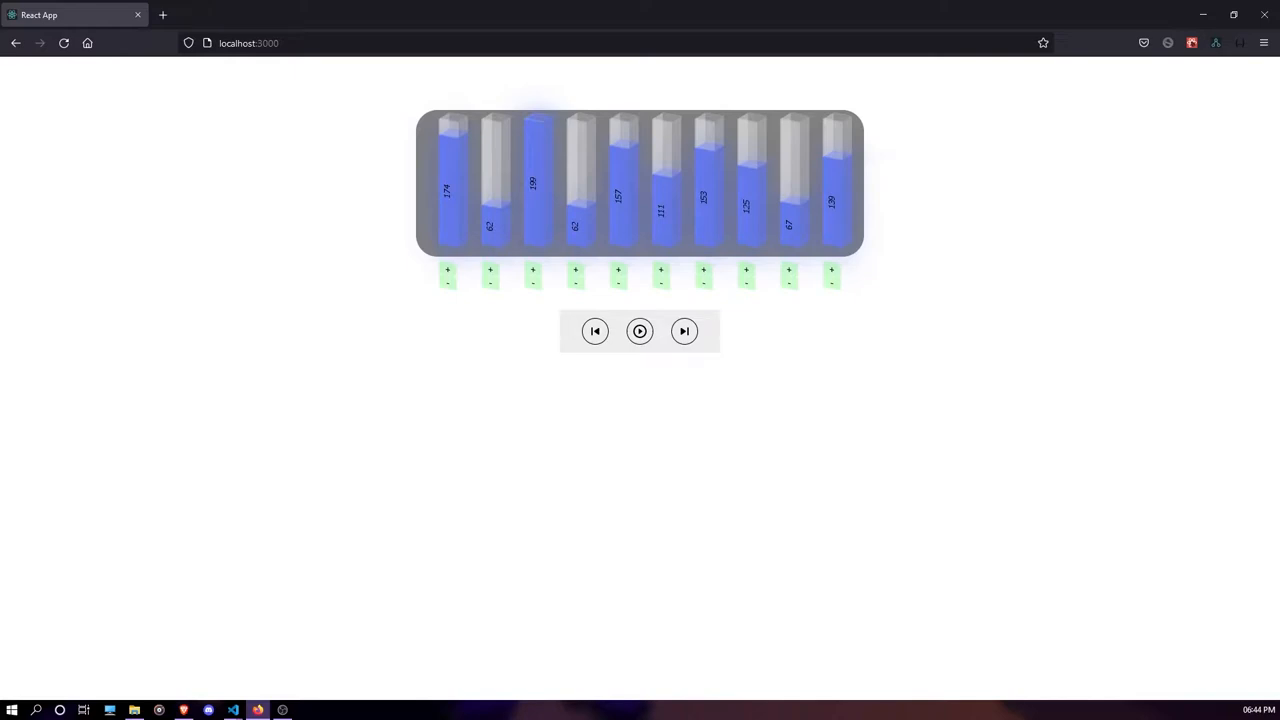
Step: Switch from the Firefox visualizer to the Visual Studio Code window
{"action": "key", "text": "alt+Tab"}
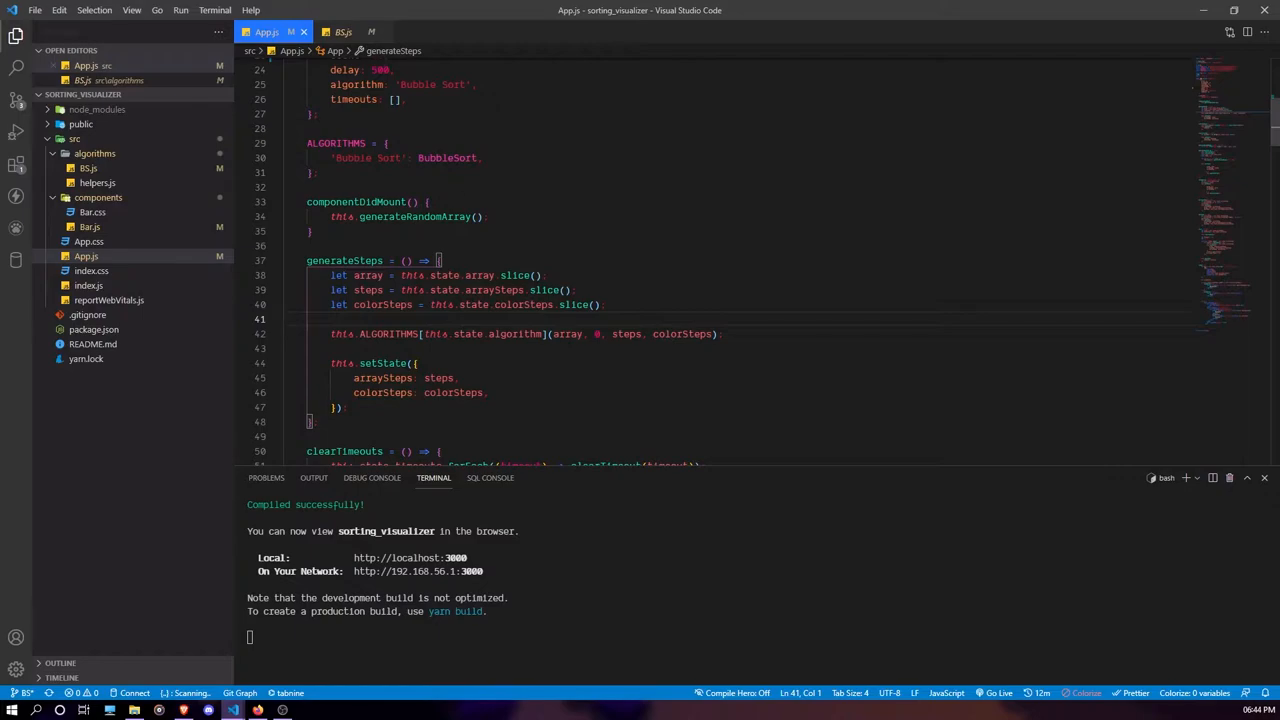
{"action": "mouse_move", "coordinate": [93, 329]}
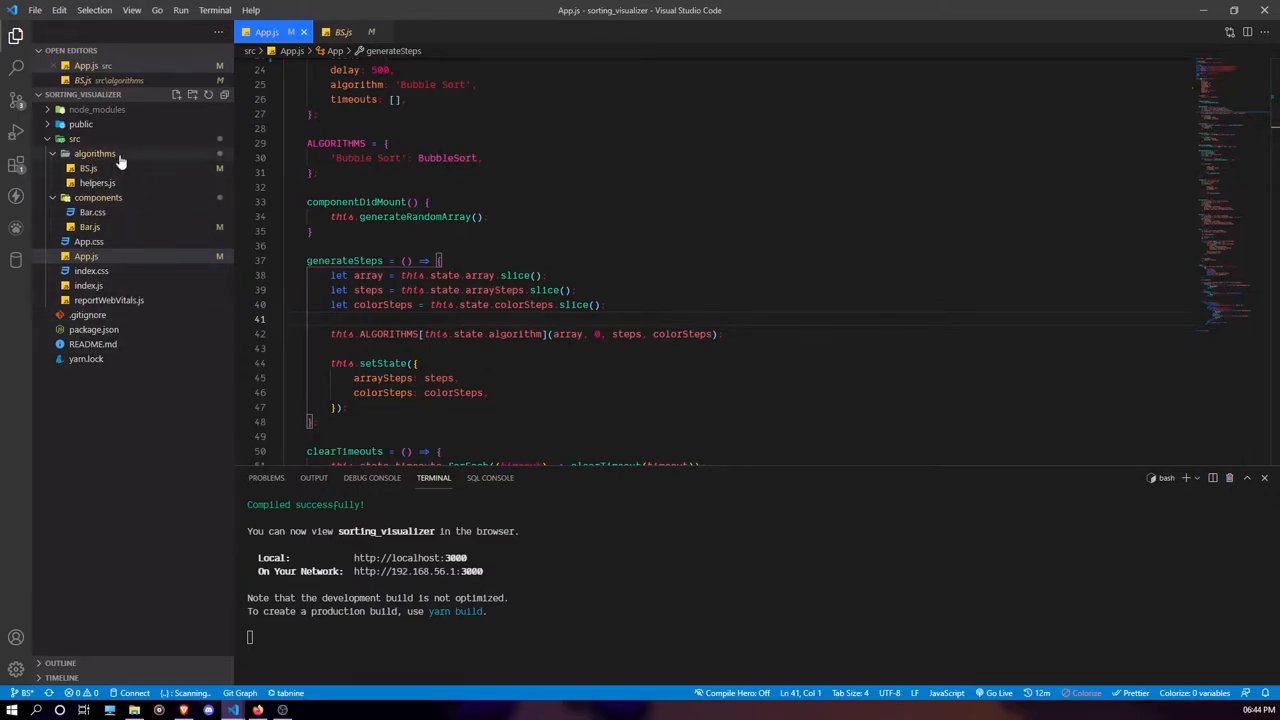
Step: Create a new file named IS.js inside the algorithms folder
{"action": "right_click", "coordinate": [119, 154]}
{"action": "left_click", "coordinate": [138, 172]}
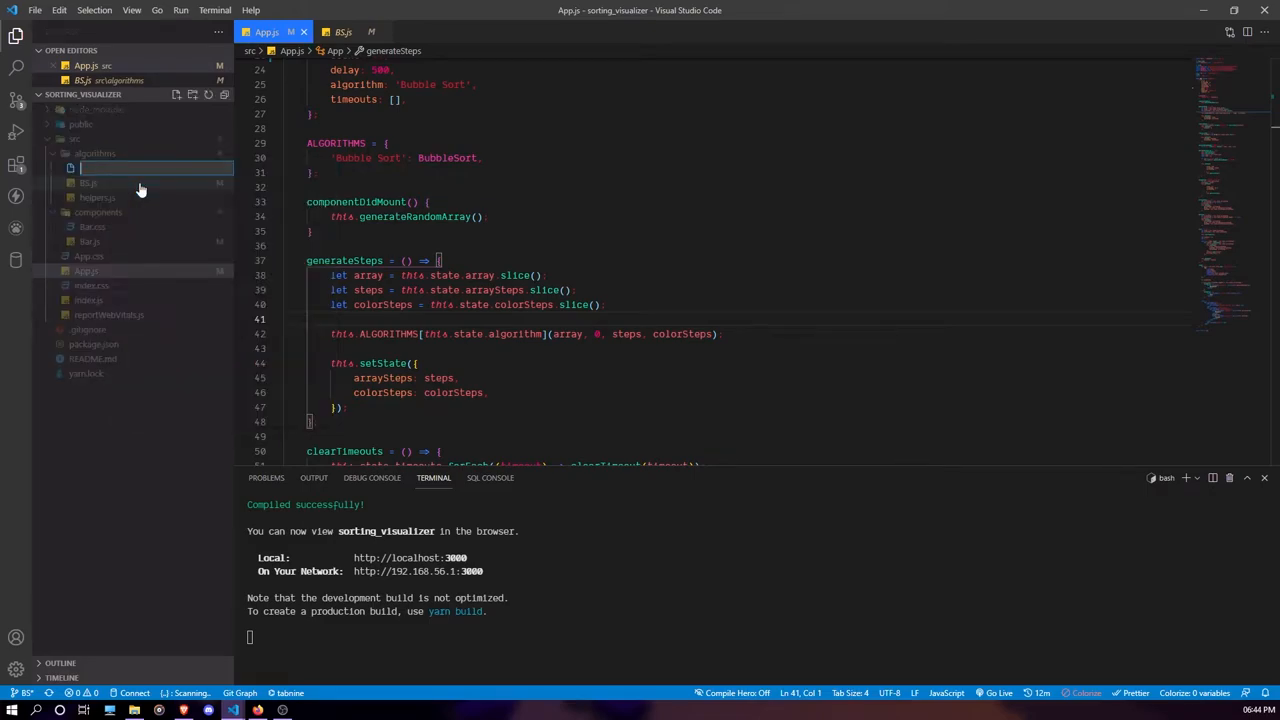
{"action": "type", "text": "IS.js"}
{"action": "key", "text": "Return"}
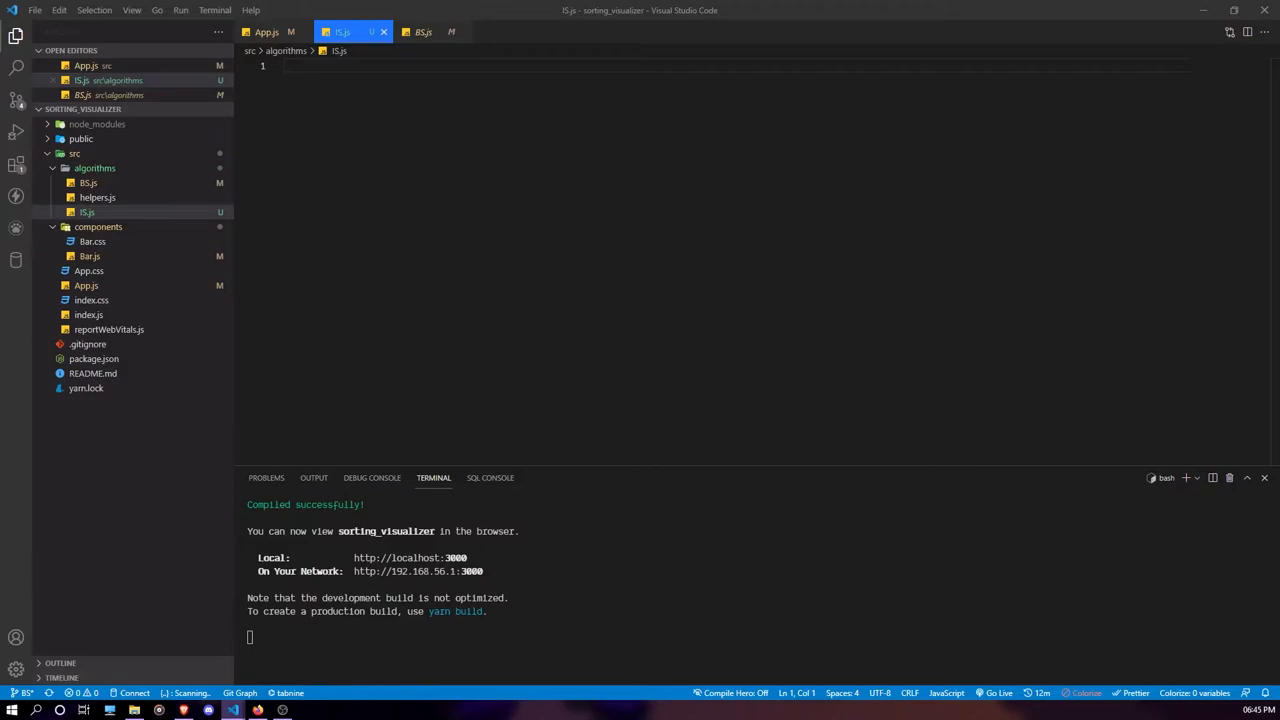
Step: Write const insertionSort = ( ) in the empty IS.js file, fixing typos in the name
{"action": "left_click", "coordinate": [598, 292]}
{"action": "type", "text": "const "}
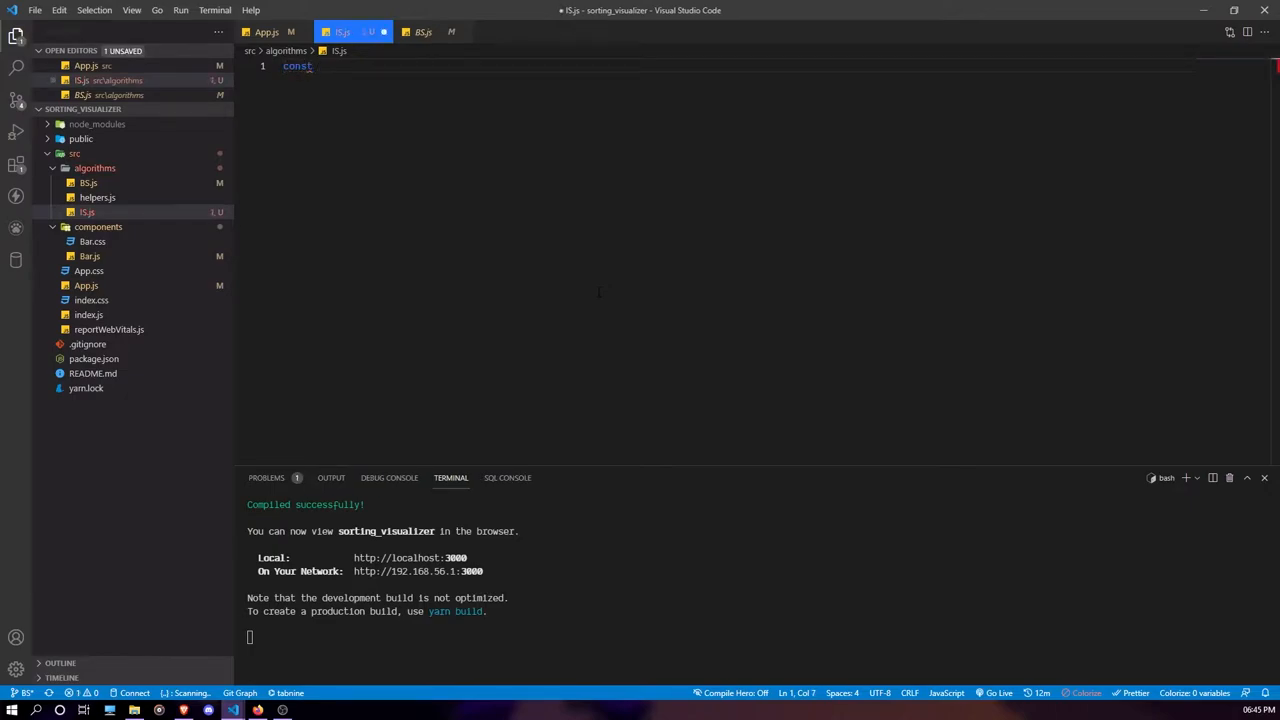
{"action": "type", "text": "insertionSro"}
{"action": "key", "text": "BackSpace"}
{"action": "type", "text": "trr"}
{"action": "key", "text": "BackSpace"}
{"action": "key", "text": "BackSpace"}
{"action": "key", "text": "BackSpace"}
{"action": "type", "text": "rt"}
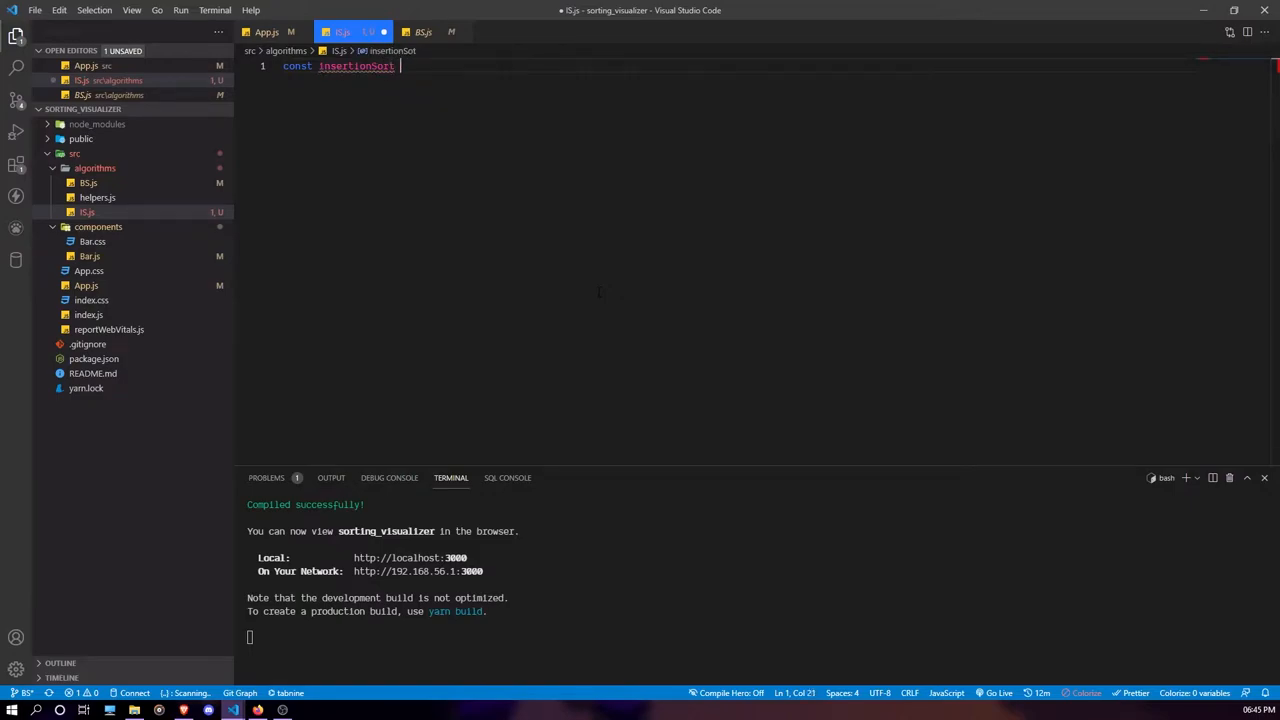
{"action": "type", "text": " = ("}
Step: Reuse BS.js's parameters array, position, arraySteps, colorSteps and open the arrow function body
{"action": "left_click", "coordinate": [428, 34]}
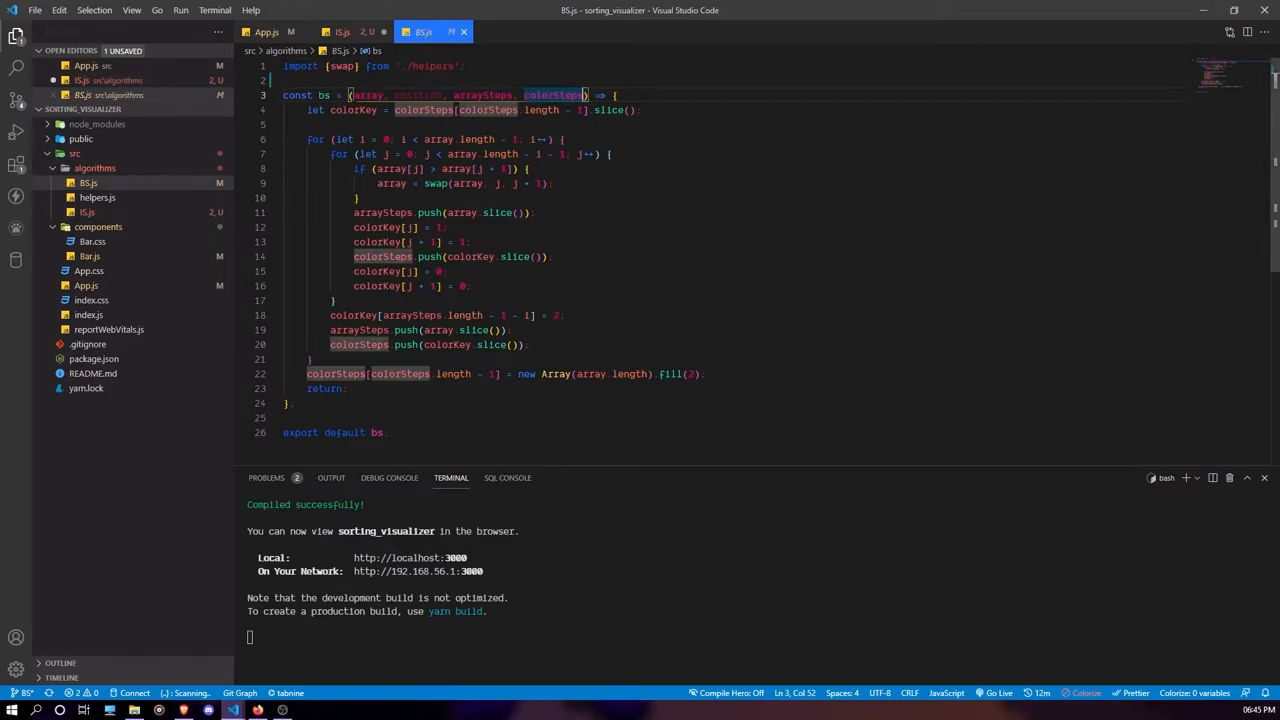
{"action": "key", "text": "shift+alt+Right"}
{"action": "key", "text": "shift+alt+Right"}
{"action": "key", "text": "shift+alt+Right"}
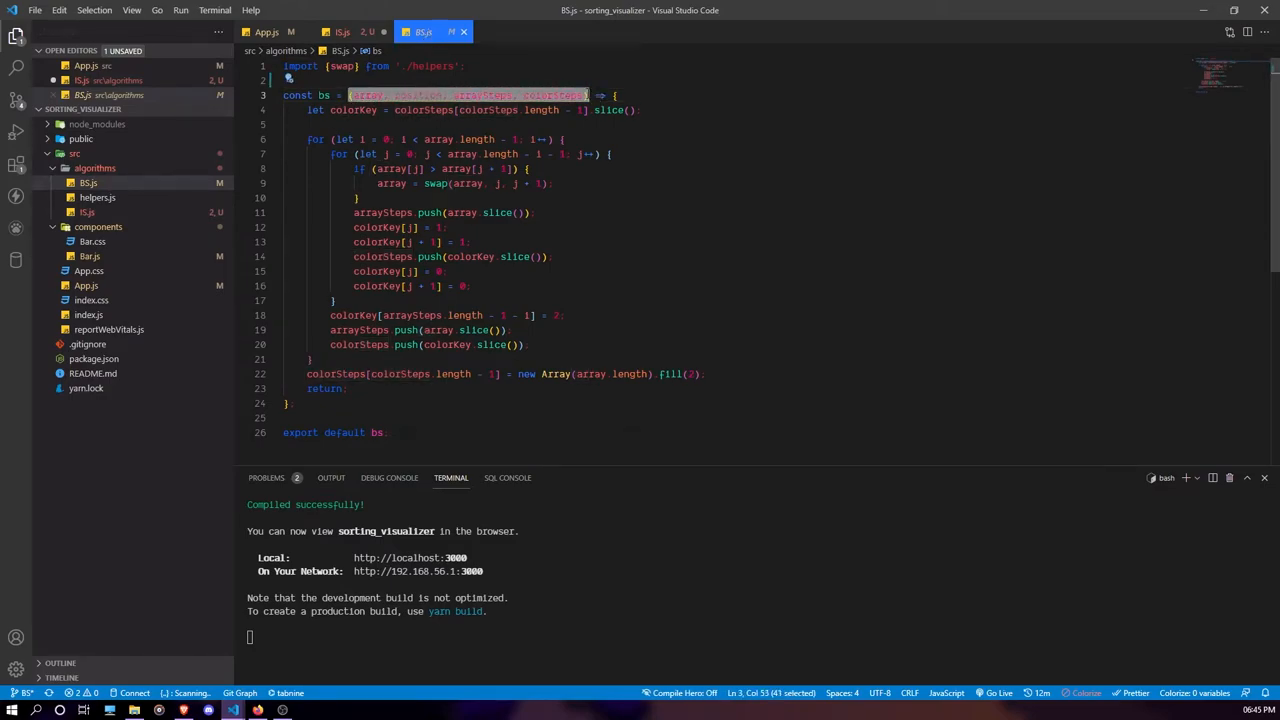
{"action": "left_click", "coordinate": [362, 38]}
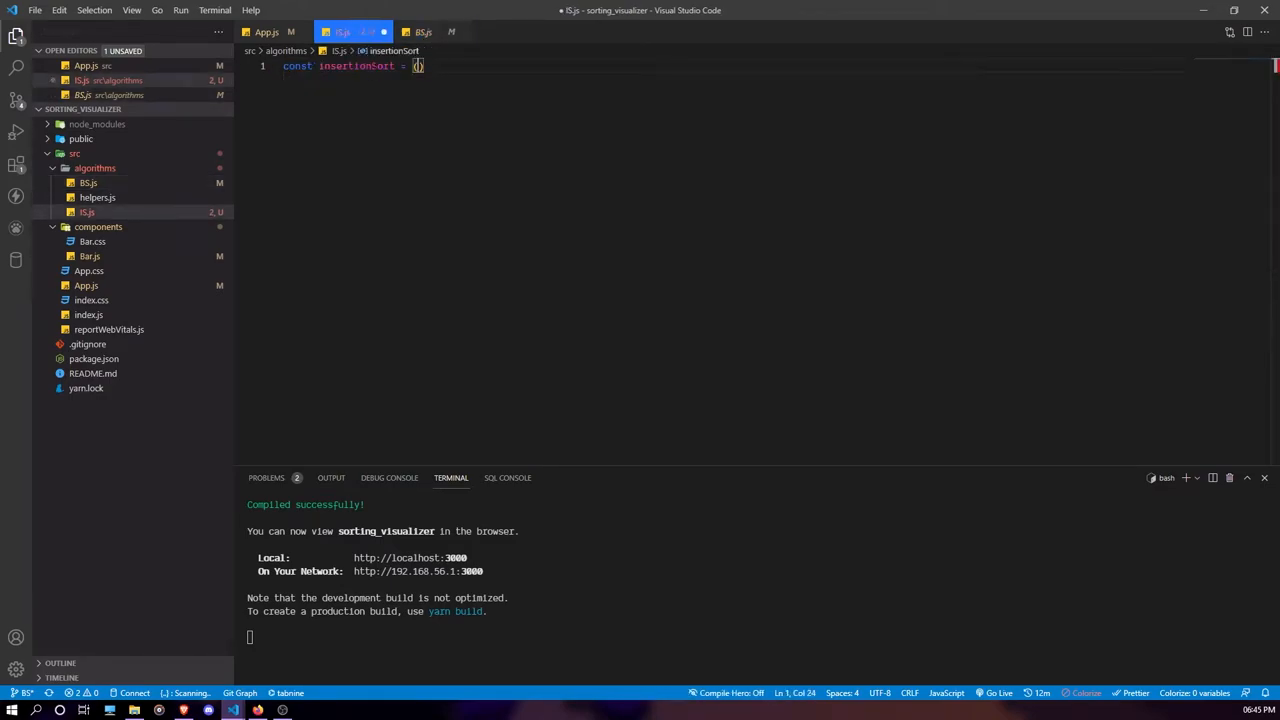
{"action": "key", "text": "BackSpace"}
{"action": "type", "text": "(array, position, arraySteps, colorSteps)"}
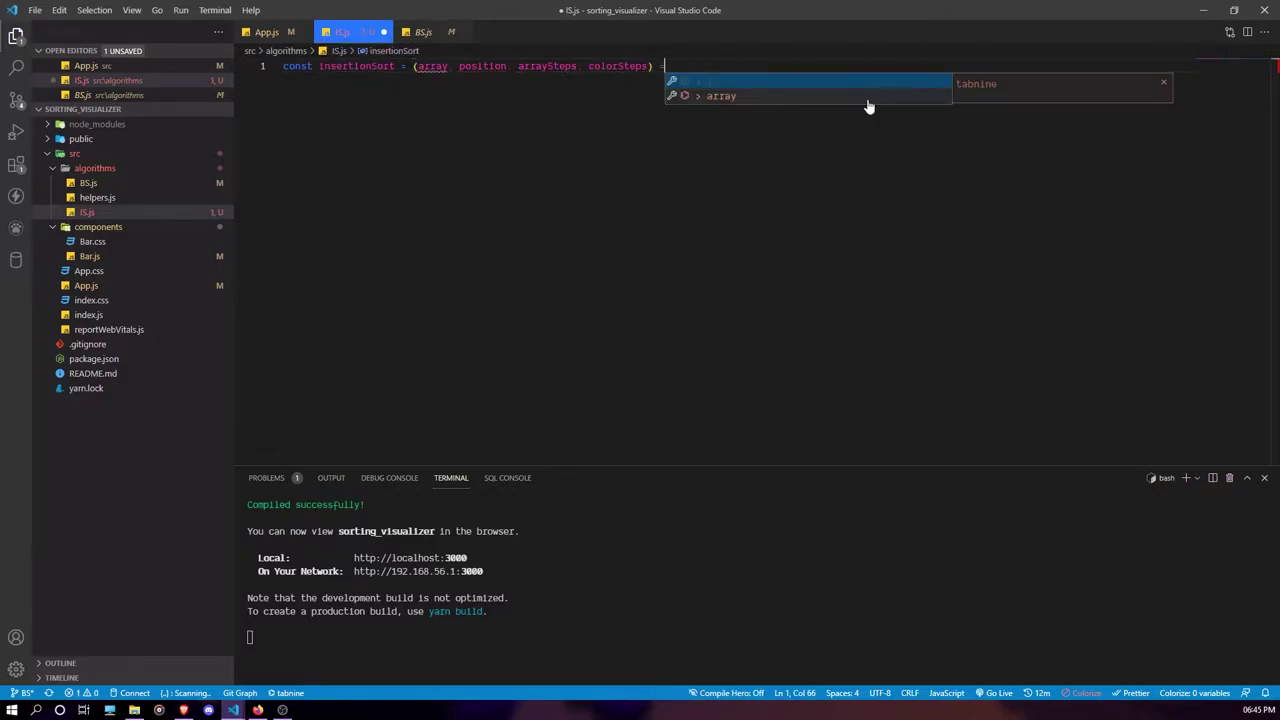
{"action": "type", "text": "=> {"}
{"action": "key", "text": "Return"}
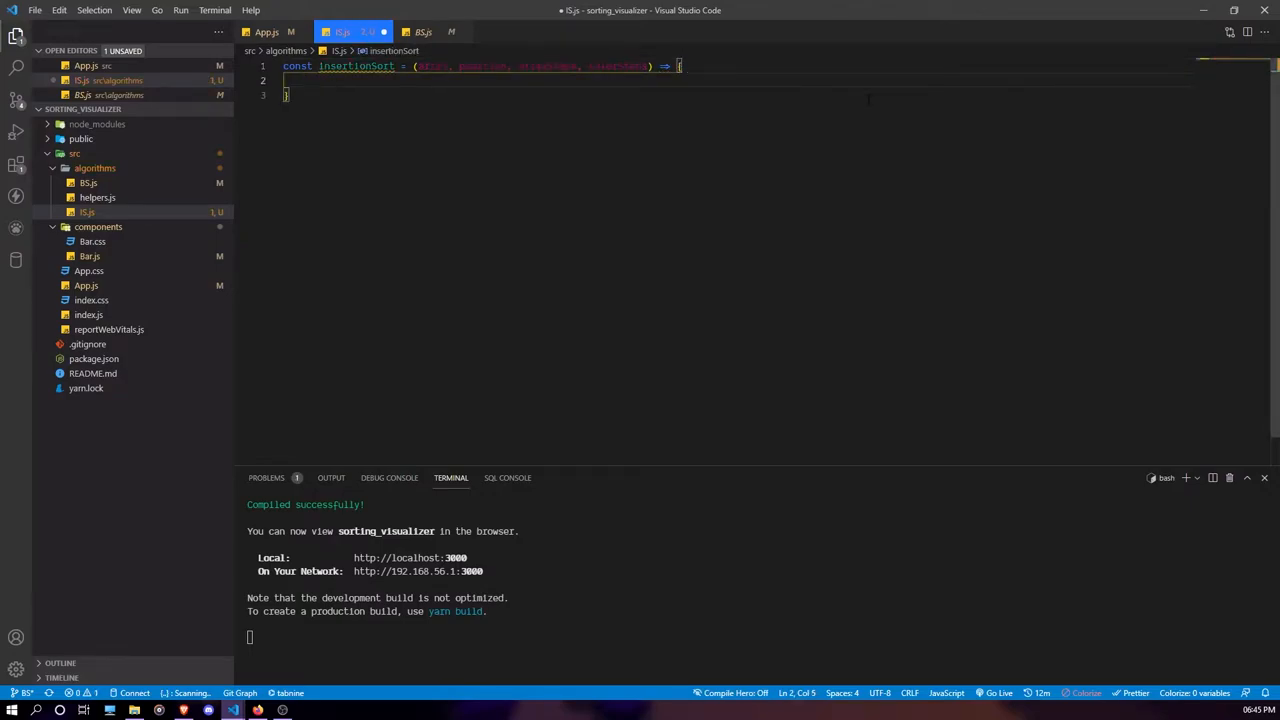
{"action": "type", "text": "let co"}
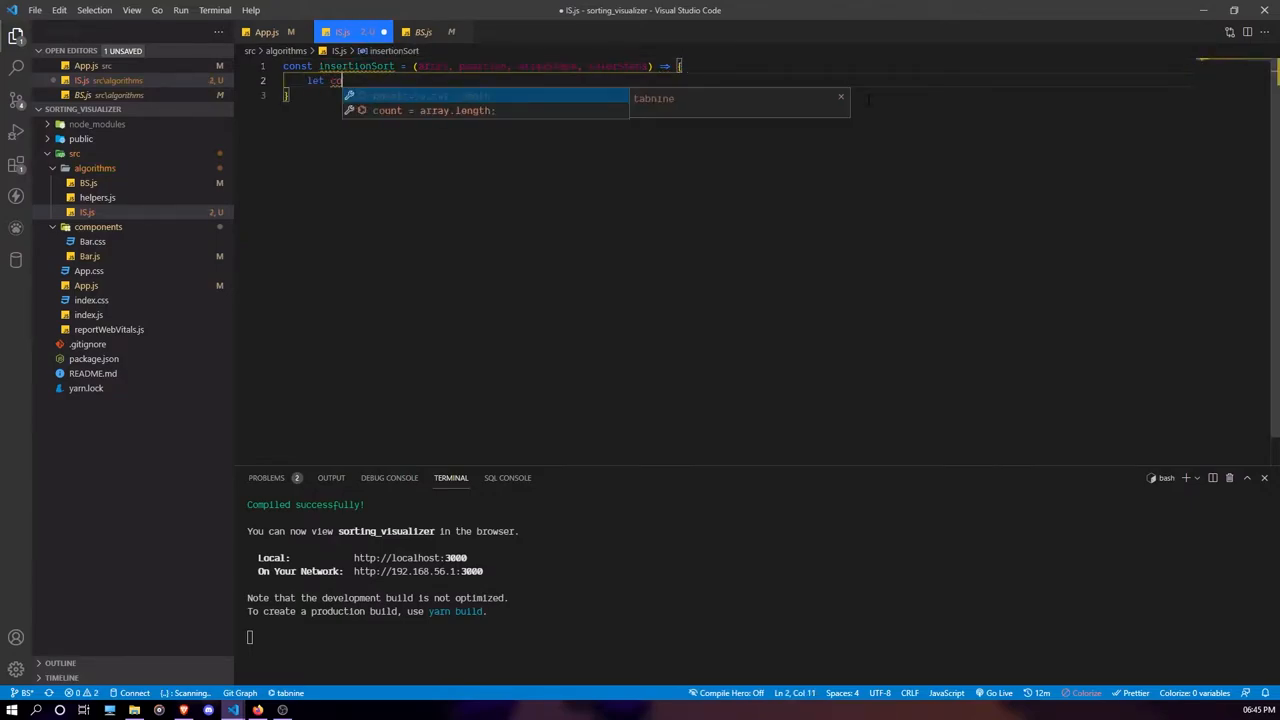
{"action": "type", "text": "lorK"}
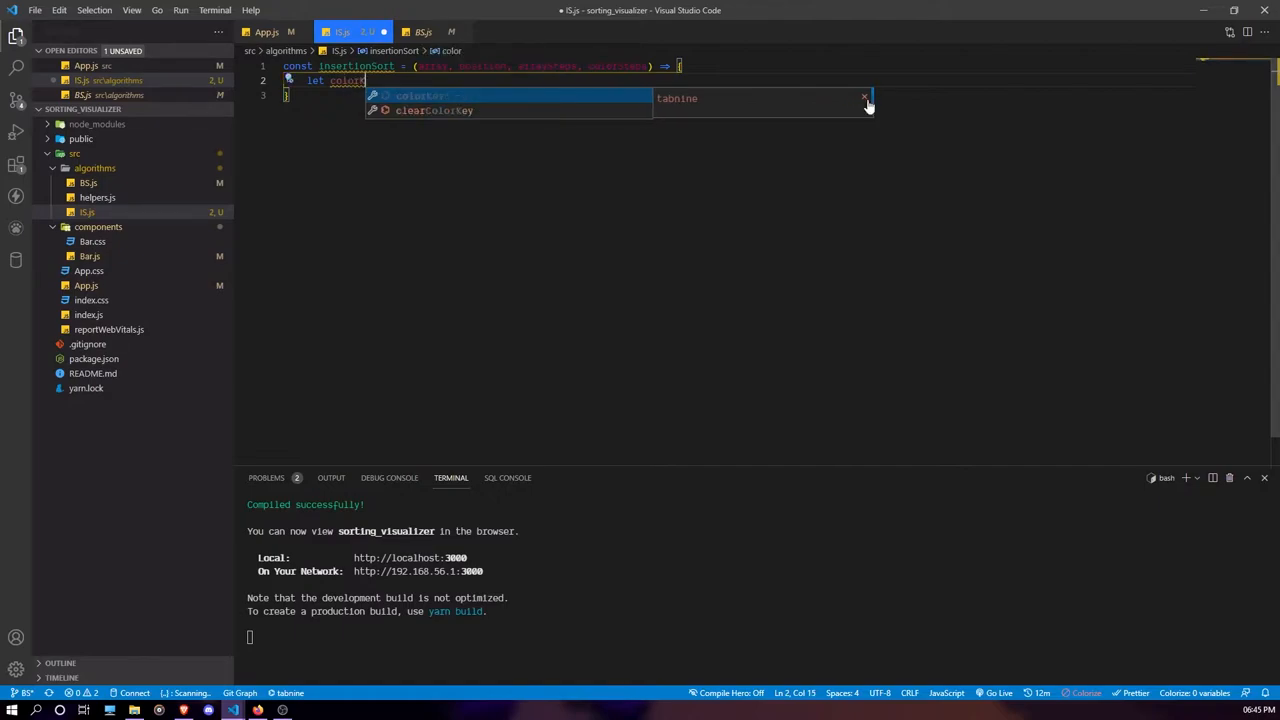
{"action": "type", "text": "ey = colorSteps[colorSteps.lenth"}
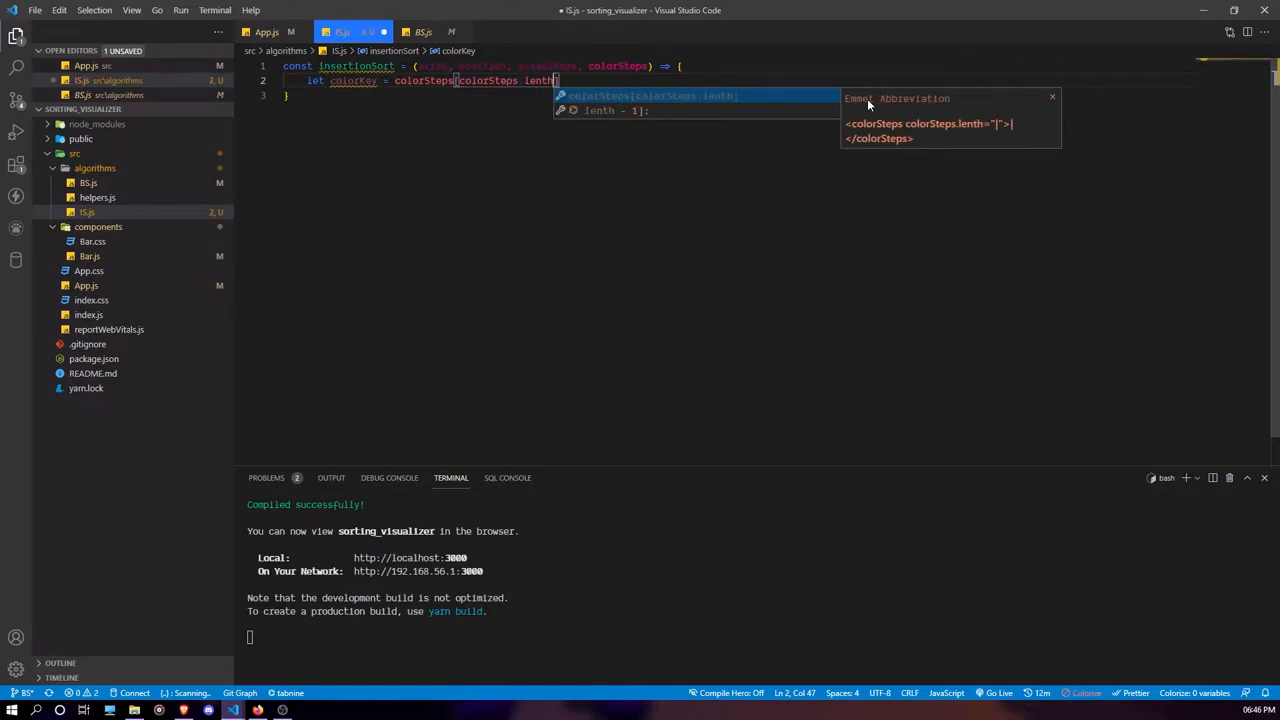
Step: Declare let colorKey = colorSteps[colorSteps.length - 1].slice() and let i, j, key
{"action": "key", "text": "BackSpace"}
{"action": "key", "text": "BackSpace"}
{"action": "type", "text": "gtj"}
{"action": "key", "text": "BackSpace"}
{"action": "type", "text": "h"}
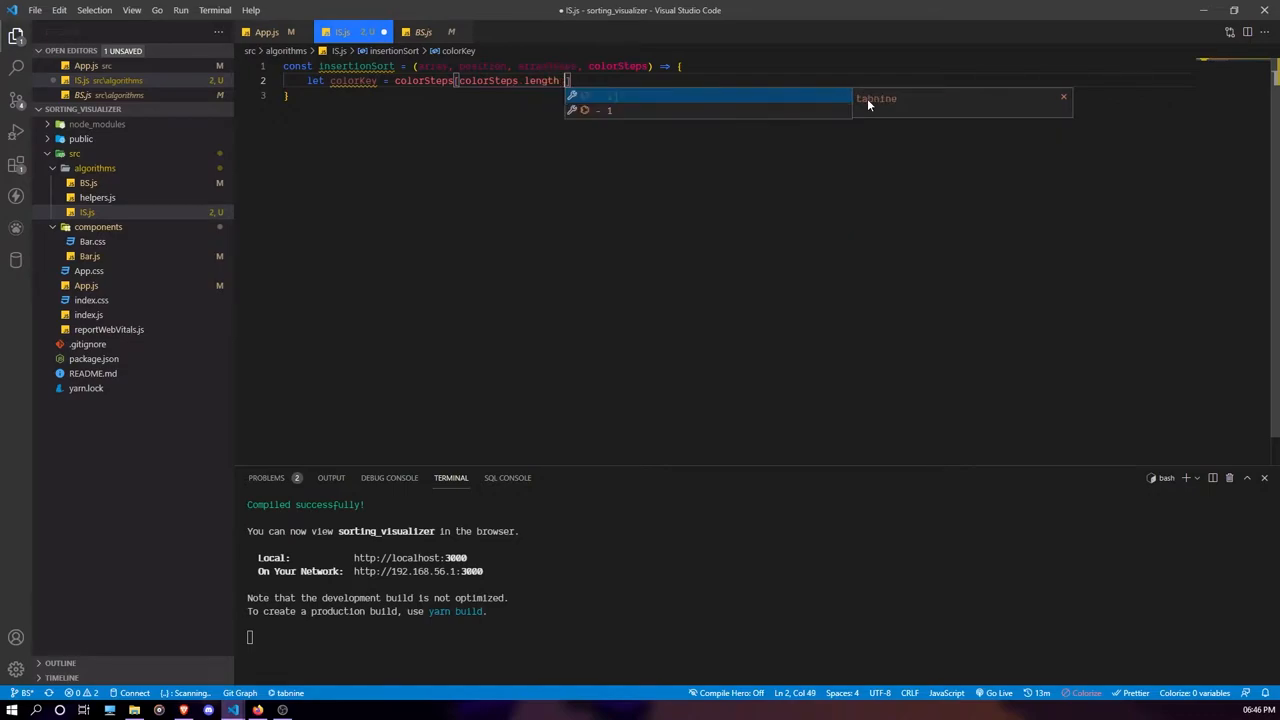
{"action": "type", "text": " -"}
{"action": "key", "text": "ctrl+space"}
{"action": "key", "text": "Escape"}
{"action": "key", "text": "ctrl+space"}
{"action": "type", "text": "1"}
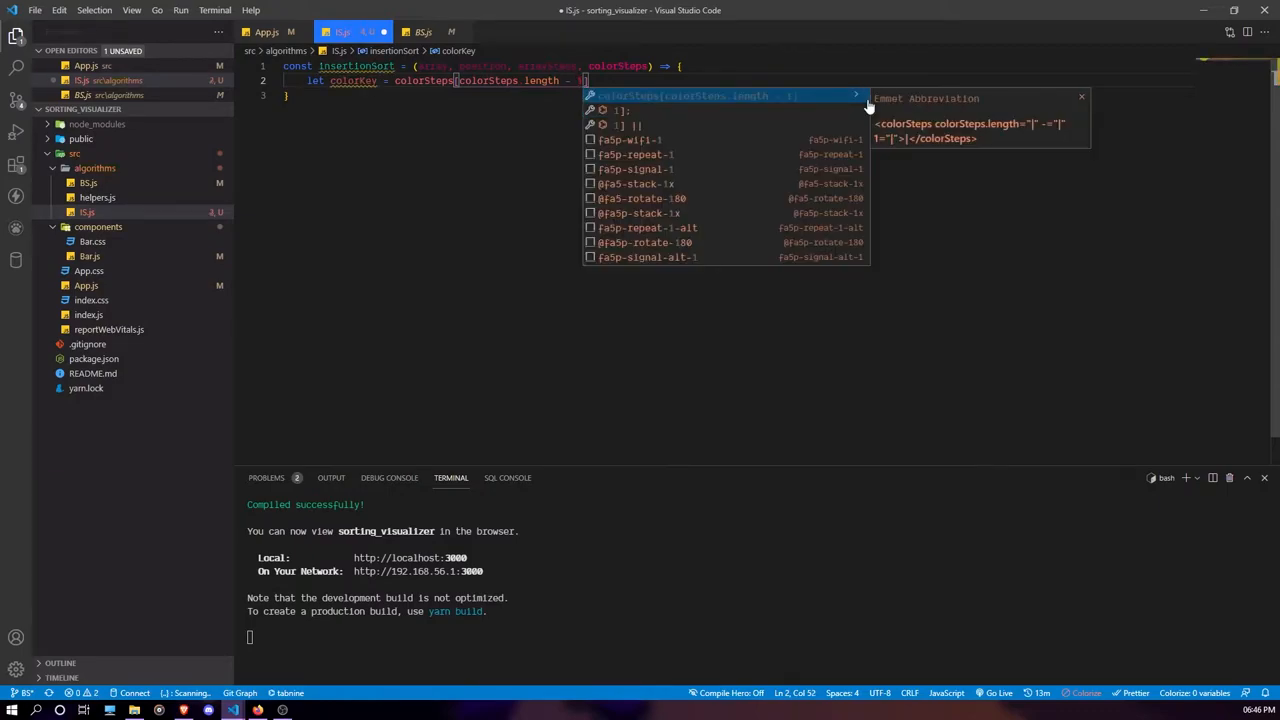
{"action": "type", "text": "].slice("}
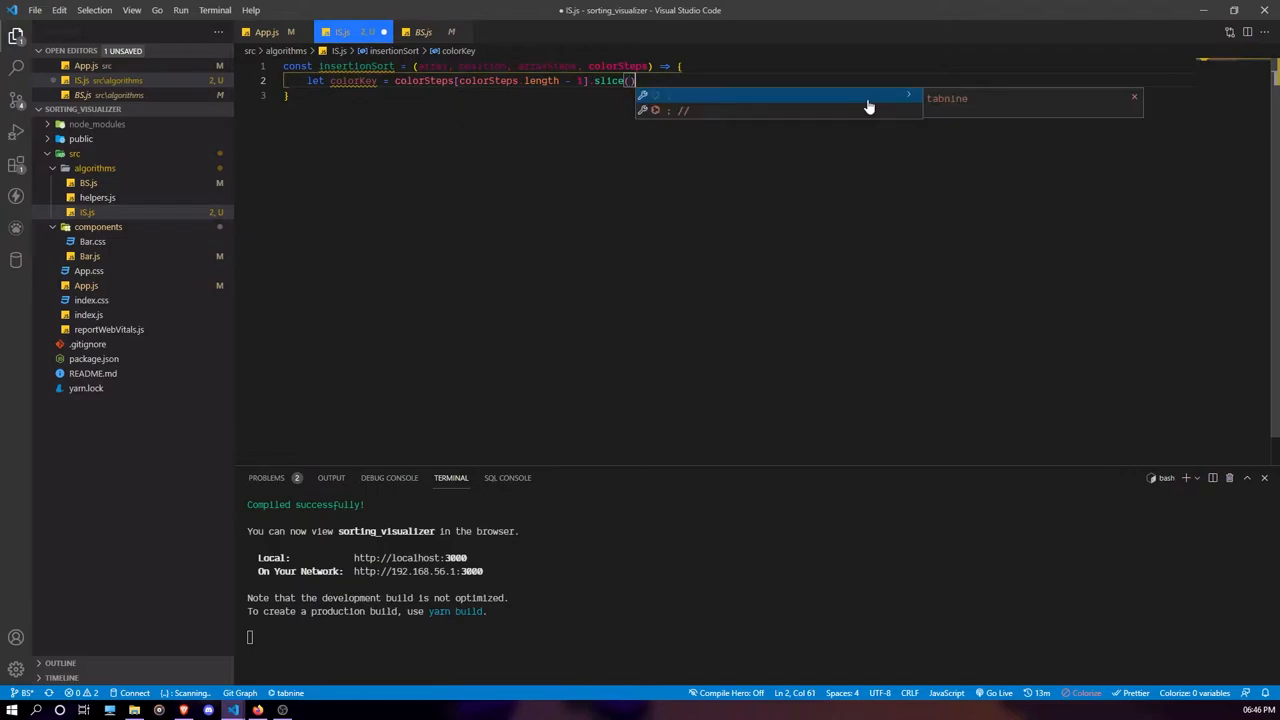
{"action": "type", "text": ")"}
{"action": "key", "text": "Return"}
{"action": "key", "text": "Return"}
{"action": "type", "text": "let i, j"}
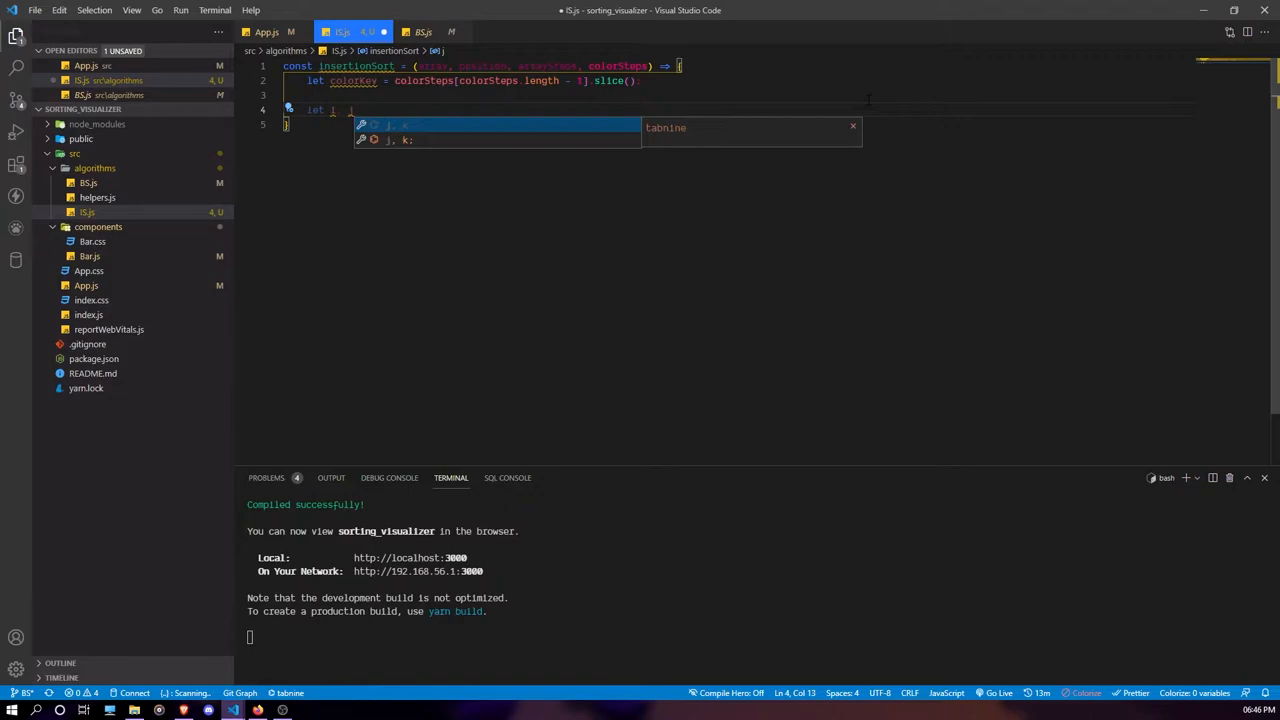
{"action": "type", "text": ", key,"}
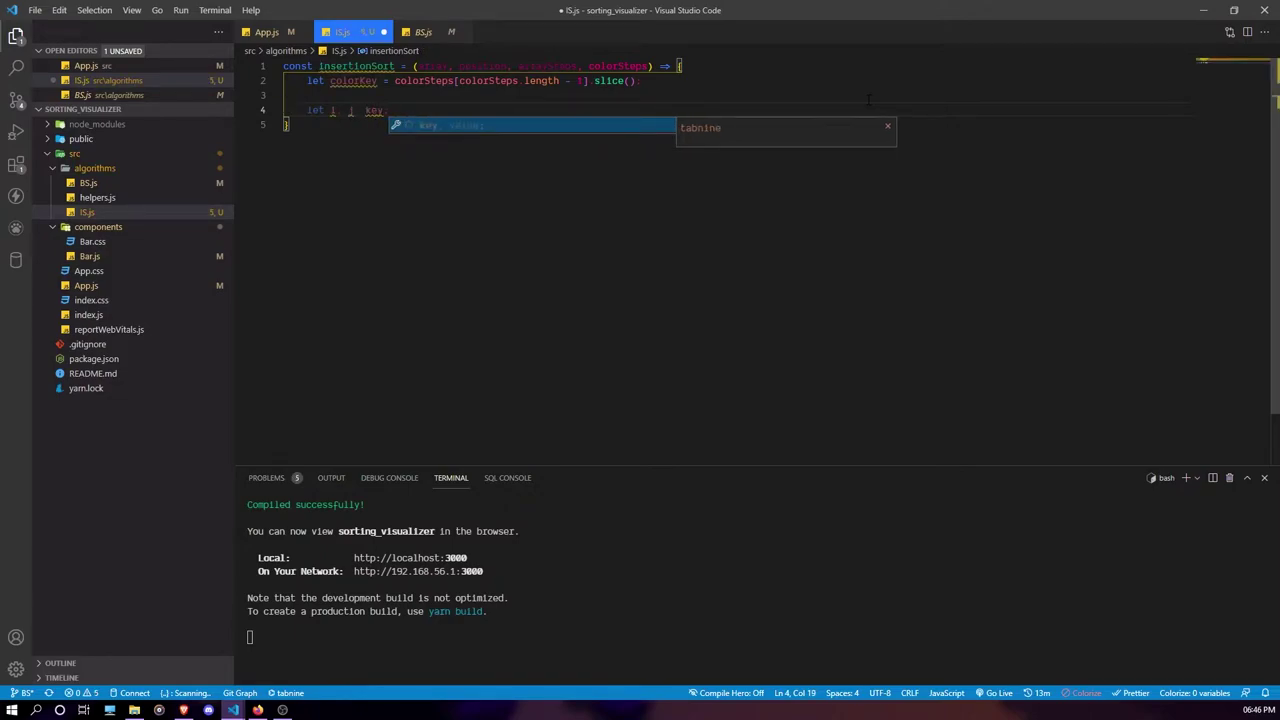
{"action": "key", "text": "Return"}
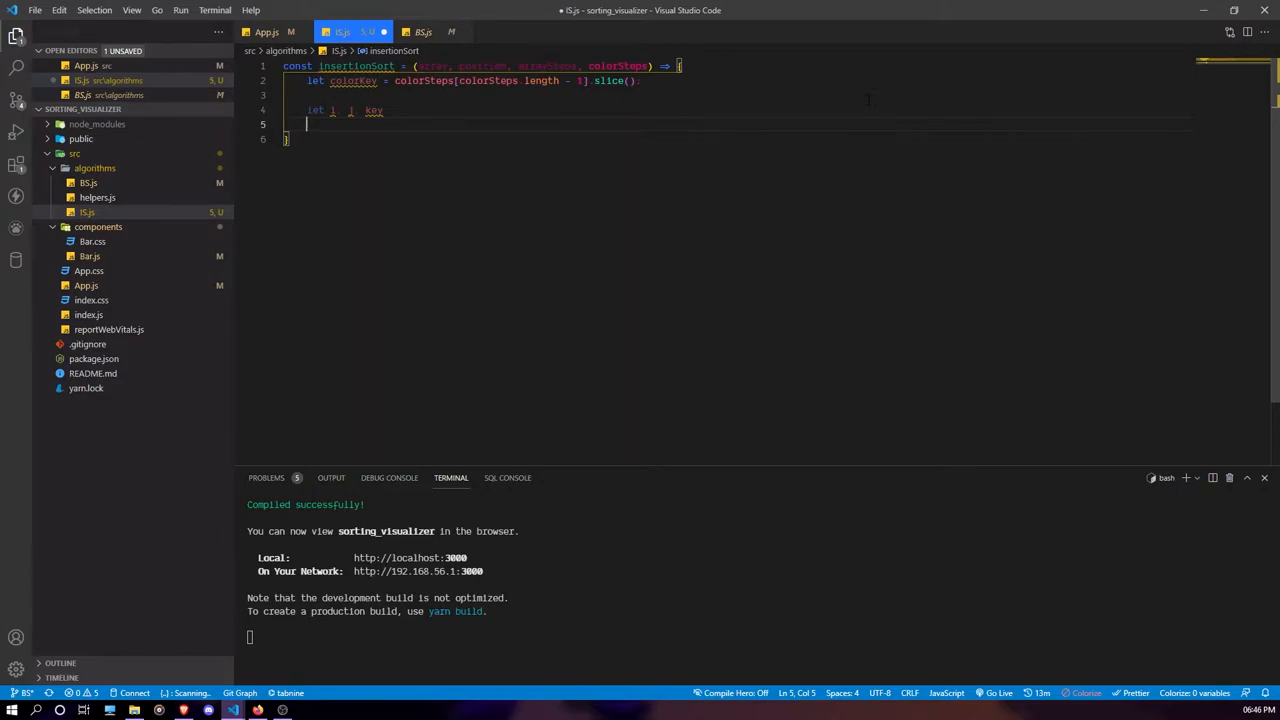
{"action": "type", "text": "for (i "}
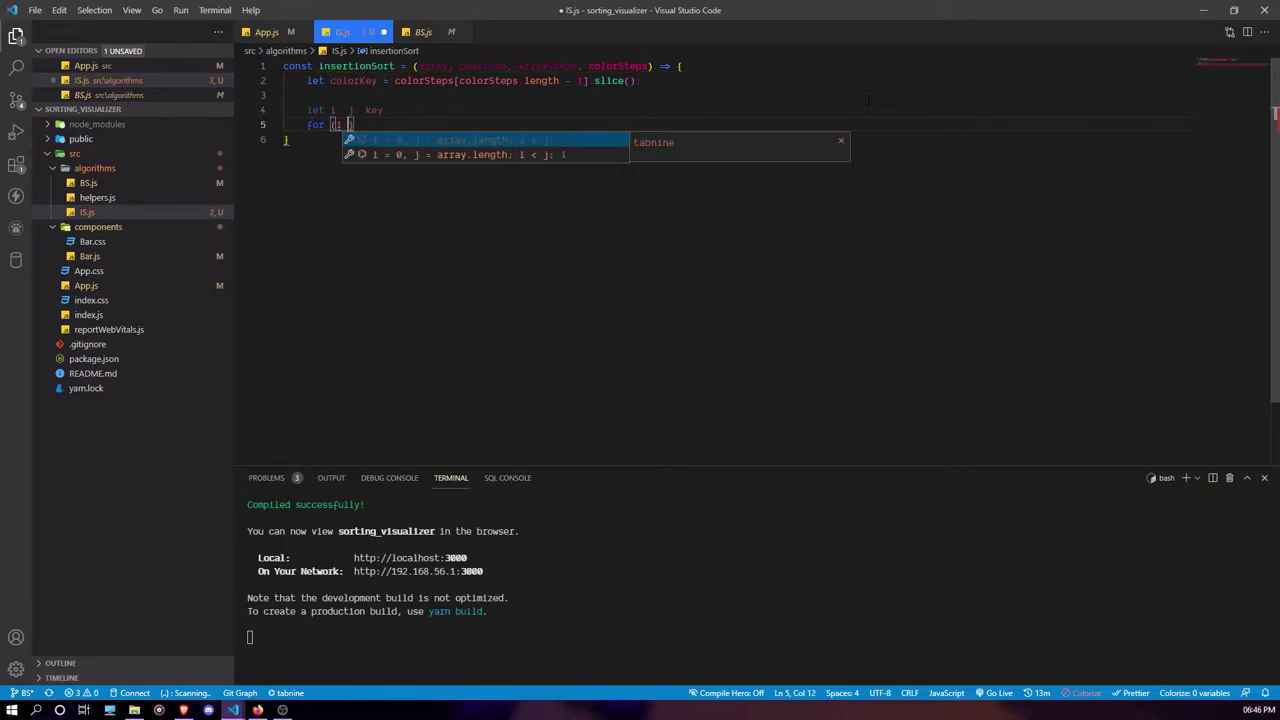
{"action": "type", "text": "= 1;"}
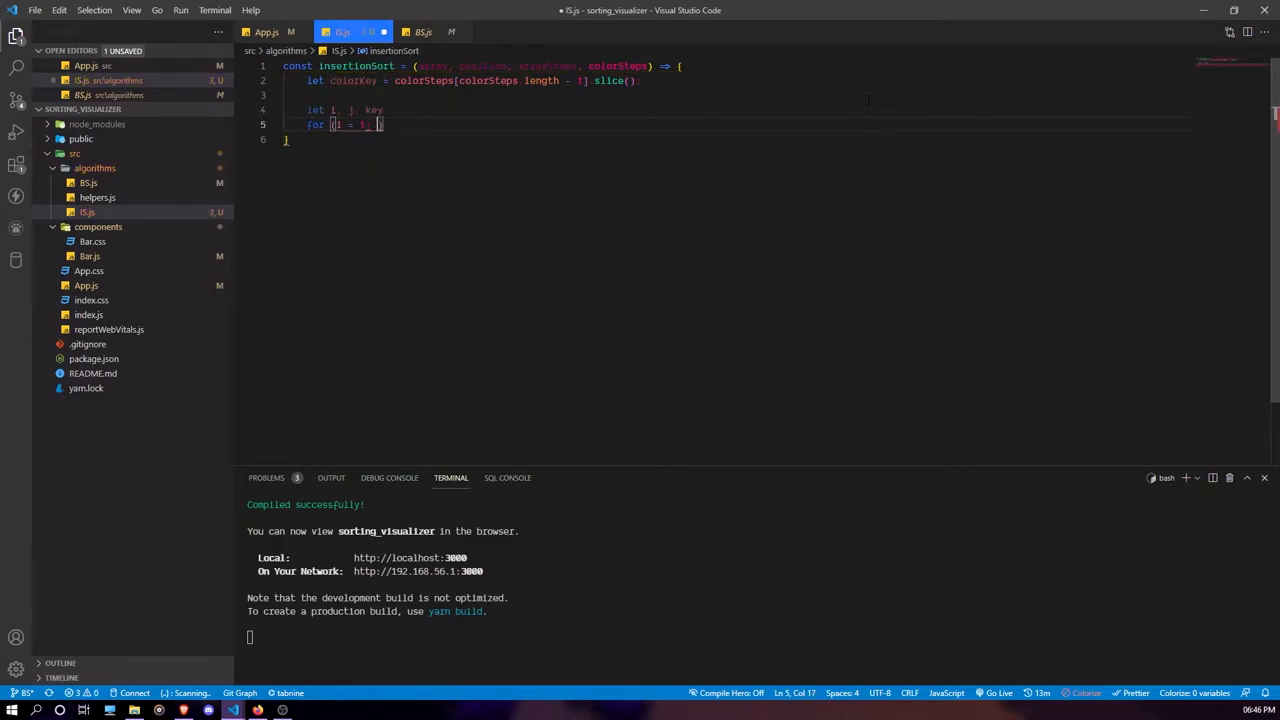
{"action": "type", "text": " i < array.length; i++) {"}
Step: Write the outer for loop setting key = array[i] and j = i - 1
{"action": "key", "text": "Return"}
{"action": "type", "text": "key"}
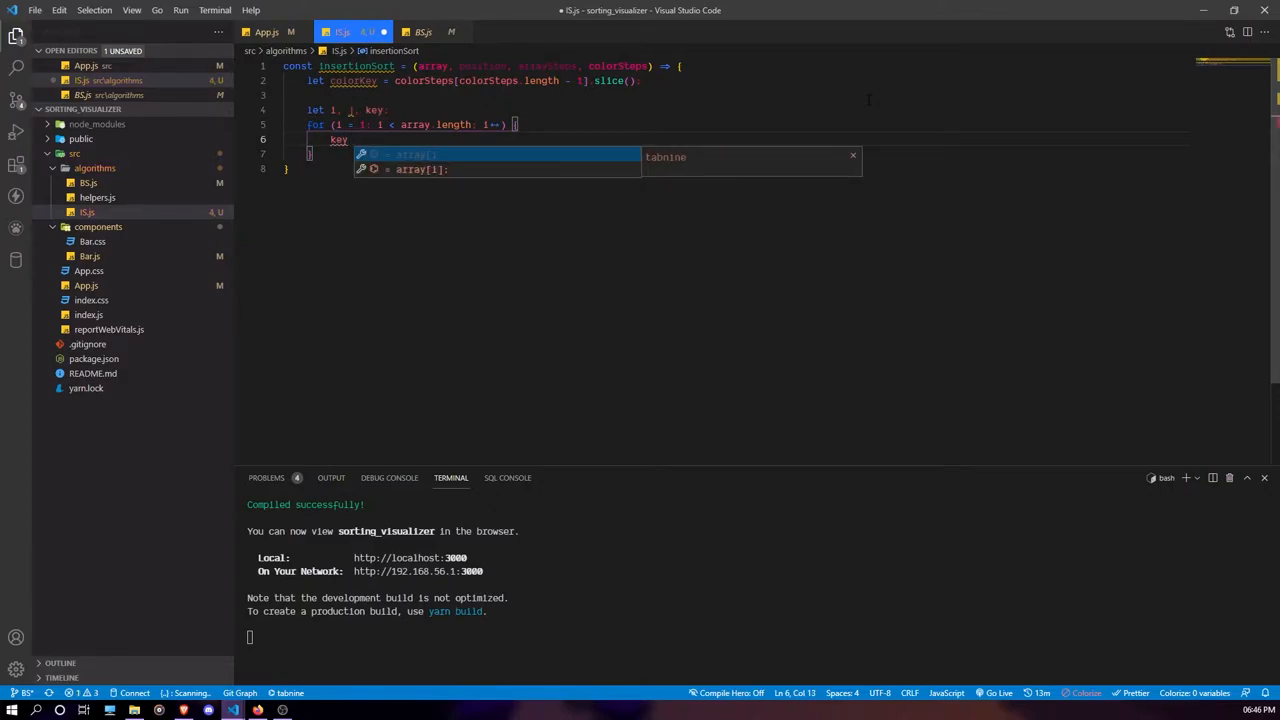
{"action": "type", "text": " = a"}
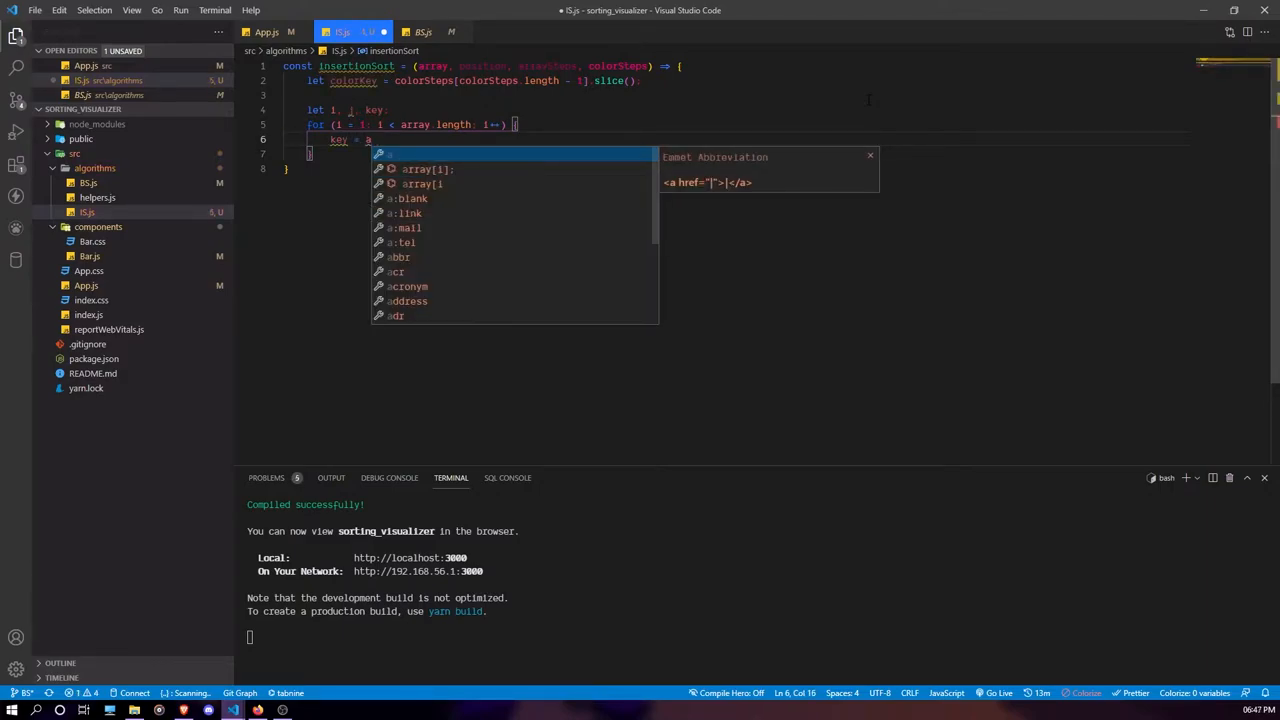
{"action": "type", "text": "rr"}
{"action": "key", "text": "Tab"}
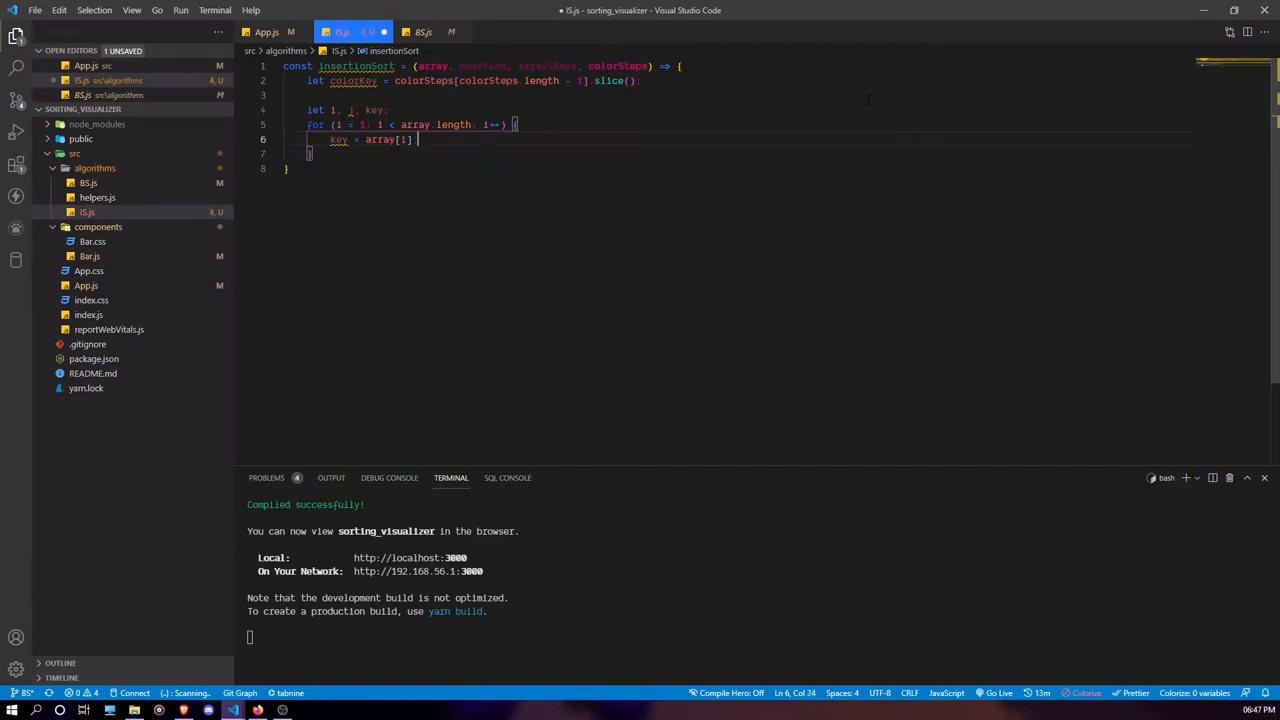
{"action": "key", "text": "Return"}
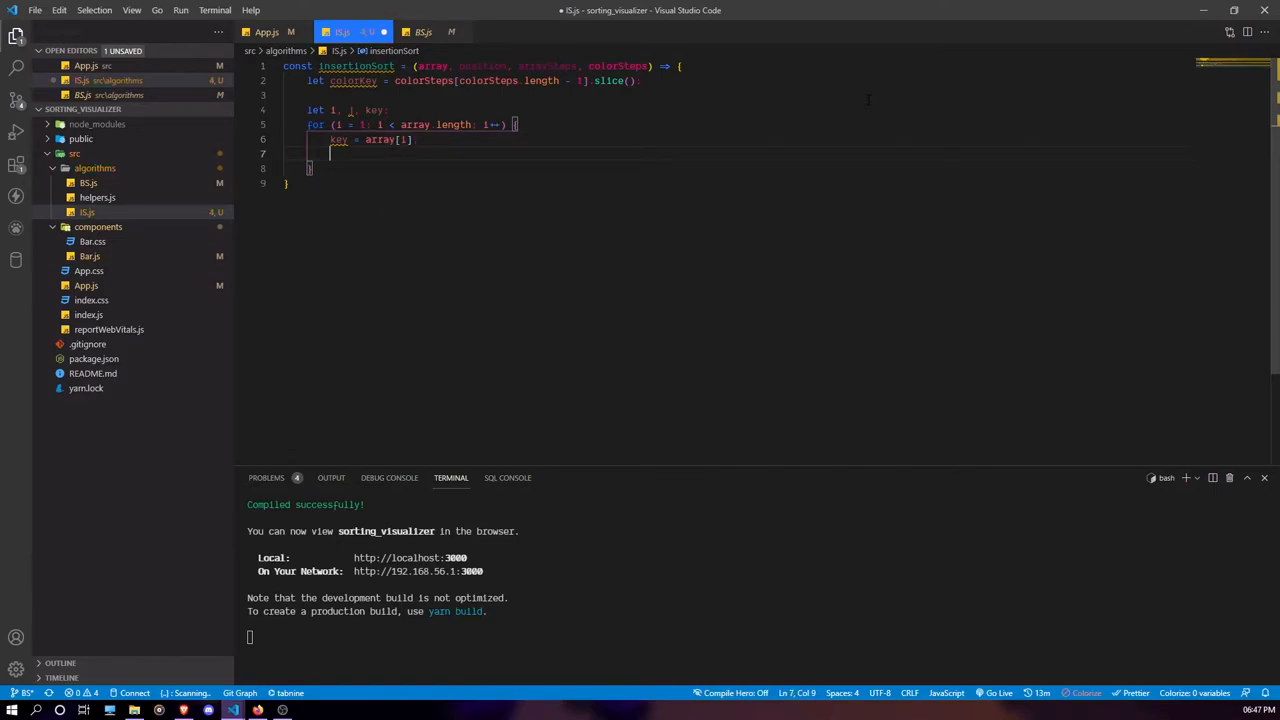
{"action": "type", "text": "j = "}
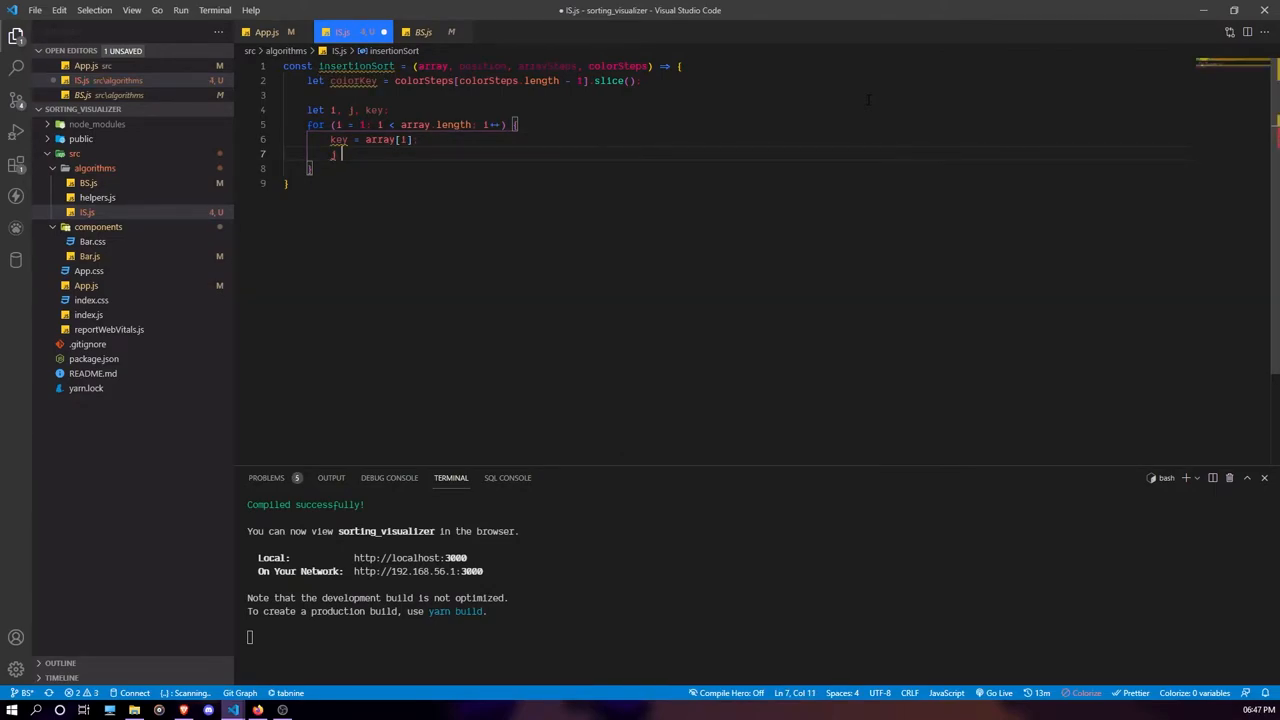
{"action": "type", "text": "i - 1"}
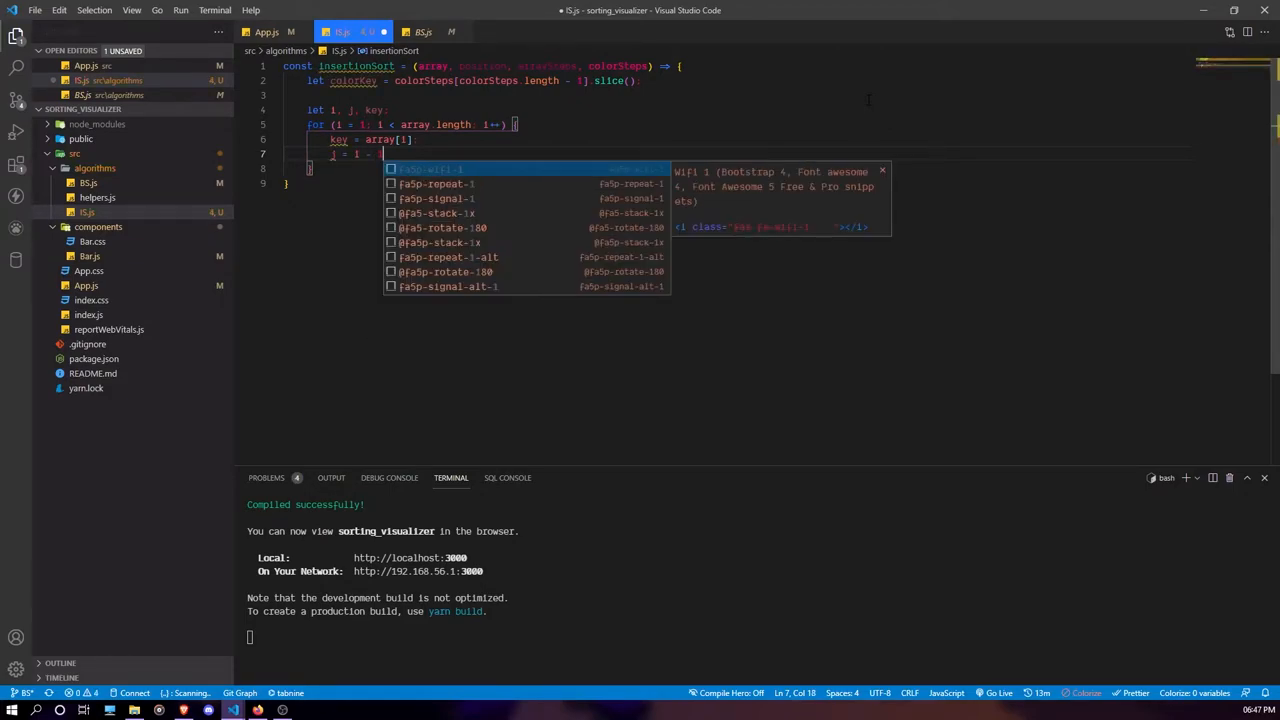
{"action": "type", "text": ";"}
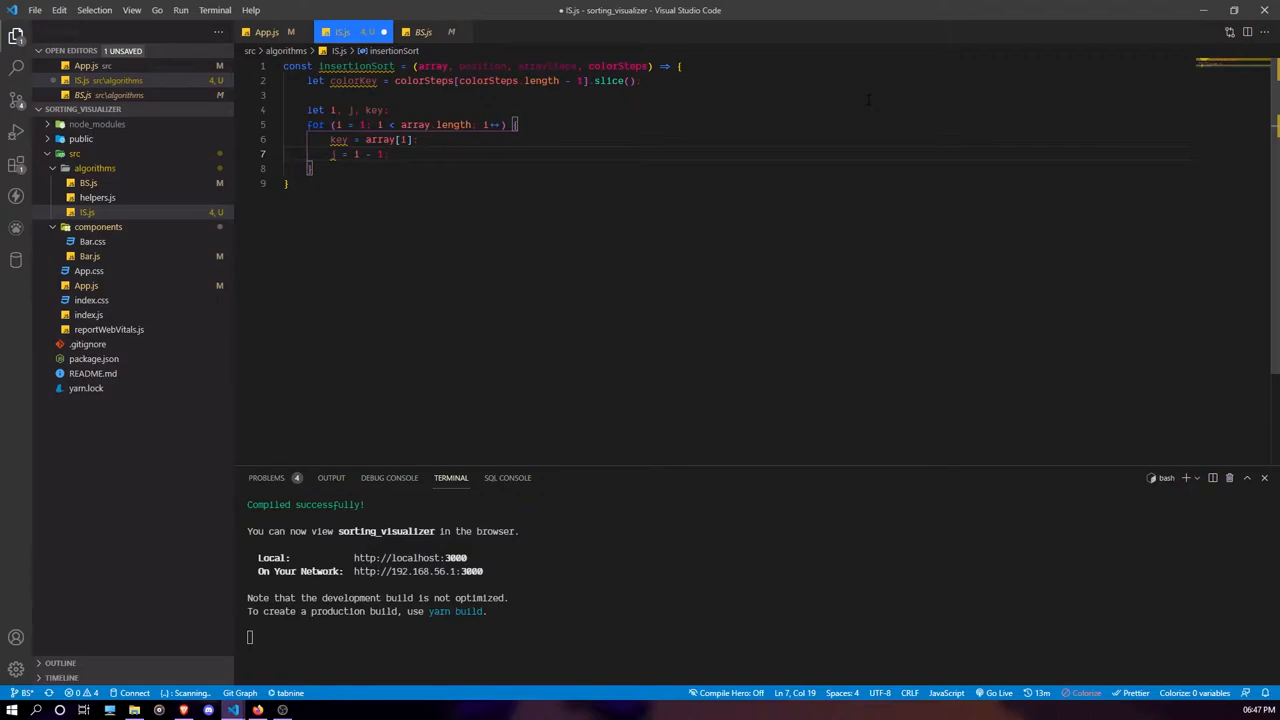
{"action": "key", "text": "Return"}
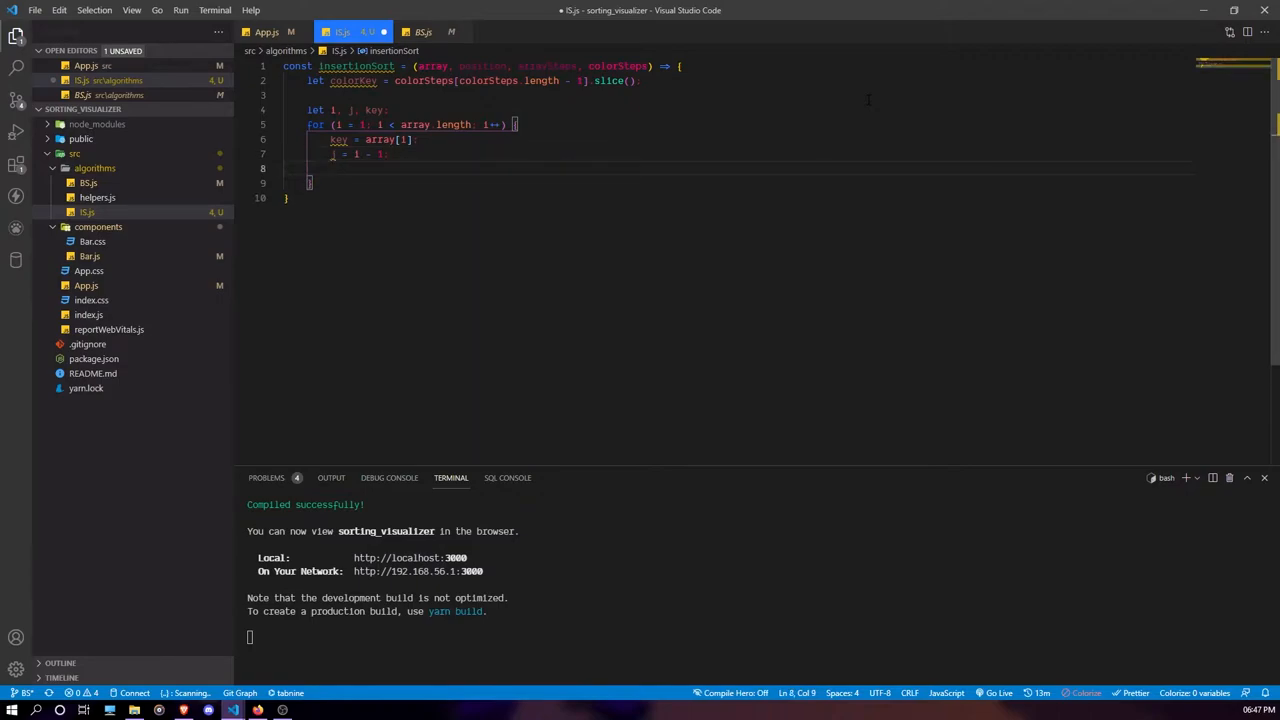
Step: Write the while (j >= 0 && array[j] > key) loop header and open its body
{"action": "key", "text": "Return"}
{"action": "type", "text": "while ("}
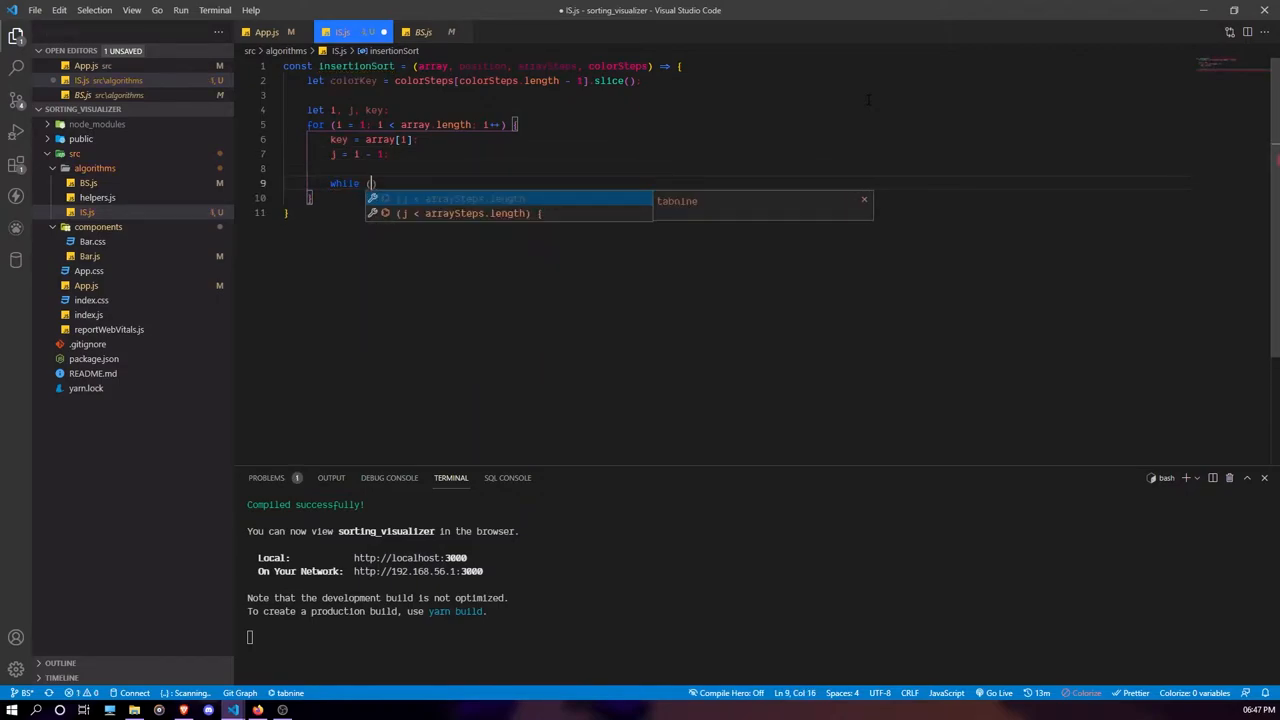
{"action": "type", "text": "(j >= 0"}
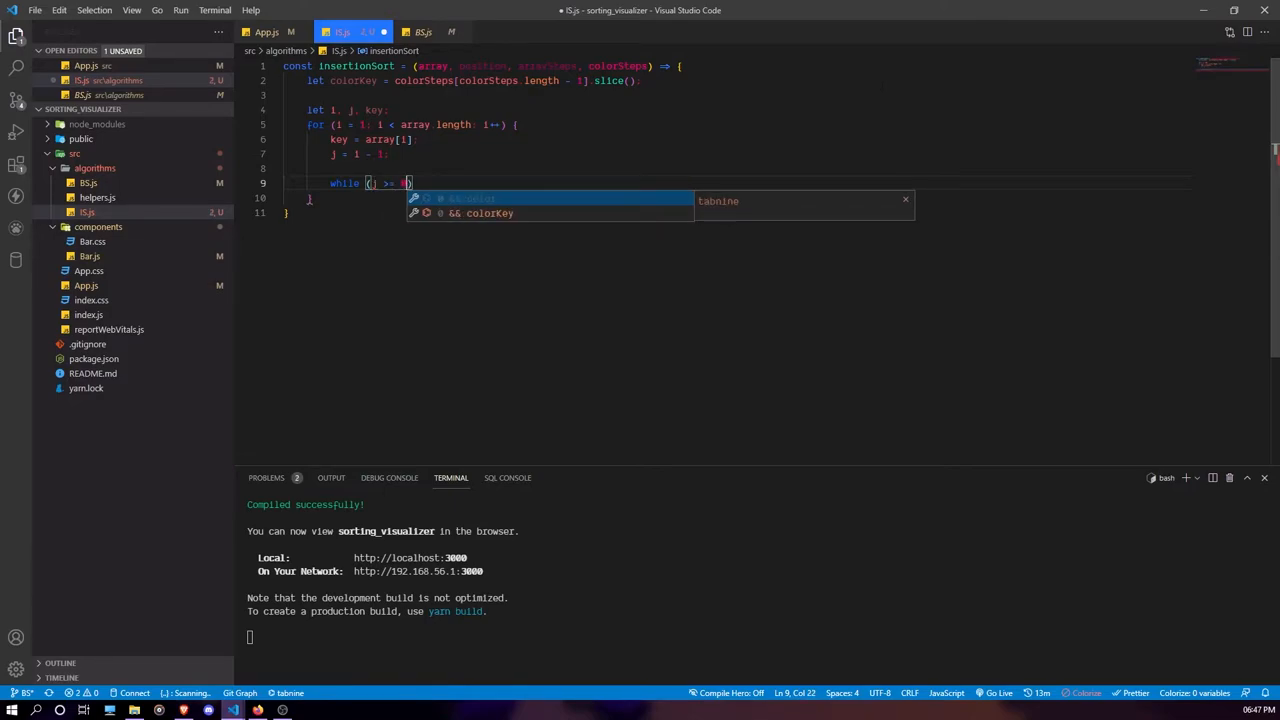
{"action": "left_click_drag", "start_coordinate": [354, 154], "coordinate": [384, 154]}
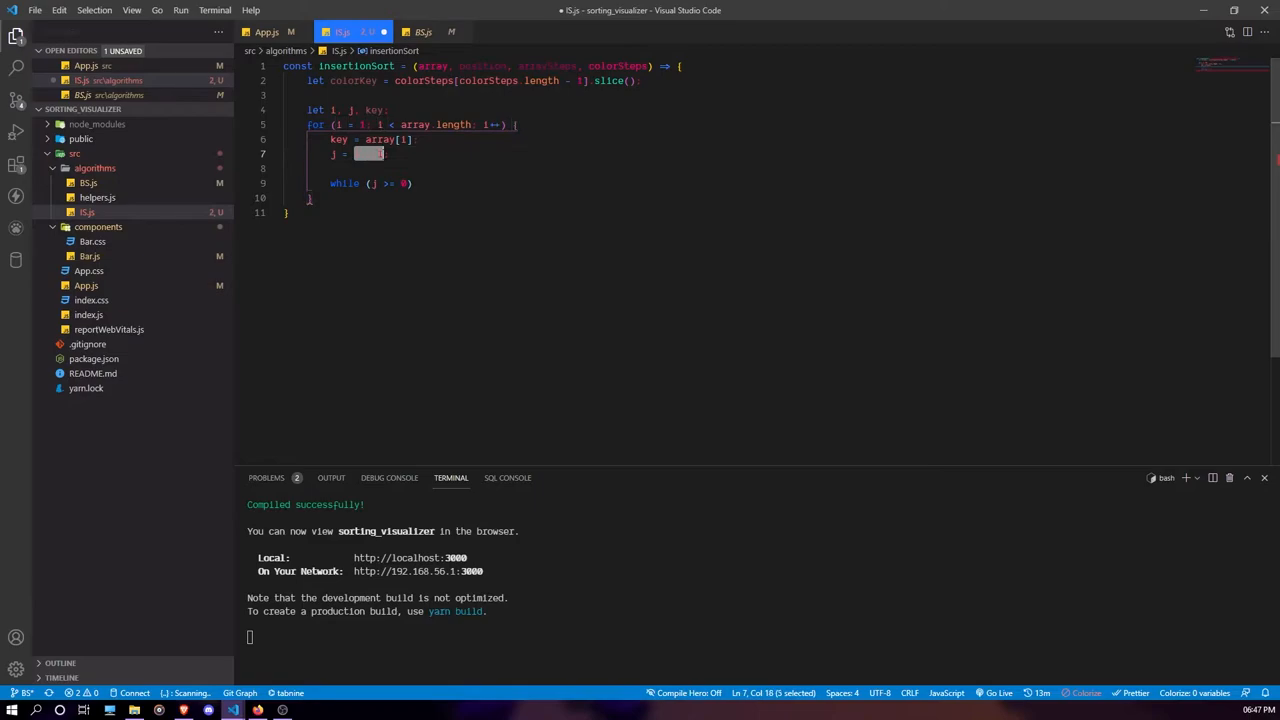
{"action": "key", "text": "End"}
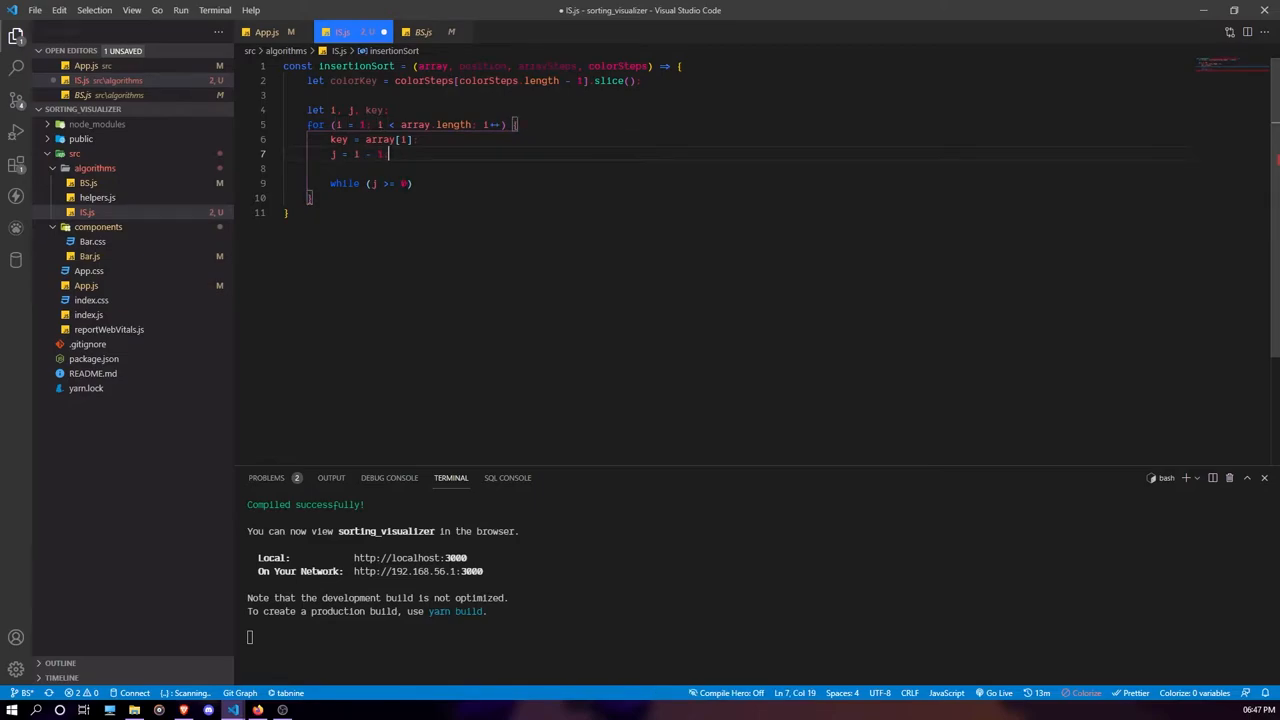
{"action": "left_click", "coordinate": [404, 183]}
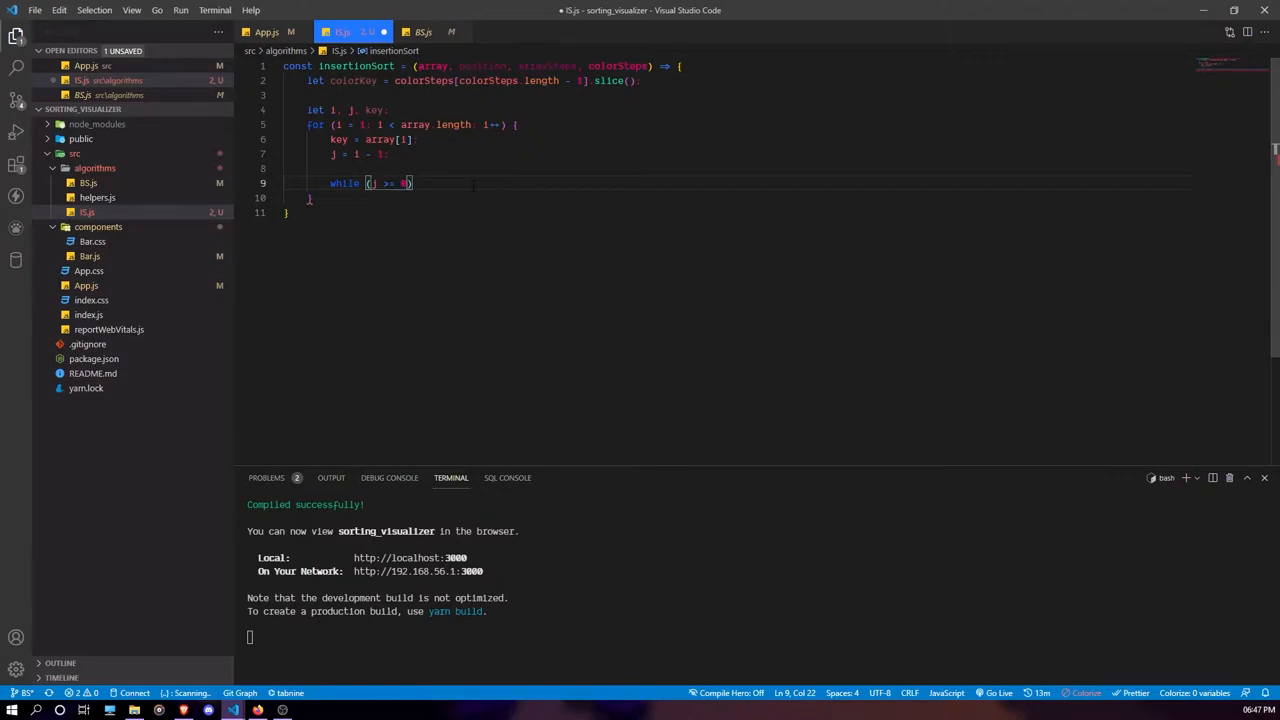
{"action": "type", "text": "&&"}
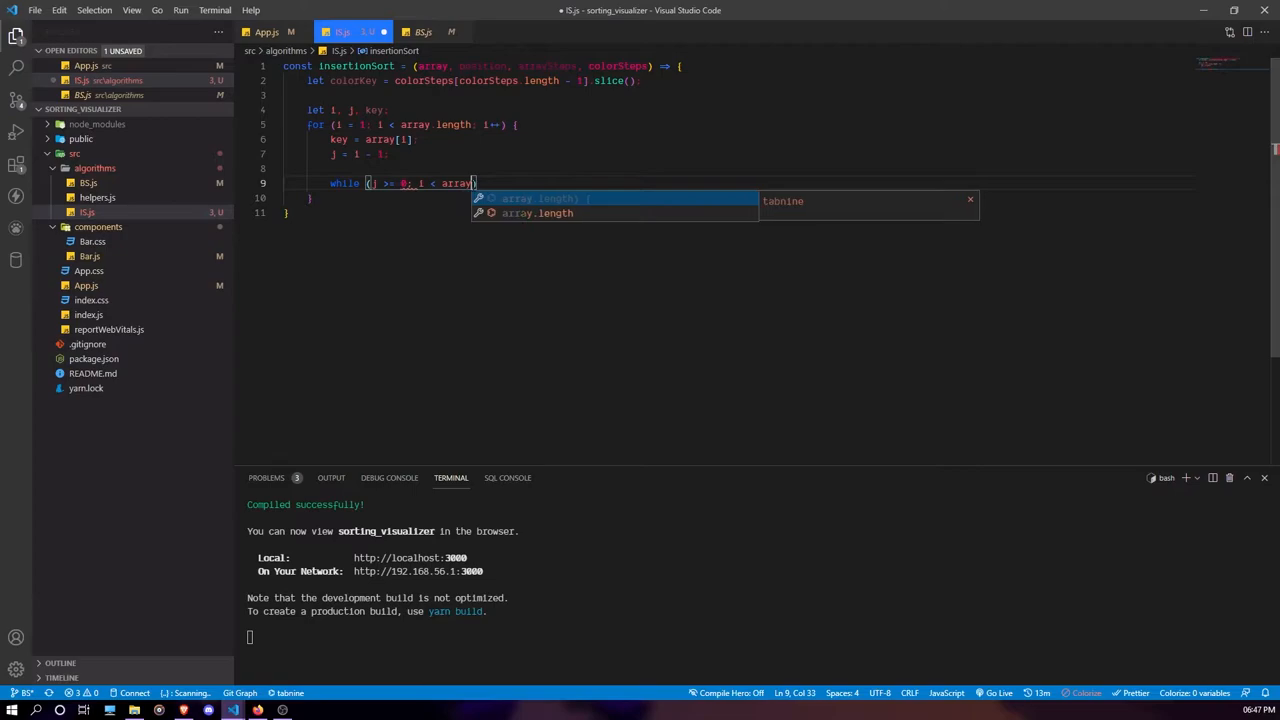
{"action": "type", "text": " < array.l"}
{"action": "type", "text": "e"}
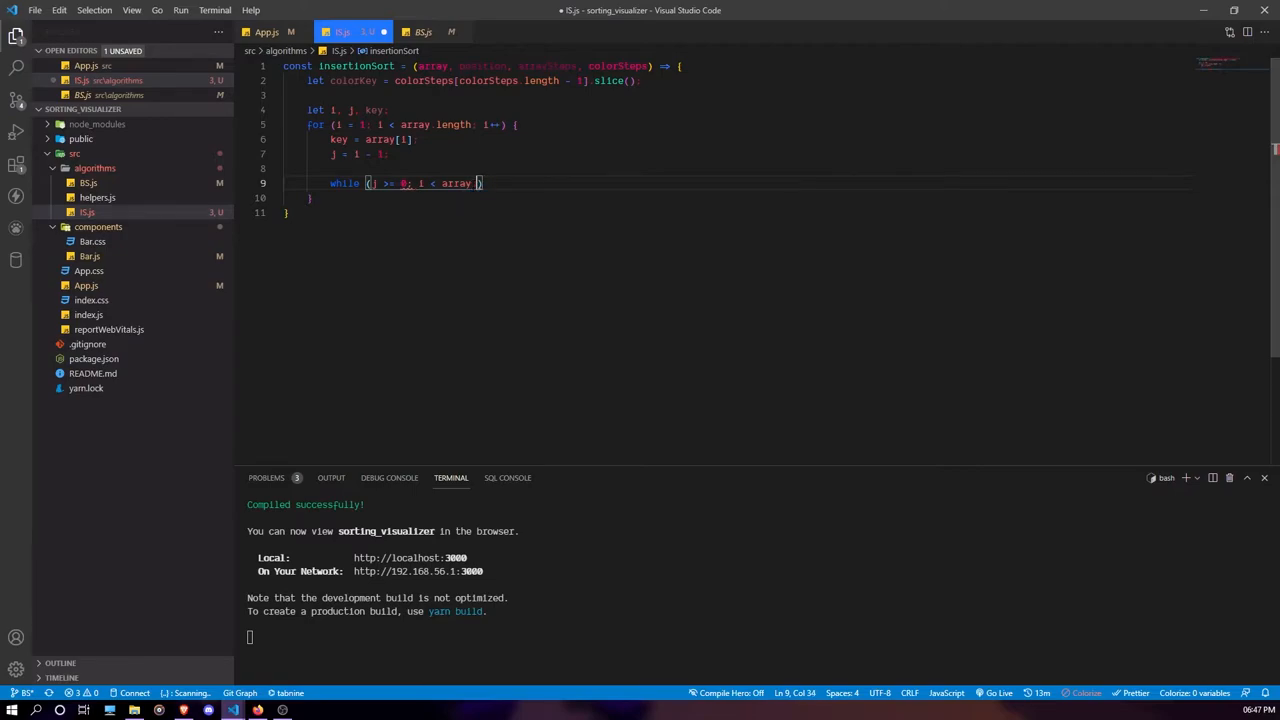
{"action": "key", "text": "BackSpace"}
{"action": "key", "text": "BackSpace"}
{"action": "key", "text": "BackSpace"}
{"action": "key", "text": "BackSpace"}
{"action": "key", "text": "BackSpace"}
{"action": "key", "text": "BackSpace"}
{"action": "key", "text": "BackSpace"}
{"action": "key", "text": "BackSpace"}
{"action": "type", "text": "&&"}
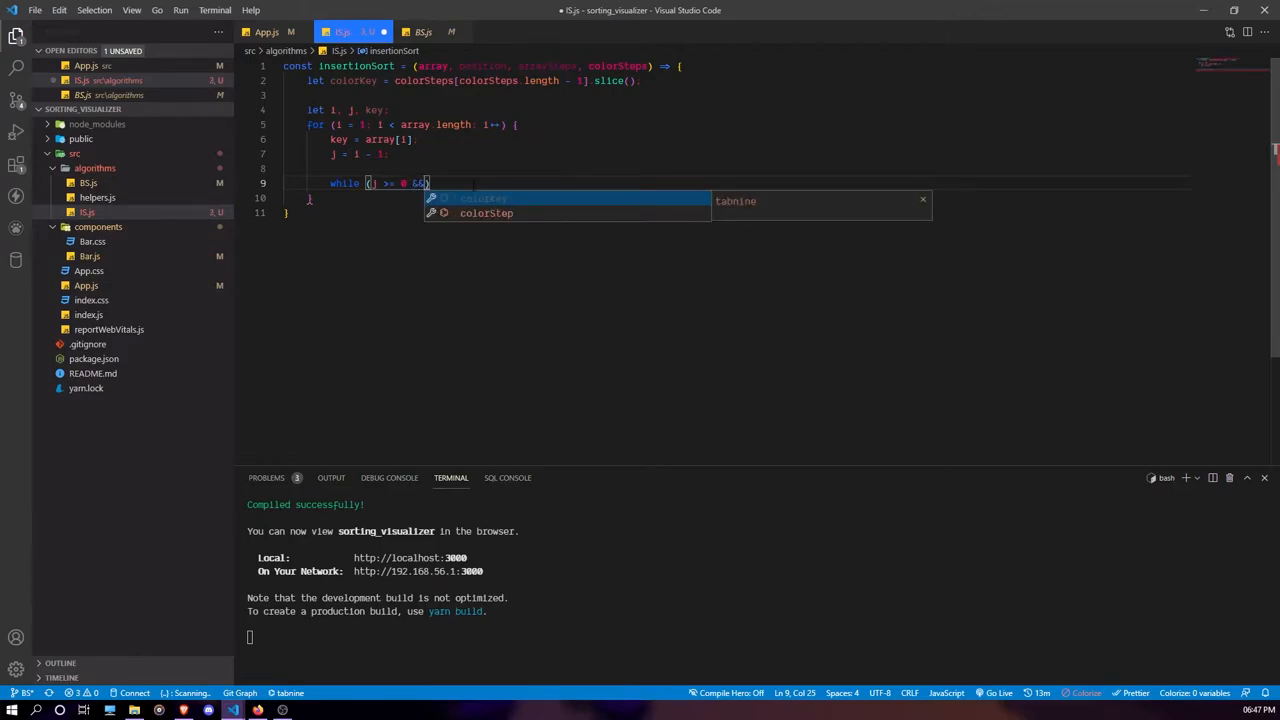
{"action": "type", "text": " array[j] > key)"}
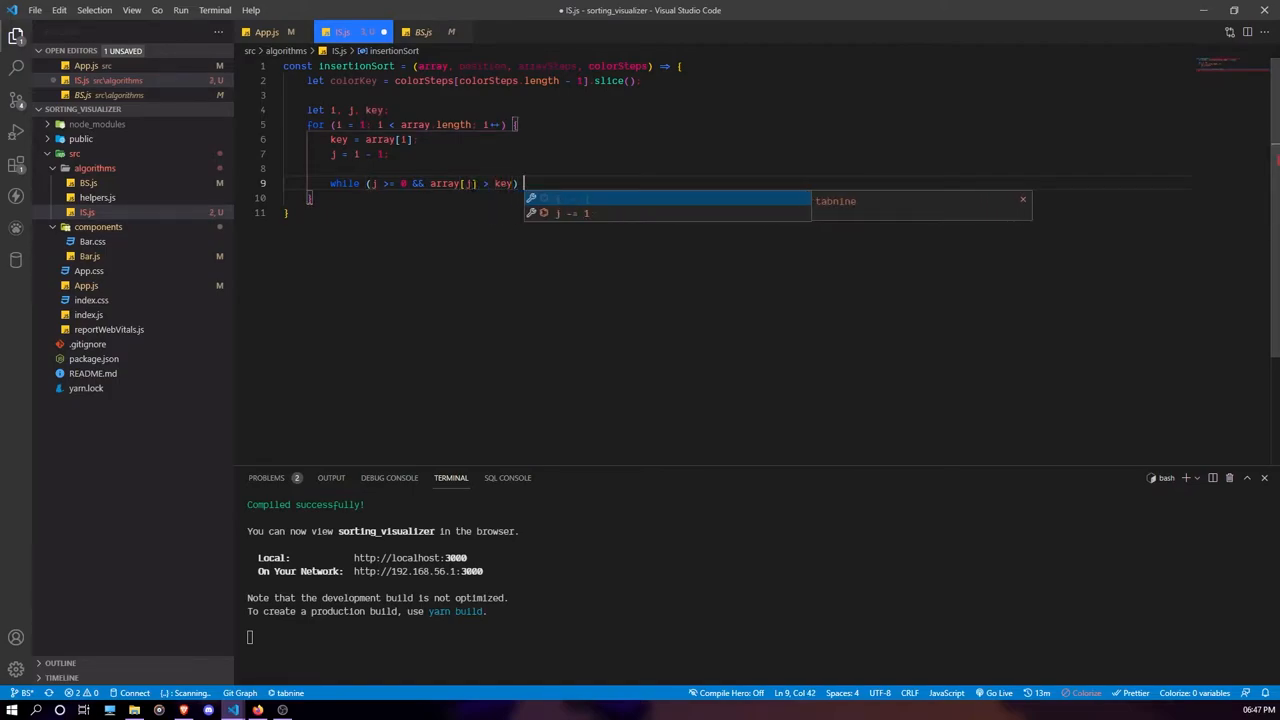
{"action": "type", "text": " {"}
{"action": "key", "text": "Return"}
{"action": "type", "text": "array"}
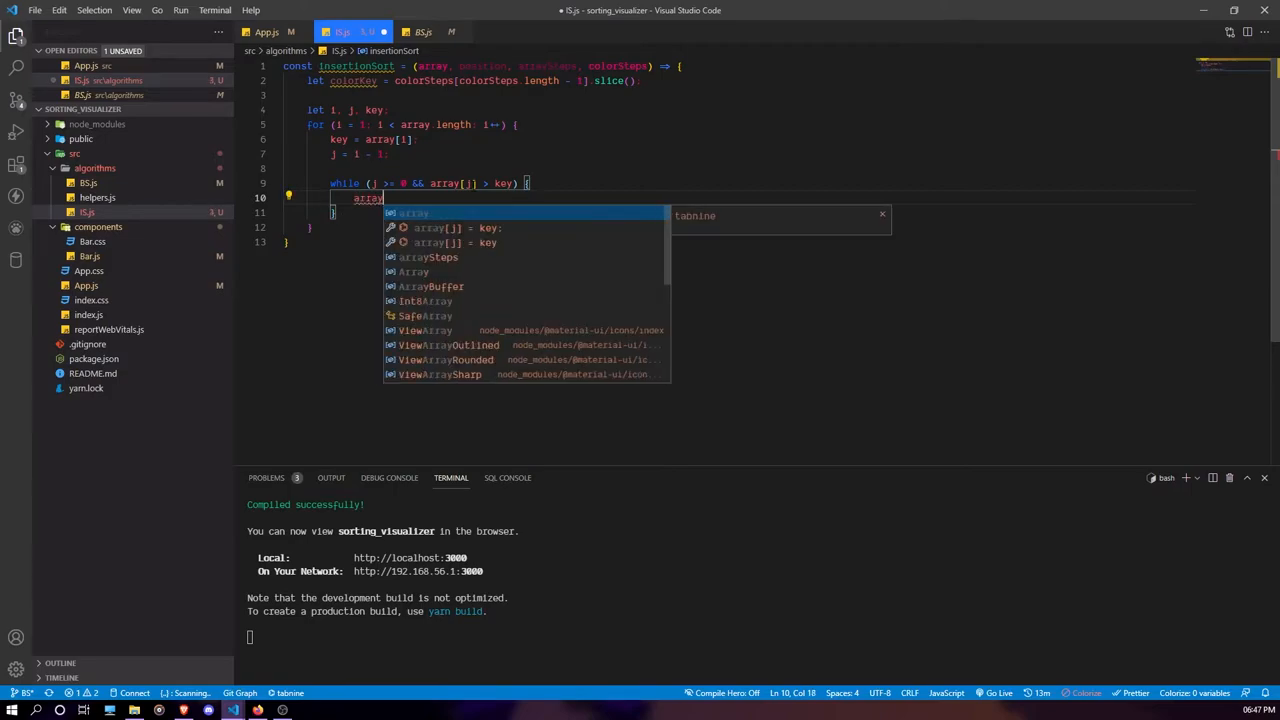
{"action": "type", "text": "[j] = "}
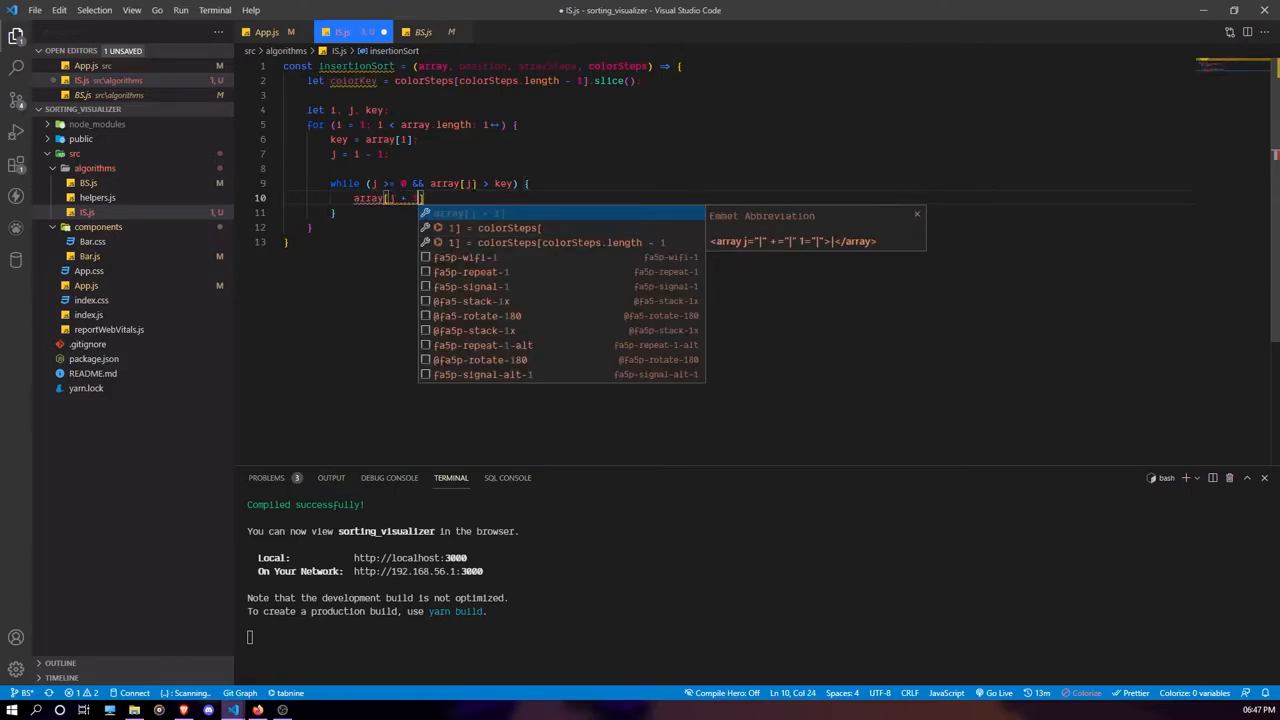
{"action": "type", "text": "]"}
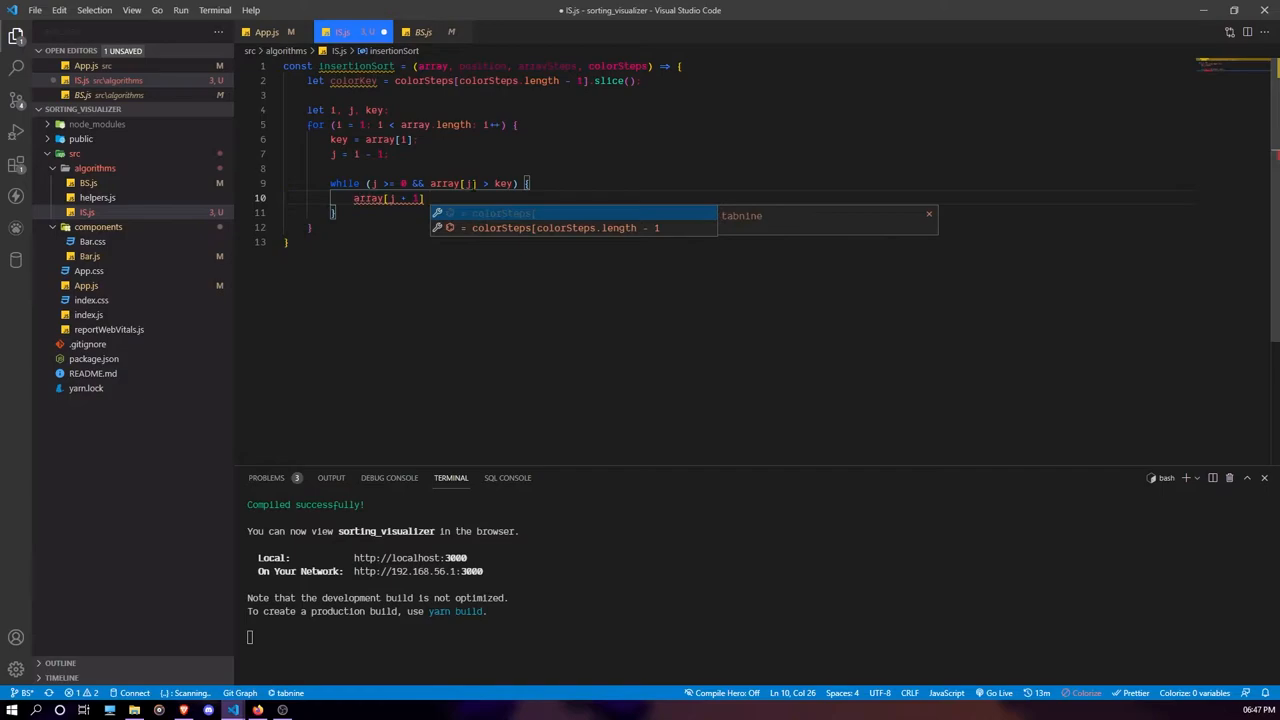
{"action": "type", "text": " = arrayp"}
Step: Inside the while loop set array[j + 1] = array[j] and push array.slice() into arraySteps
{"action": "key", "text": "BackSpace"}
{"action": "type", "text": "[j]"}
{"action": "key", "text": "Escape"}
{"action": "key", "text": "Return"}
{"action": "type", "text": "array"}
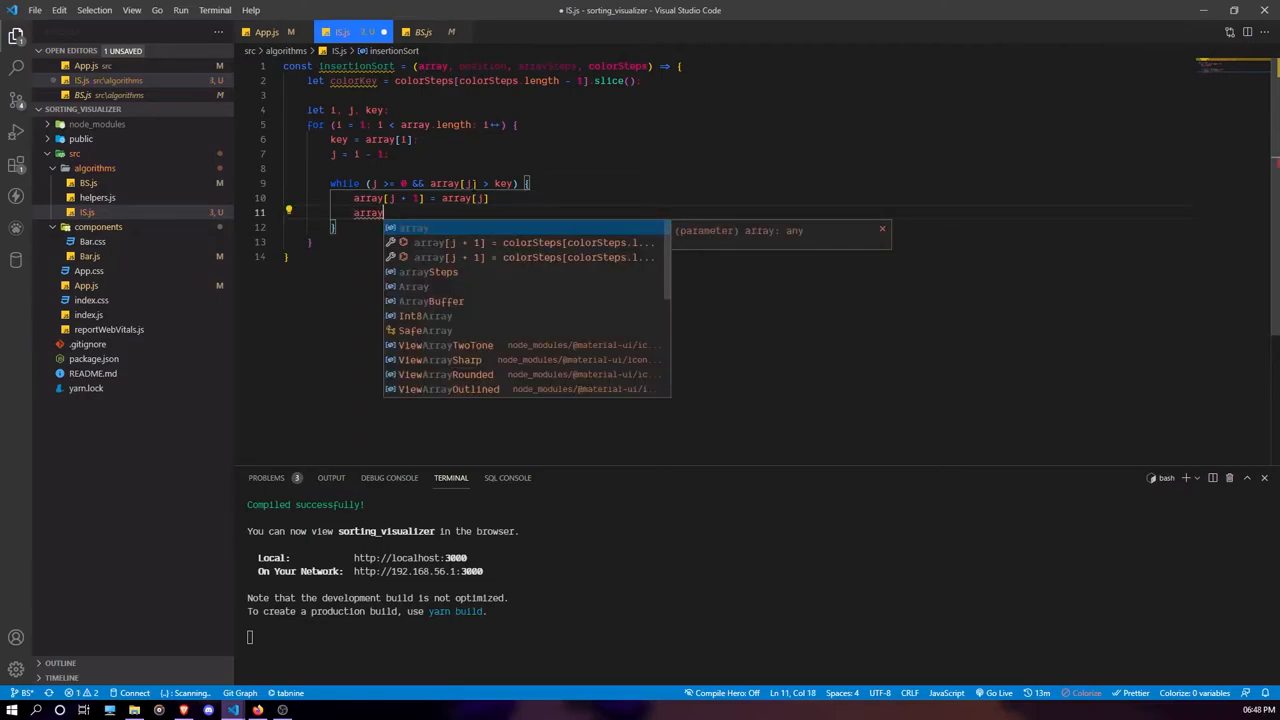
{"action": "type", "text": "Steps"}
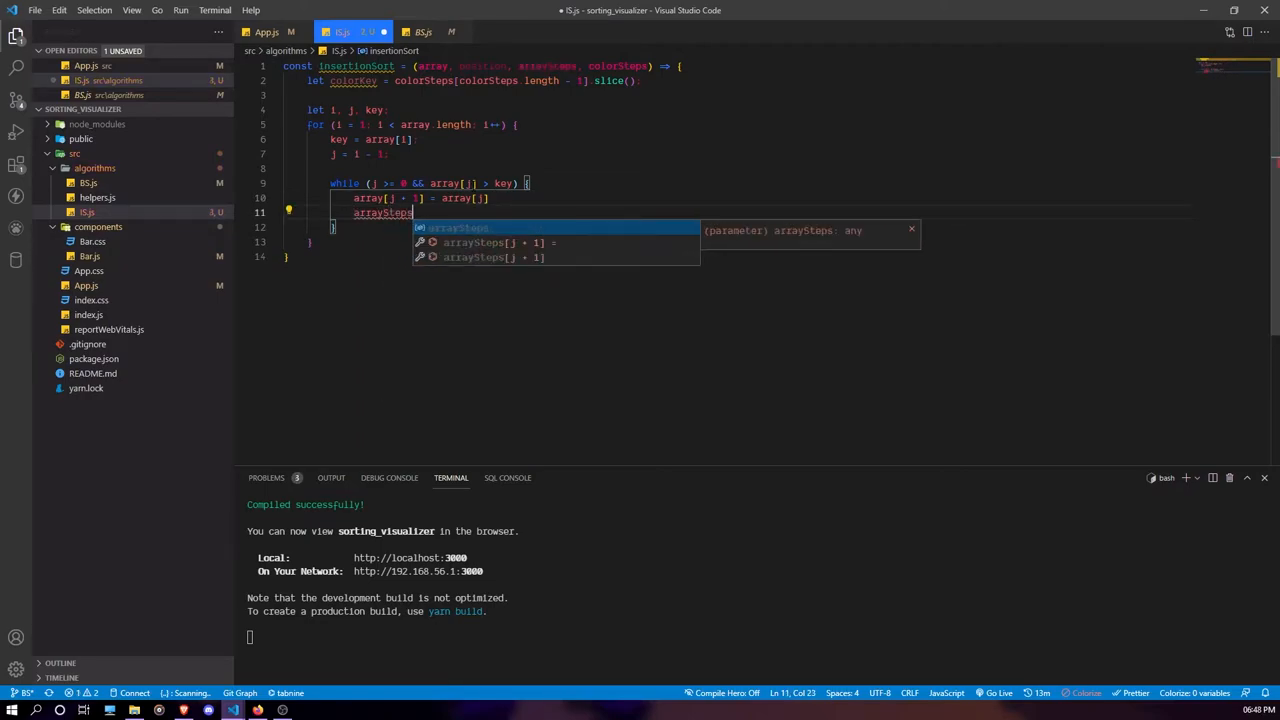
{"action": "key", "text": "Escape"}
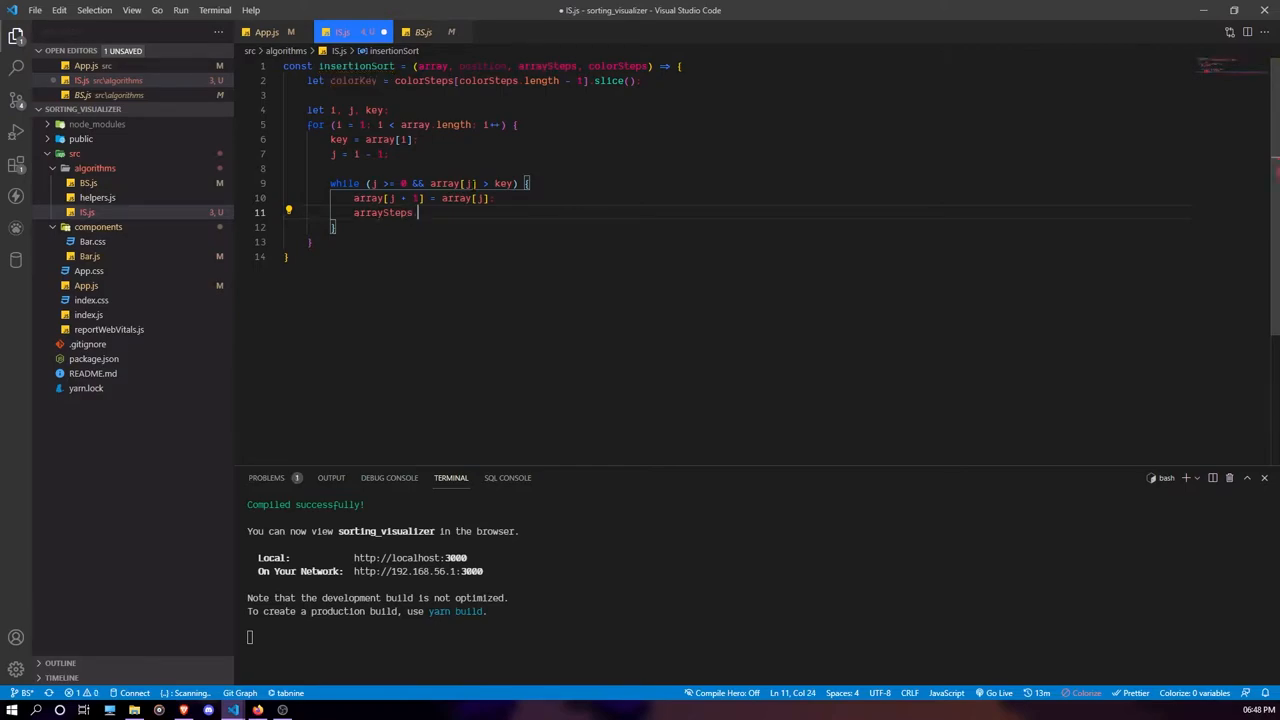
{"action": "type", "text": ".push"}
{"action": "key", "text": "Tab"}
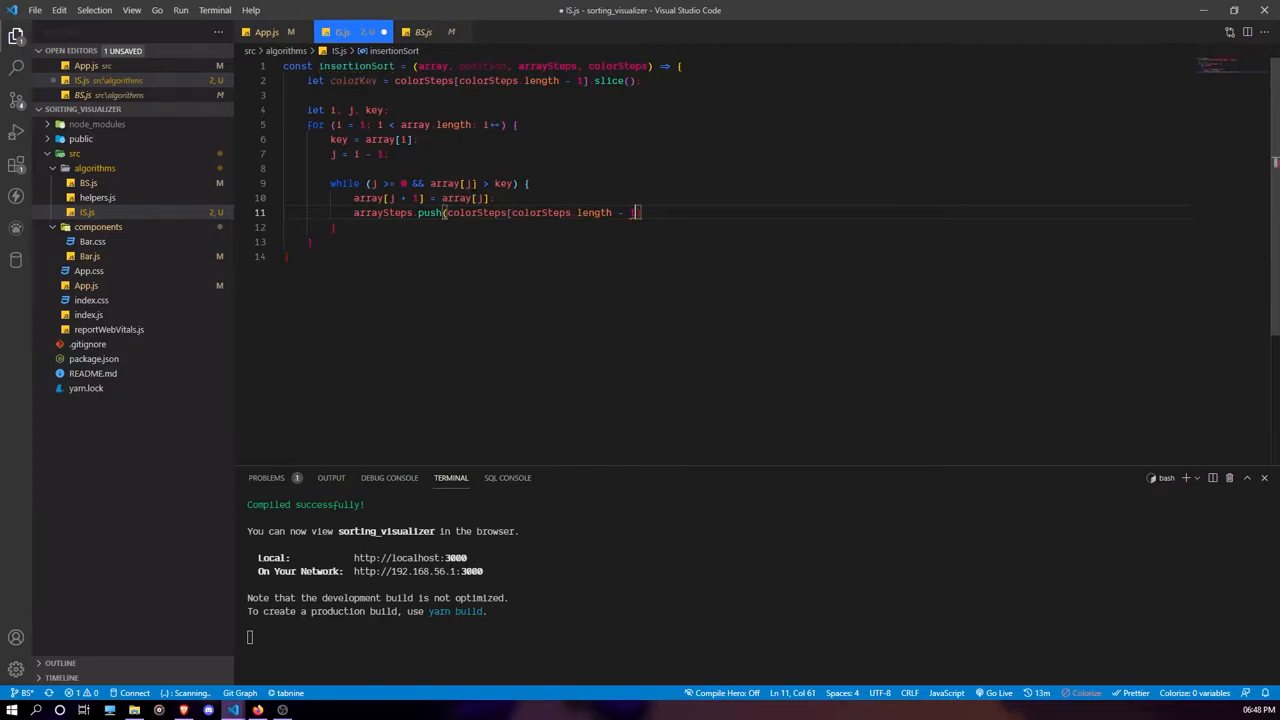
{"action": "key", "text": "BackSpace"}
{"action": "key", "text": "BackSpace"}
{"action": "key", "text": "BackSpace"}
{"action": "key", "text": "BackSpace"}
{"action": "key", "text": "BackSpace"}
{"action": "key", "text": "BackSpace"}
{"action": "key", "text": "BackSpace"}
{"action": "key", "text": "BackSpace"}
{"action": "key", "text": "BackSpace"}
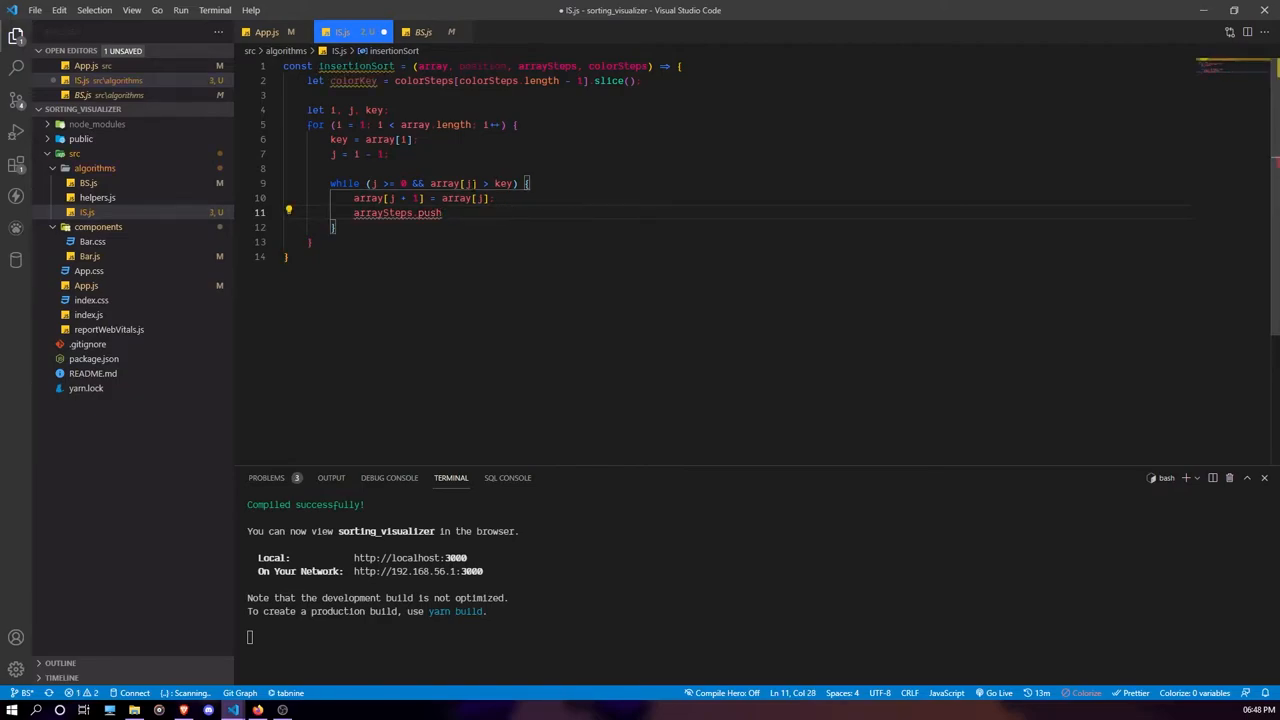
{"action": "type", "text": "array"}
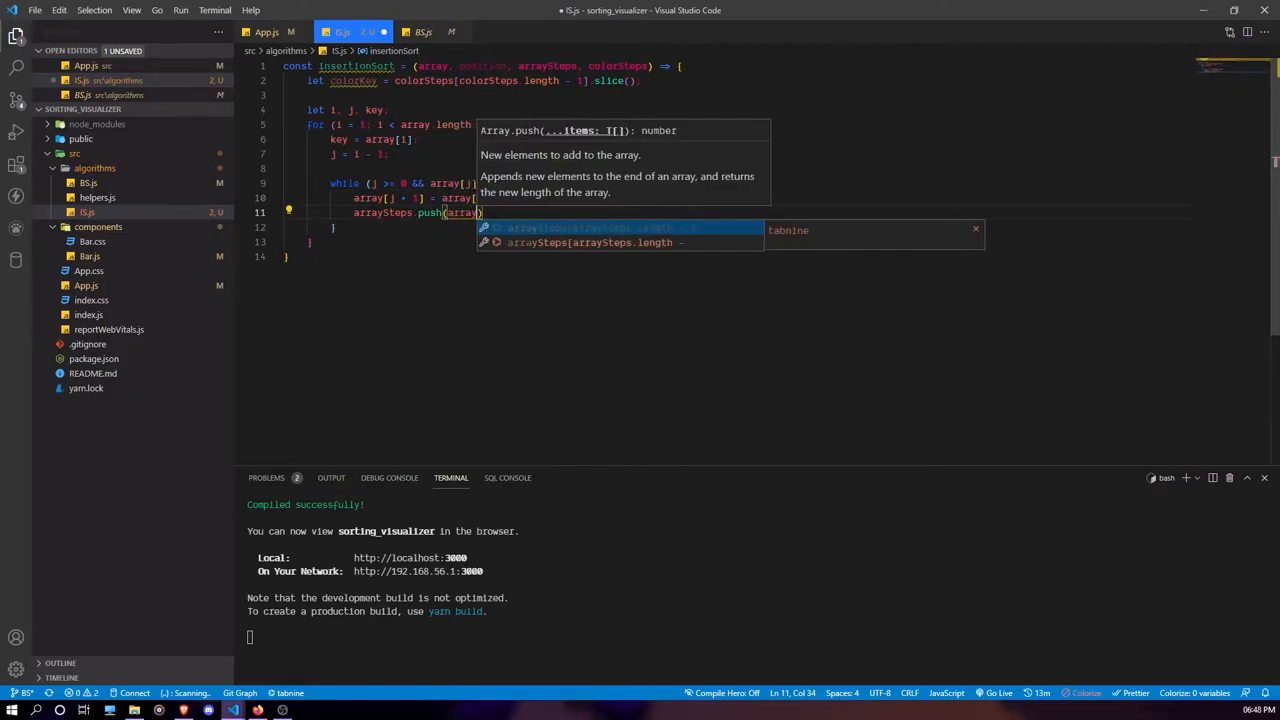
{"action": "type", "text": ".slice"}
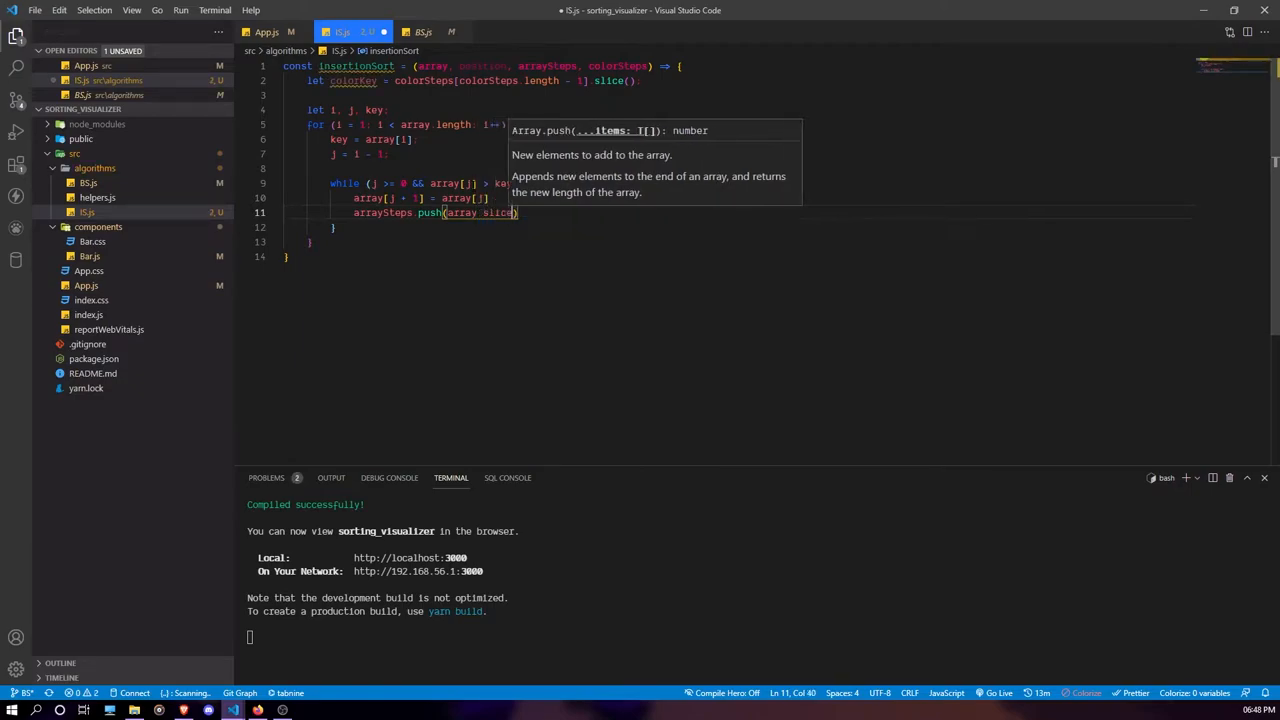
{"action": "type", "text": "())"}
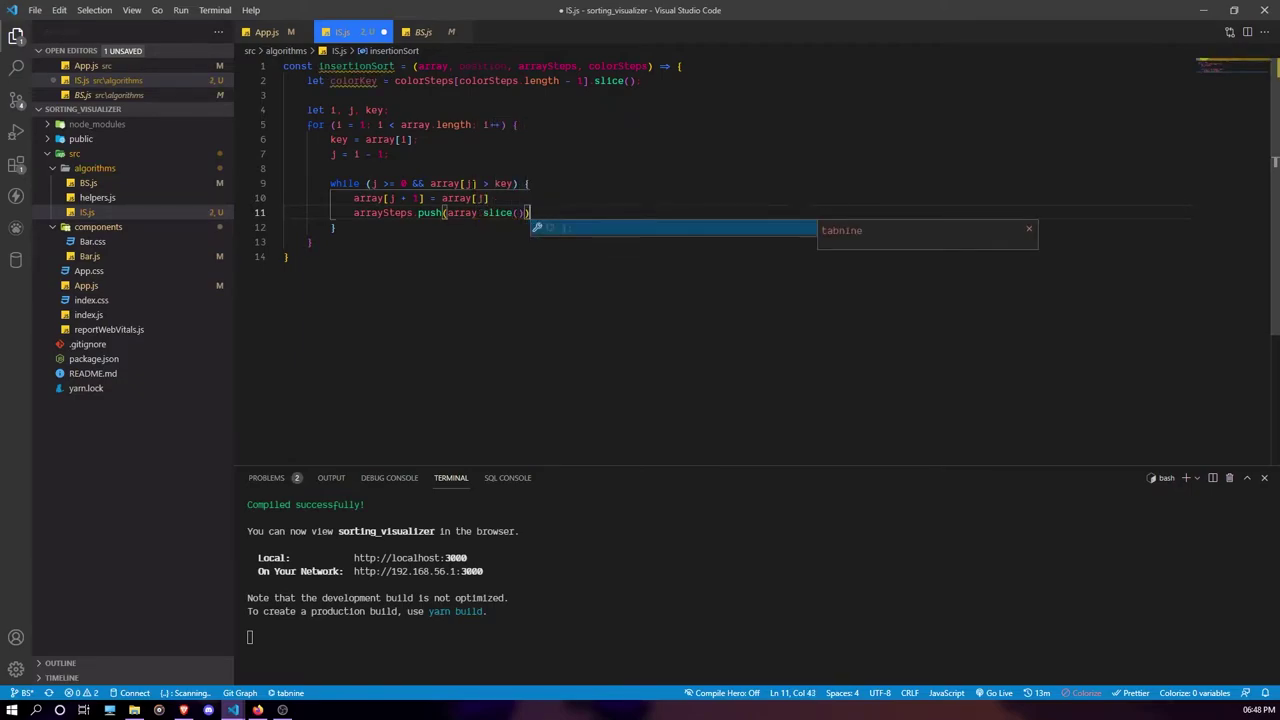
{"action": "key", "text": "Escape"}
{"action": "key", "text": "Return"}
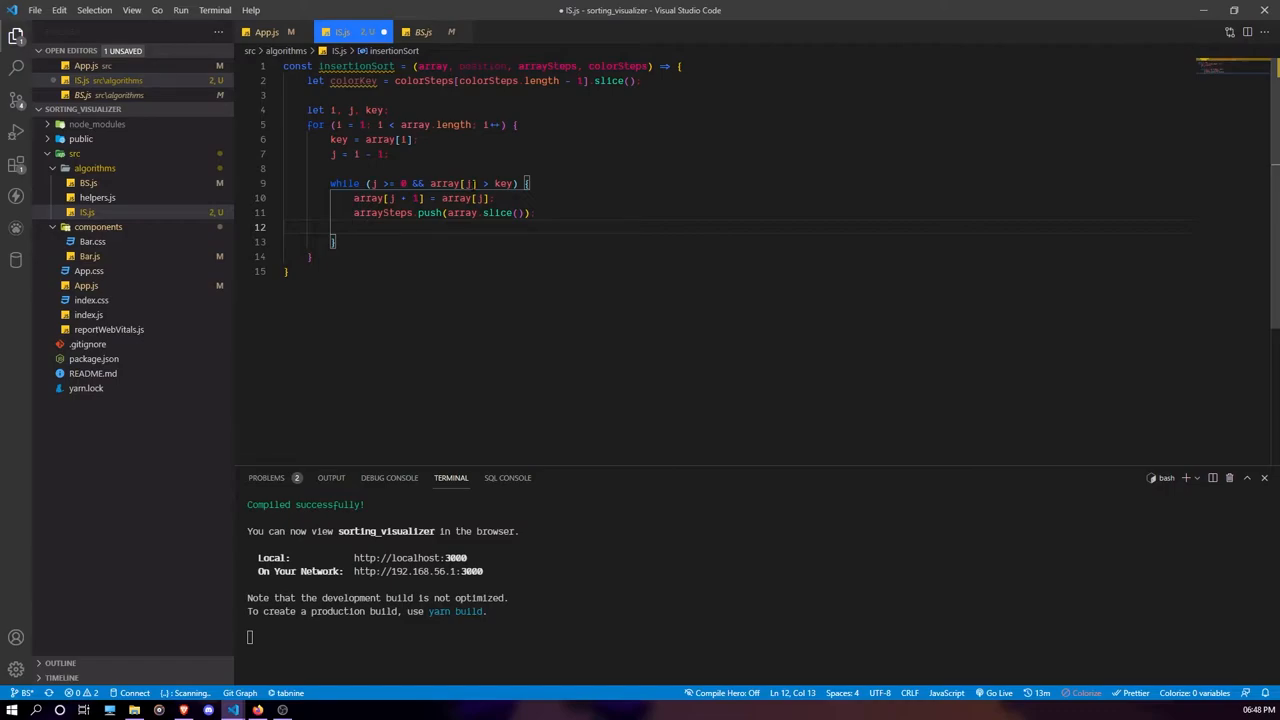
{"action": "type", "text": "scolorKey"}
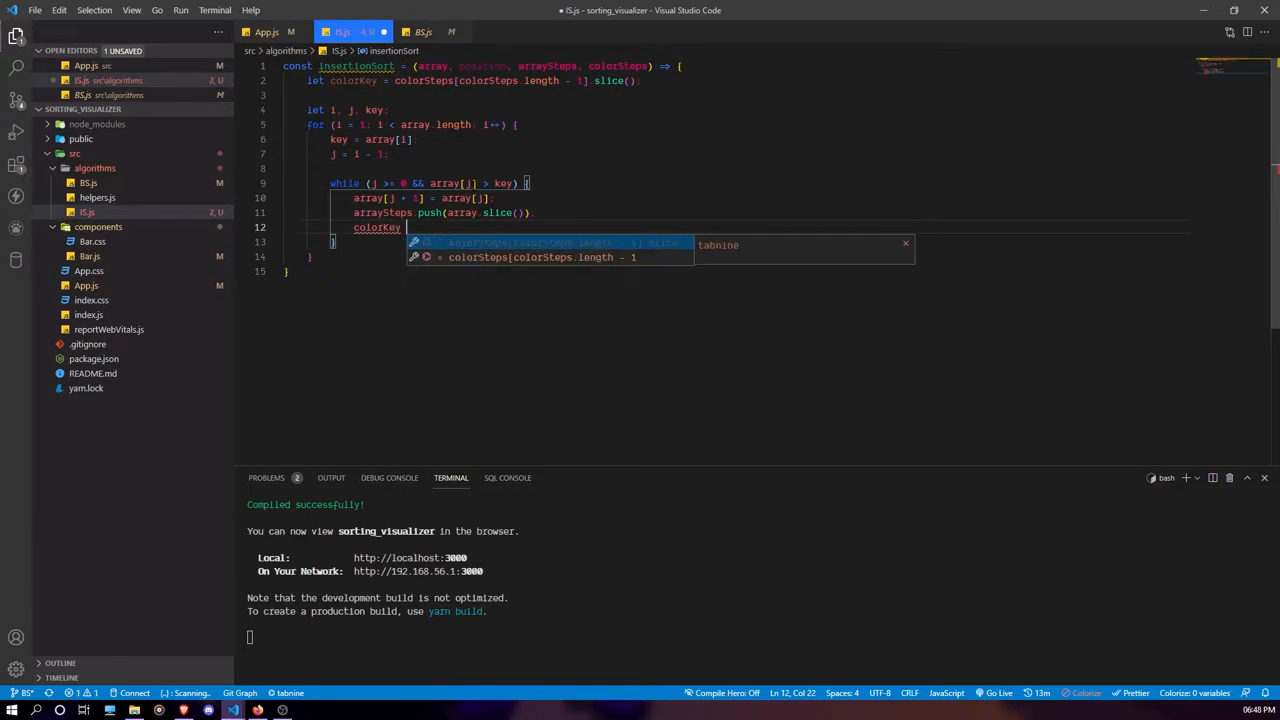
{"action": "type", "text": "[j"}
Step: Set colorKey[i] = 3 in the while loop and tidy the closing brace onto its own line
{"action": "key", "text": "Escape"}
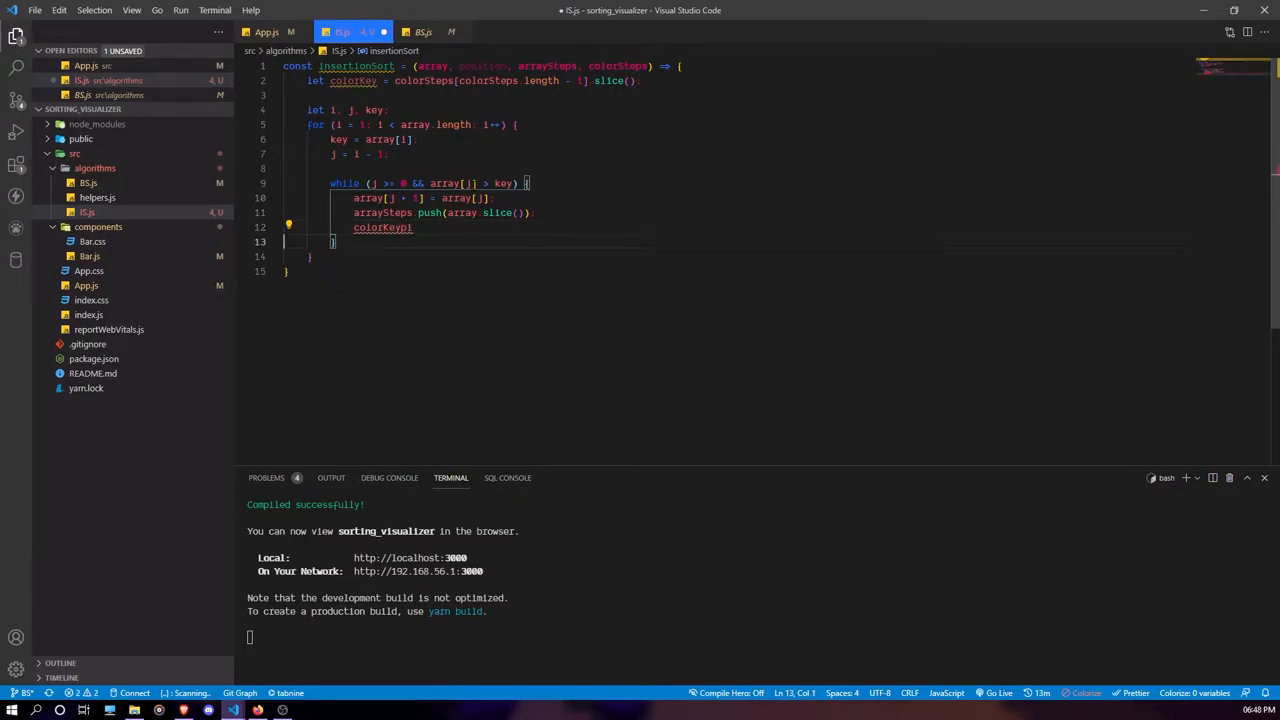
{"action": "left_click", "coordinate": [300, 242]}
{"action": "type", "text": "3"}
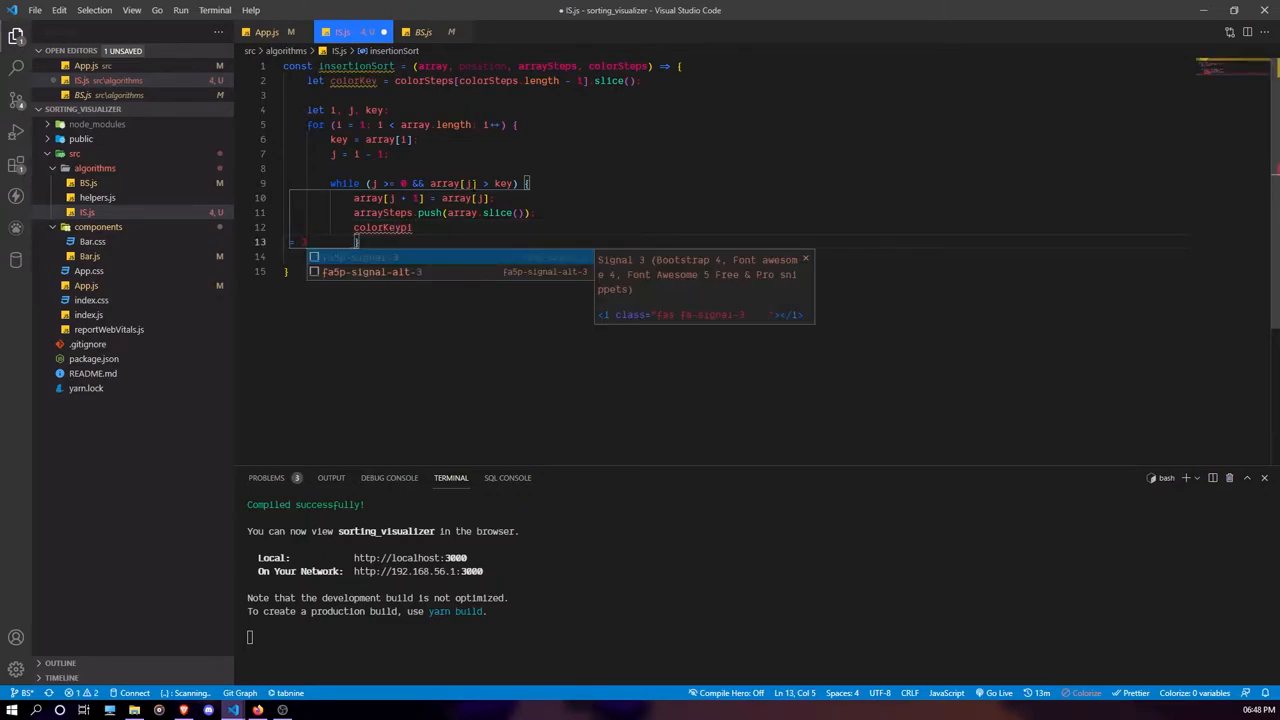
{"action": "key", "text": "BackSpace"}
{"action": "key", "text": "BackSpace"}
{"action": "key", "text": "BackSpace"}
{"action": "key", "text": "BackSpace"}
{"action": "type", "text": "["}
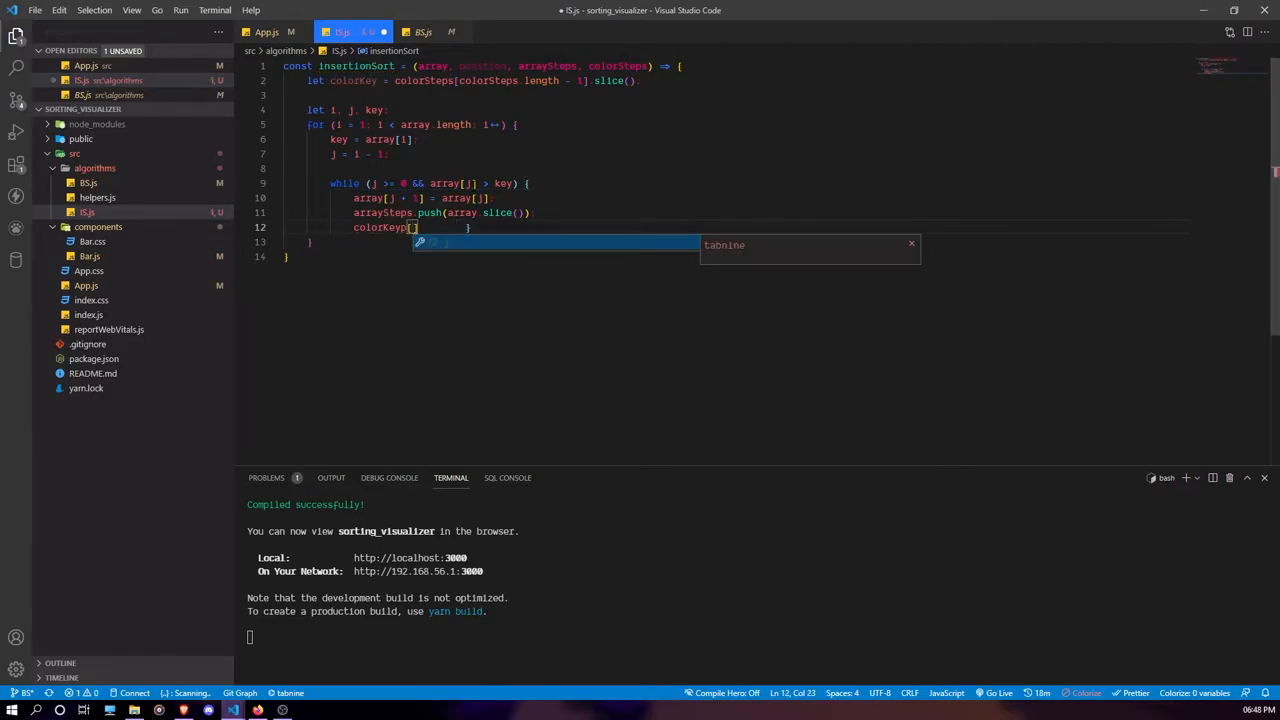
{"action": "key", "text": "BackSpace"}
{"action": "key", "text": "BackSpace"}
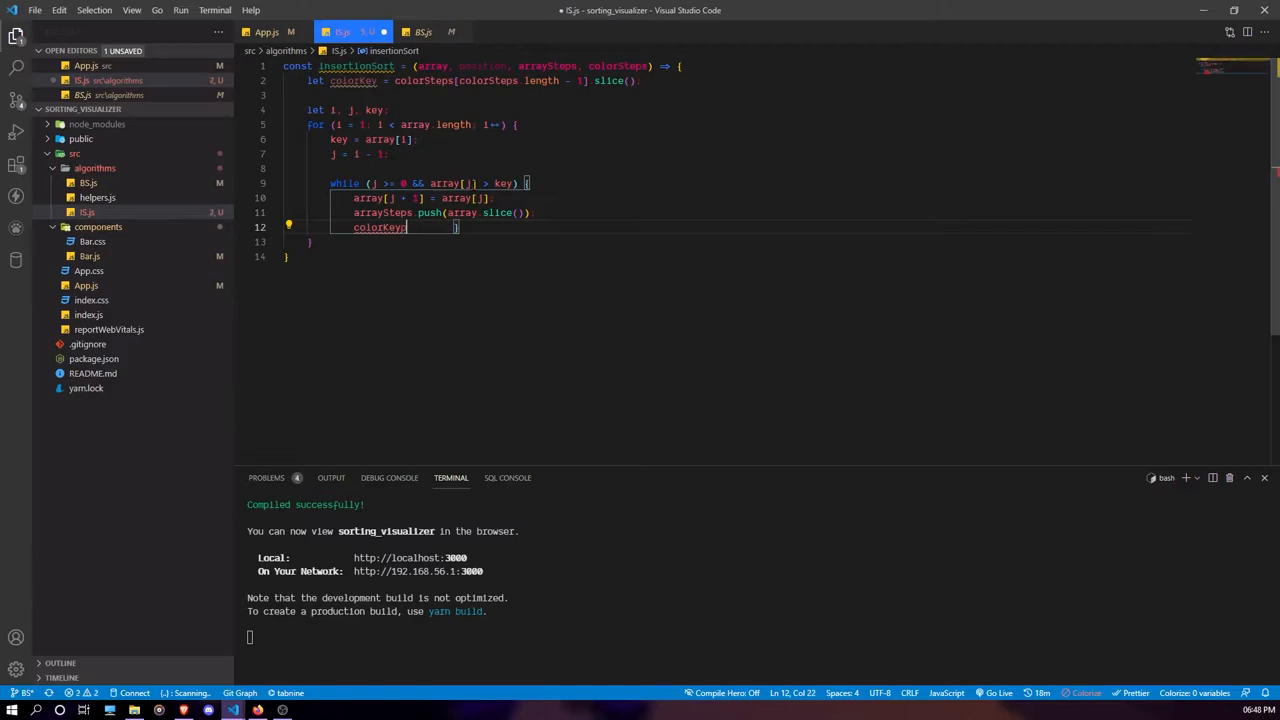
{"action": "key", "text": "Escape"}
{"action": "type", "text": "[i"}
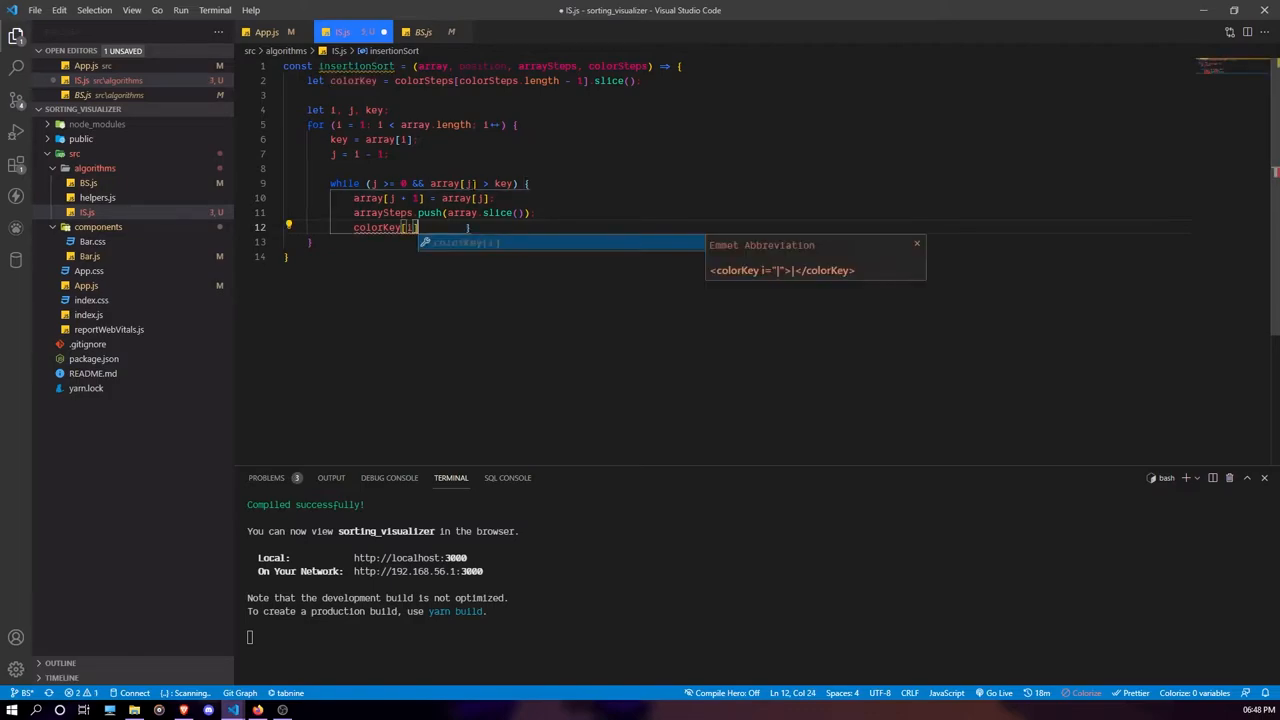
{"action": "type", "text": "] = 3"}
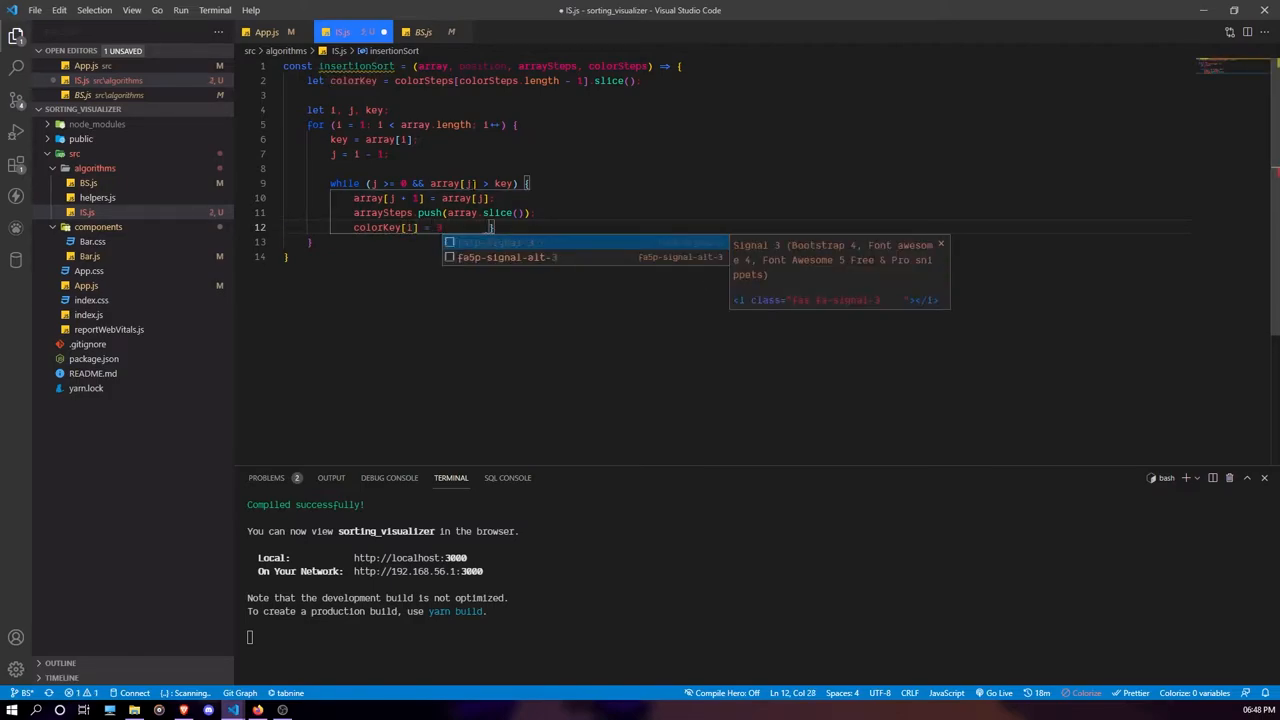
{"action": "type", "text": ";"}
{"action": "key", "text": "Return"}
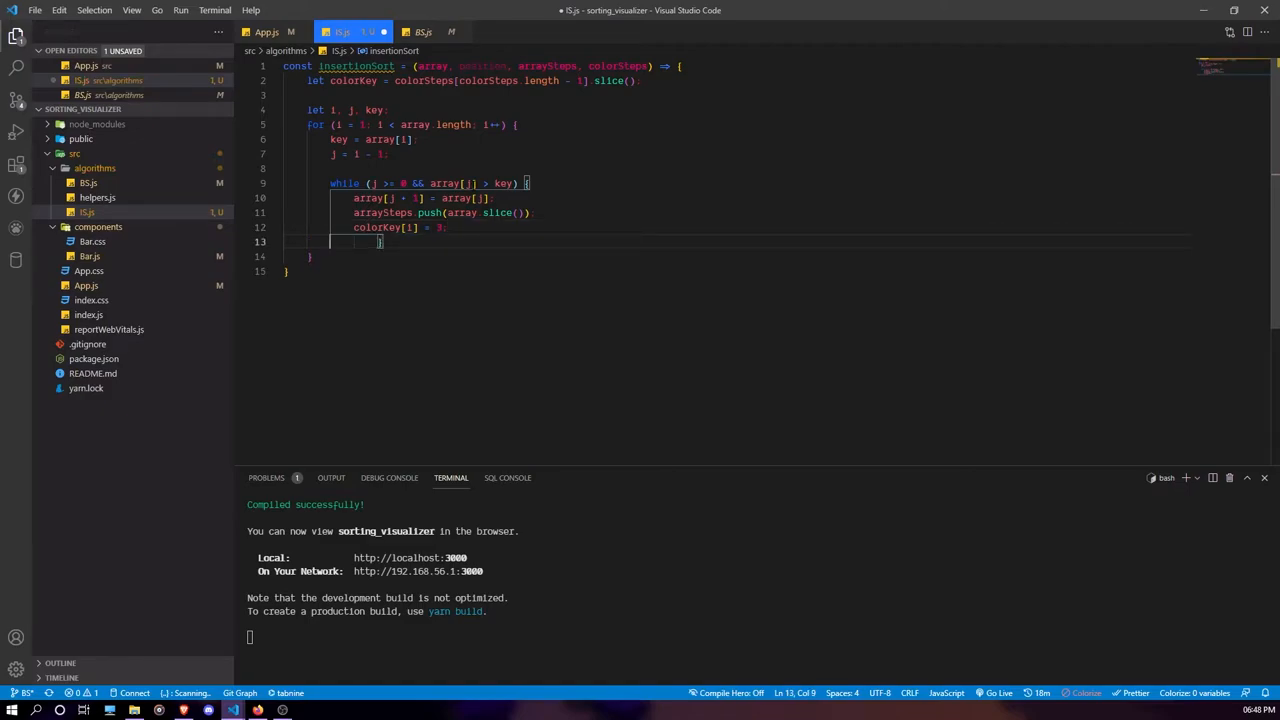
{"action": "key", "text": "Delete"}
{"action": "key", "text": "Delete"}
{"action": "key", "text": "Delete"}
{"action": "key", "text": "Delete"}
{"action": "key", "text": "Delete"}
{"action": "key", "text": "Delete"}
{"action": "key", "text": "Delete"}
{"action": "key", "text": "Return"}
{"action": "key", "text": "Up"}
{"action": "key", "text": "End"}
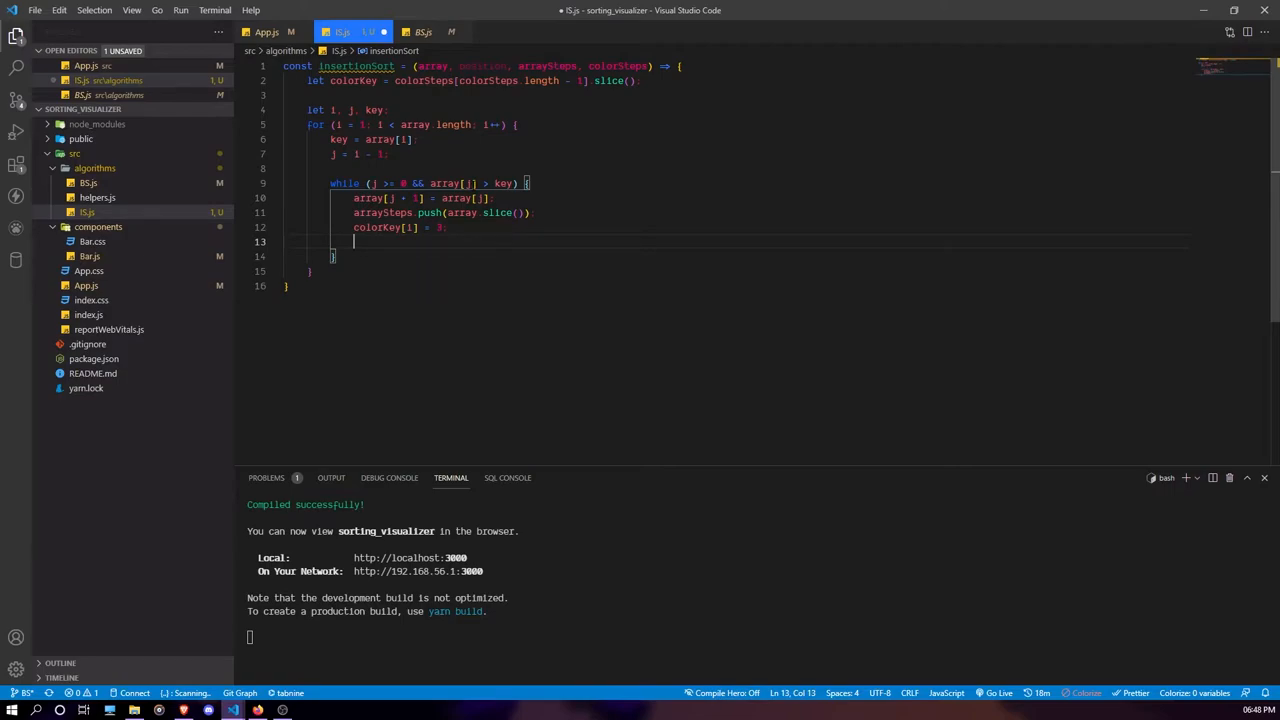
{"action": "type", "text": "if "}
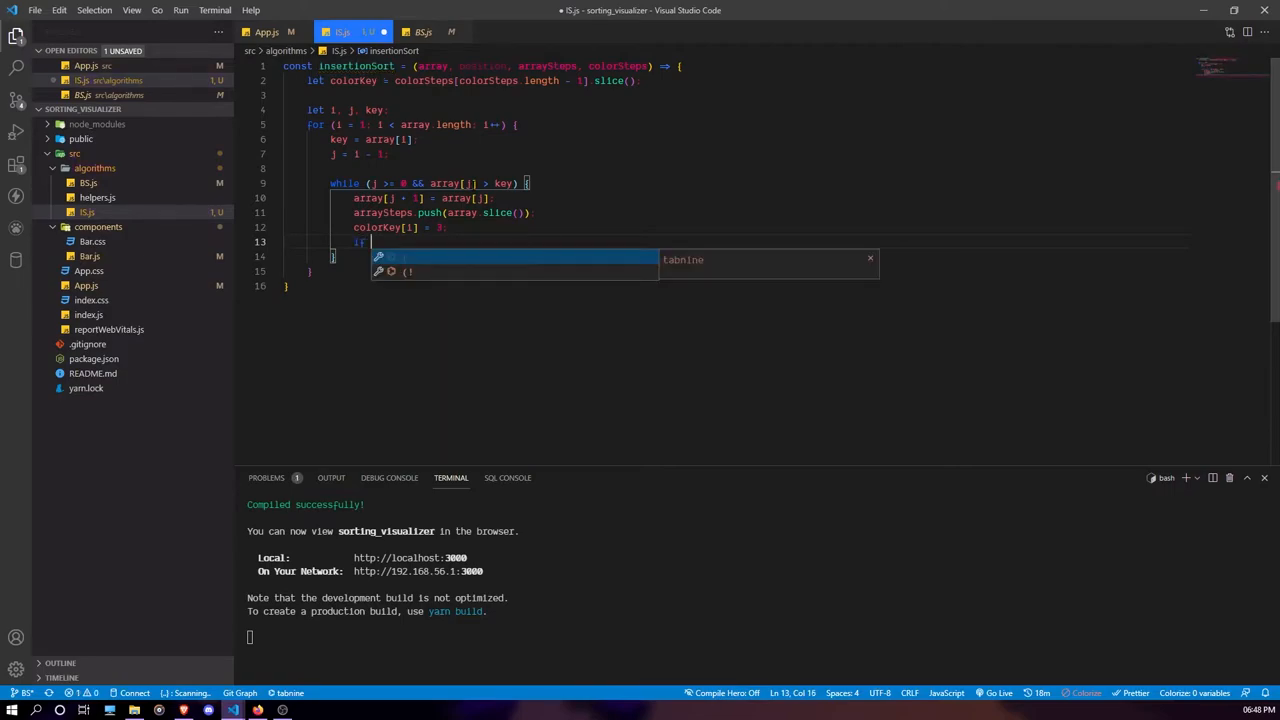
{"action": "type", "text": "(i == j)"}
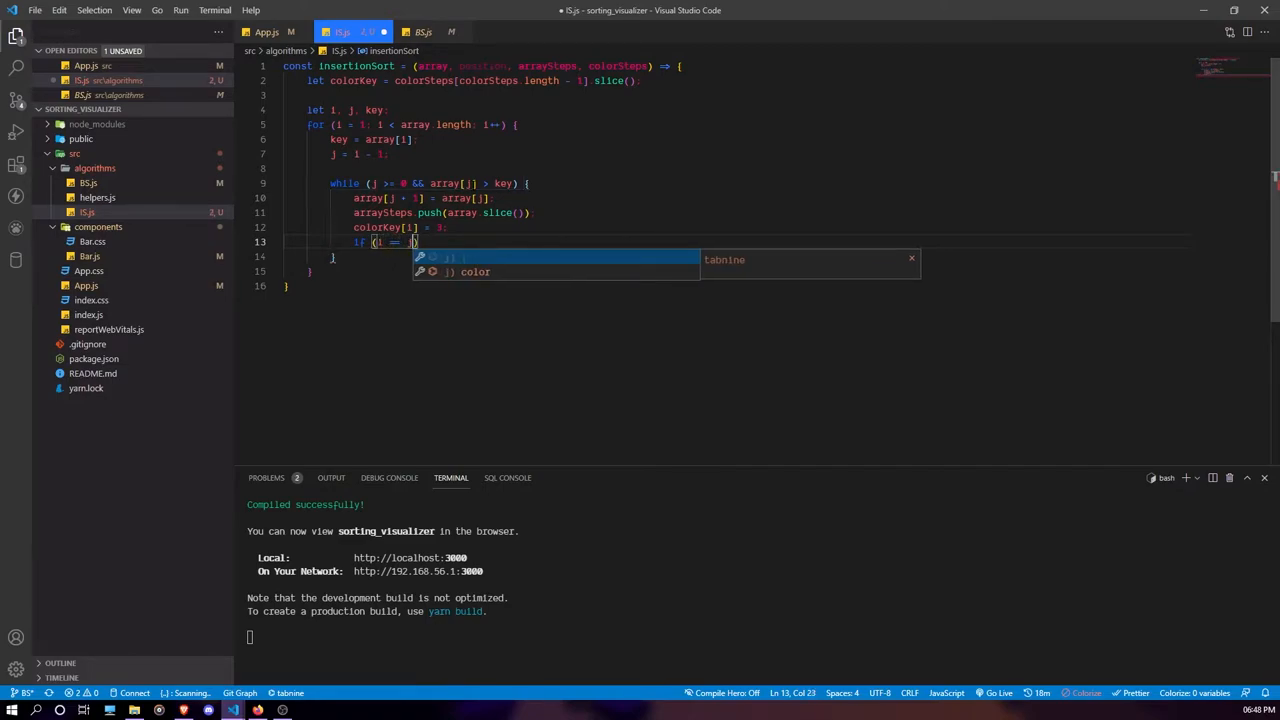
Step: Add if (i === j + 1) { colorKey[j + 1] = 3 } with a strict equality check
{"action": "key", "text": "Left"}
{"action": "key", "text": "Left"}
{"action": "key", "text": "Left"}
{"action": "type", "text": "="}
{"action": "key", "text": "Right"}
{"action": "key", "text": "Right"}
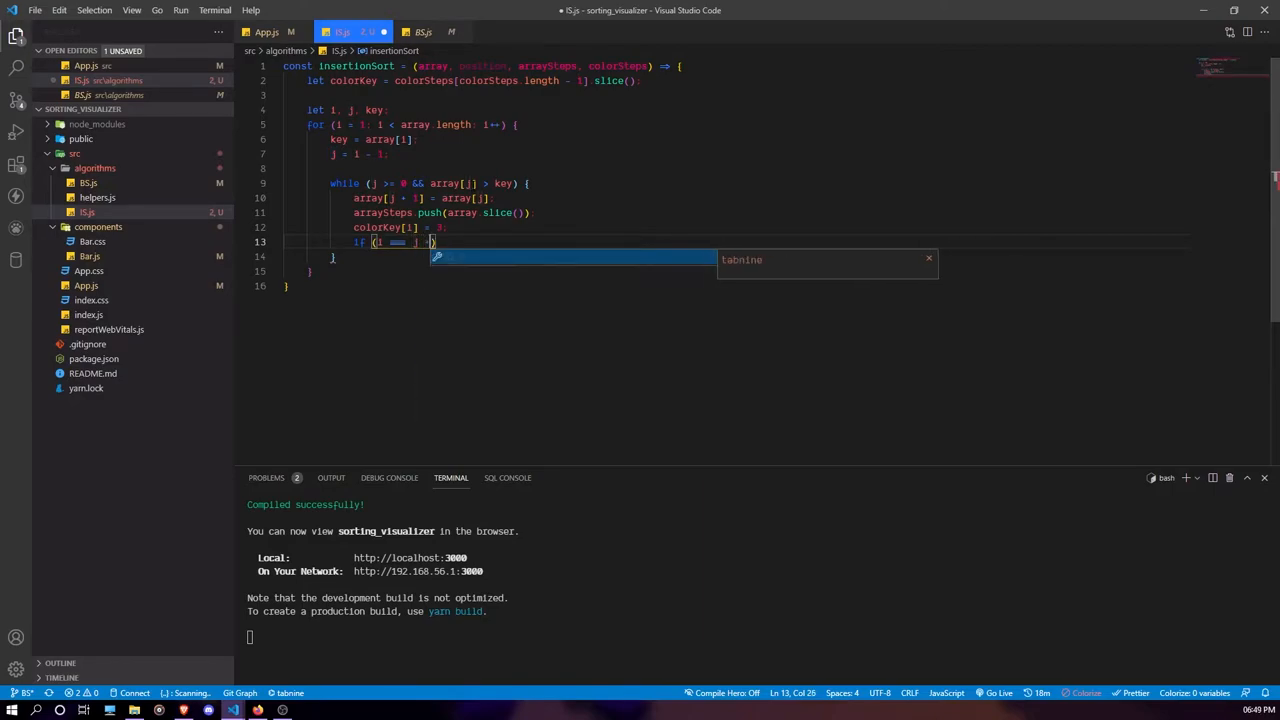
{"action": "type", "text": "+ 1"}
{"action": "key", "text": "Right"}
{"action": "type", "text": "{"}
{"action": "key", "text": "Return"}
{"action": "type", "text": "color"}
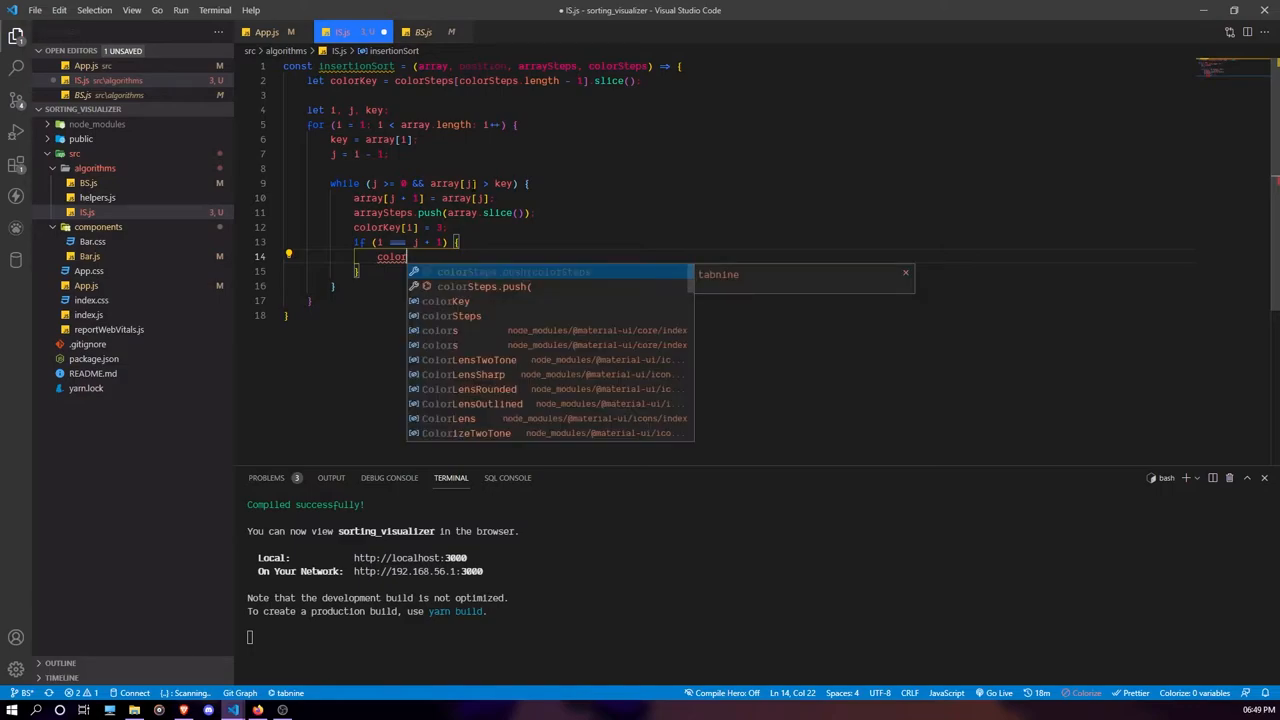
{"action": "type", "text": "Key["}
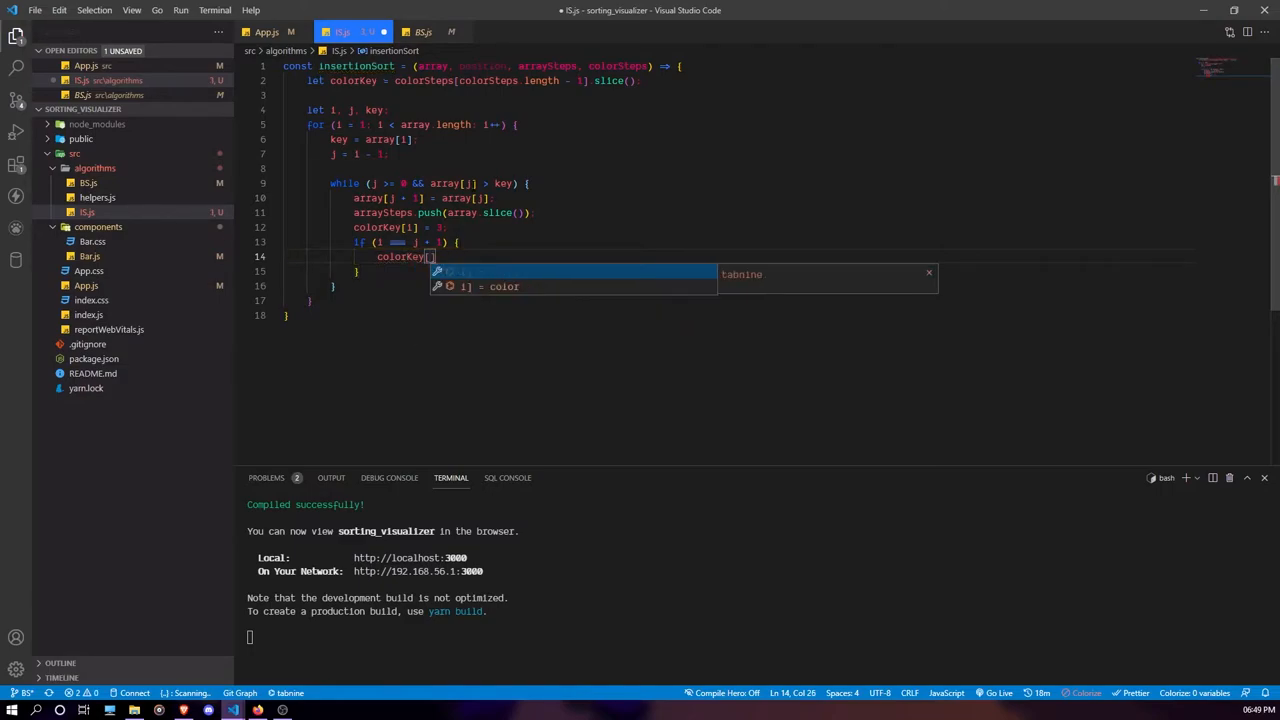
{"action": "type", "text": "j + 1] "}
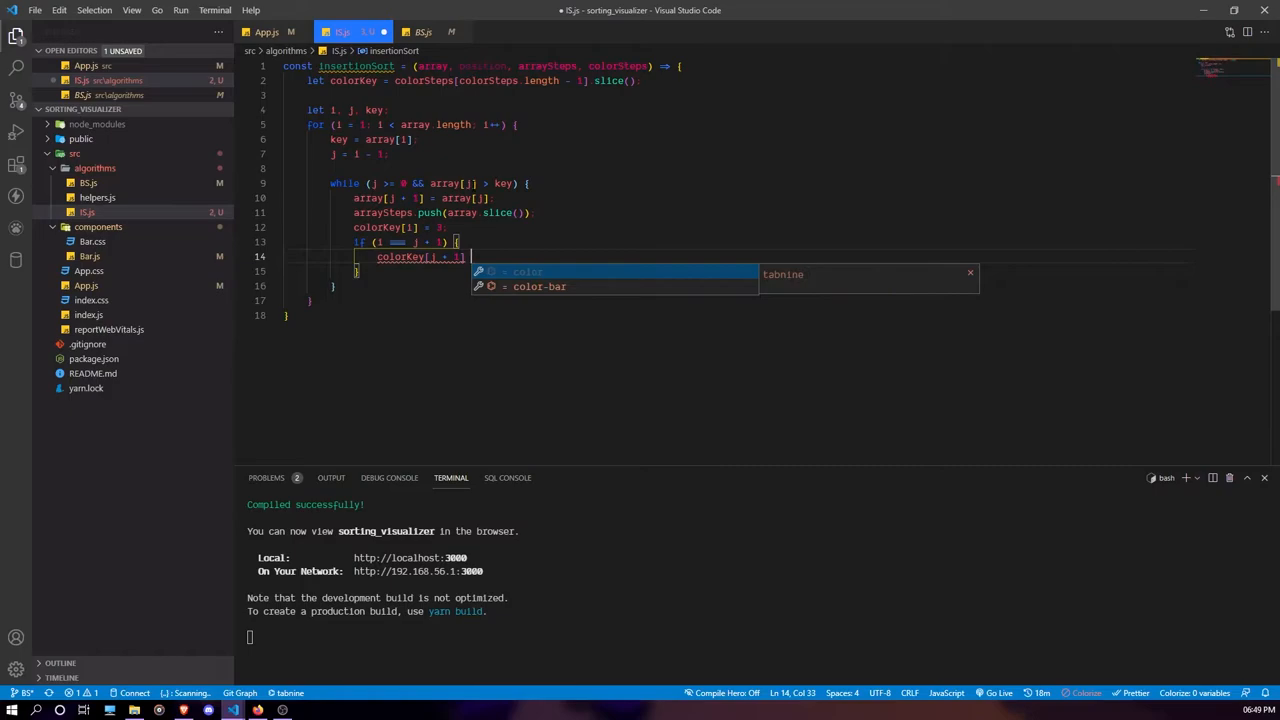
{"action": "type", "text": "= 3"}
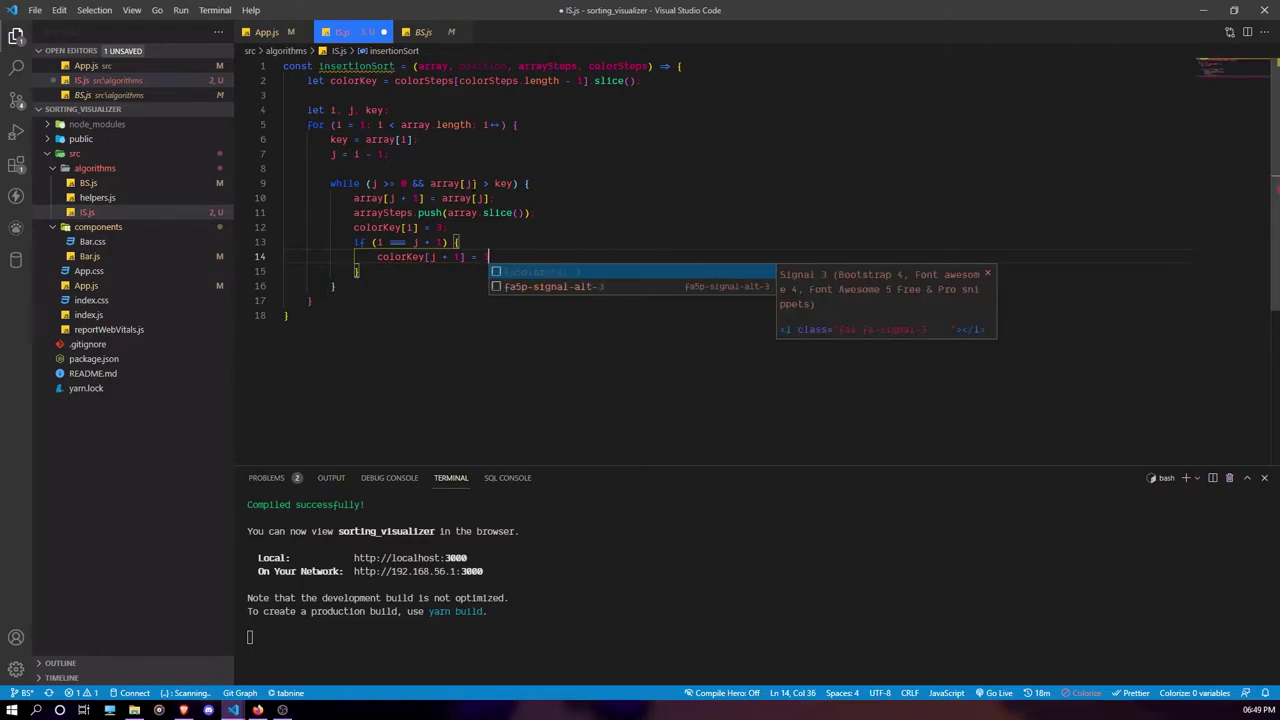
{"action": "type", "text": ";"}
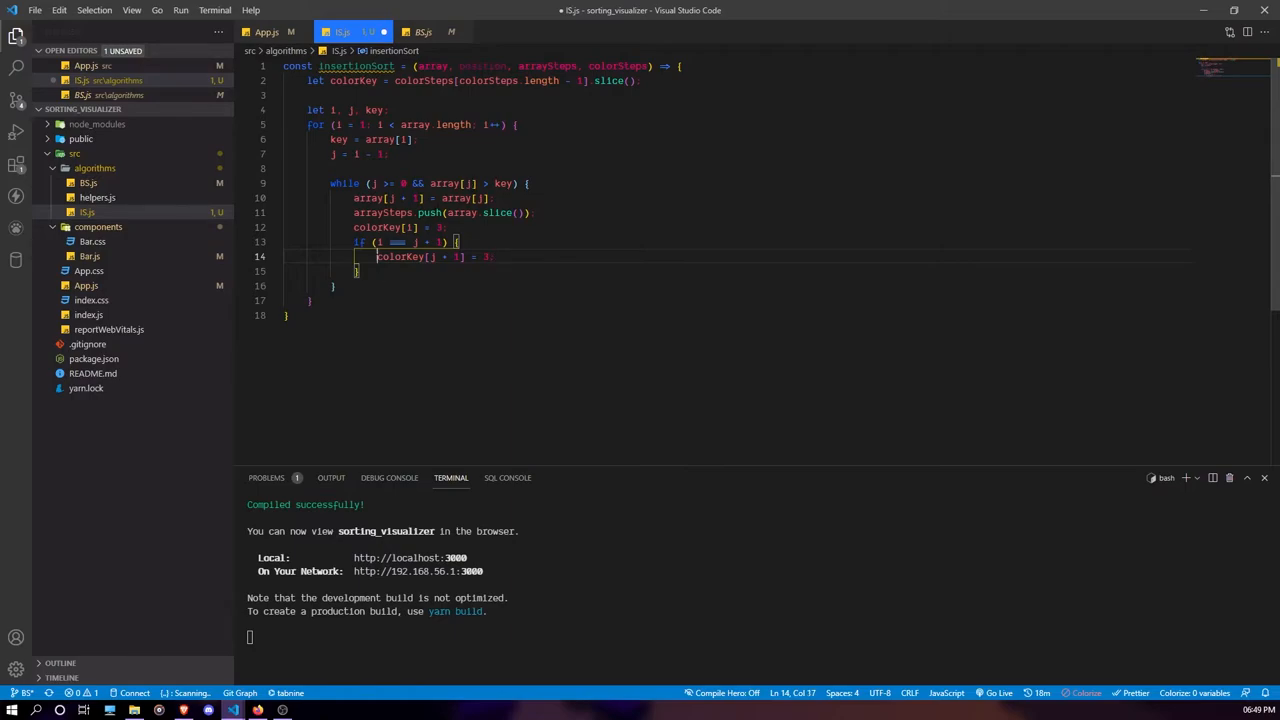
Step: Add an else branch setting colorKey[j + 1] = 1, then colorKey[j] = 1 after it
{"action": "double_click", "coordinate": [485, 256]}
{"action": "left_click", "coordinate": [425, 271]}
{"action": "type", "text": "el"}
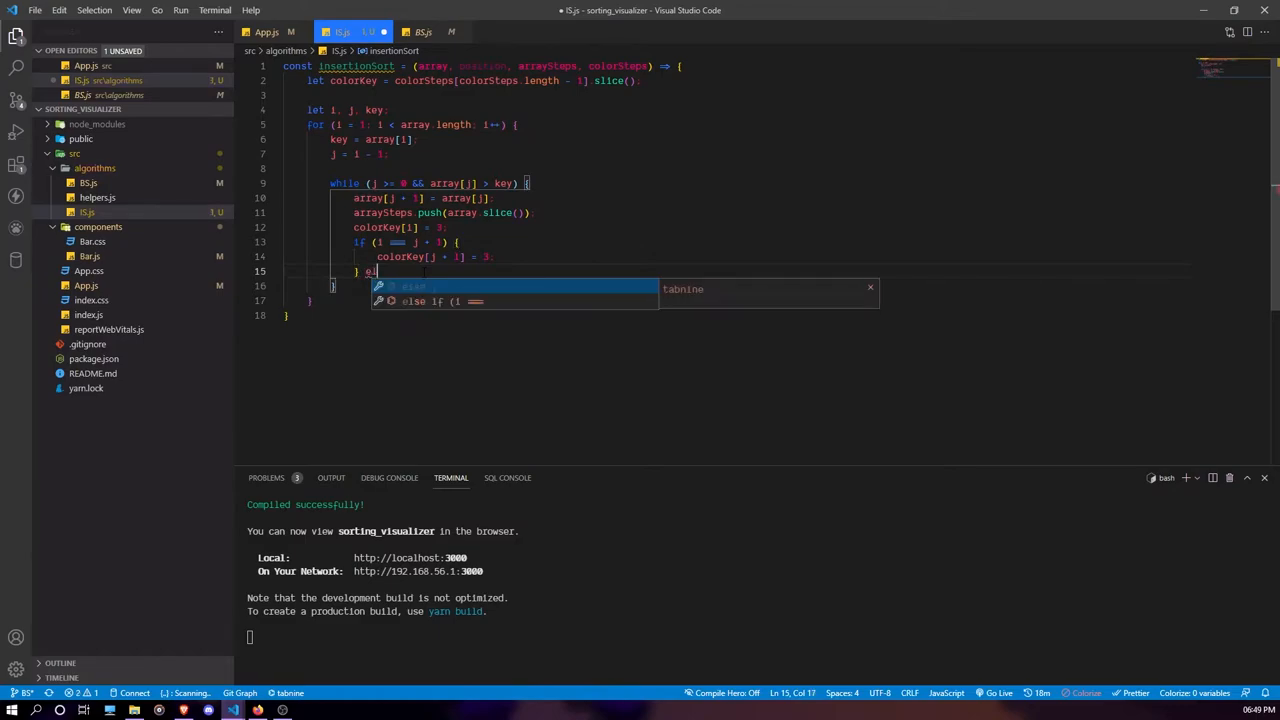
{"action": "key", "text": "Return"}
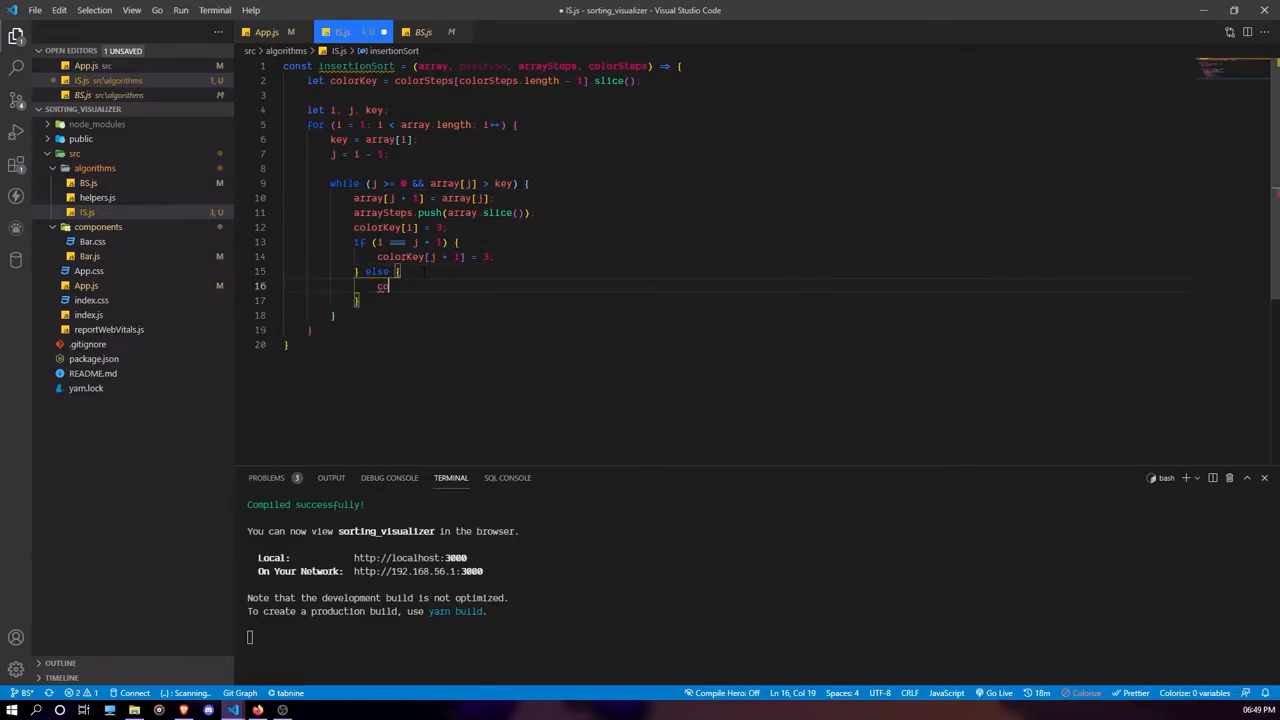
{"action": "type", "text": "colo"}
{"action": "key", "text": "Tab"}
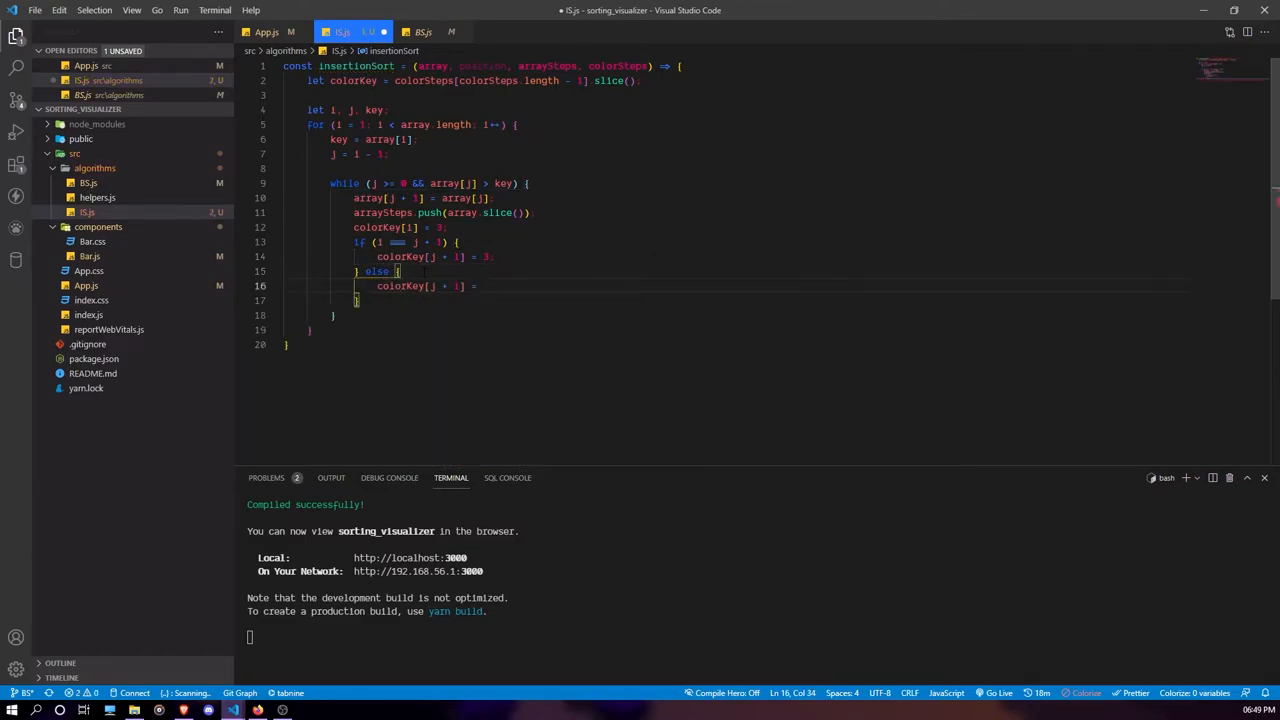
{"action": "type", "text": " 1;"}
{"action": "key", "text": "Down"}
{"action": "key", "text": "Return"}
{"action": "type", "text": "colorKe"}
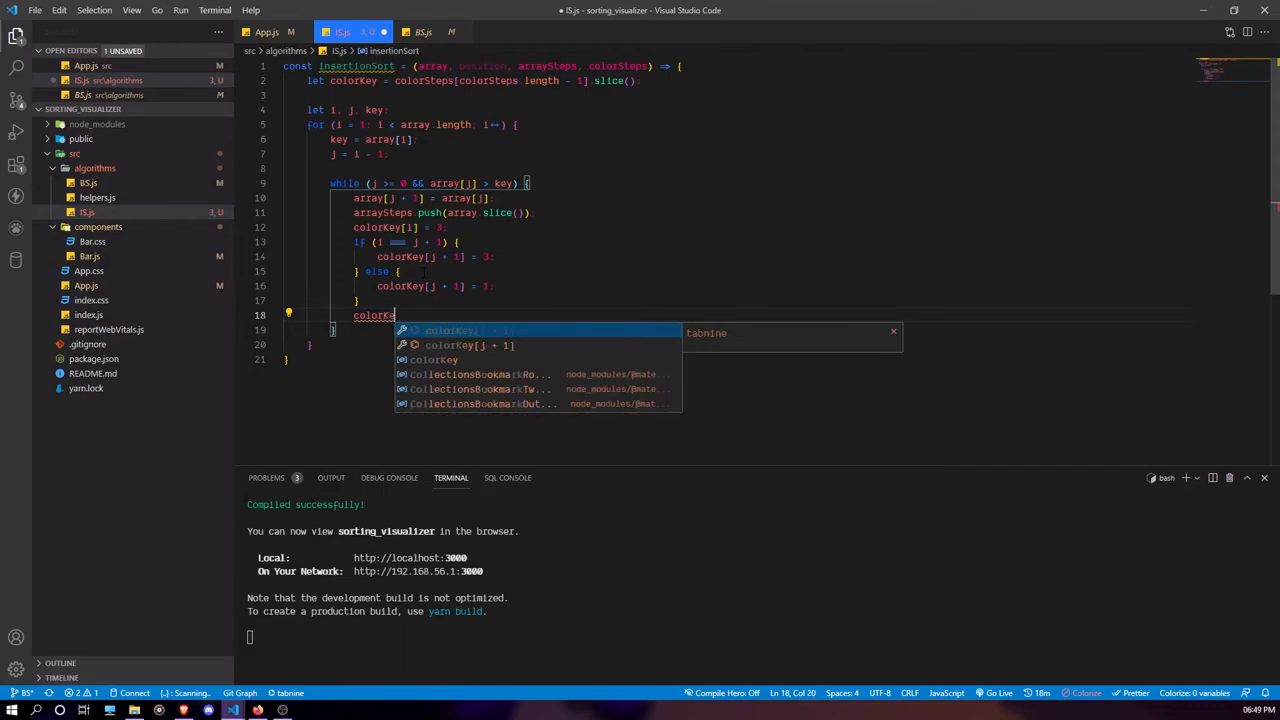
{"action": "type", "text": "y[j"}
{"action": "key", "text": "BackSpace"}
{"action": "type", "text": "] = 1;"}
{"action": "key", "text": "Return"}
{"action": "type", "text": "color"}
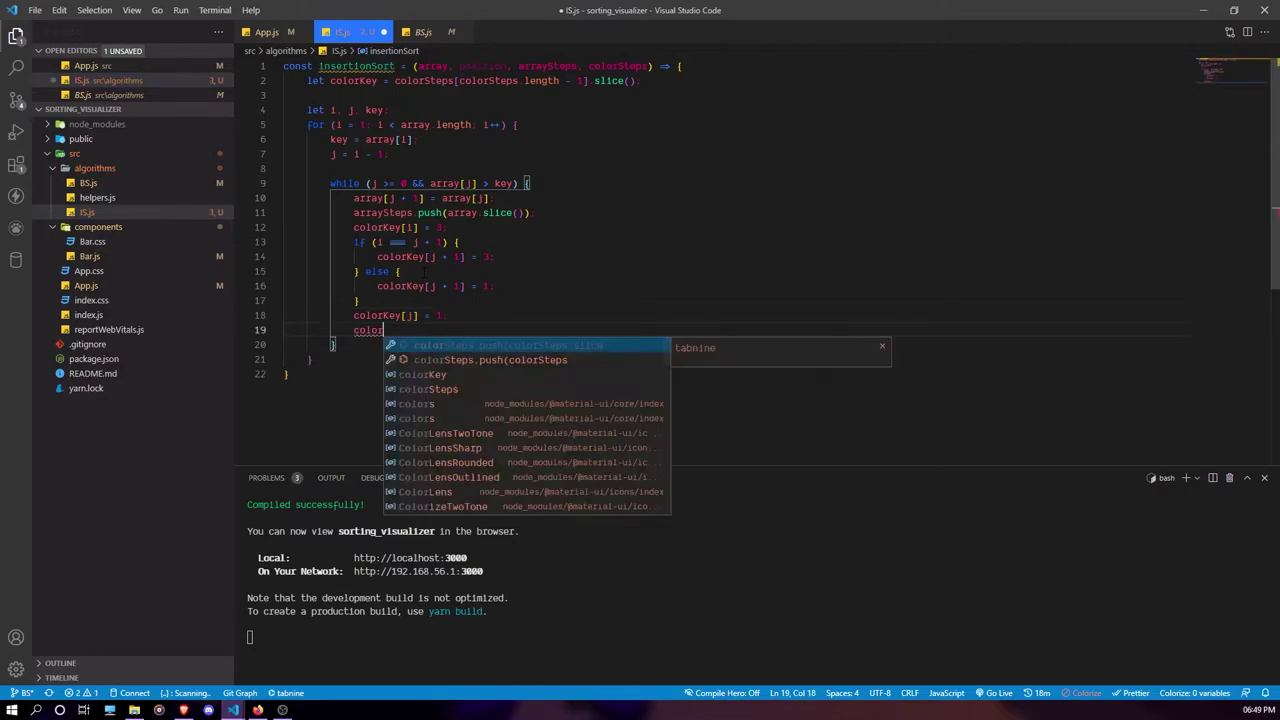
Step: Record the colours with colorSteps.push(colorKey.slice())
{"action": "key", "text": "Tab"}
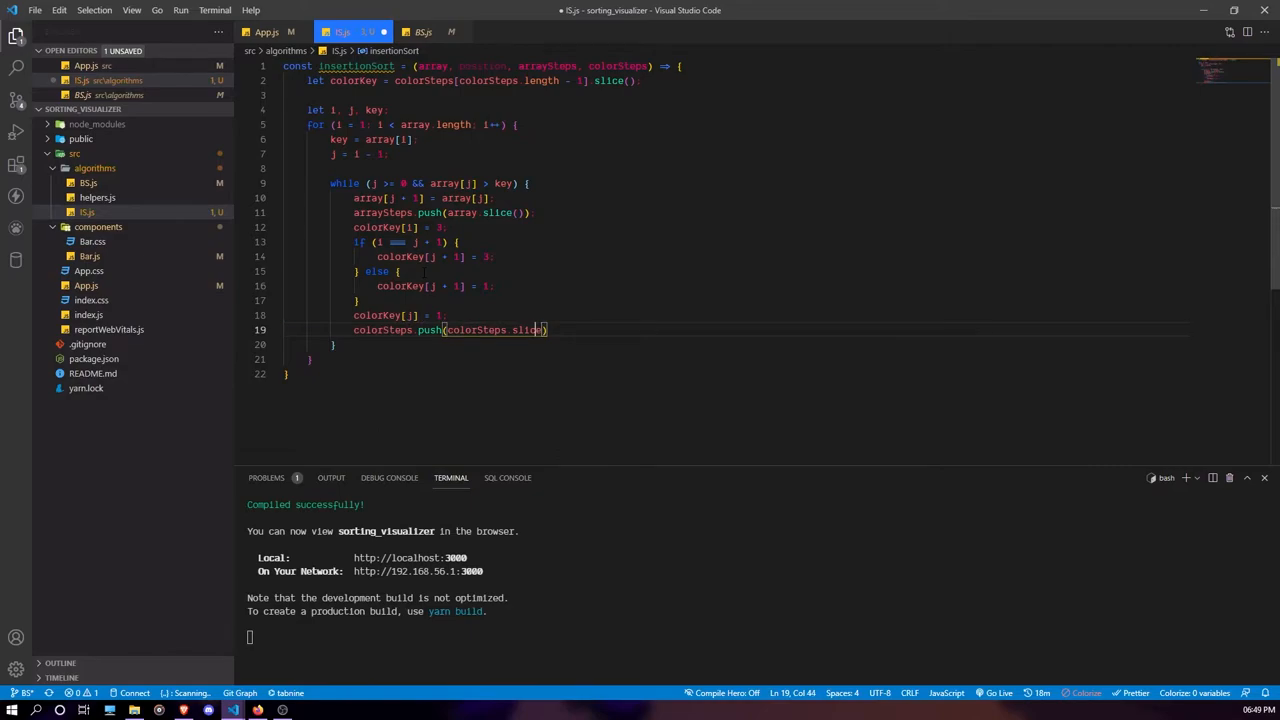
{"action": "key", "text": "BackSpace"}
{"action": "key", "text": "BackSpace"}
{"action": "key", "text": "BackSpace"}
{"action": "key", "text": "BackSpace"}
{"action": "key", "text": "BackSpace"}
{"action": "key", "text": "BackSpace"}
{"action": "key", "text": "BackSpace"}
{"action": "type", "text": "K"}
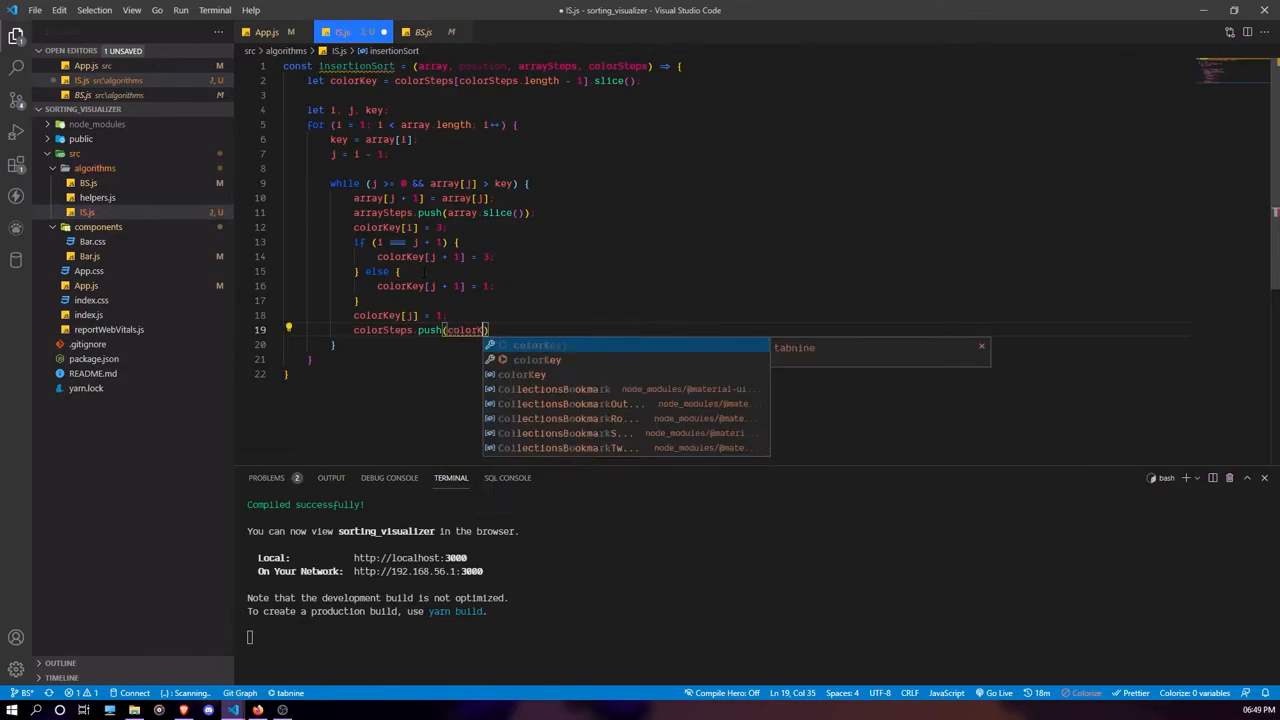
{"action": "key", "text": "Tab"}
{"action": "type", "text": ".p"}
{"action": "key", "text": "BackSpace"}
{"action": "type", "text": "sl"}
{"action": "key", "text": "Tab"}
{"action": "key", "text": "End"}
{"action": "type", "text": ";"}
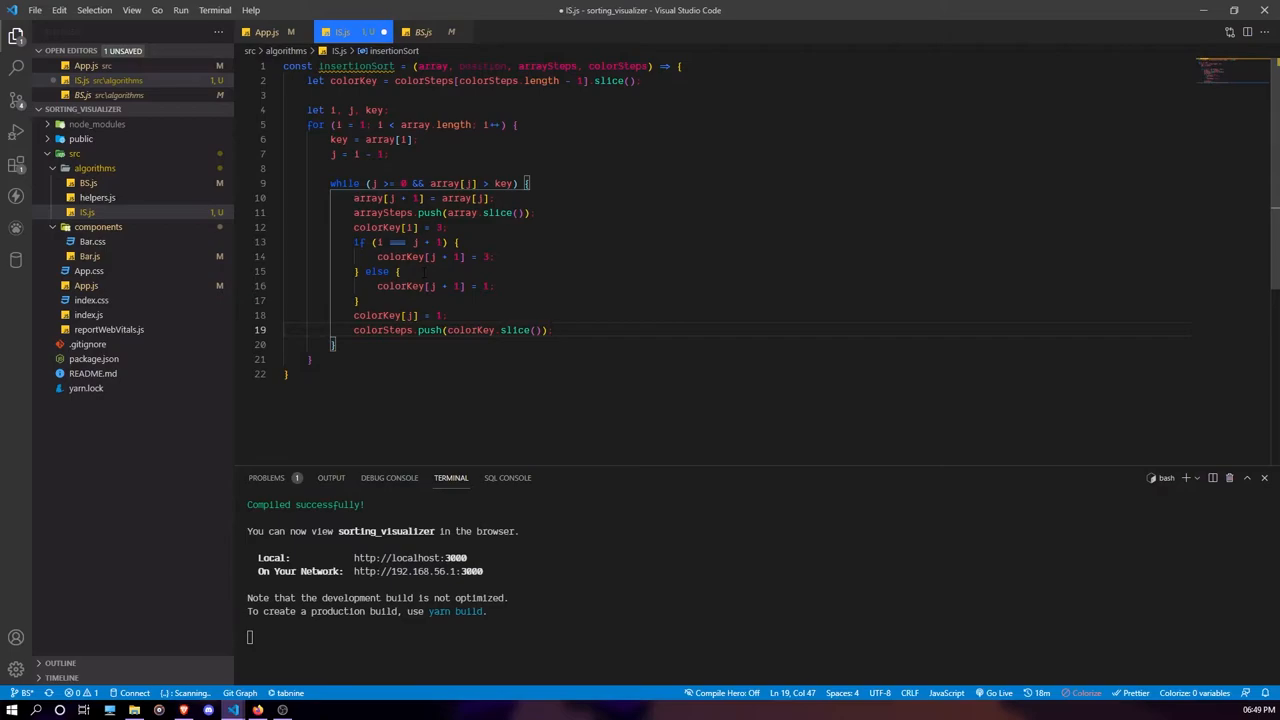
{"action": "key", "text": "Return"}
{"action": "type", "text": "olor"}
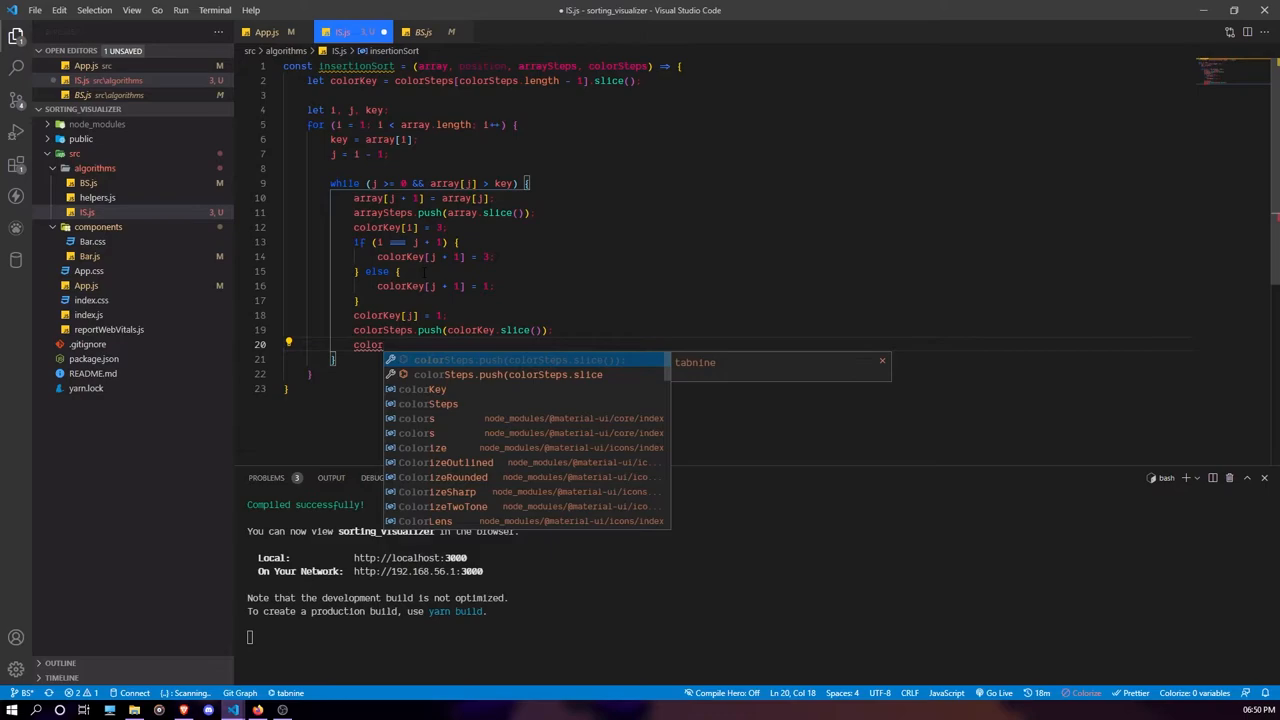
{"action": "type", "text": "Key"}
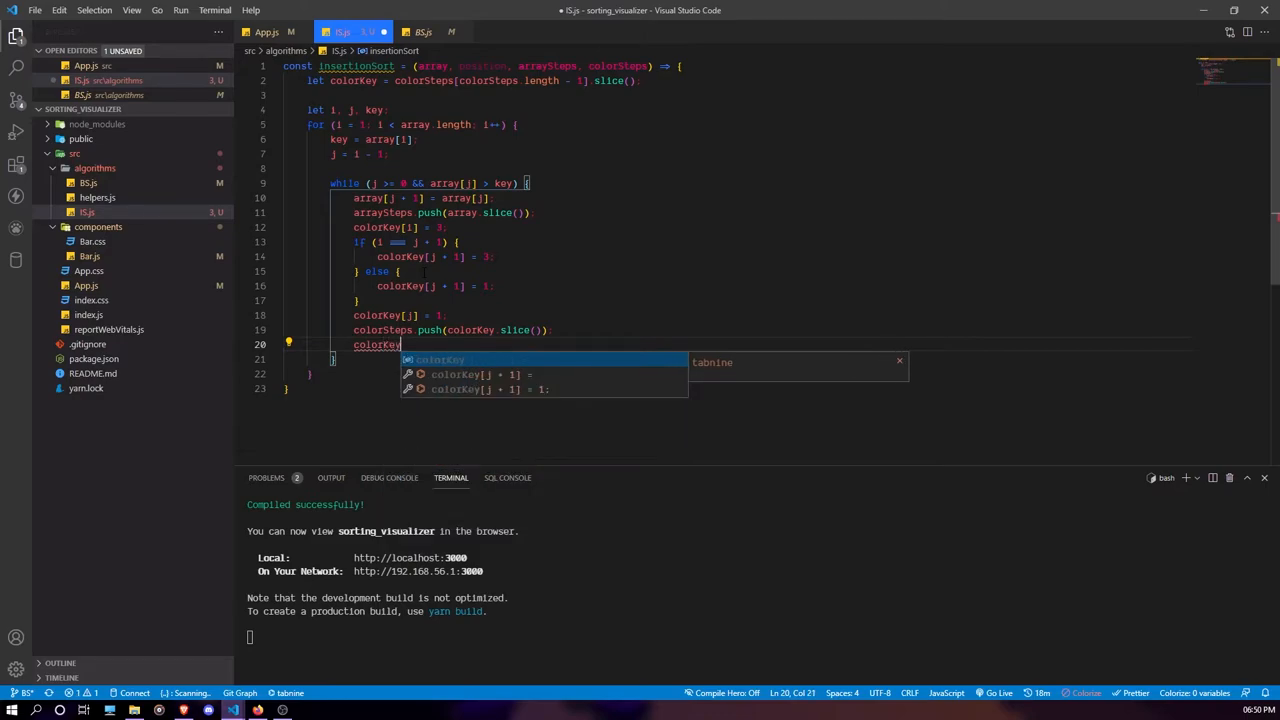
{"action": "type", "text": "[k"}
Step: Reset colorKey[j + 1] and colorKey[j] to 0 on separate lines and decrement j to end the while loop
{"action": "key", "text": "BackSpace"}
{"action": "type", "text": "j + 1] = 1;"}
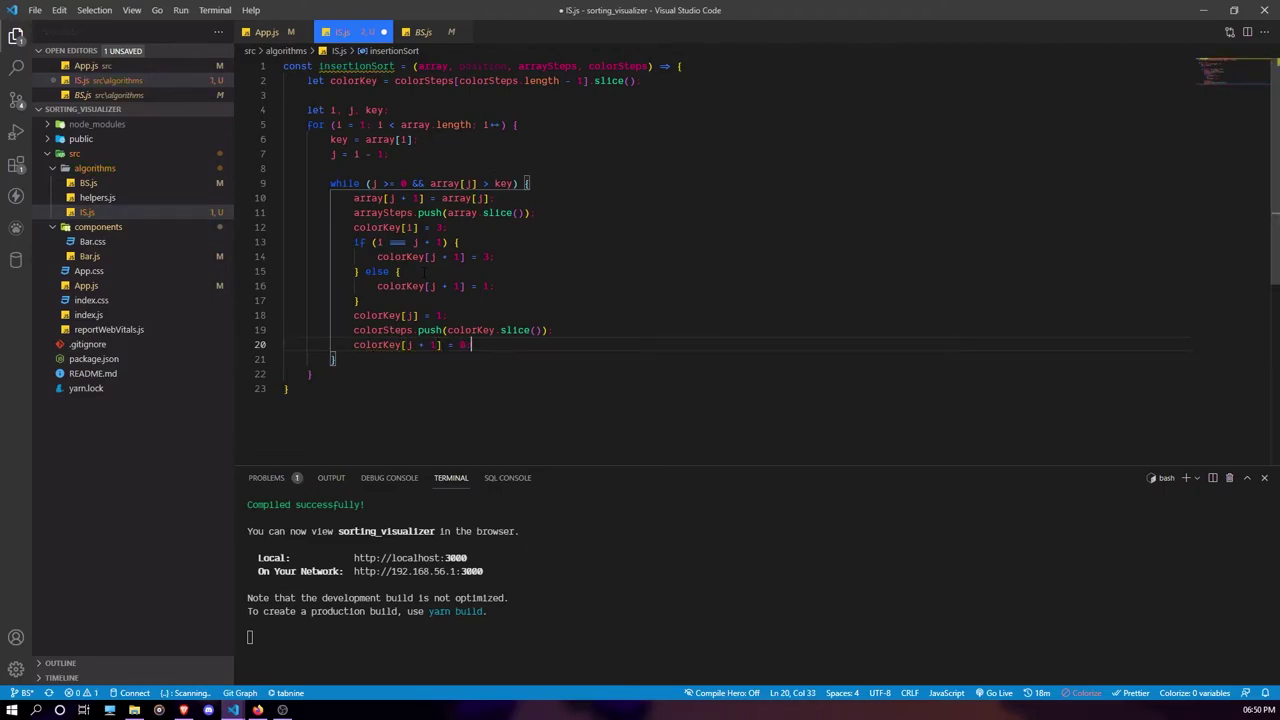
{"action": "key", "text": "Return"}
{"action": "type", "text": "colo"}
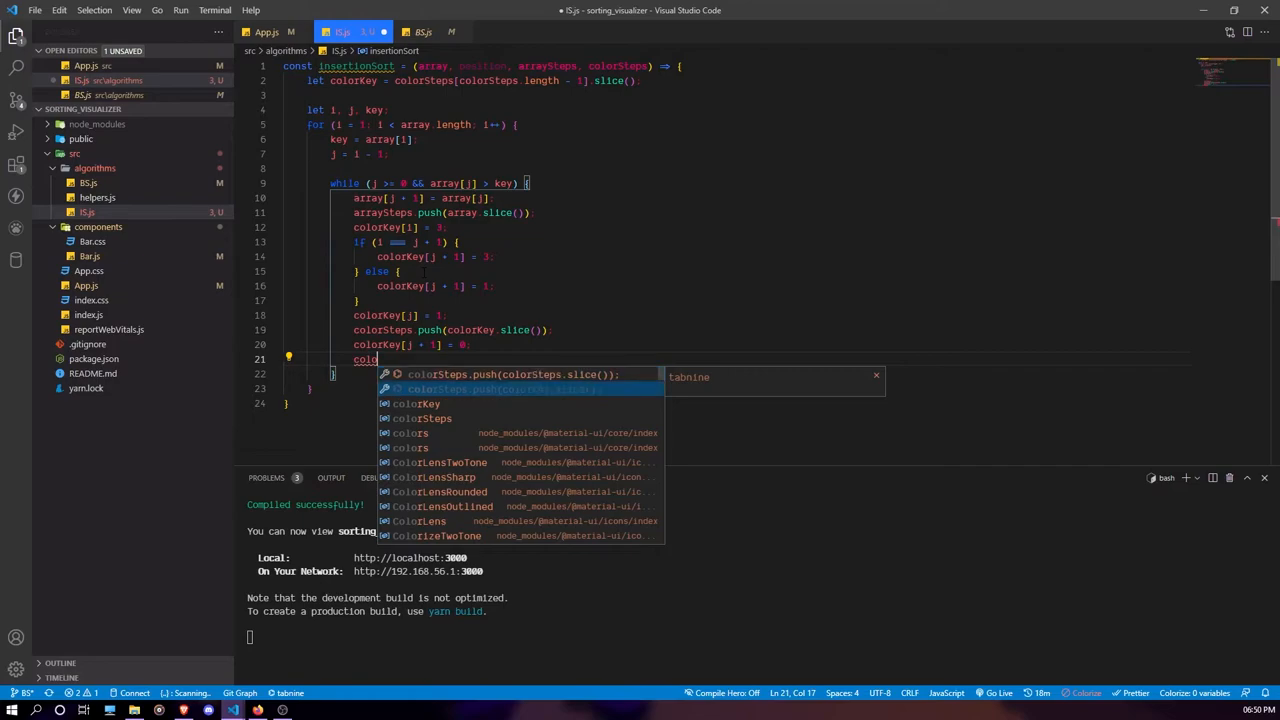
{"action": "type", "text": "rKey[i] = 0;color"}
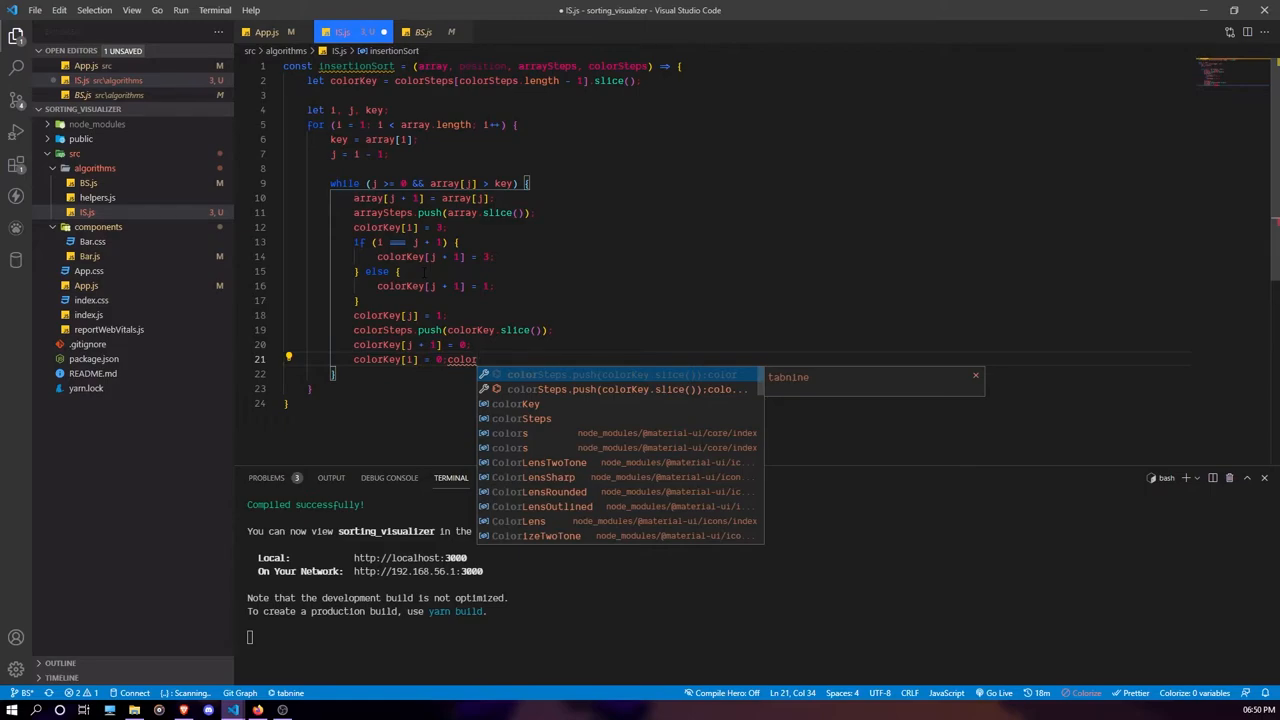
{"action": "type", "text": "Key[j] = "}
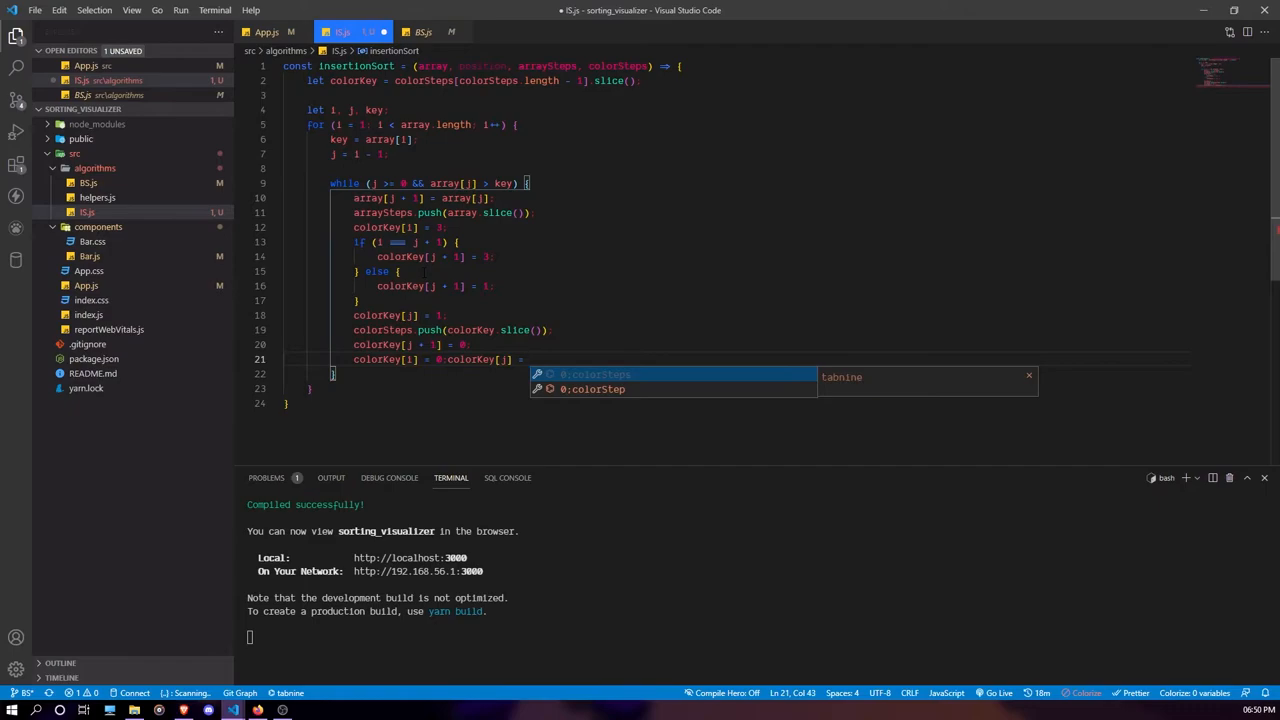
{"action": "type", "text": "0;"}
{"action": "key", "text": "Left"}
{"action": "key", "text": "Left"}
{"action": "key", "text": "Left"}
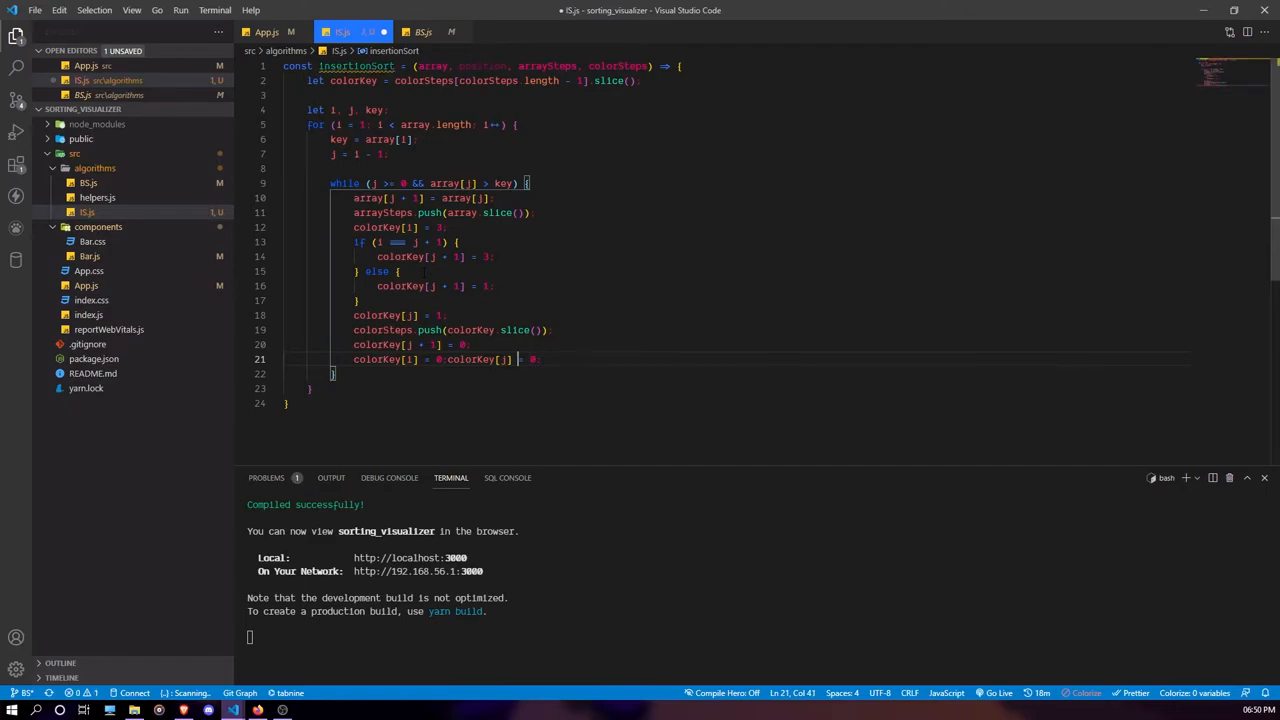
{"action": "key", "text": "Left"}
{"action": "key", "text": "Left"}
{"action": "key", "text": "Left"}
{"action": "key", "text": "Left"}
{"action": "key", "text": "Left"}
{"action": "key", "text": "Left"}
{"action": "key", "text": "Return"}
{"action": "key", "text": "Return"}
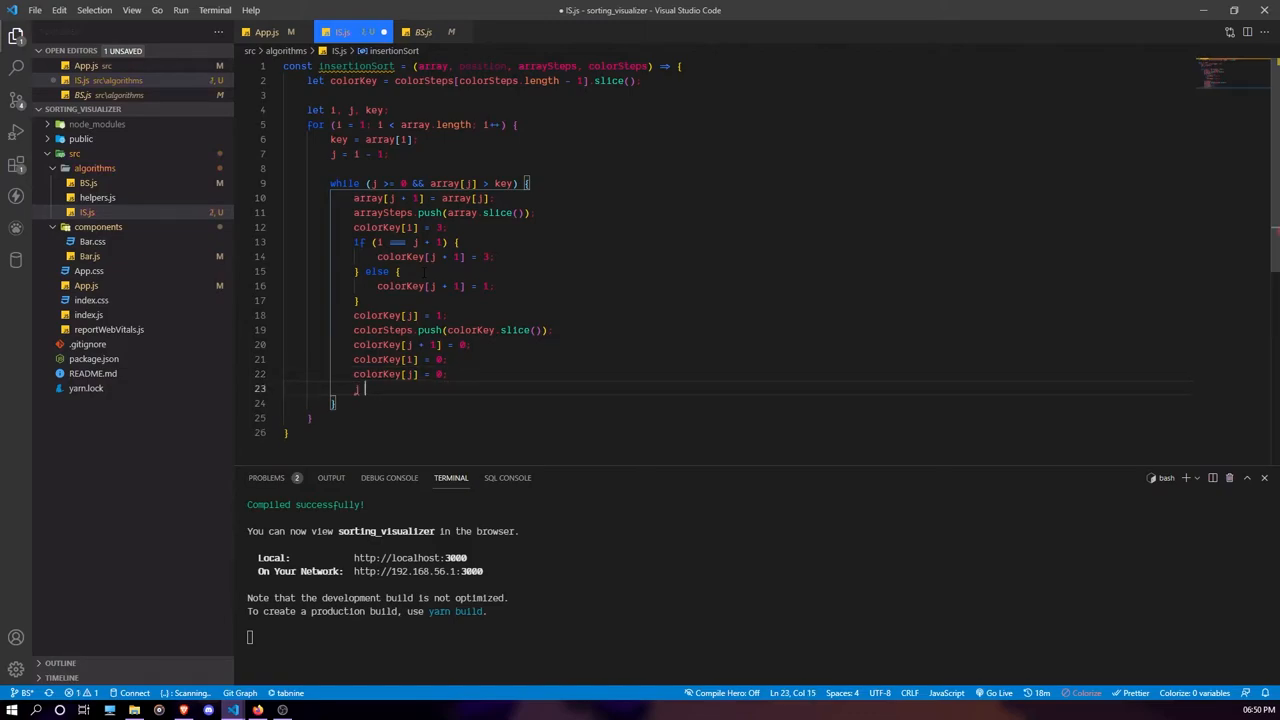
{"action": "type", "text": "= j - 1"}
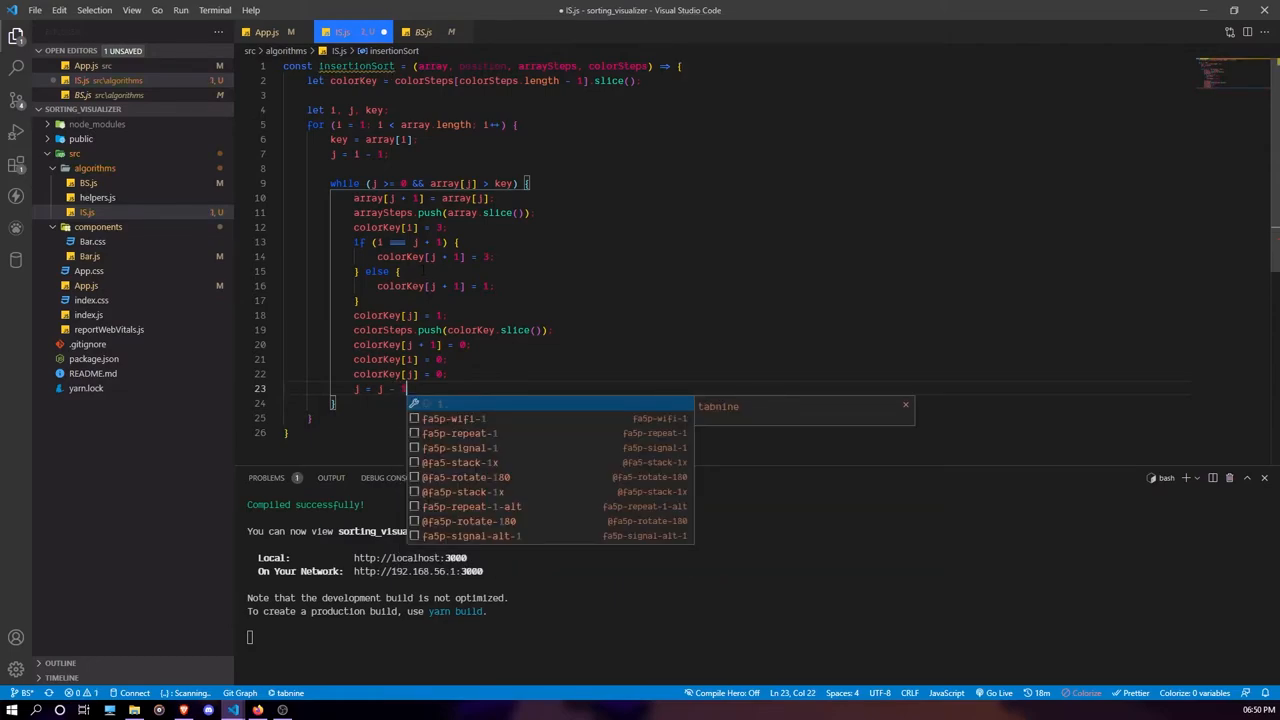
{"action": "key", "text": "Escape"}
{"action": "key", "text": "Up"}
{"action": "key", "text": "End"}
{"action": "left_click_drag", "start_coordinate": [354, 388], "coordinate": [408, 388]}
{"action": "left_click", "coordinate": [422, 388]}
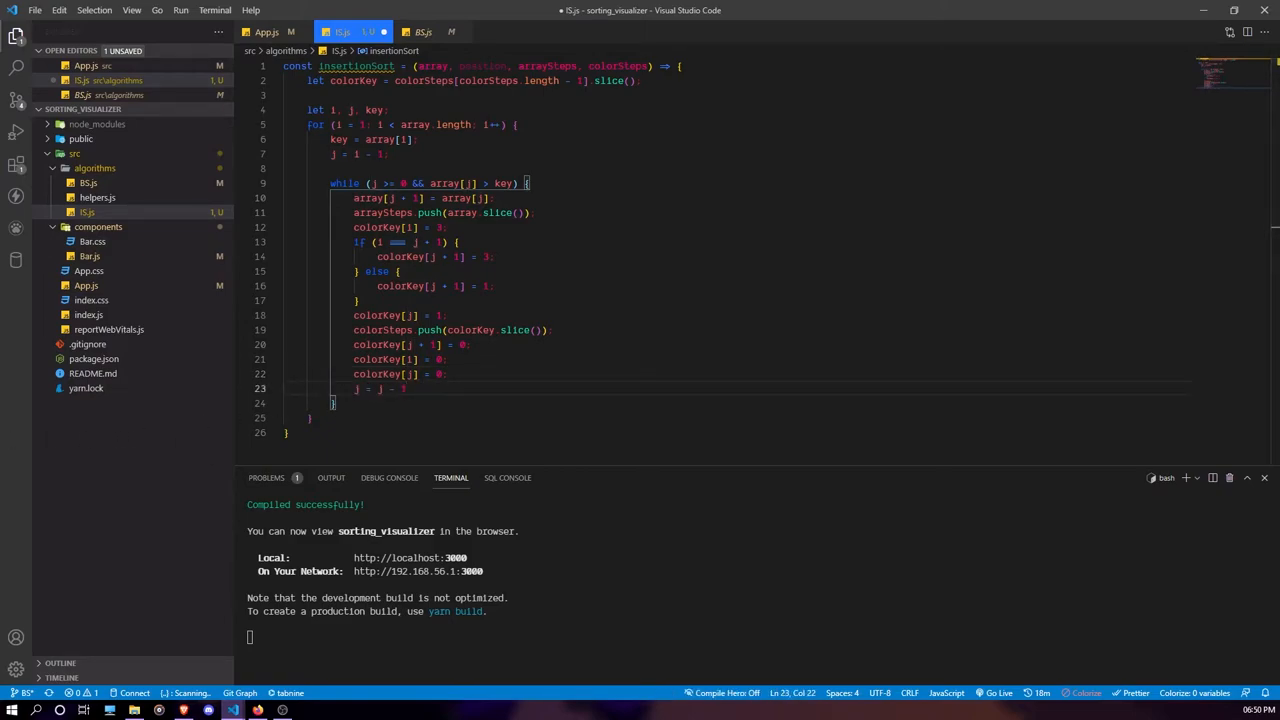
Step: After the while loop set array[j + 1] = key and push array.slice() and colorKey.slice() snapshots
{"action": "left_click", "coordinate": [393, 402]}
{"action": "key", "text": "Return"}
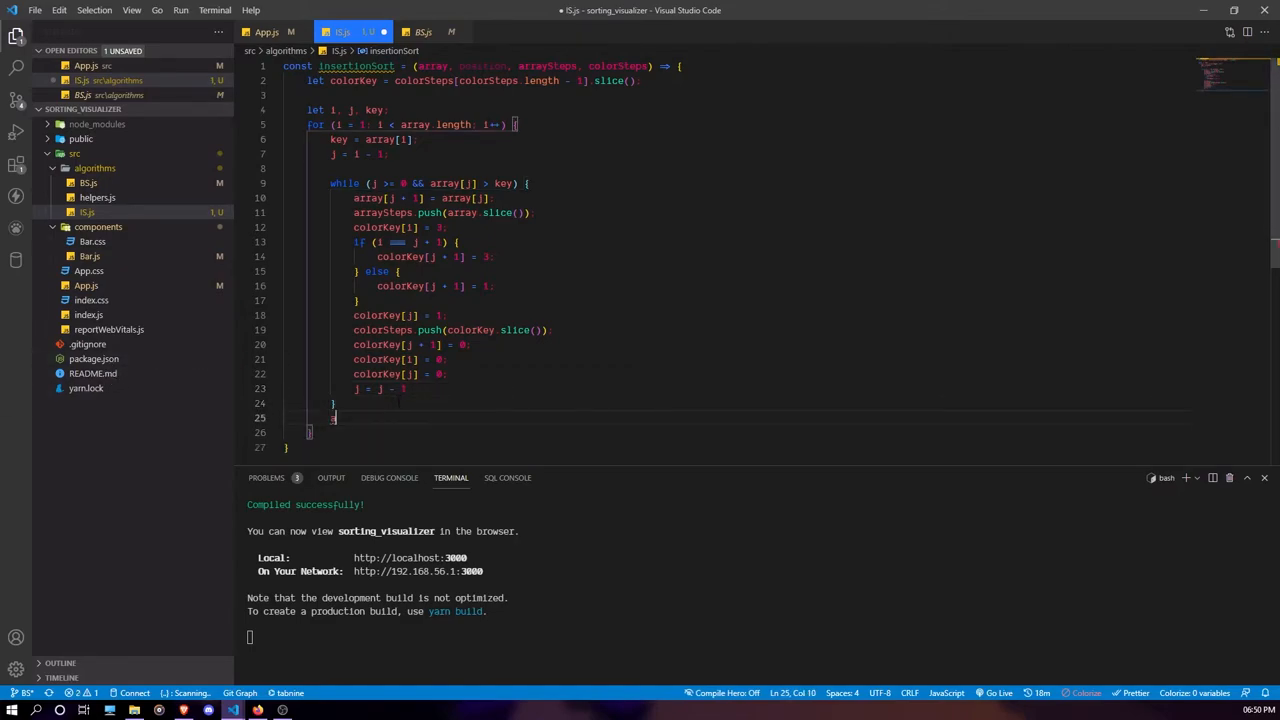
{"action": "type", "text": "array["}
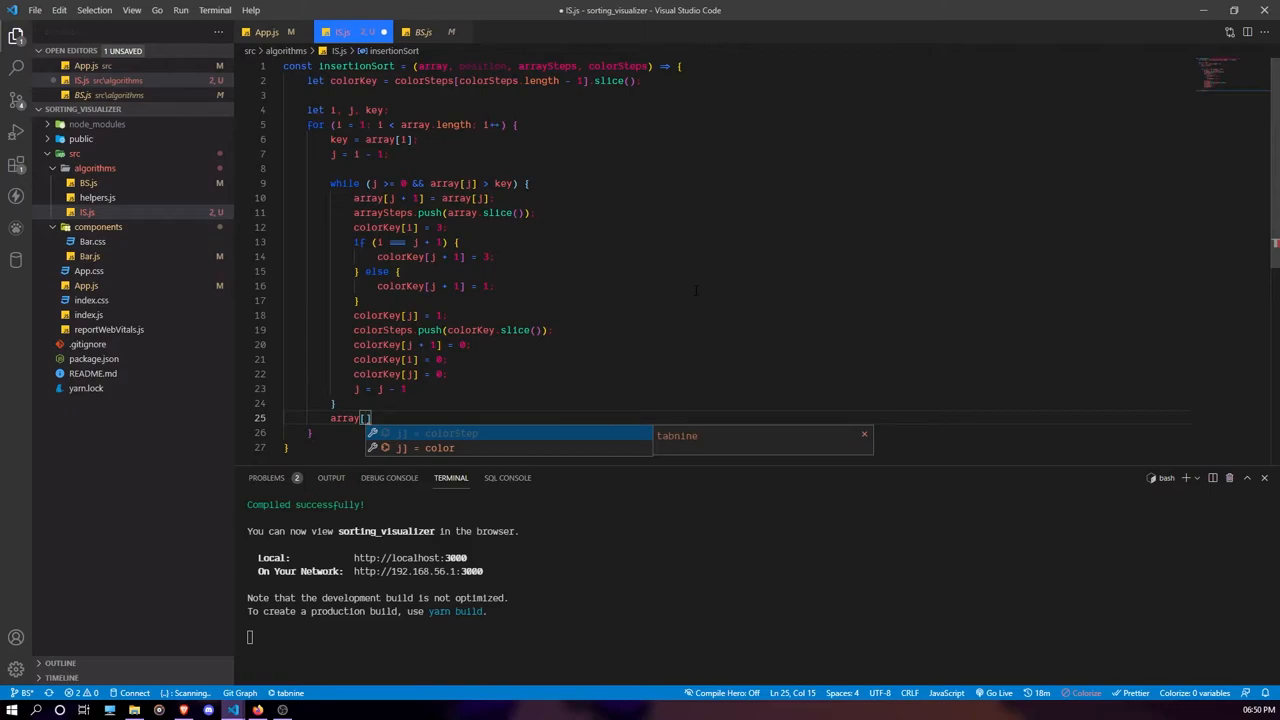
{"action": "type", "text": "j + 1] = key;"}
{"action": "key", "text": "Return"}
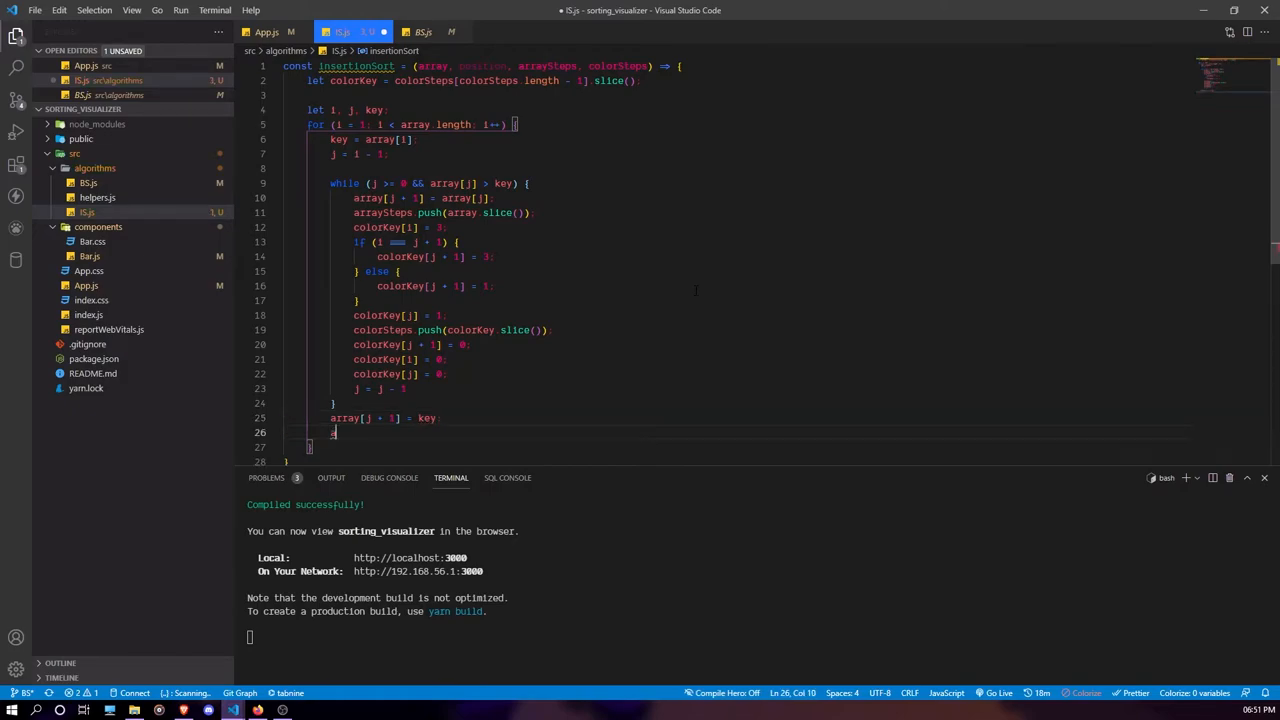
{"action": "type", "text": "arrayS"}
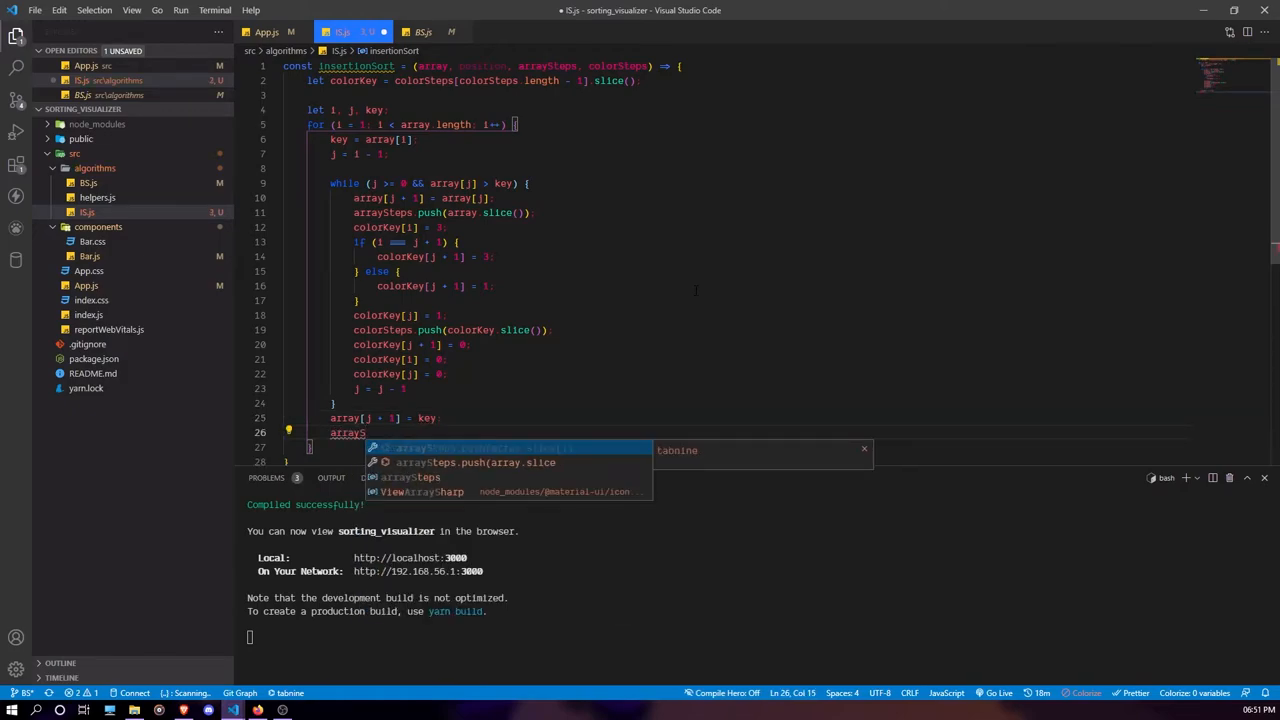
{"action": "key", "text": "Tab"}
{"action": "key", "text": "Return"}
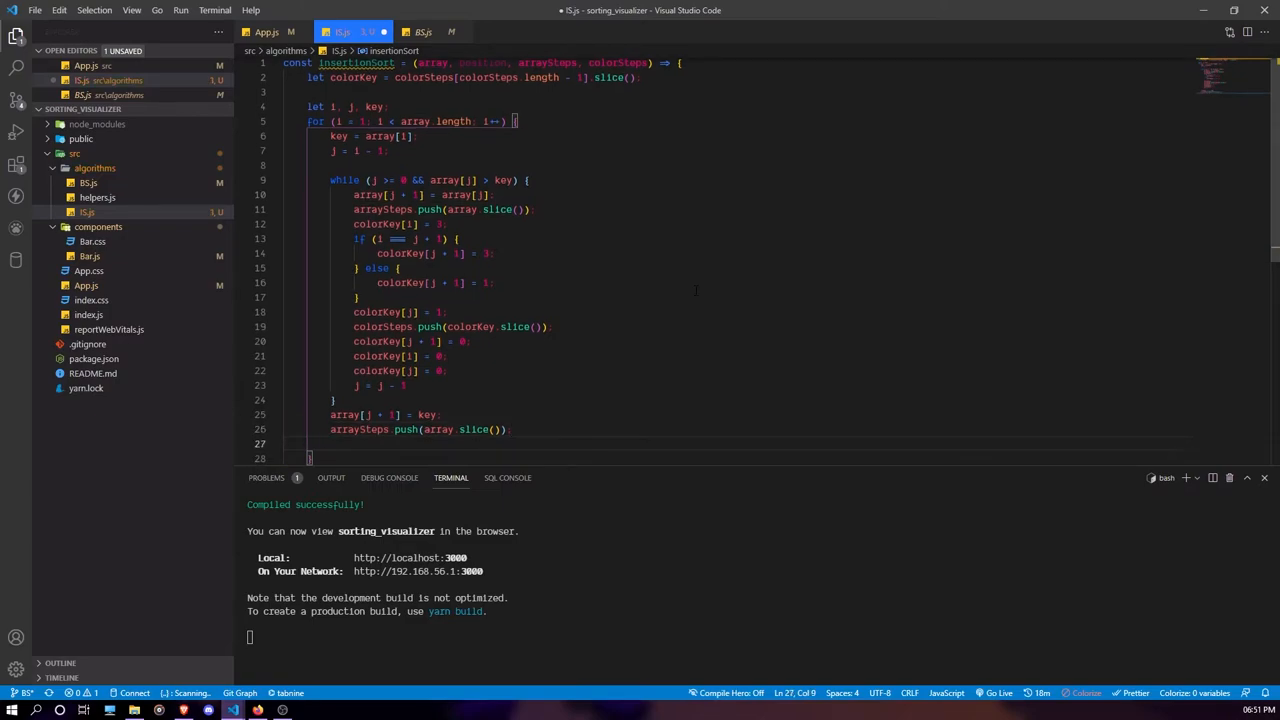
{"action": "type", "text": "colo"}
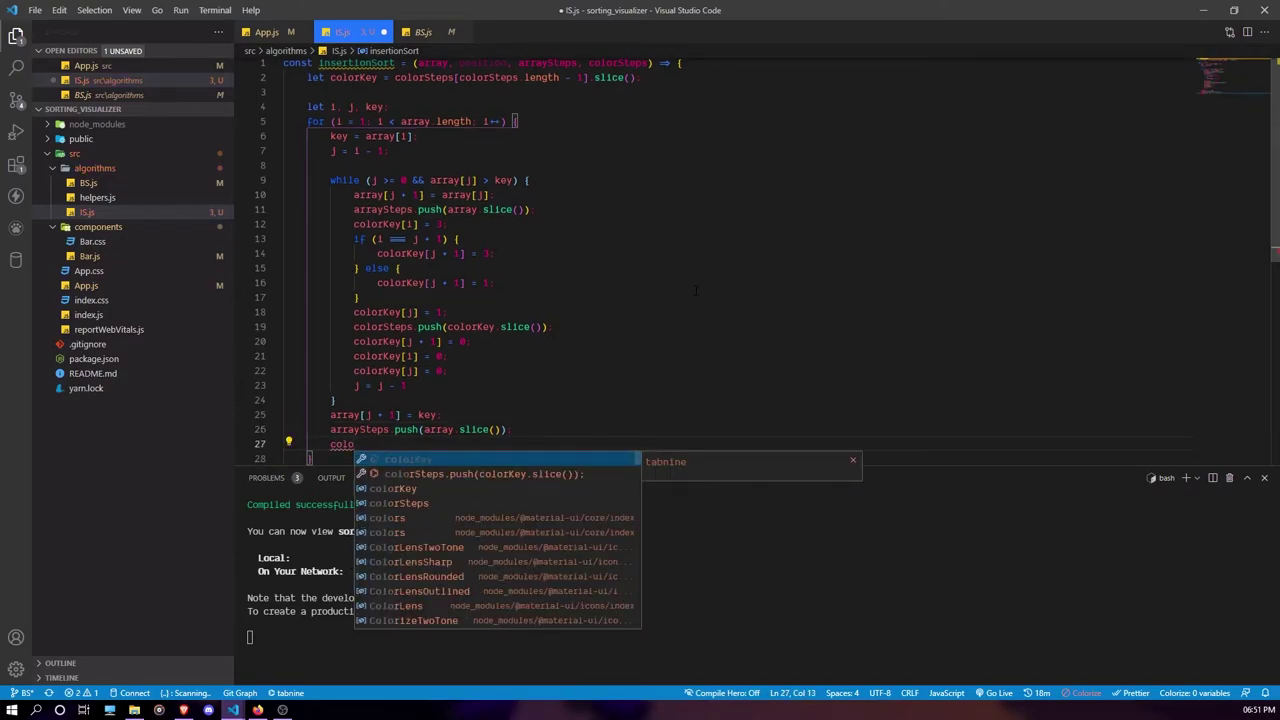
{"action": "key", "text": "Tab"}
{"action": "key", "text": "Return"}
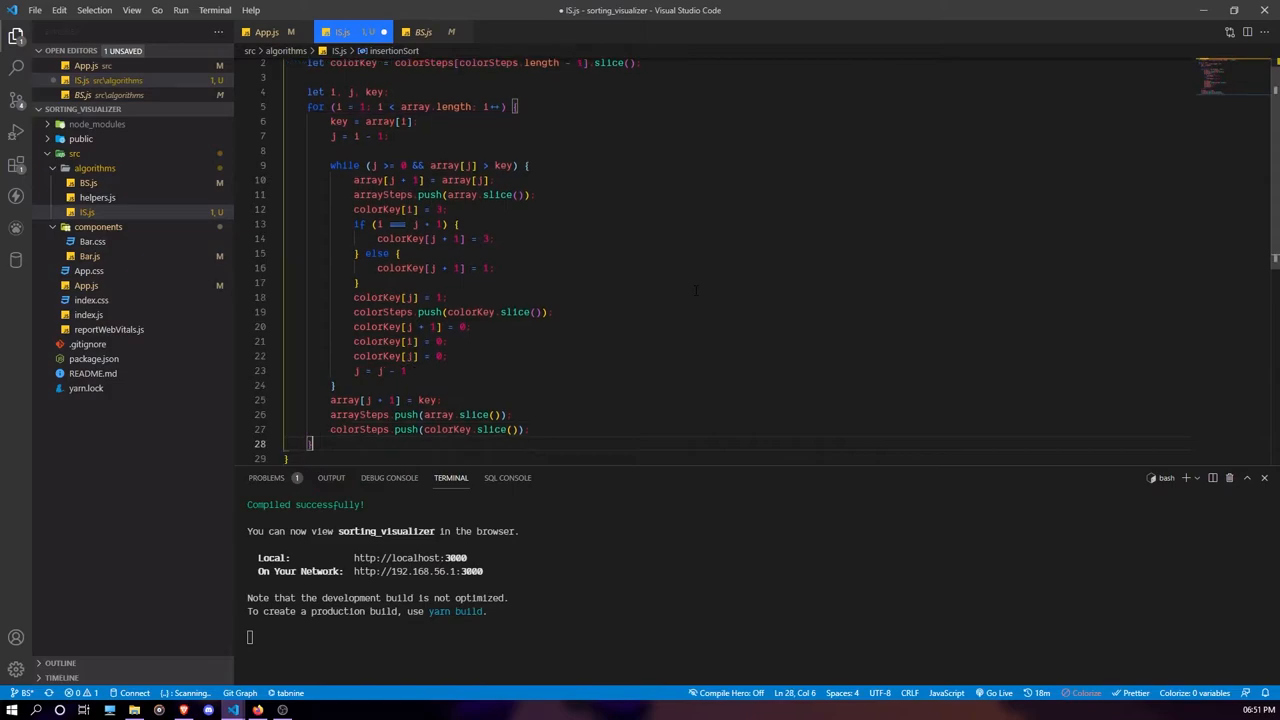
{"action": "key", "text": "Return"}
{"action": "type", "text": "color"}
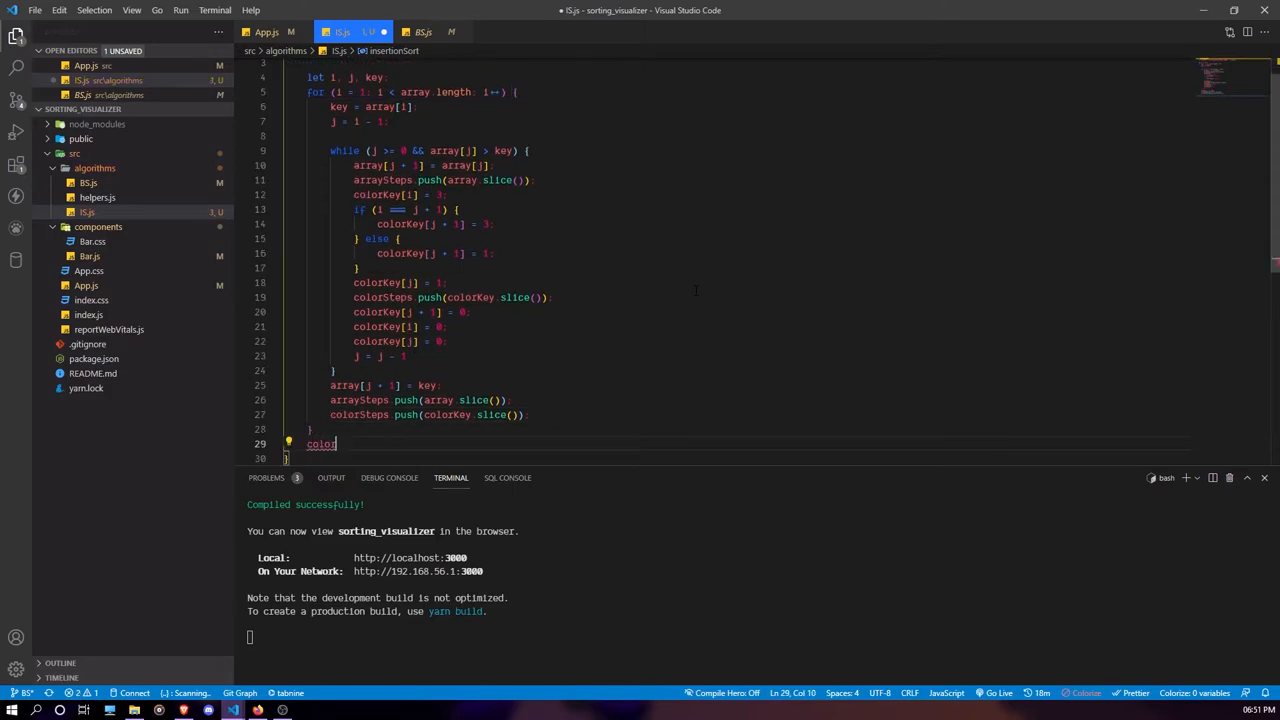
{"action": "type", "text": "Ste"}
Step: Set the last colorSteps entry to new Array(array.length).fill(2) to mark all bars sorted
{"action": "key", "text": "Tab"}
{"action": "type", "text": "[colorSteps.length - 1"}
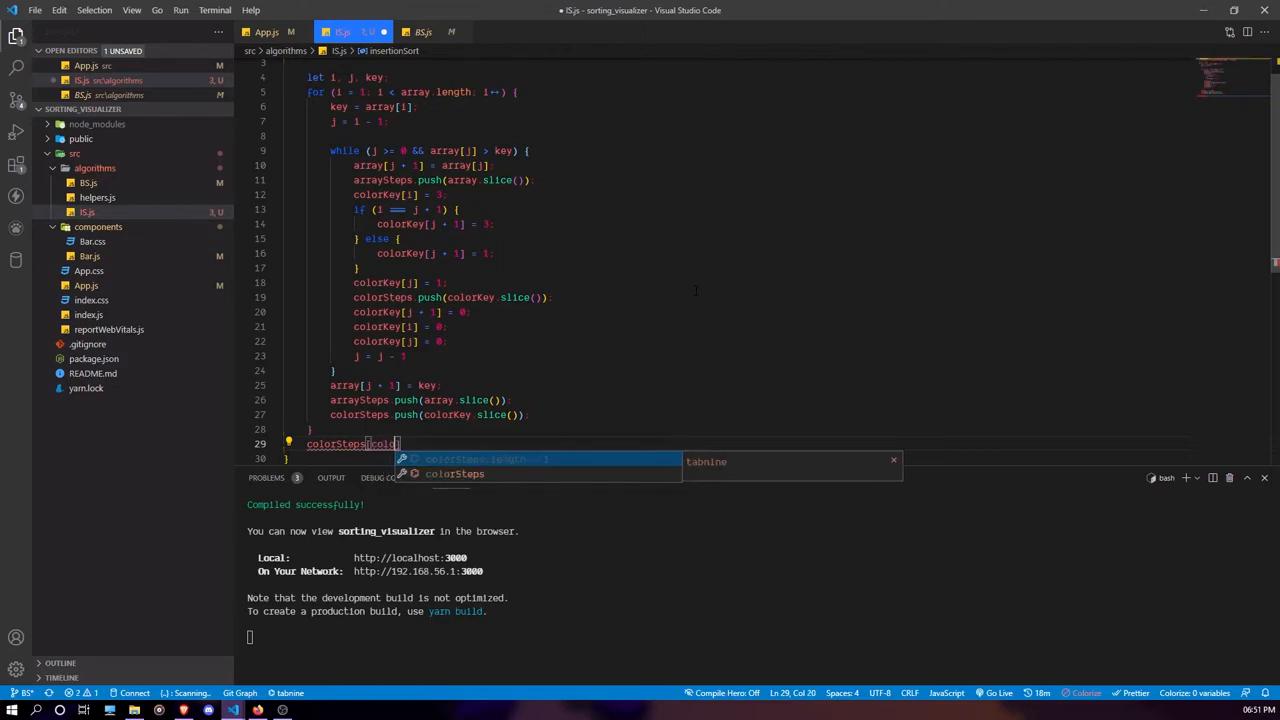
{"action": "type", "text": "] = new Array("}
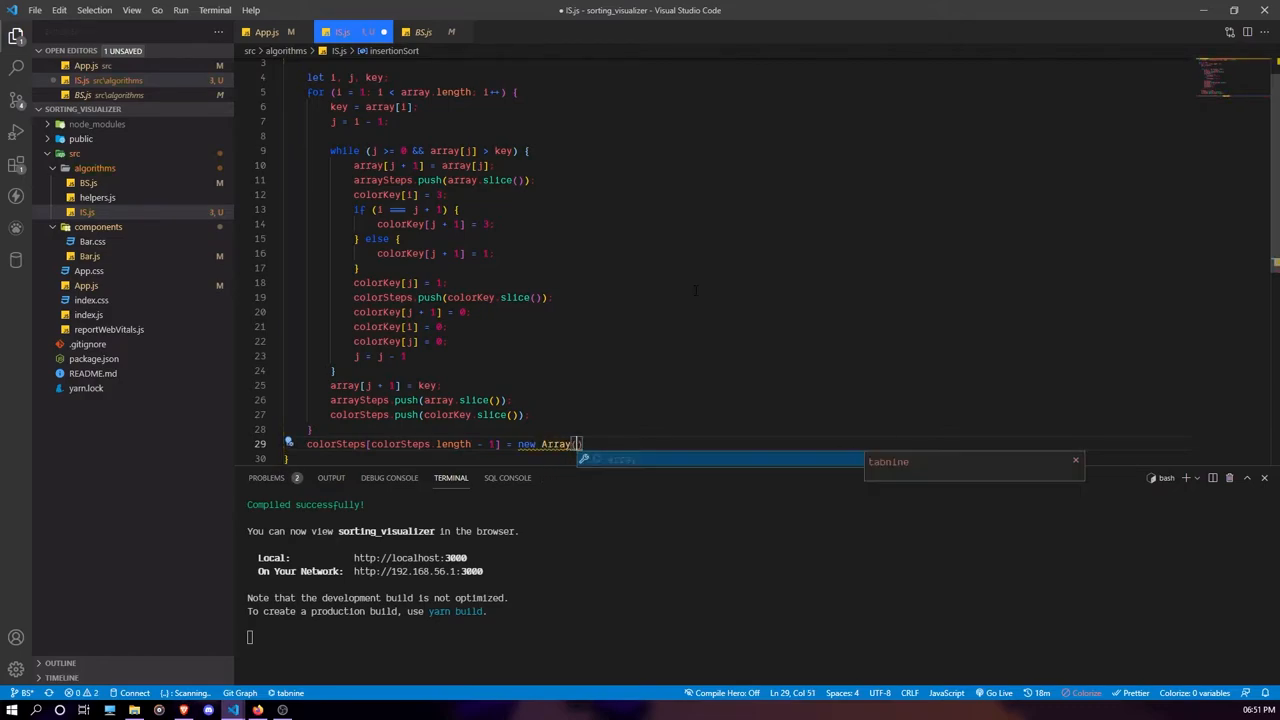
{"action": "type", "text": "array"}
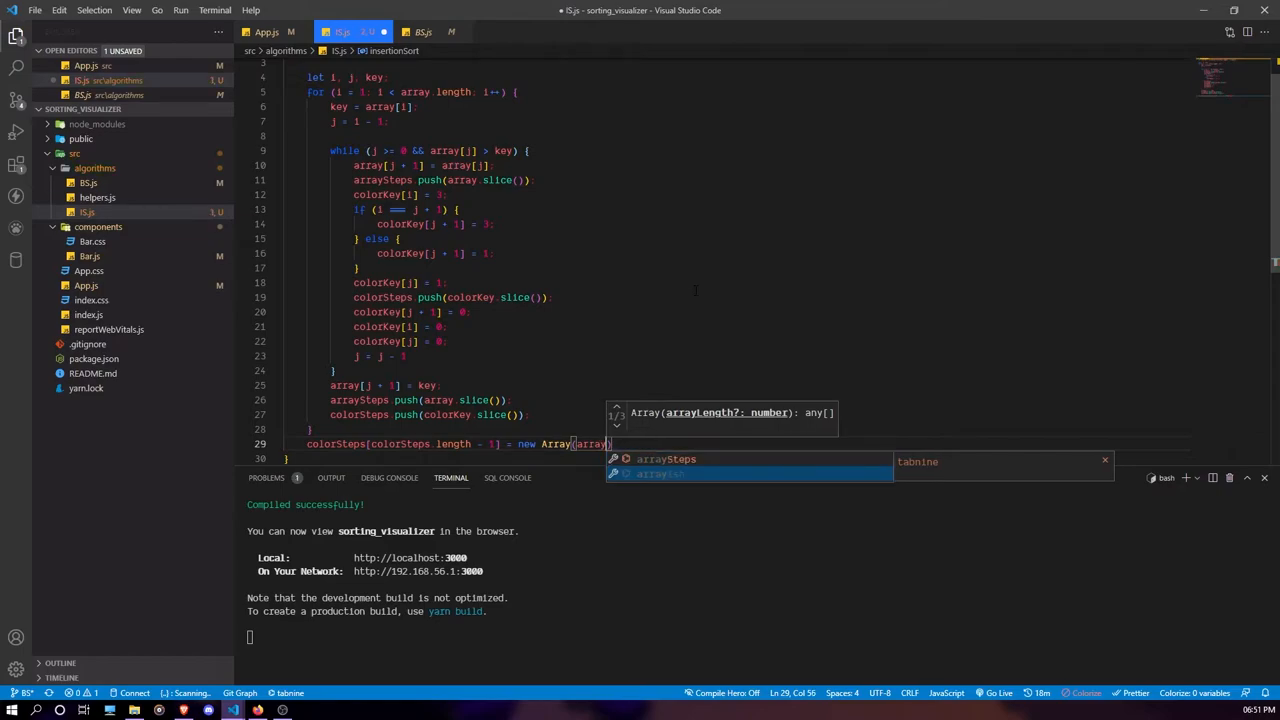
{"action": "type", "text": ".le"}
{"action": "key", "text": "Return"}
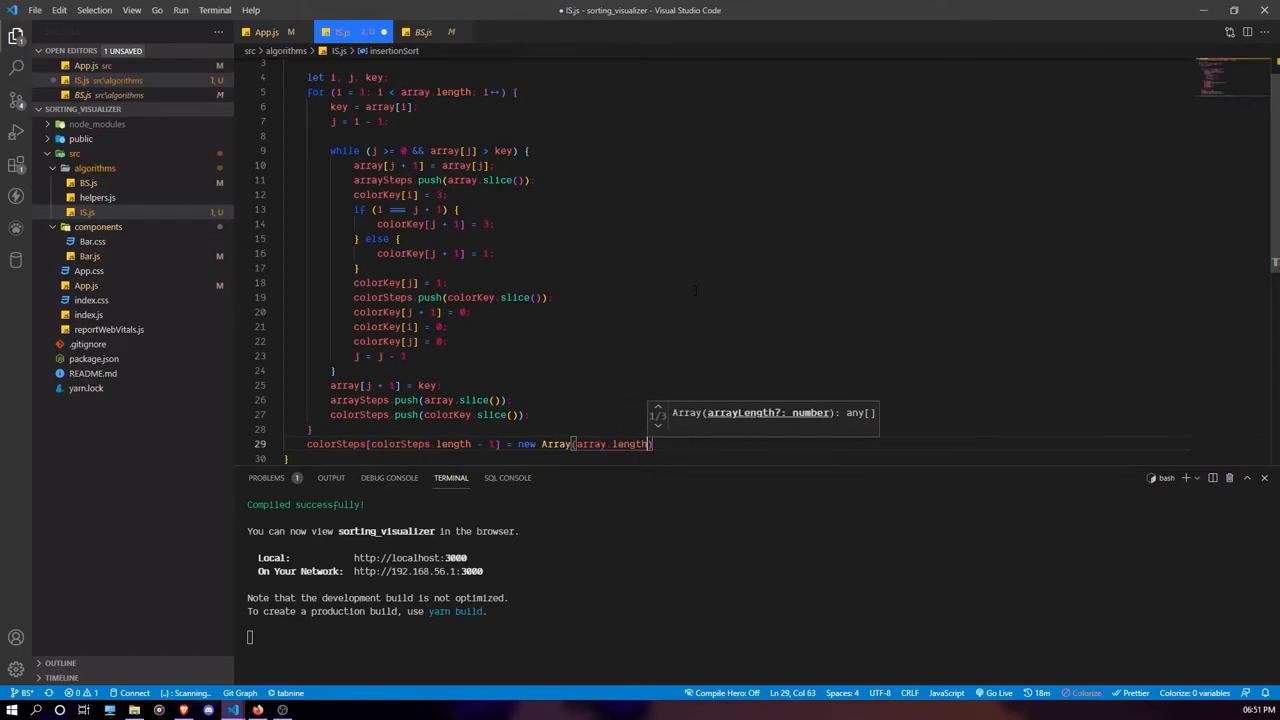
{"action": "type", "text": ").fill(2"}
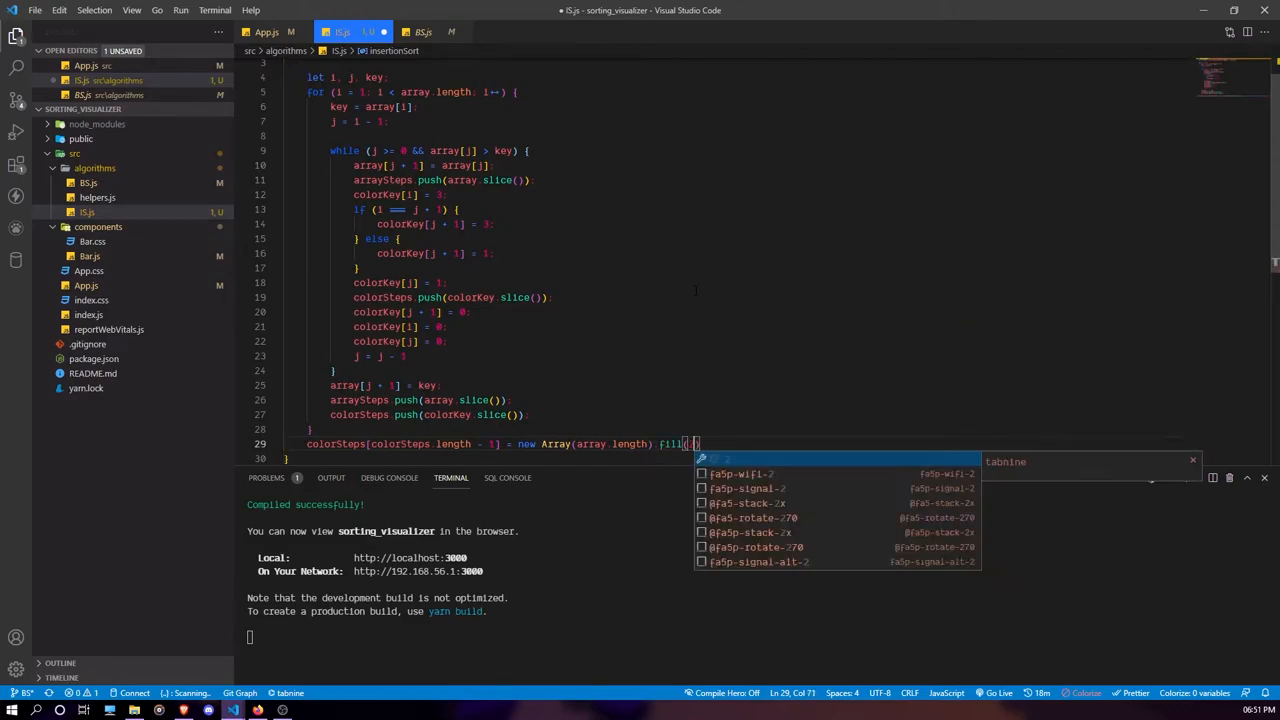
{"action": "type", "text": "[]2"}
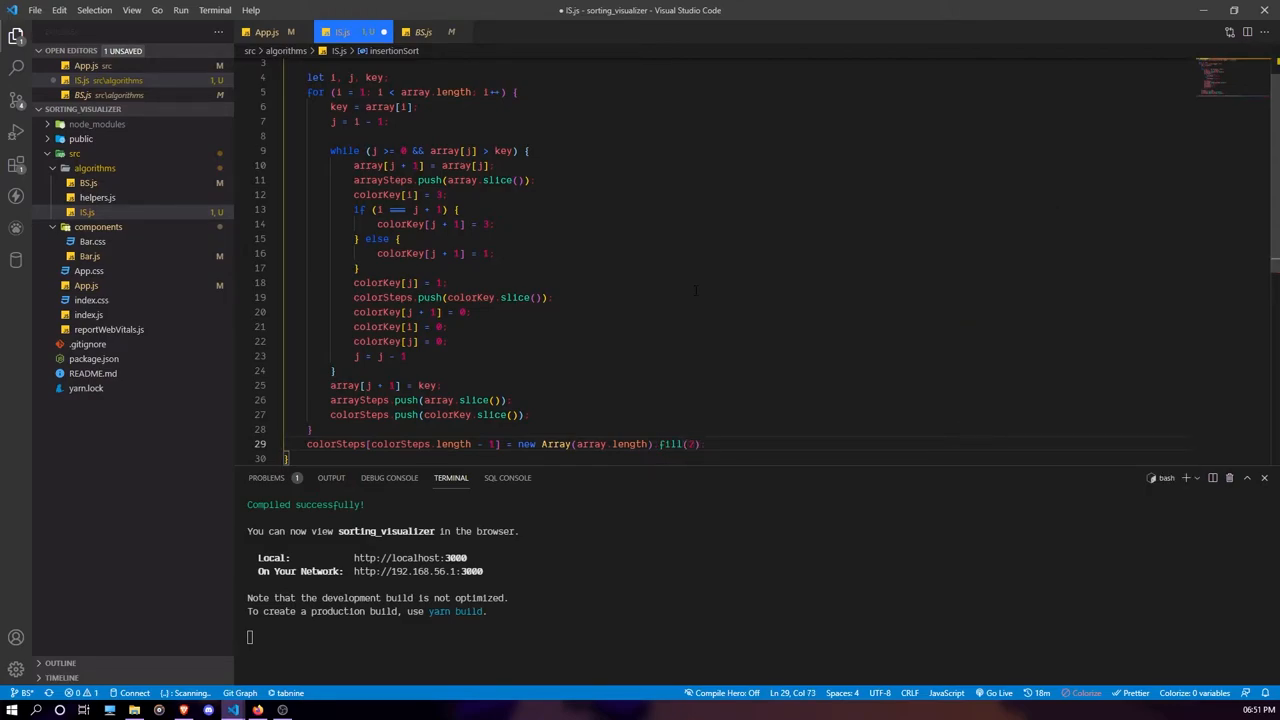
{"action": "key", "text": "Down"}
{"action": "key", "text": "Return"}
{"action": "key", "text": "Return"}
{"action": "type", "text": "export default IS"}
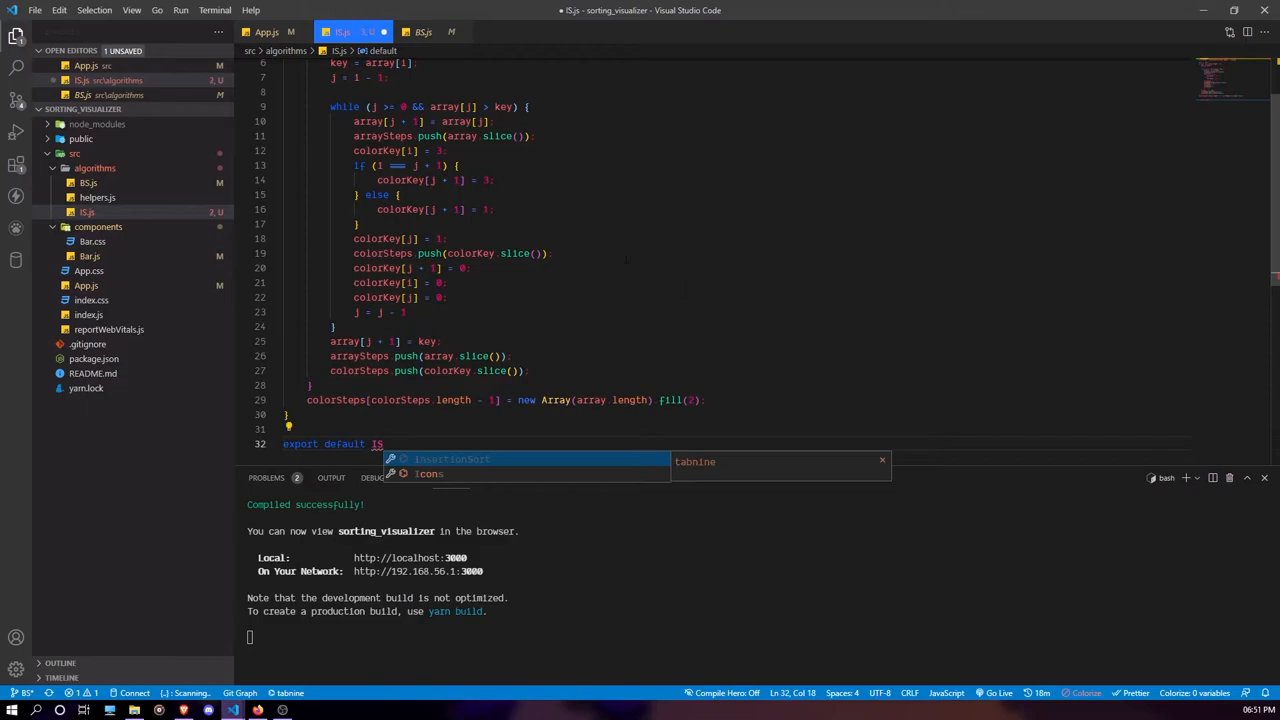
{"action": "scroll", "coordinate": [625, 258], "scroll_direction": "up", "scroll_amount": 2}
Step: Rename insertionSort to IS, add export default IS and save IS.js
{"action": "double_click", "coordinate": [375, 65]}
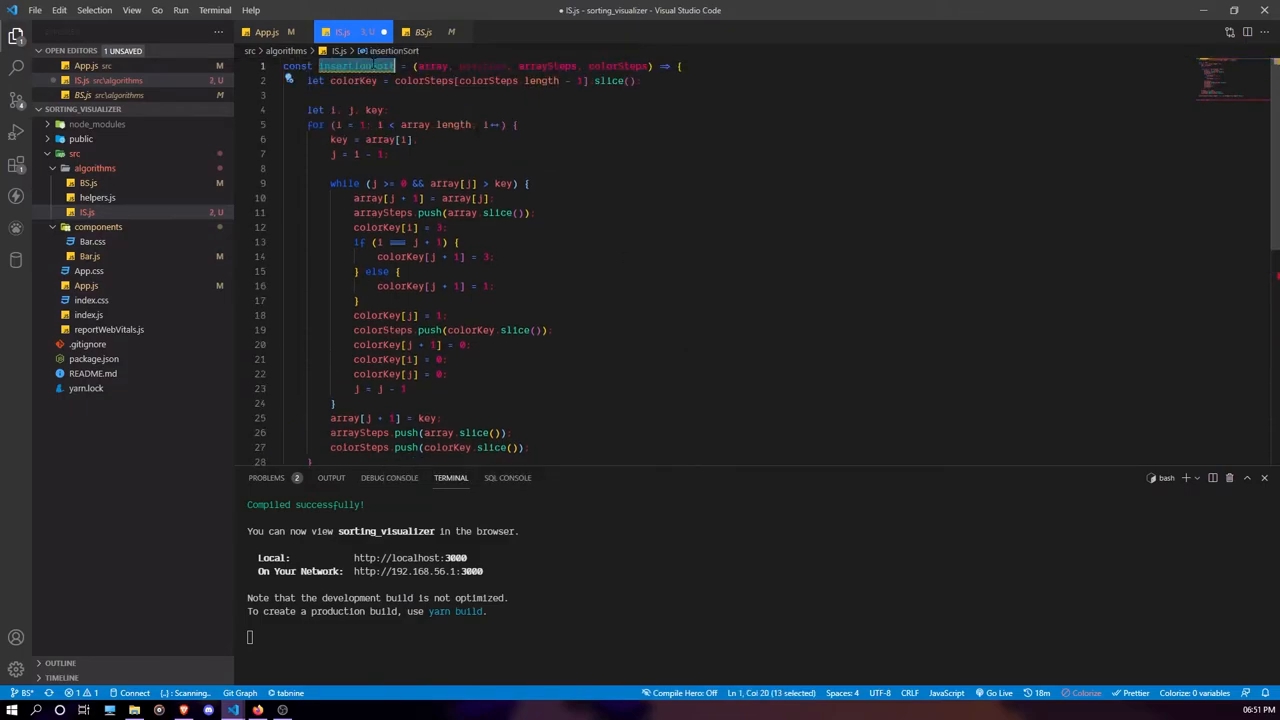
{"action": "type", "text": "IS"}
{"action": "left_click", "coordinate": [360, 300]}
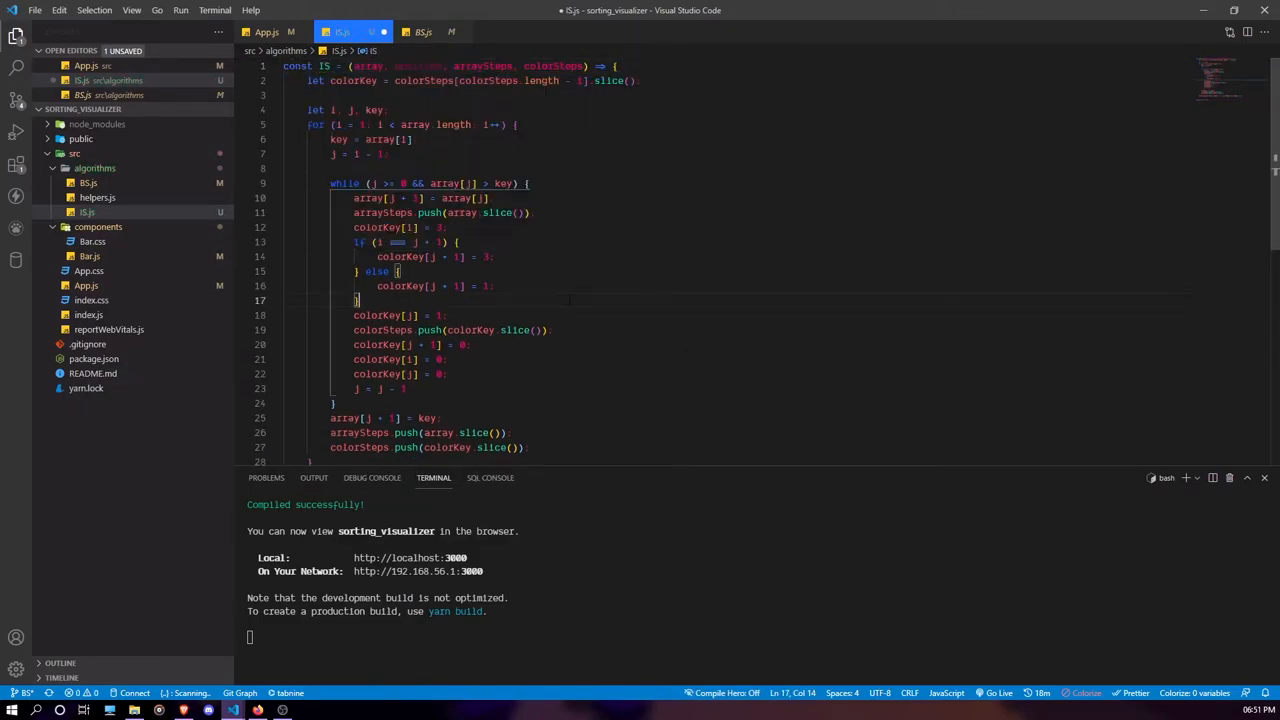
{"action": "scroll", "coordinate": [360, 300], "scroll_direction": "down", "scroll_amount": 4}
{"action": "left_click", "coordinate": [420, 354]}
{"action": "key", "text": "ctrl+s"}
Step: Add an import of InsertionSort from ./algorithms/IS below the BubbleSort import in App.js
{"action": "left_click", "coordinate": [266, 32]}
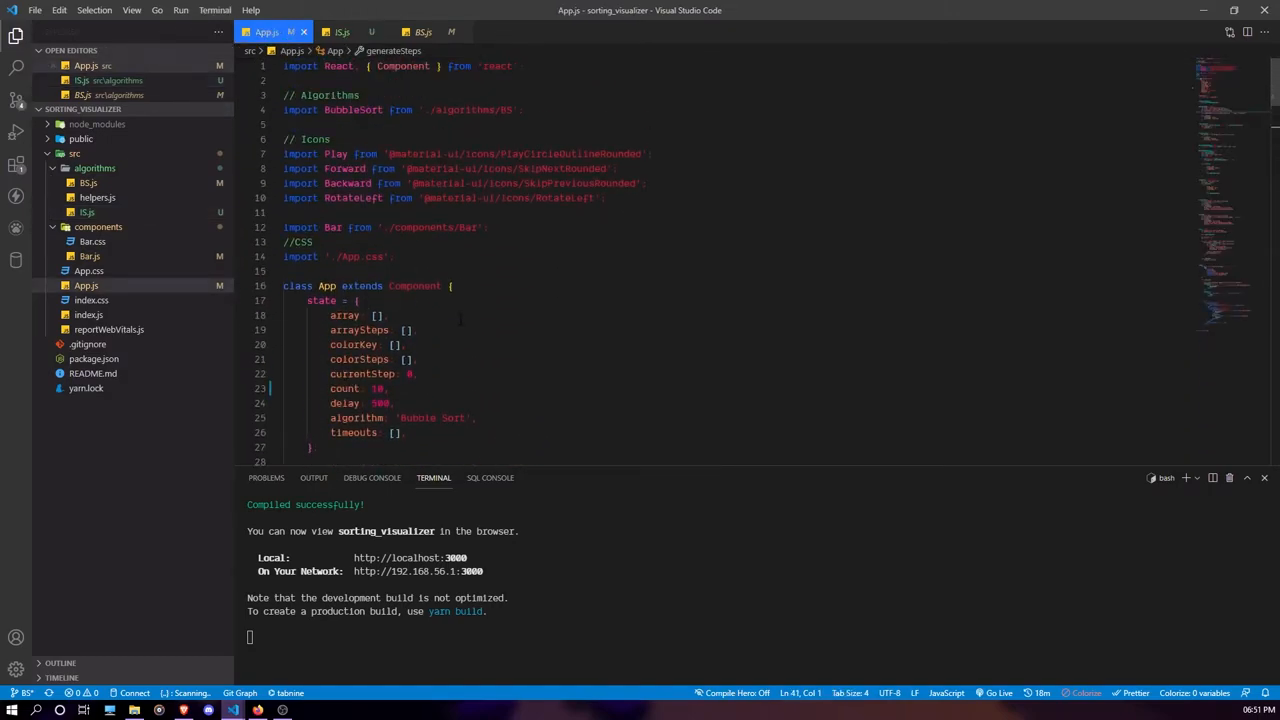
{"action": "left_click", "coordinate": [540, 110]}
{"action": "key", "text": "Return"}
{"action": "type", "text": "import "}
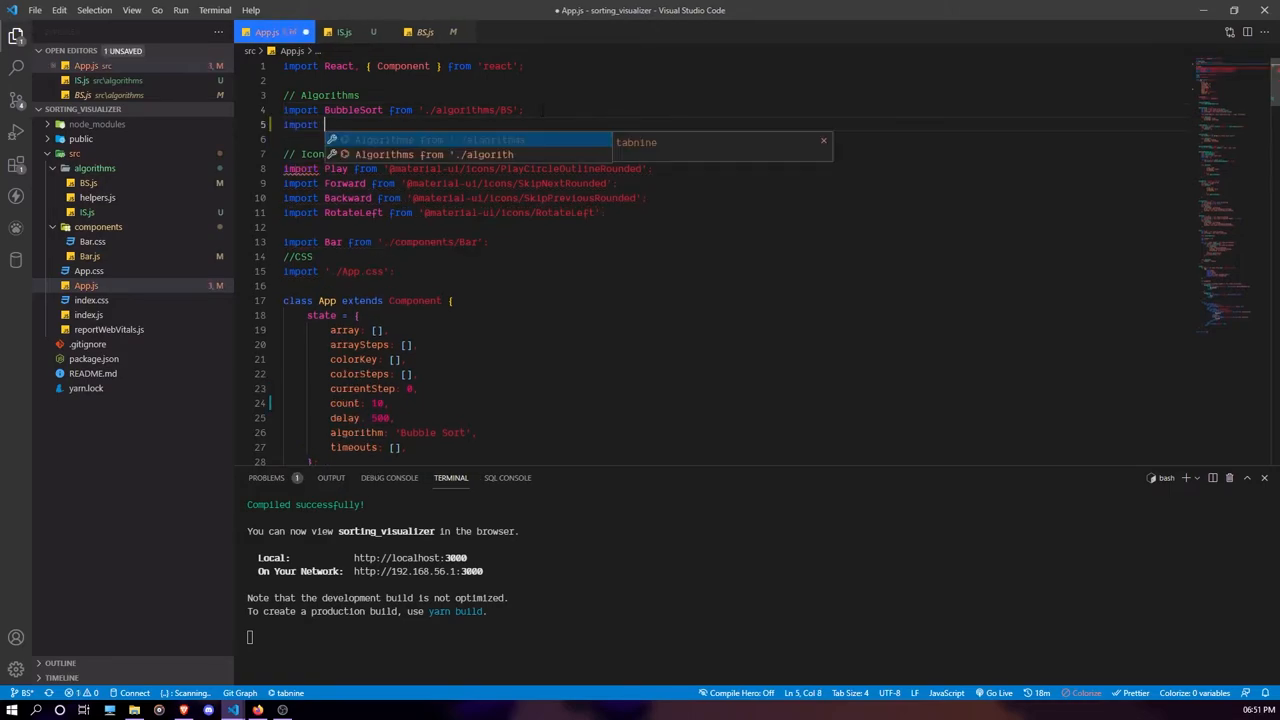
{"action": "type", "text": "InsertionSo"}
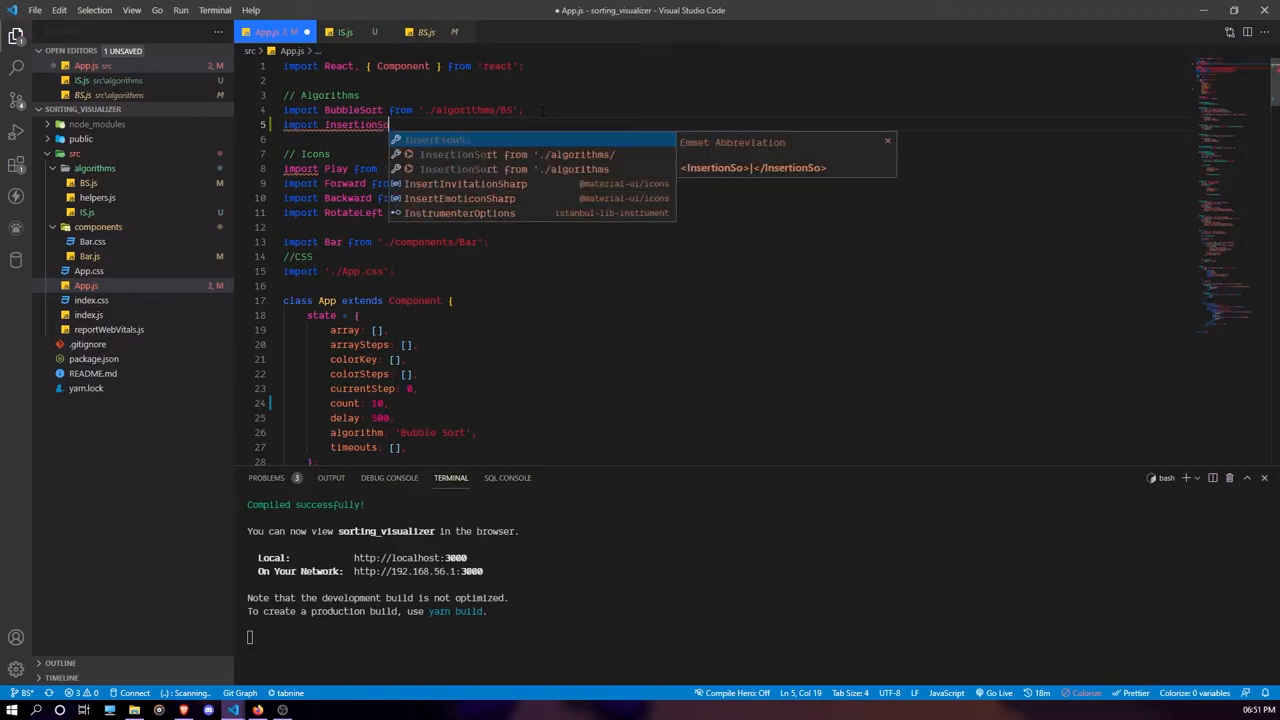
{"action": "type", "text": "rt from './"}
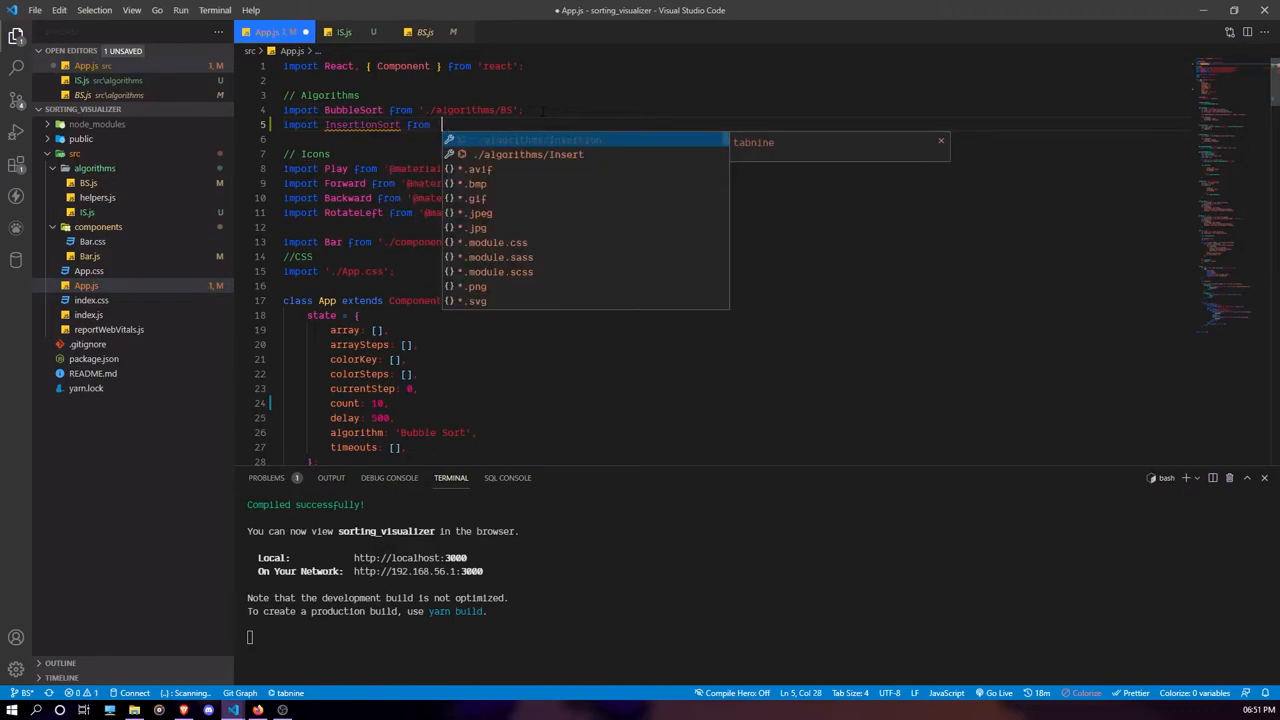
{"action": "key", "text": "Escape"}
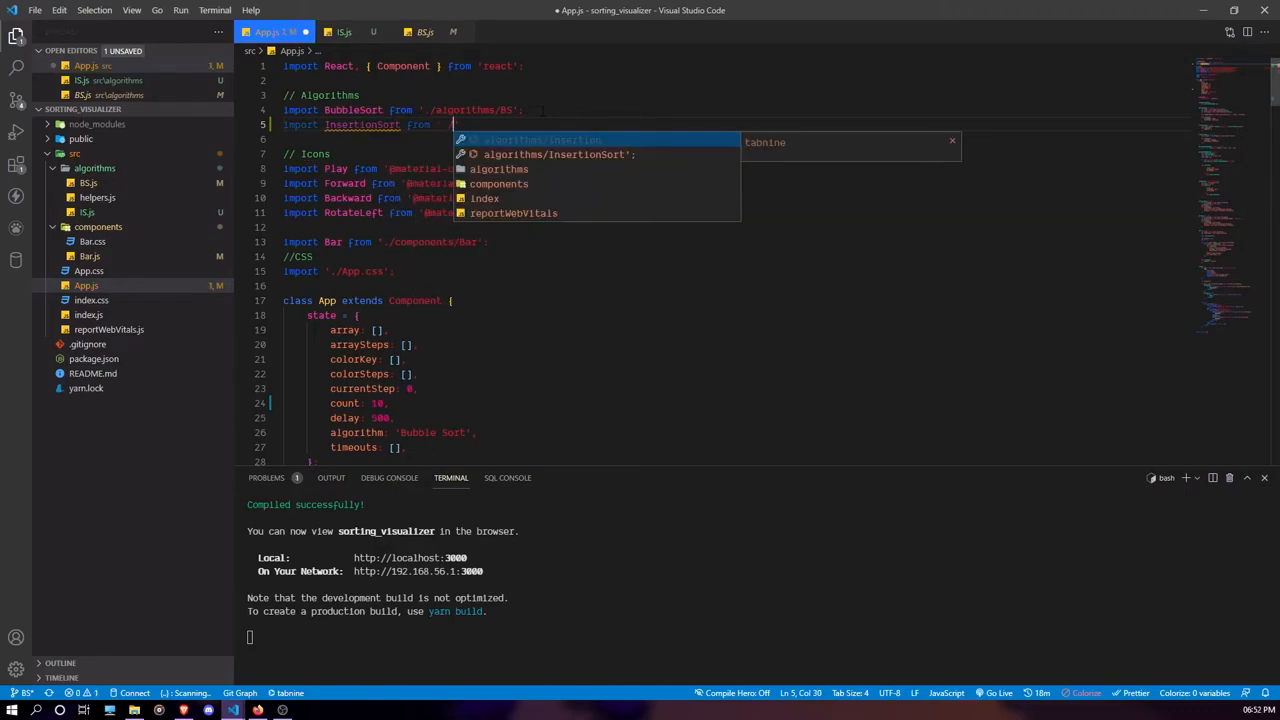
{"action": "type", "text": "algorithms"}
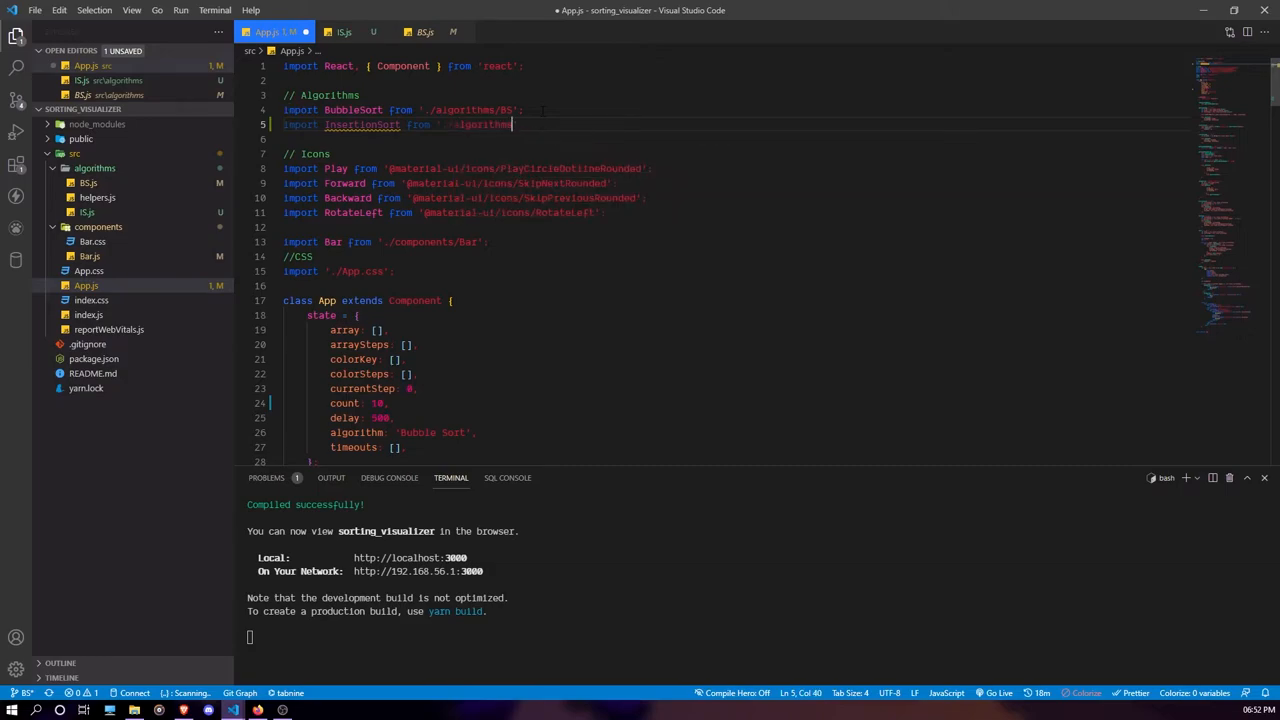
{"action": "type", "text": "/IS"}
{"action": "key", "text": "Escape"}
{"action": "key", "text": "Down"}
{"action": "key", "text": "Down"}
{"action": "scroll", "coordinate": [541, 110], "scroll_direction": "down", "scroll_amount": 2}
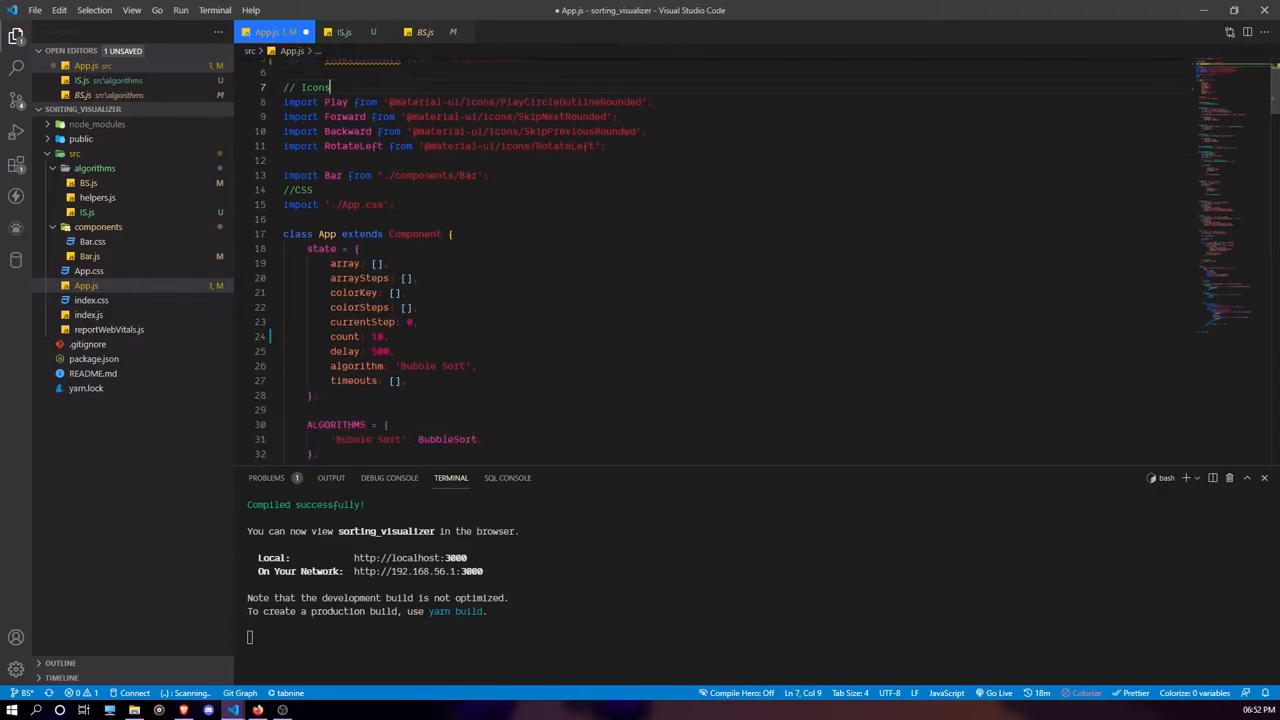
{"action": "scroll", "coordinate": [640, 260], "scroll_direction": "down", "scroll_amount": 5}
Step: Add an 'Insertion Sort': InsertionSort entry to the ALGORITHMS list after Bubble Sort
{"action": "left_click", "coordinate": [540, 272]}
{"action": "key", "text": "Return"}
{"action": "type", "text": "'Insertion Sort'"}
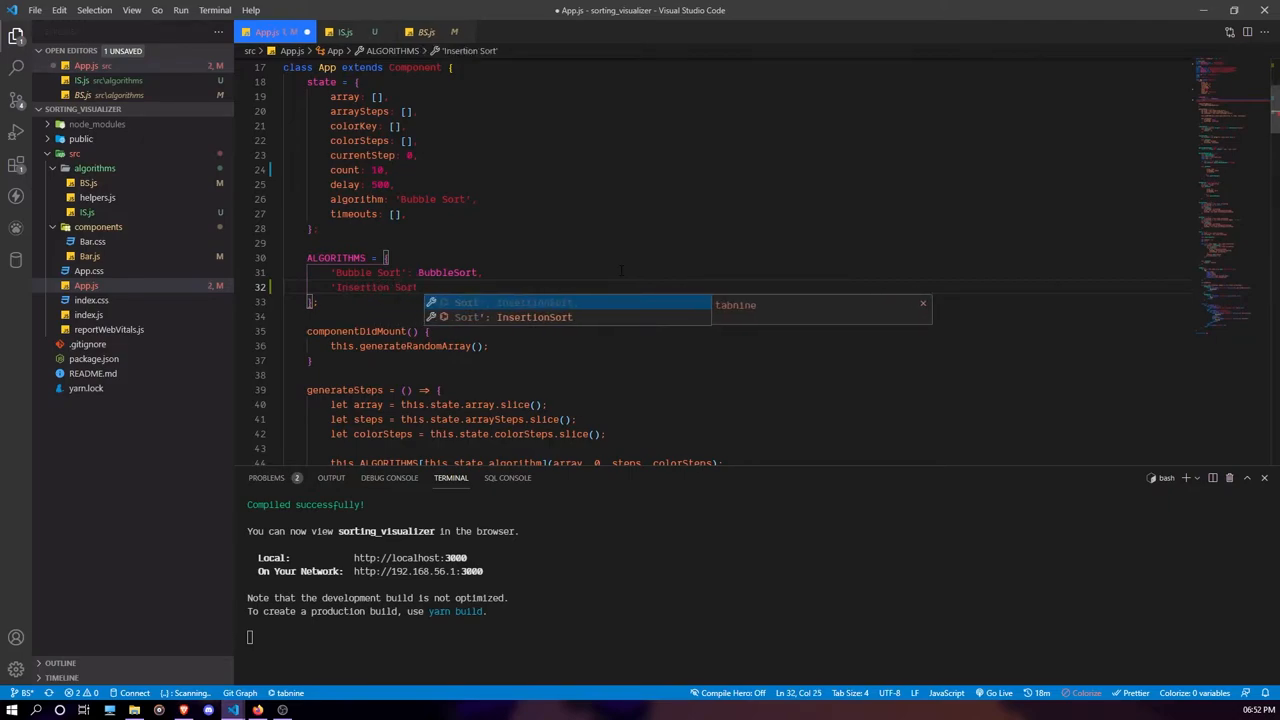
{"action": "type", "text": ":"}
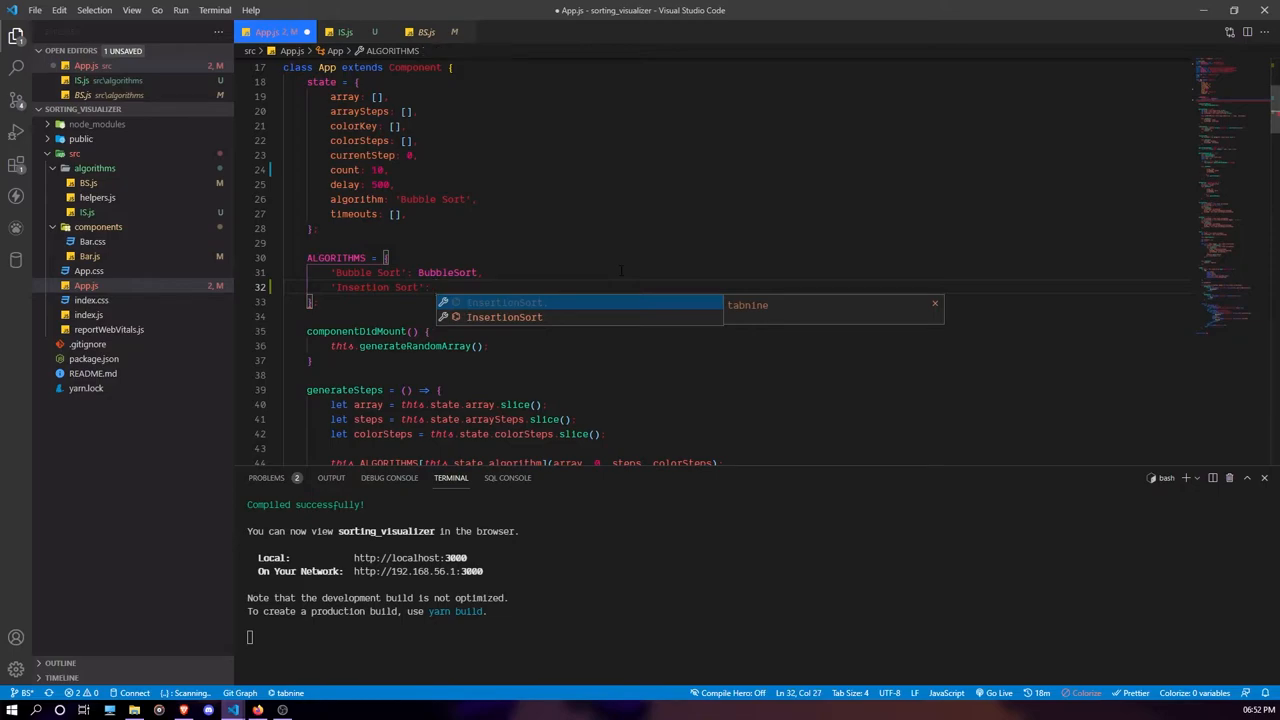
{"action": "key", "text": "Tab"}
Step: Change the default state algorithm from 'Bubble Sort' to 'Insertion Sort' and save App.js
{"action": "double_click", "coordinate": [410, 199]}
{"action": "type", "text": "Inse"}
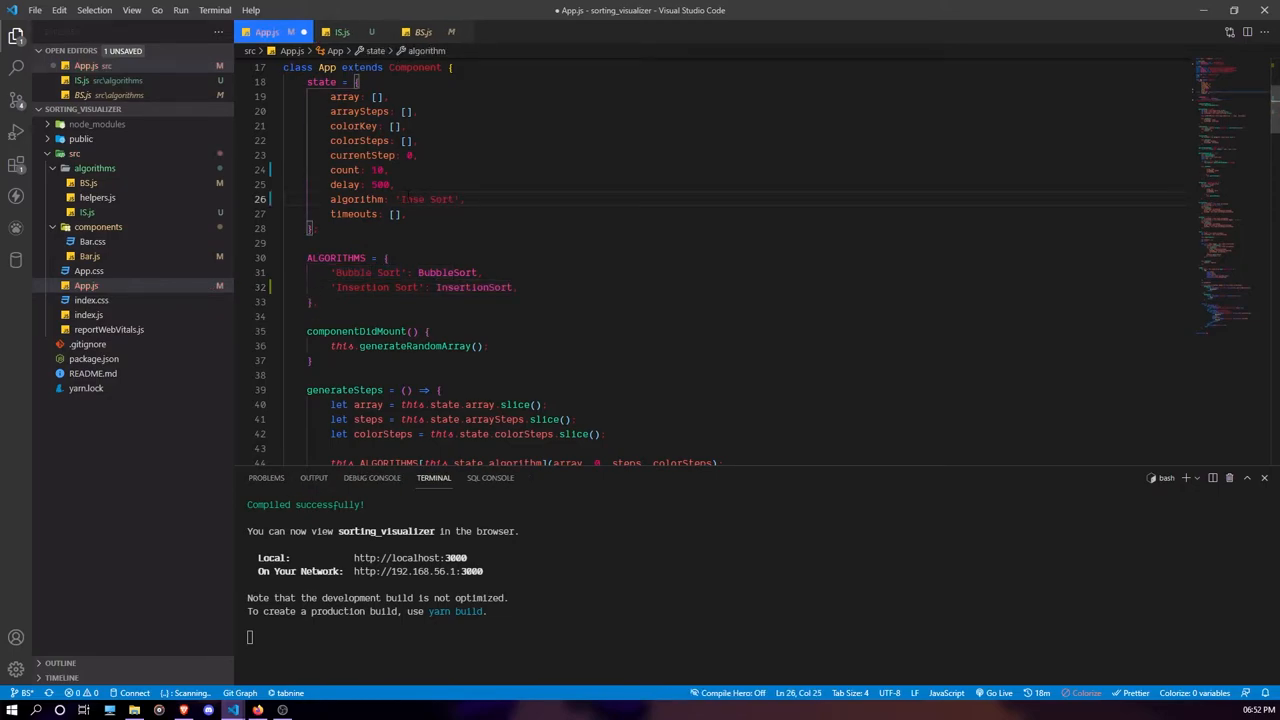
{"action": "type", "text": "rtio"}
{"action": "type", "text": "n"}
{"action": "key", "text": "ctrl+s"}
{"action": "left_click", "coordinate": [537, 289]}
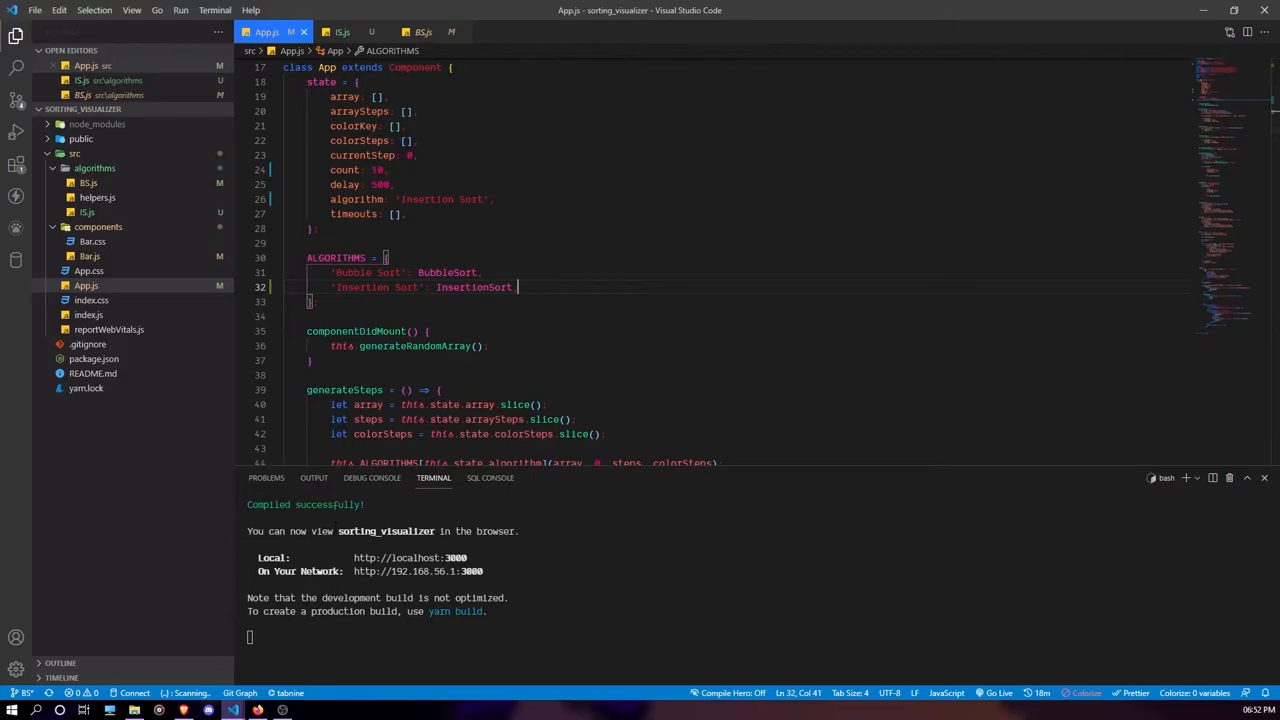
Step: Reload the visualizer in Firefox and start playback, which crashes with colors[color] is undefined
{"action": "key", "text": "alt+Tab"}
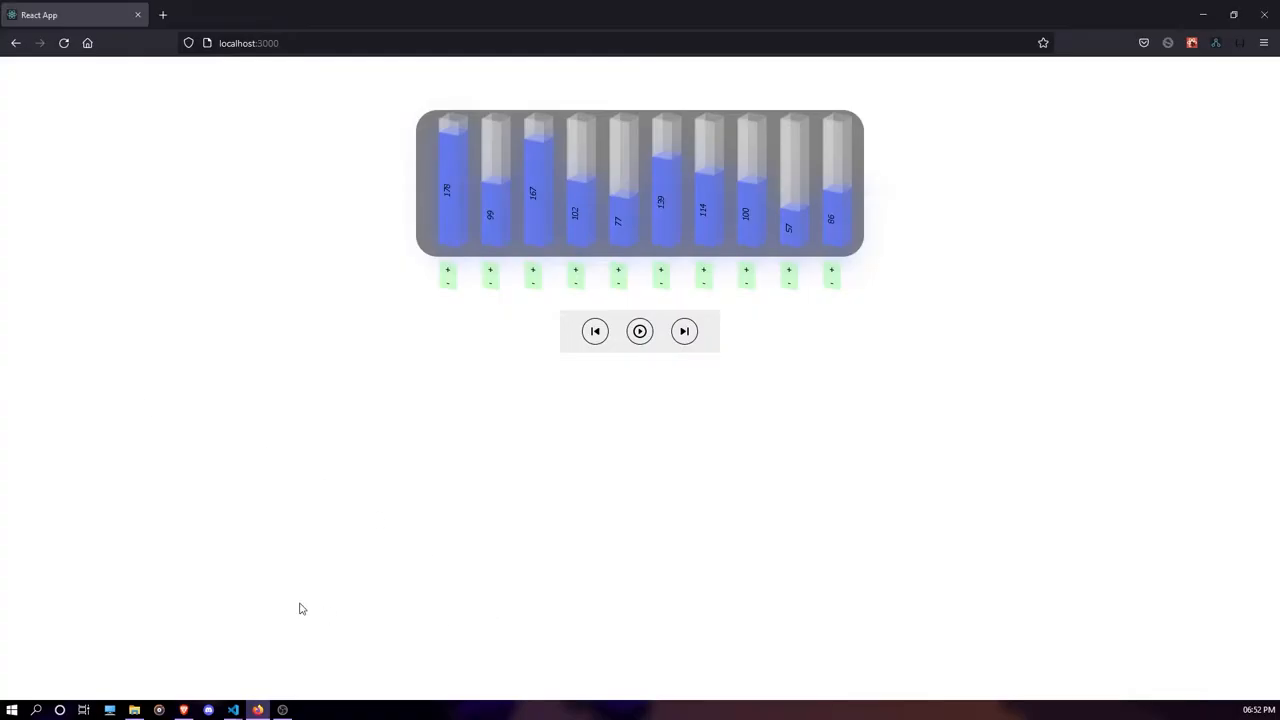
{"action": "key", "text": "ctrl+r"}
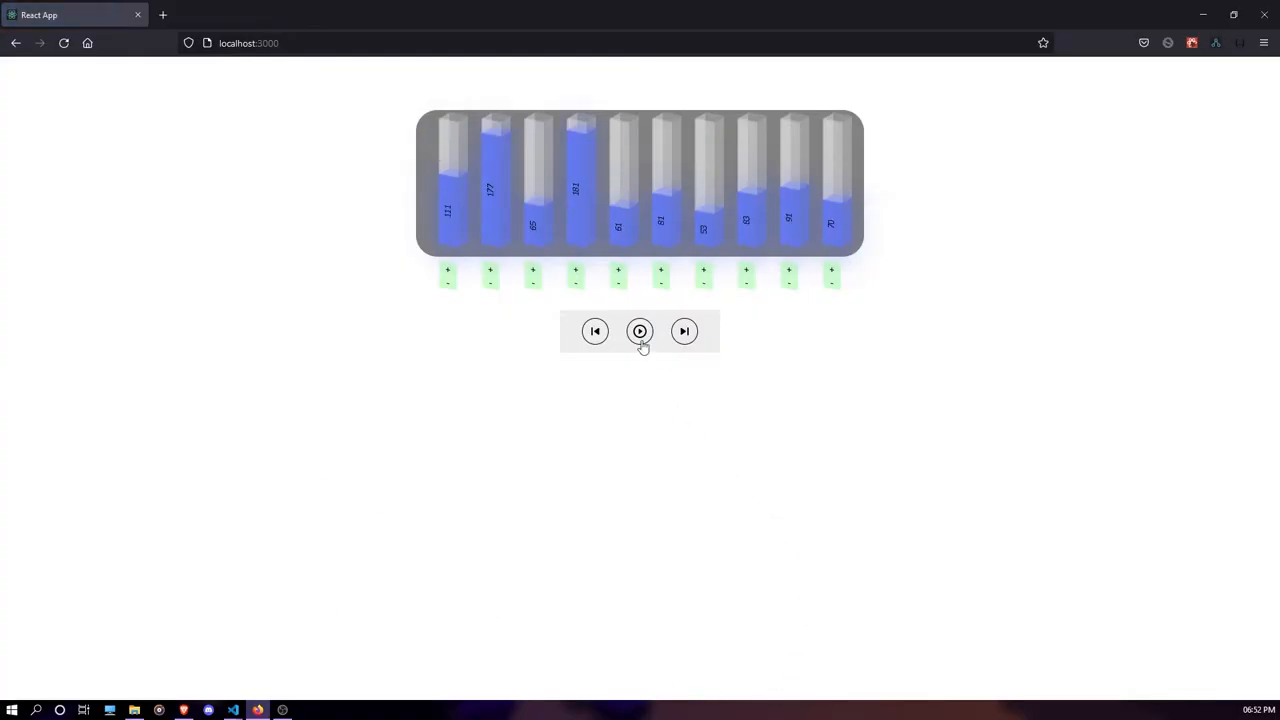
{"action": "left_click", "coordinate": [640, 333]}
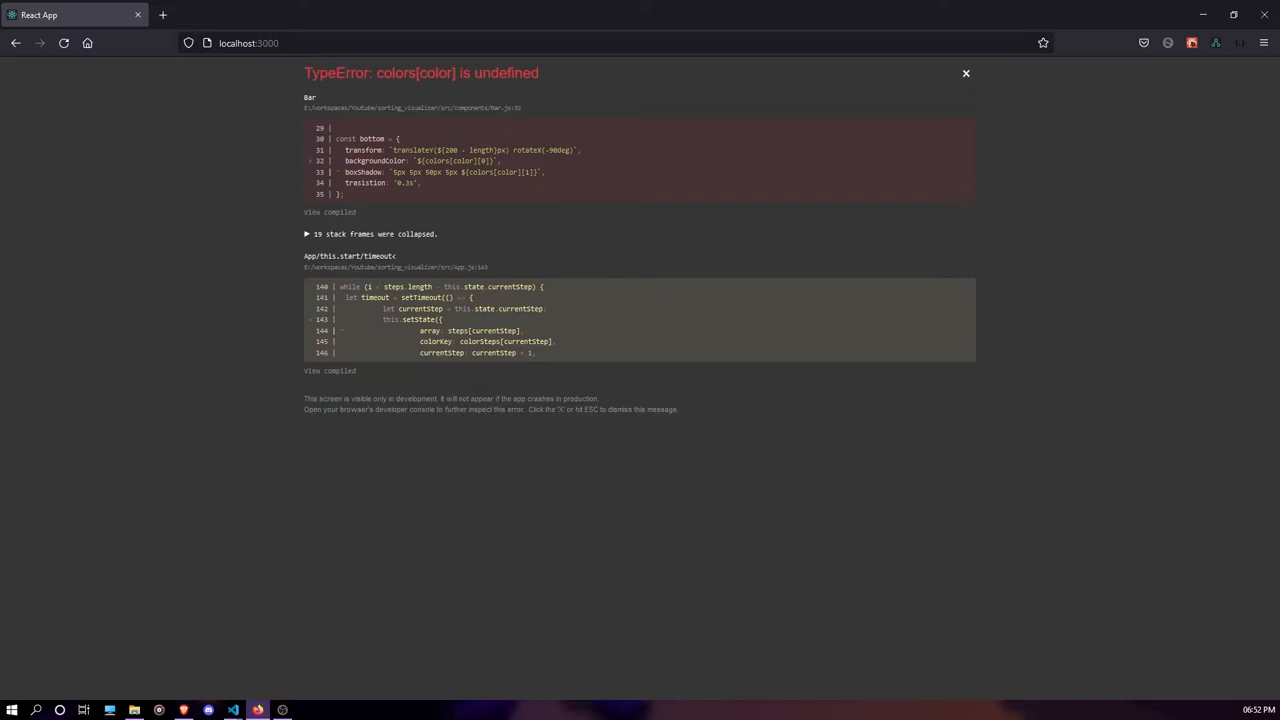
{"action": "key", "text": "alt+Tab"}
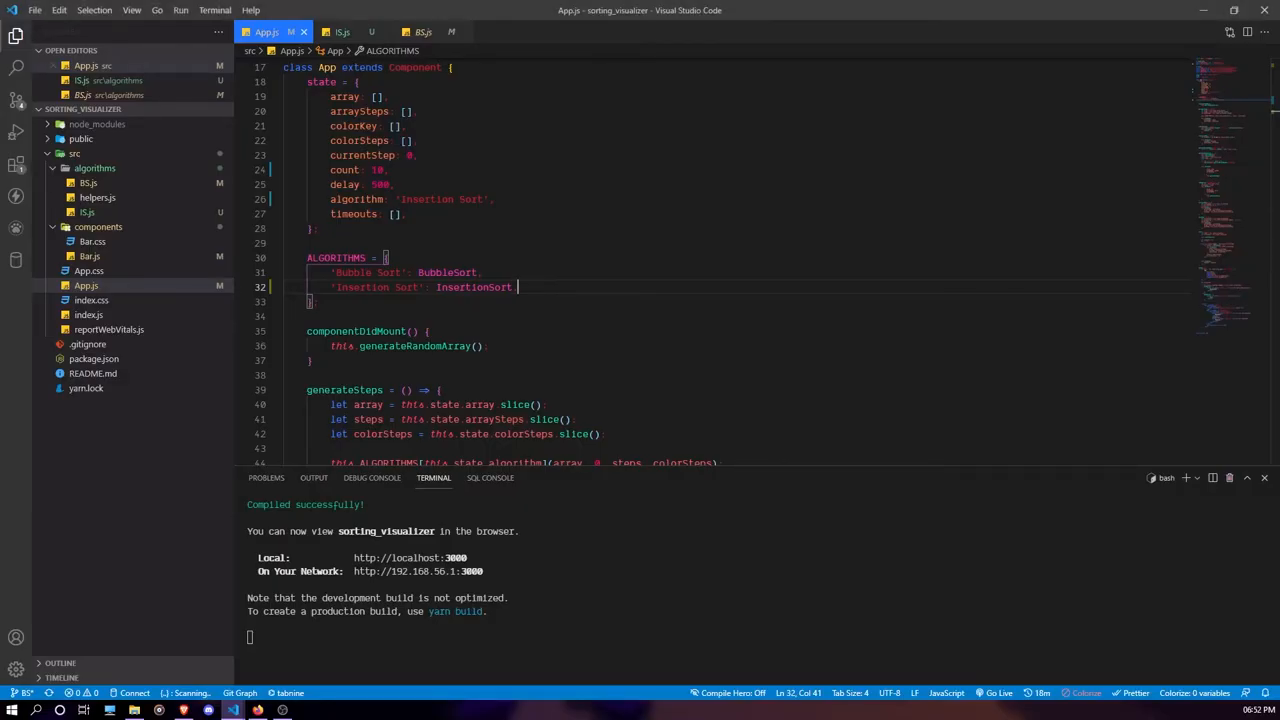
Step: Delete the trailing comma after InsertionSort on line 32 of App.js
{"action": "key", "text": "BackSpace"}
{"action": "mouse_move", "coordinate": [120, 240]}
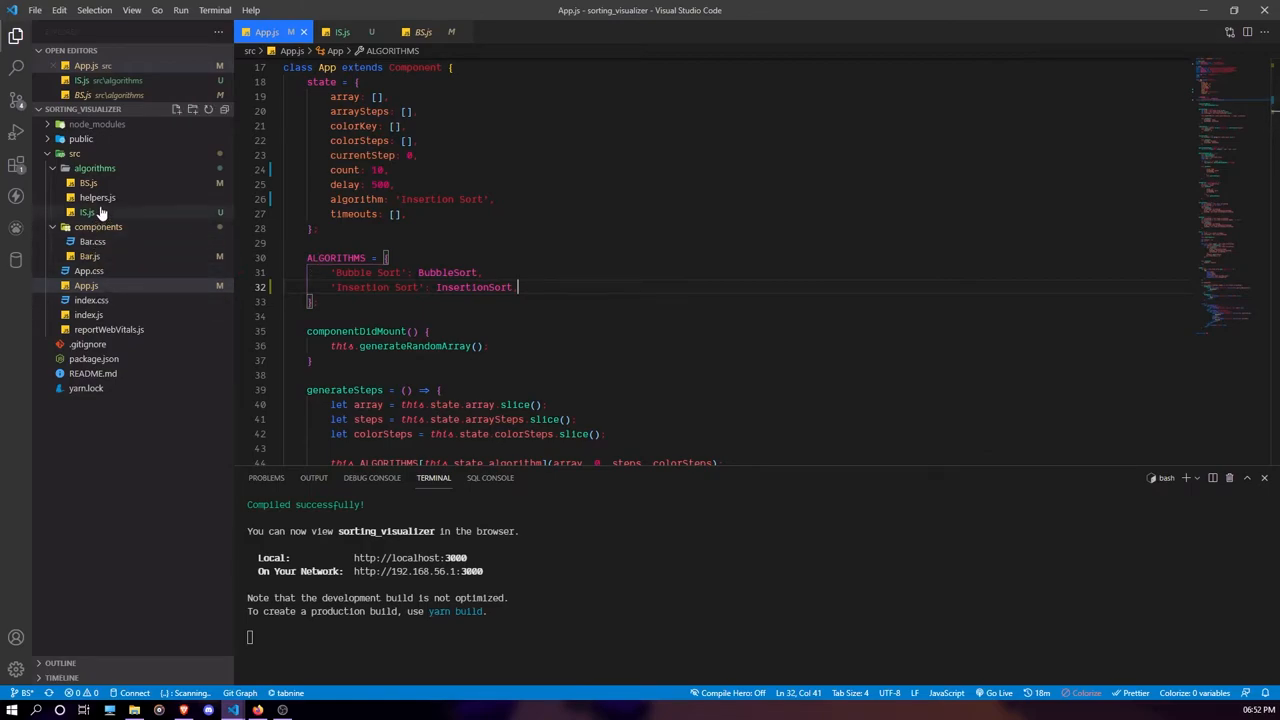
Step: Start a fourth colour entry after line 14 of Bar.js and copy an orange rgb value from the browser
{"action": "left_click", "coordinate": [95, 258]}
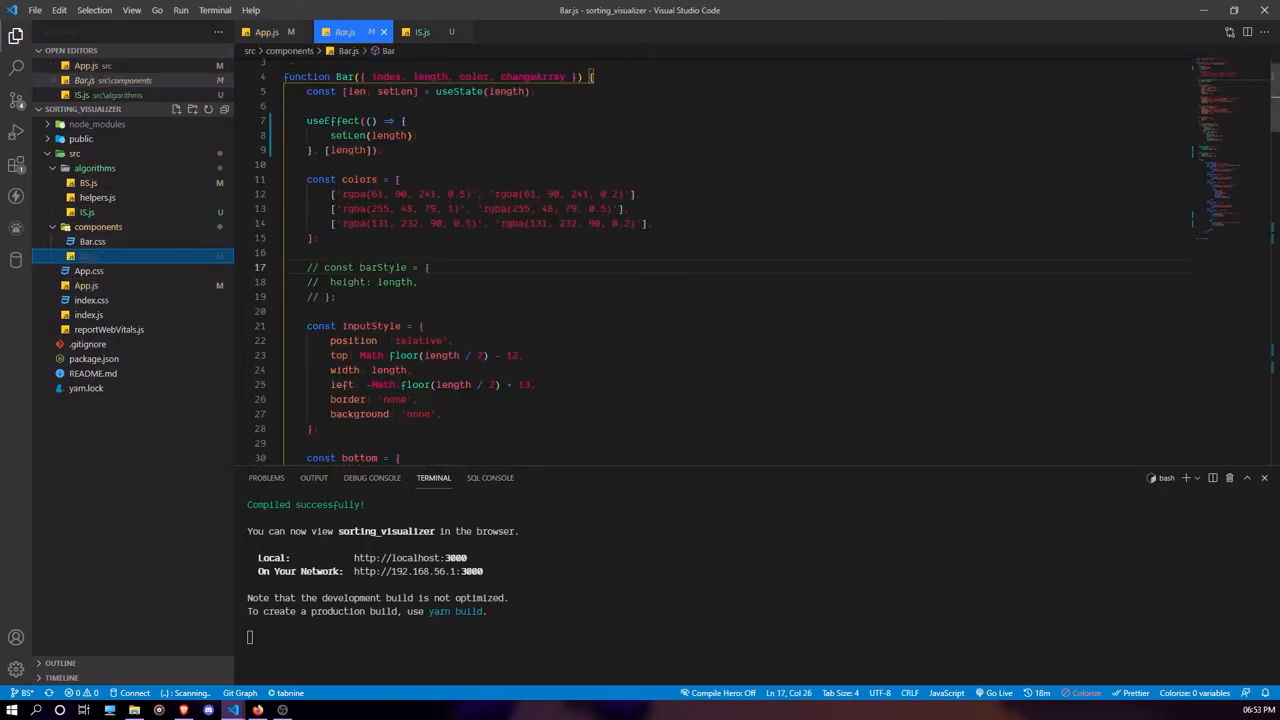
{"action": "left_click", "coordinate": [664, 223]}
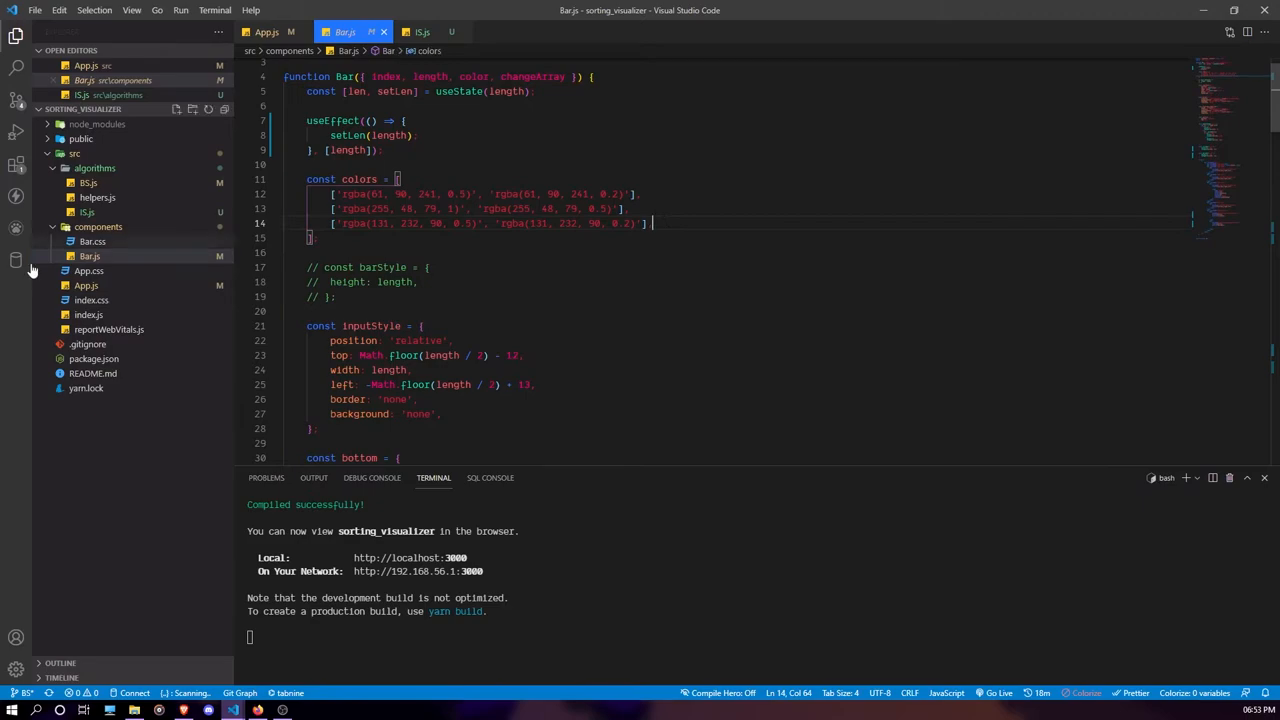
{"action": "key", "text": "alt+Tab"}
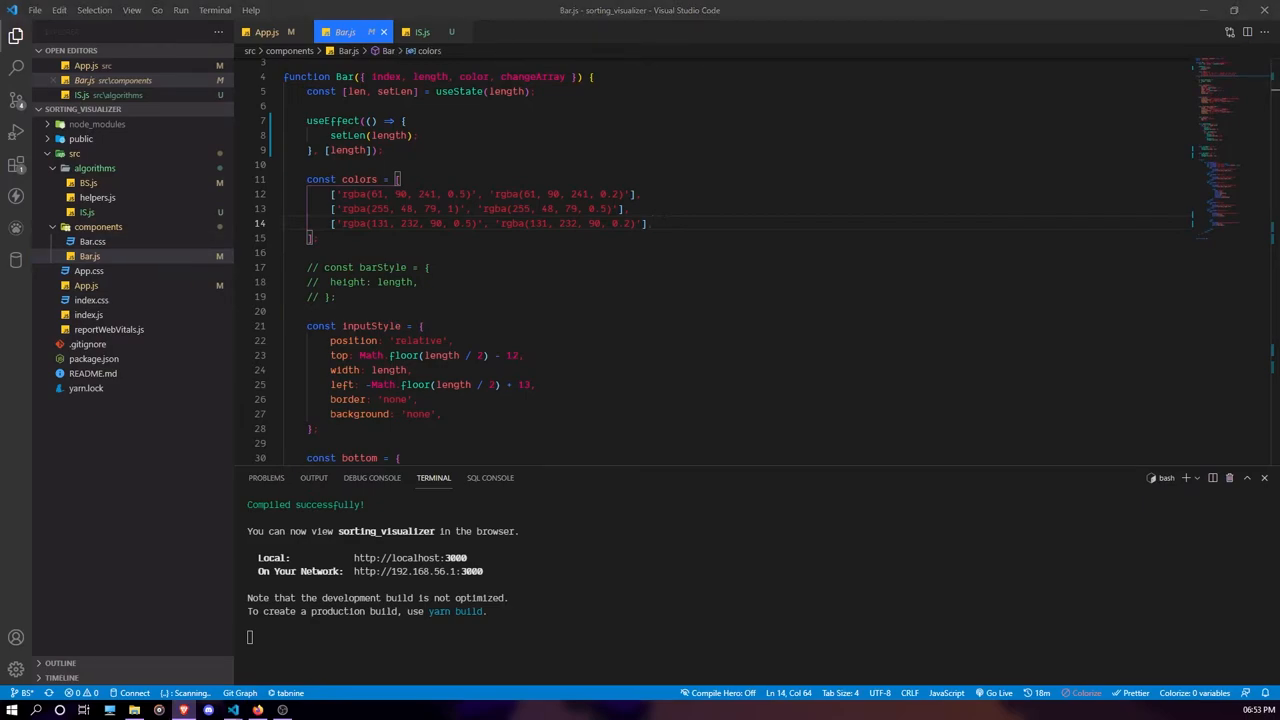
{"action": "key", "text": "alt+Tab"}
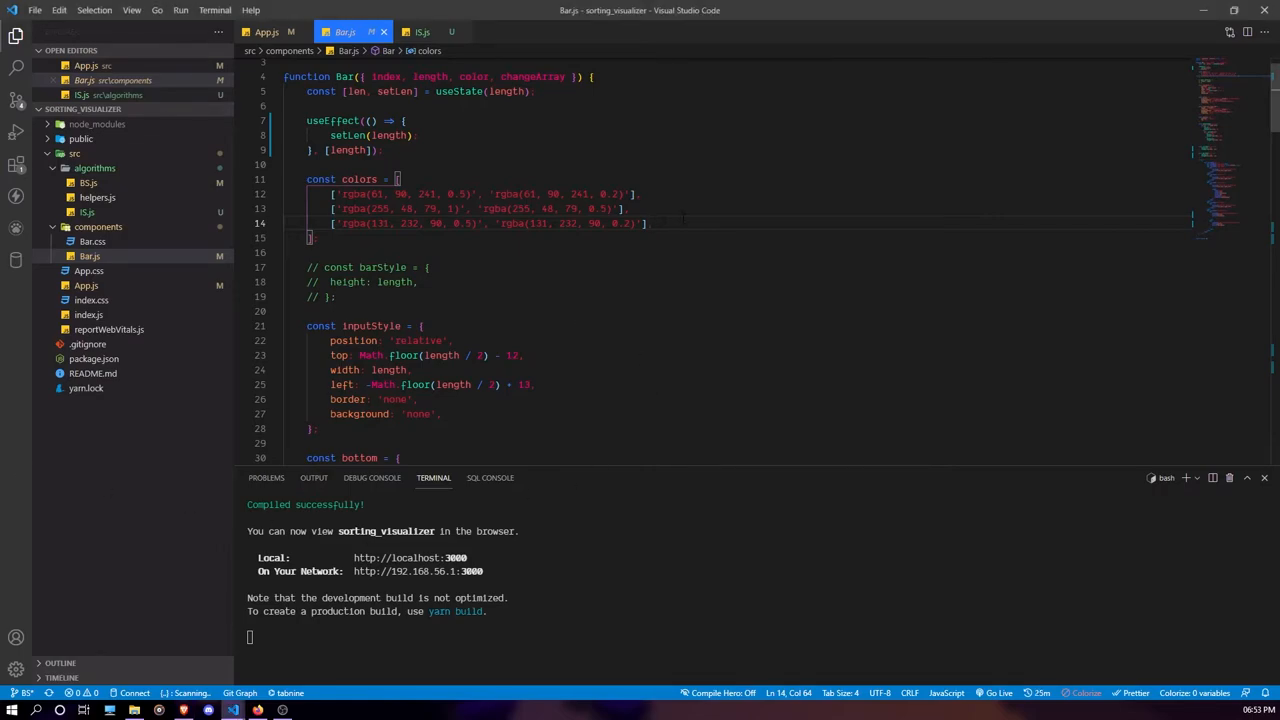
{"action": "type", "text": ","}
{"action": "key", "text": "Return"}
{"action": "type", "text": "["}
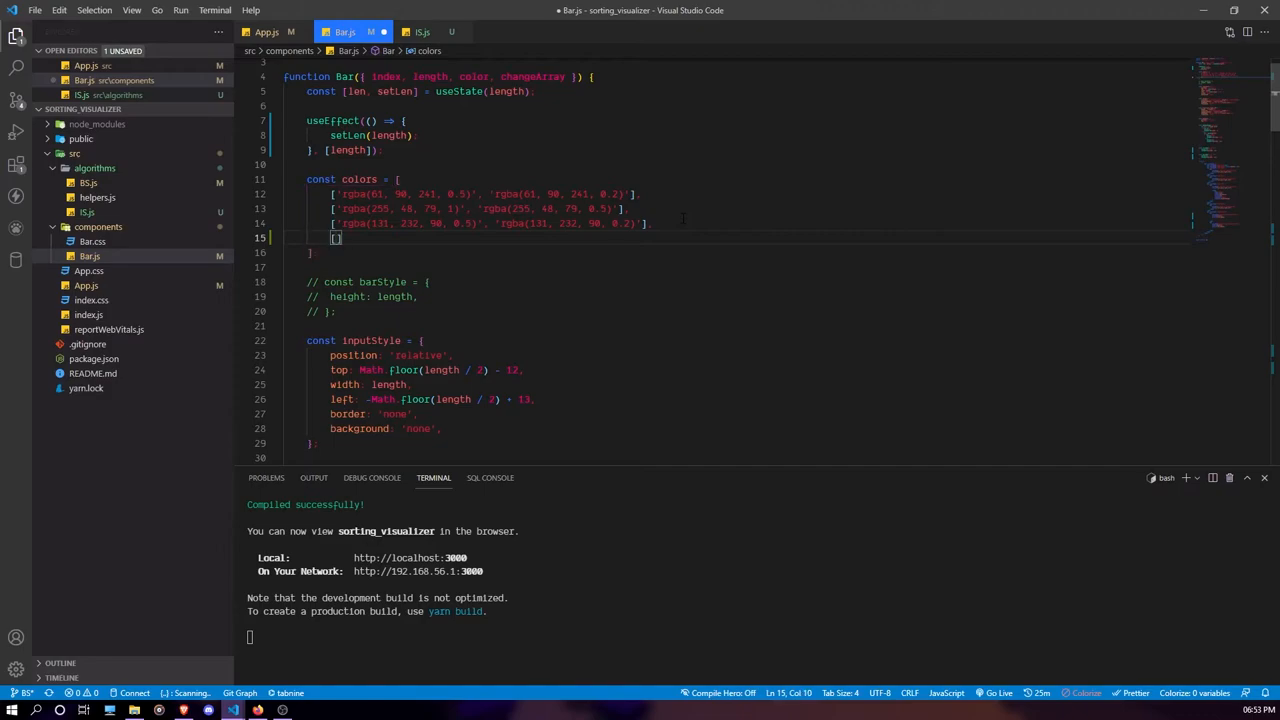
{"action": "type", "text": "'"}
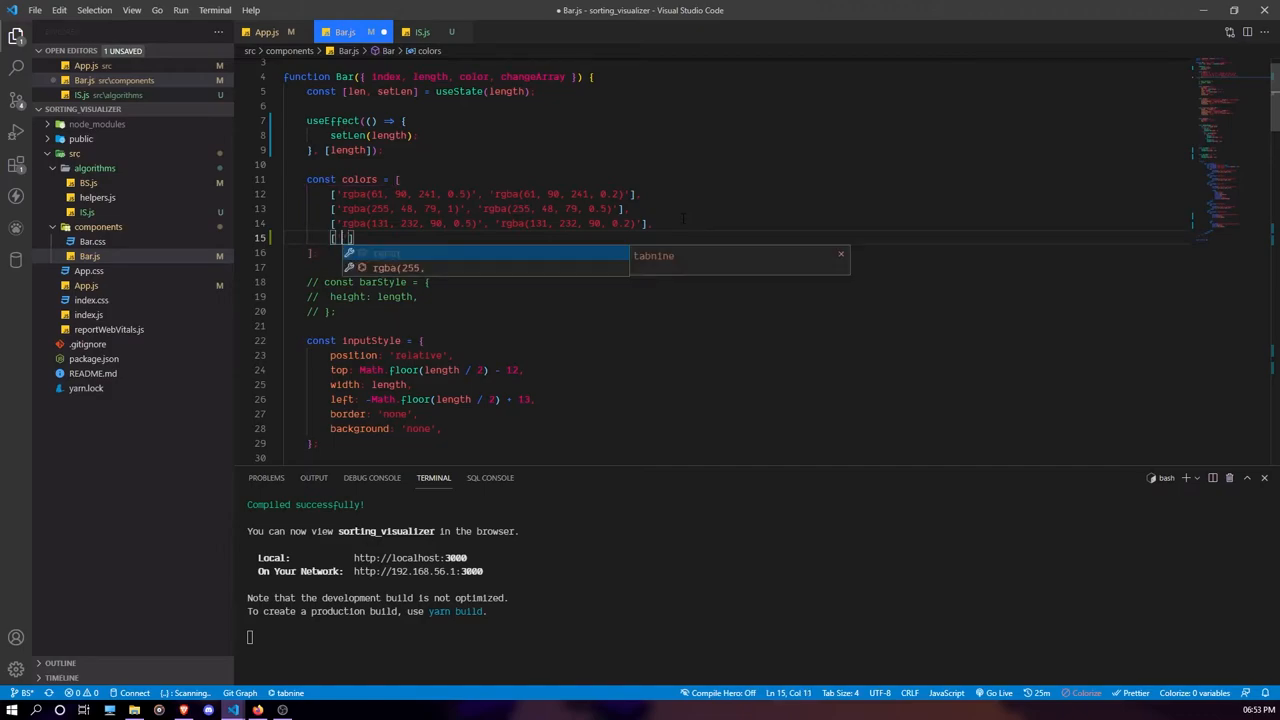
{"action": "key", "text": "ctrl+b"}
{"action": "key", "text": "ctrl+b"}
{"action": "key", "text": "ctrl+v"}
{"action": "key", "text": "ctrl+z"}
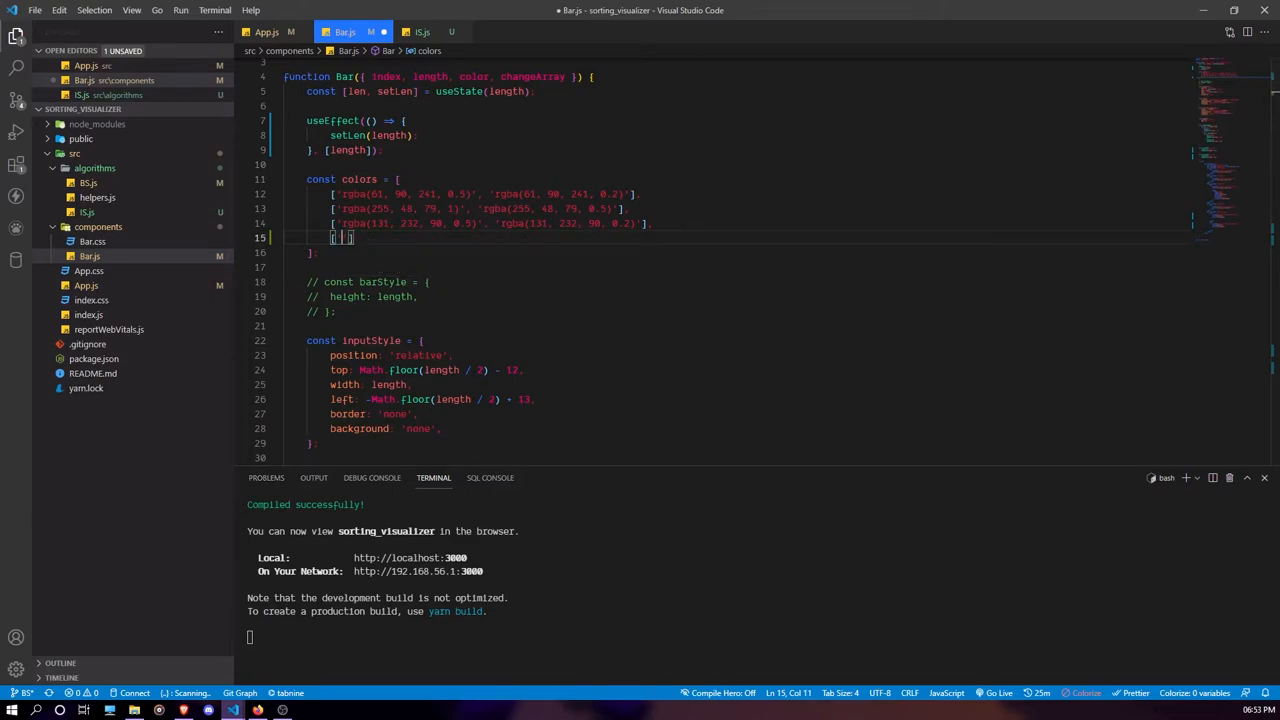
{"action": "key", "text": "alt+Tab"}
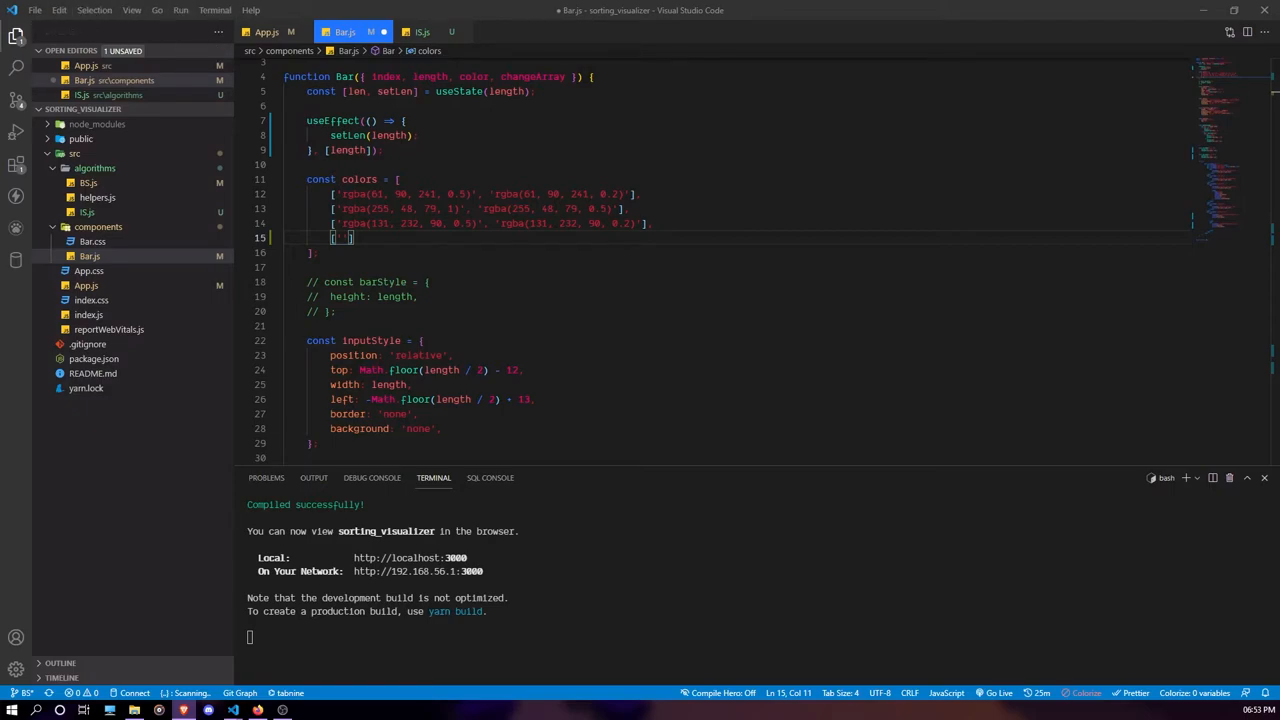
{"action": "key", "text": "alt+Tab"}
Step: Fill the entry with rgba(235, 123, 19, 0.5) and rgba(235, 123, 19, 0.2) and save Bar.js
{"action": "type", "text": "rgb(235, 123, 19)"}
{"action": "key", "text": "ctrl+Left"}
{"action": "key", "text": "ctrl+Left"}
{"action": "key", "text": "ctrl+Left"}
{"action": "type", "text": "a"}
{"action": "key", "text": "ctrl+Right"}
{"action": "key", "text": "ctrl+Right"}
{"action": "key", "text": "ctrl+Right"}
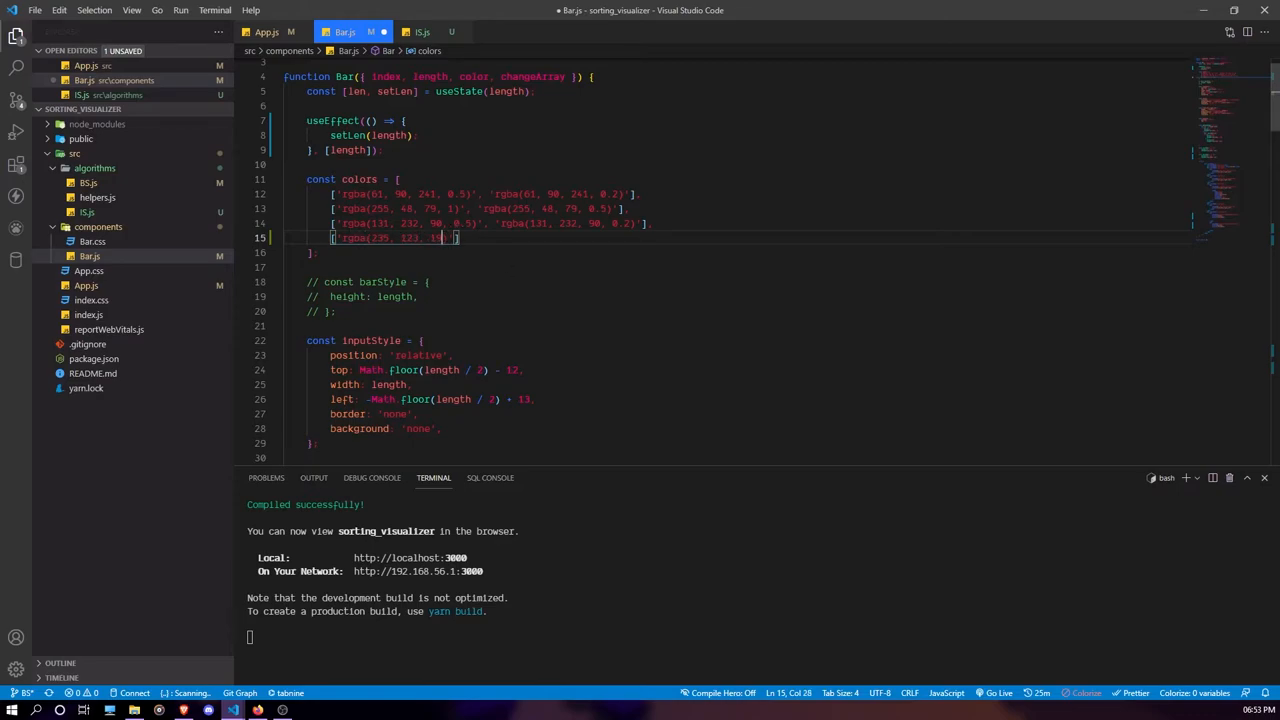
{"action": "type", "text": ", 0."}
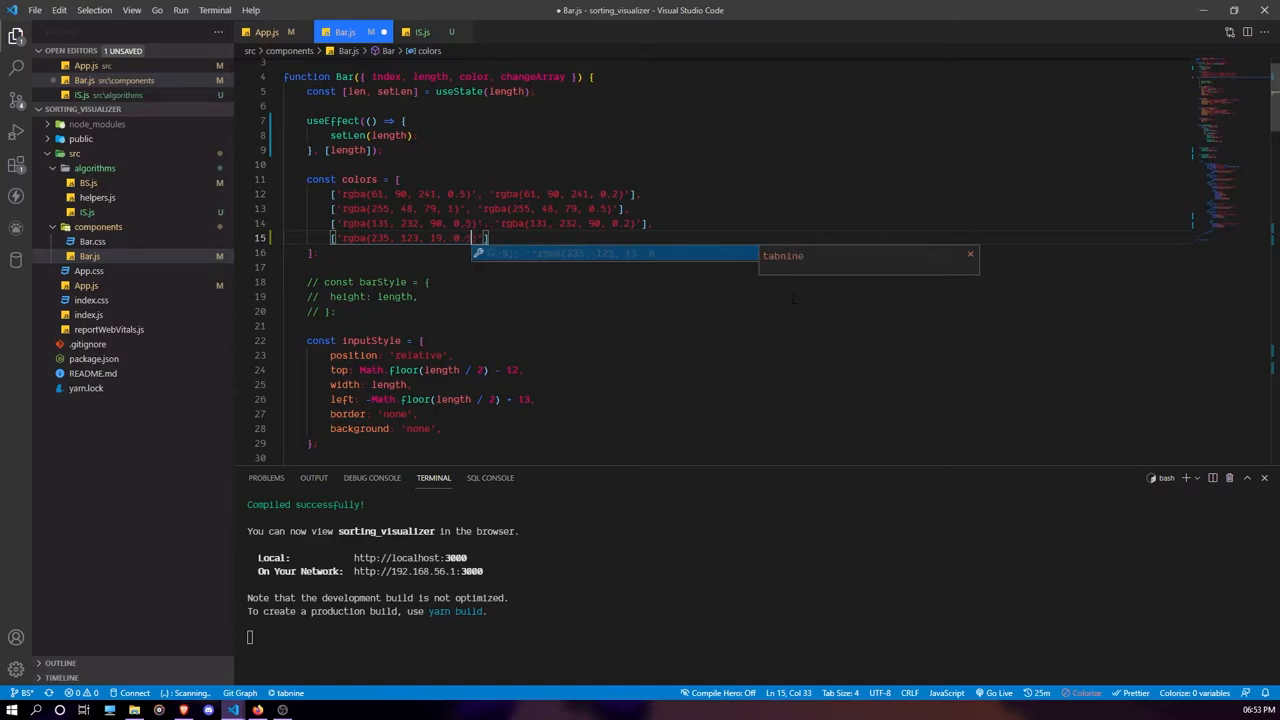
{"action": "type", "text": "5"}
{"action": "type", "text": ")"}
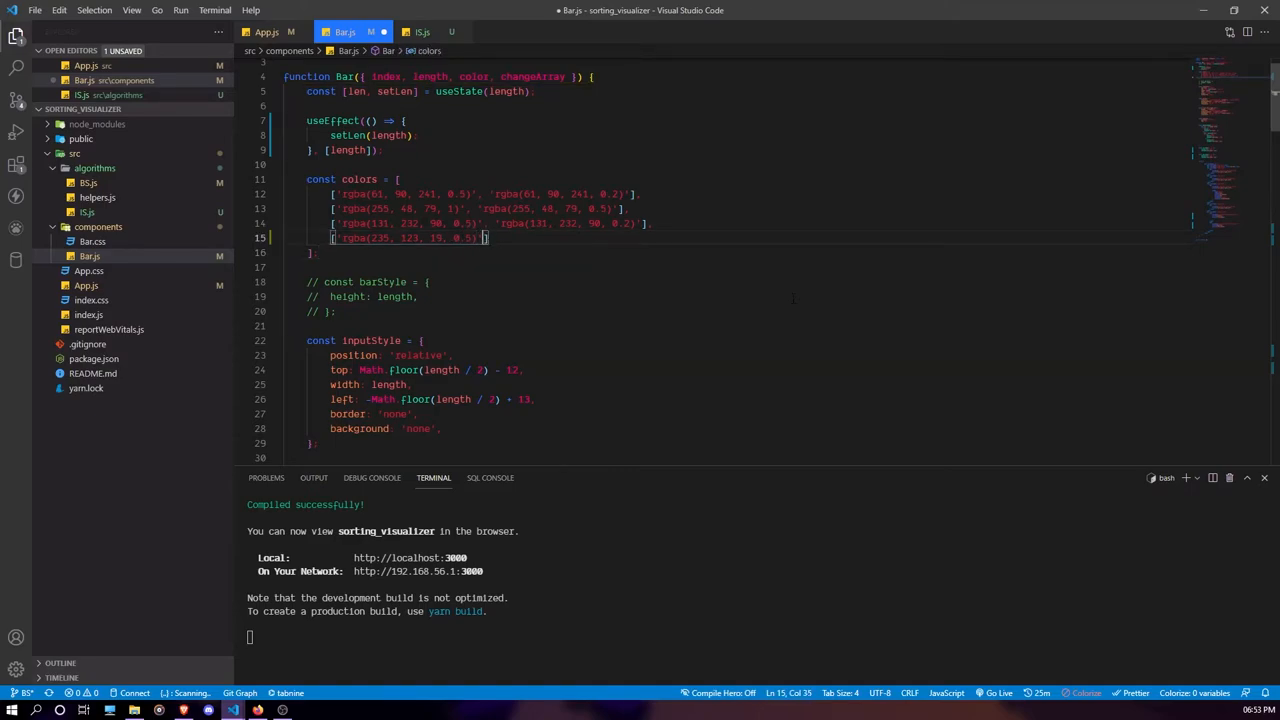
{"action": "type", "text": ", '"}
{"action": "key", "text": "Tab"}
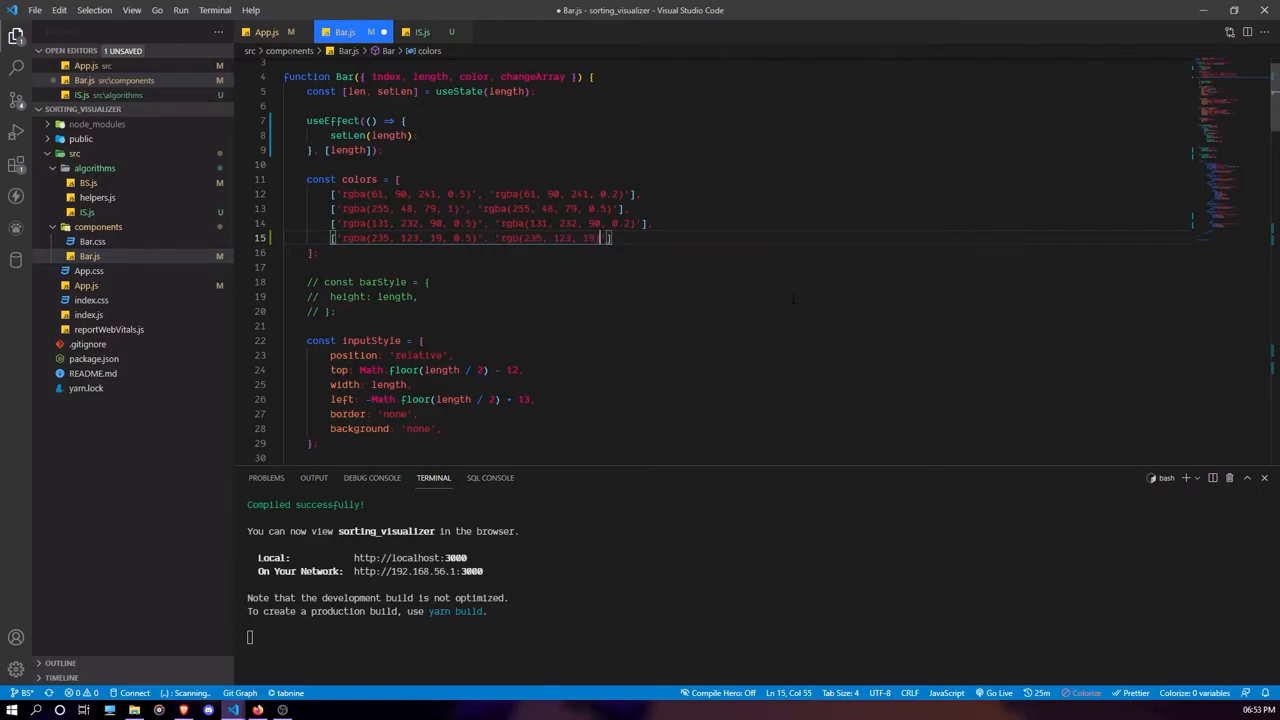
{"action": "type", "text": "19, 0.2"}
{"action": "key", "text": "ctrl+s"}
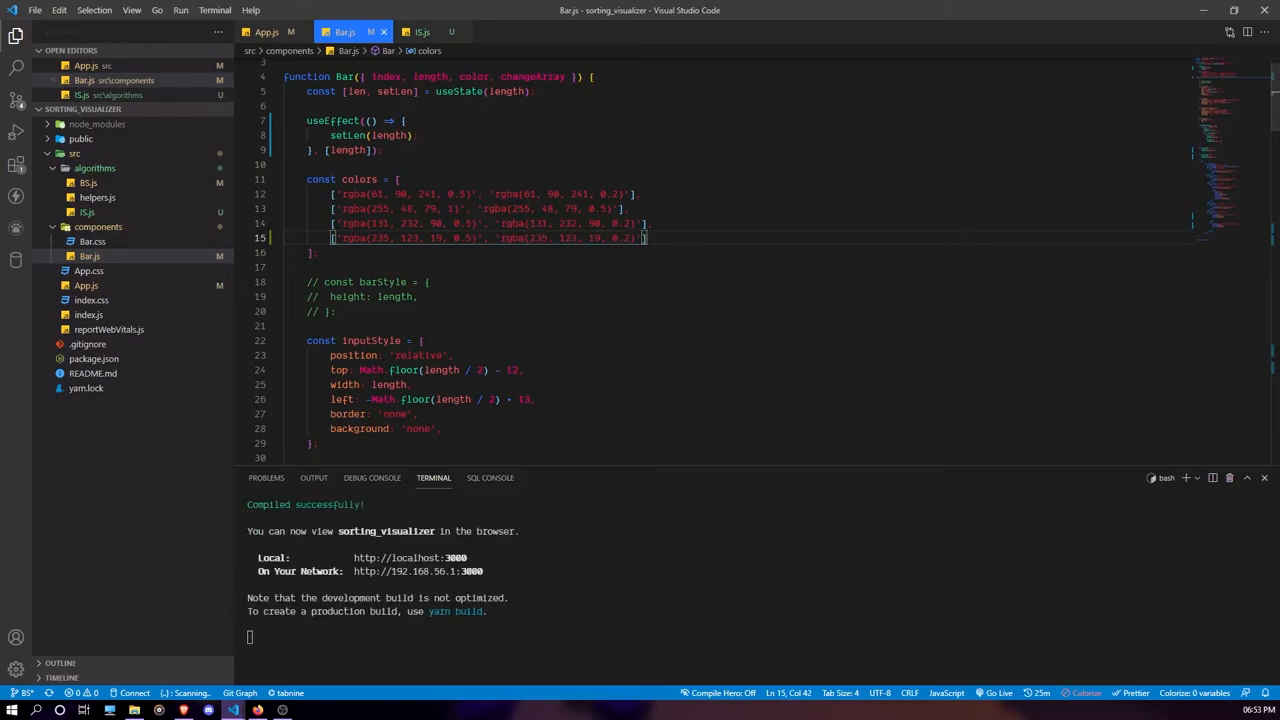
Step: Play the insertion sort animation to completion in Firefox, reset to a new array and minimize the browser
{"action": "left_click", "coordinate": [258, 710]}
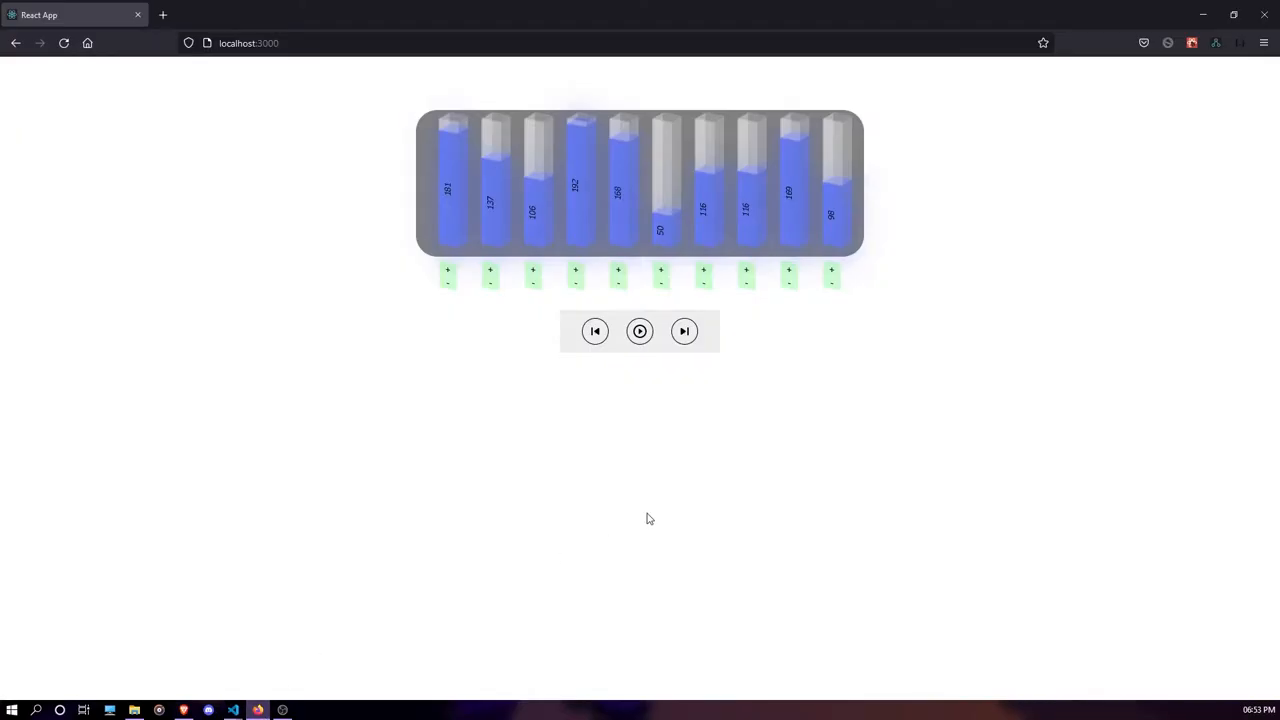
{"action": "left_click", "coordinate": [638, 334]}
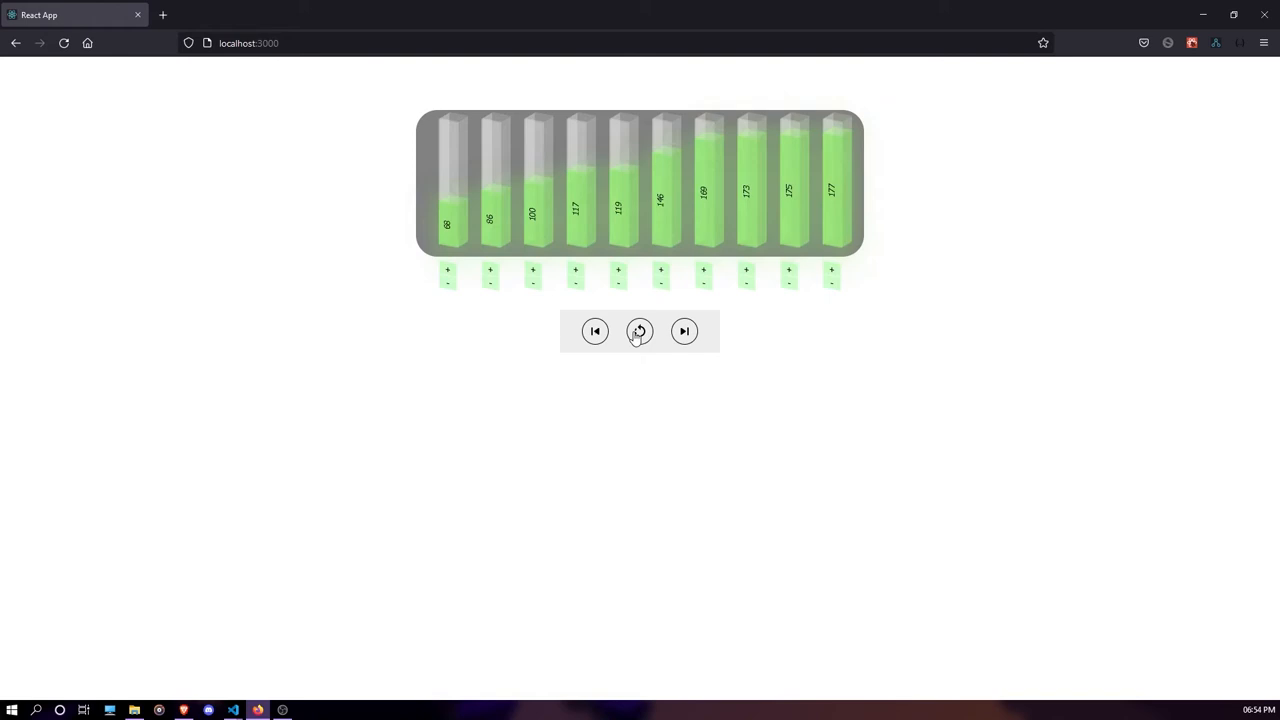
{"action": "left_click", "coordinate": [639, 333]}
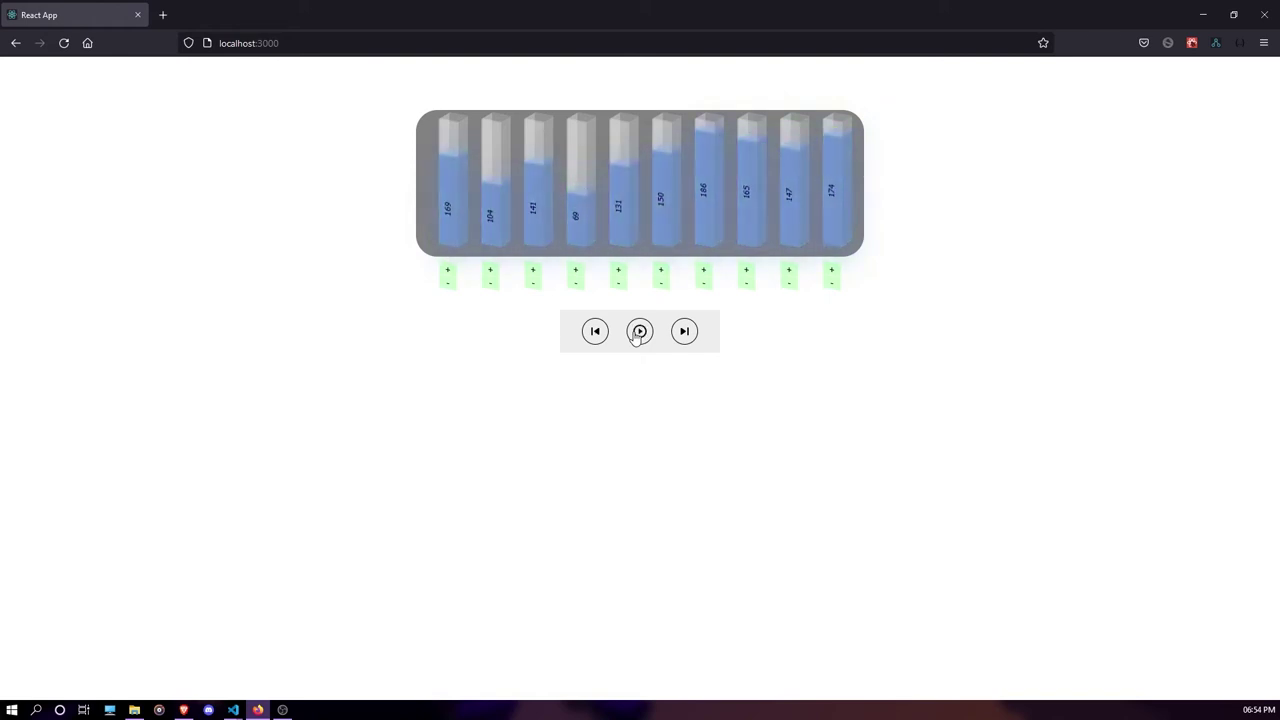
{"action": "left_click", "coordinate": [1205, 22]}
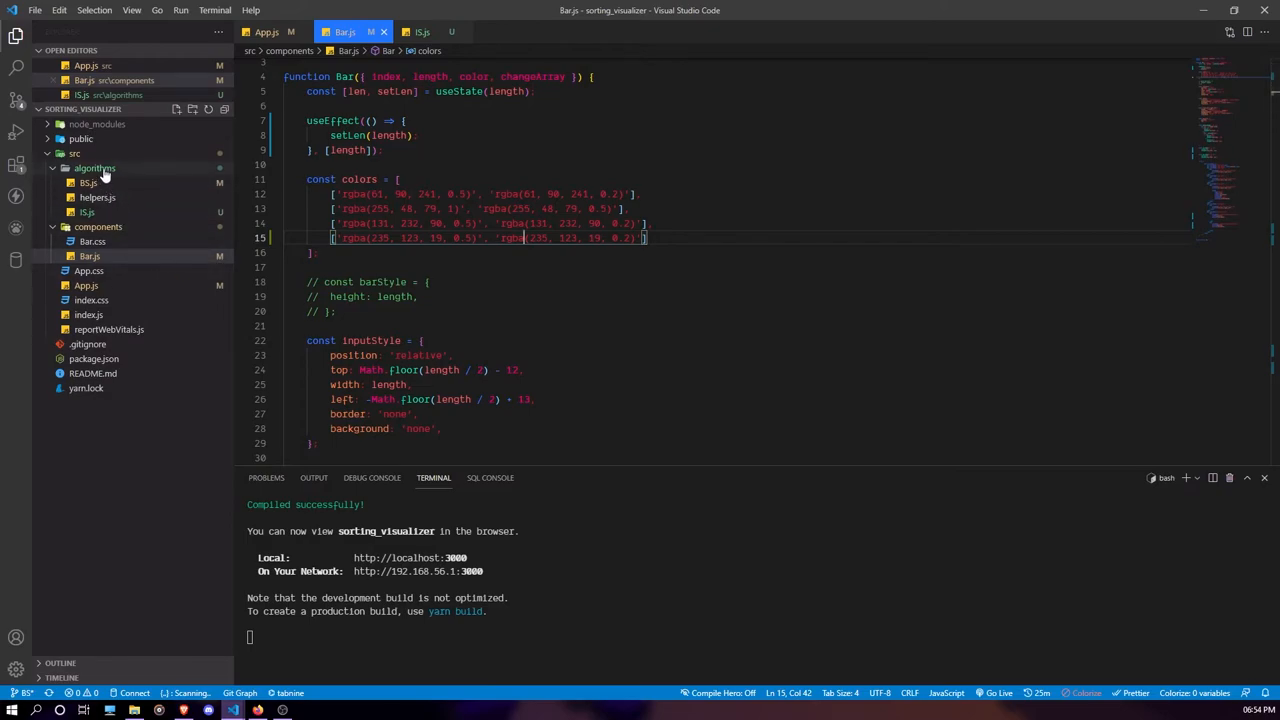
Step: Create a new empty Selection.js file in the algorithms folder
{"action": "right_click", "coordinate": [100, 168]}
{"action": "left_click", "coordinate": [125, 176]}
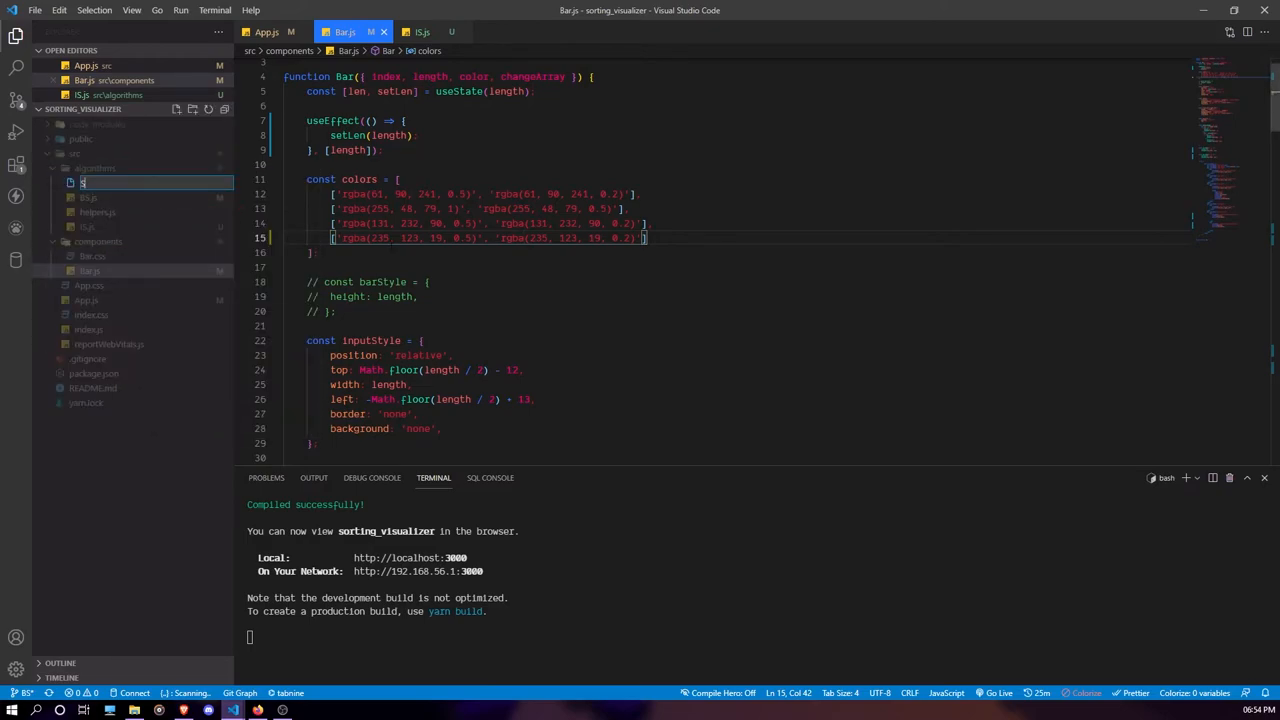
{"action": "type", "text": "election"}
{"action": "type", "text": "/"}
{"action": "type", "text": "."}
{"action": "type", "text": "js"}
{"action": "key", "text": "Return"}
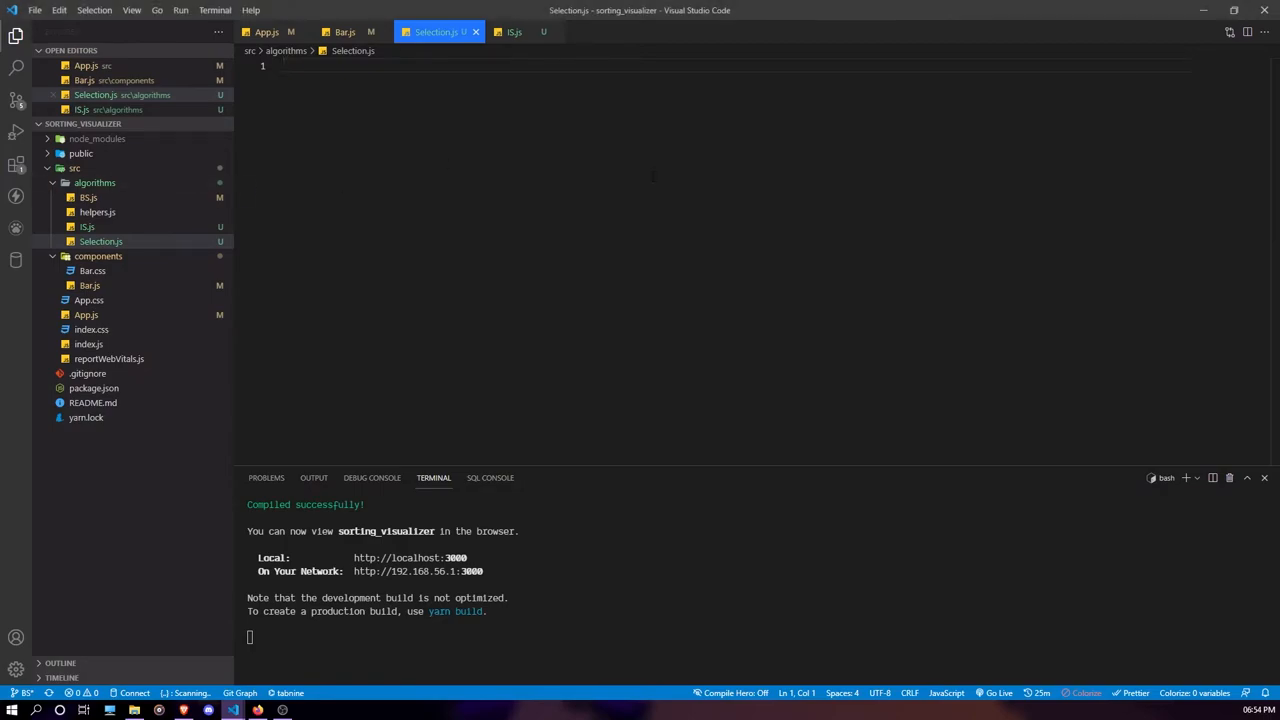
{"action": "type", "text": "impor"}
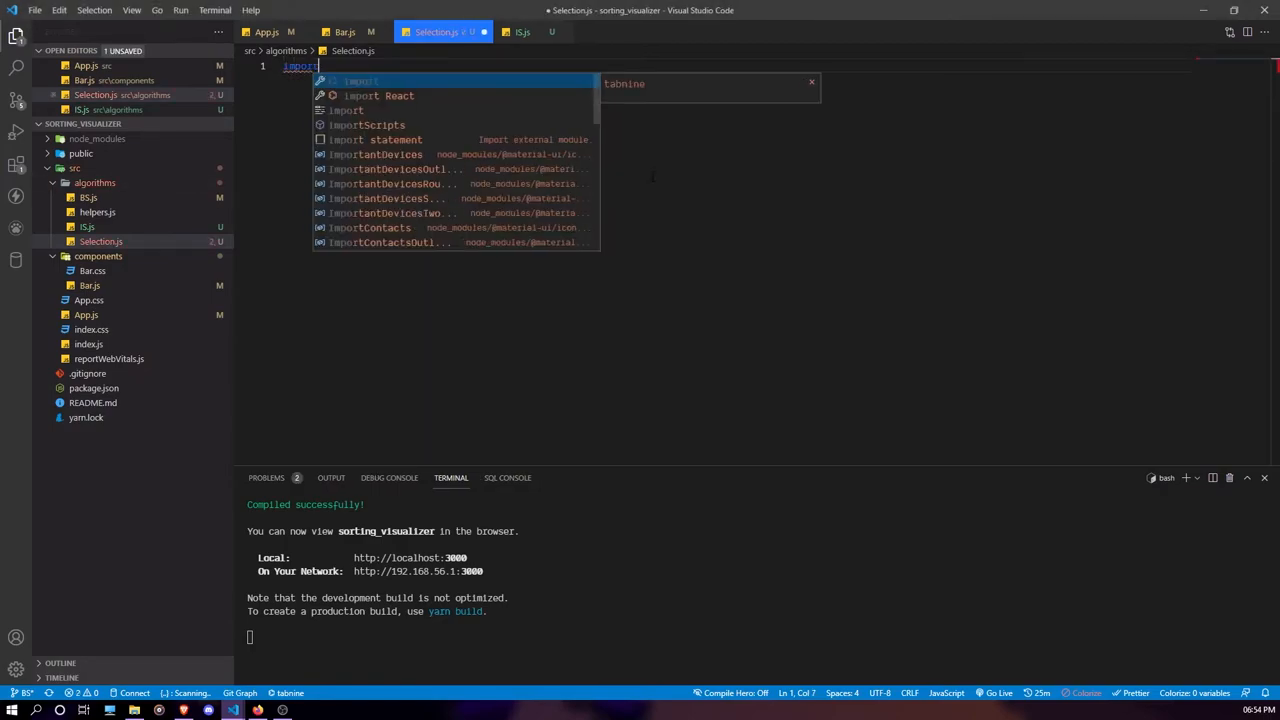
{"action": "type", "text": "t"}
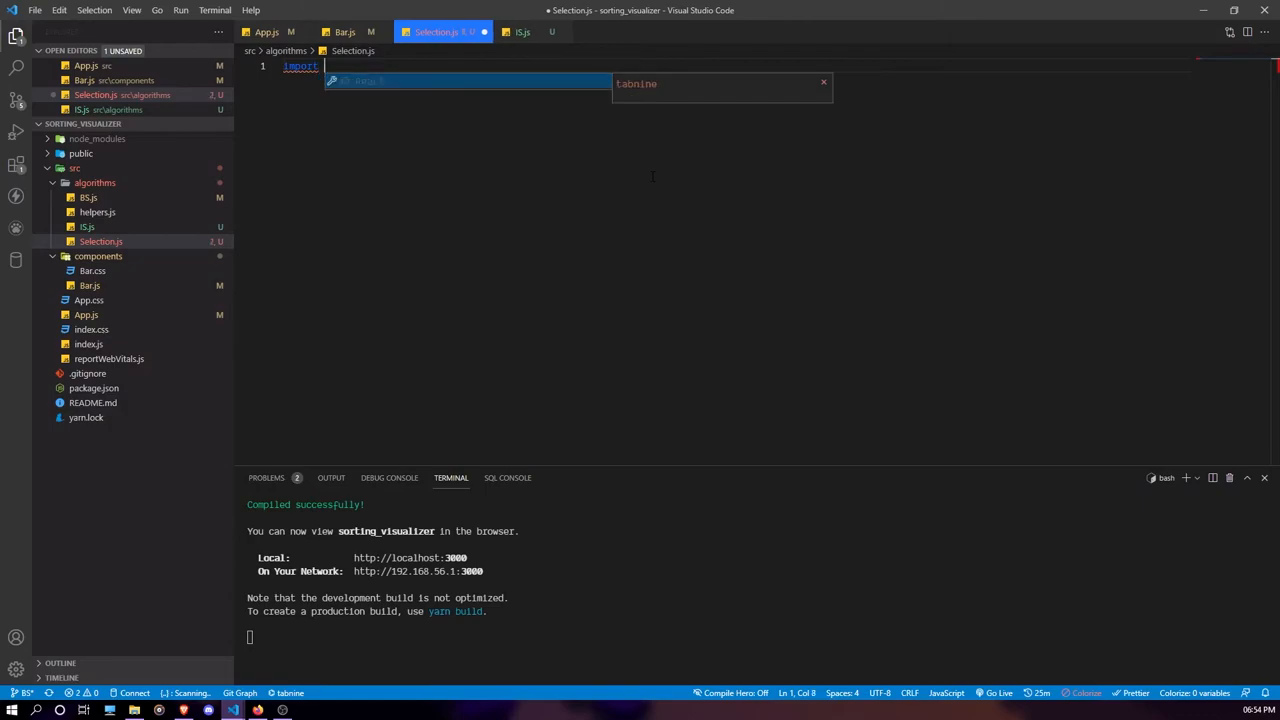
{"action": "type", "text": " {swap"}
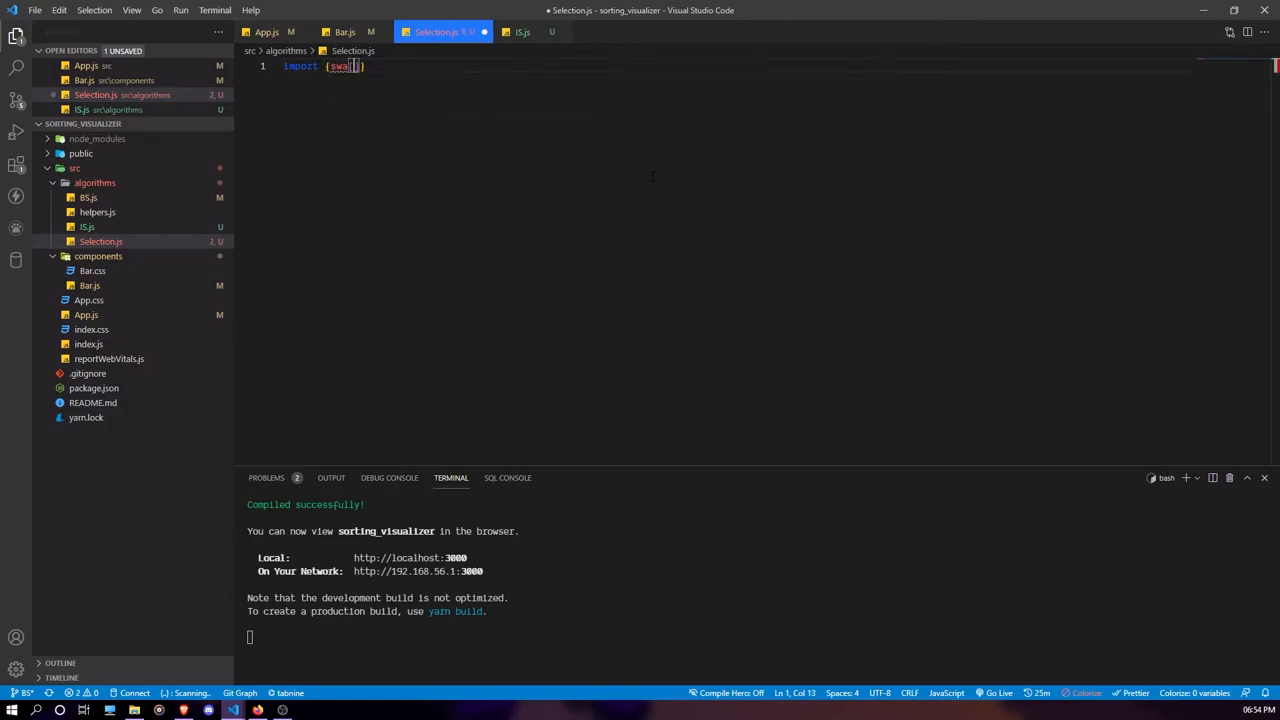
{"action": "type", "text": "} from './helpers'"}
Step: Finish the import { swap } from '../helpers' line, auto-format it and start the const selection = line
{"action": "key", "text": "Escape"}
{"action": "key", "text": "Return"}
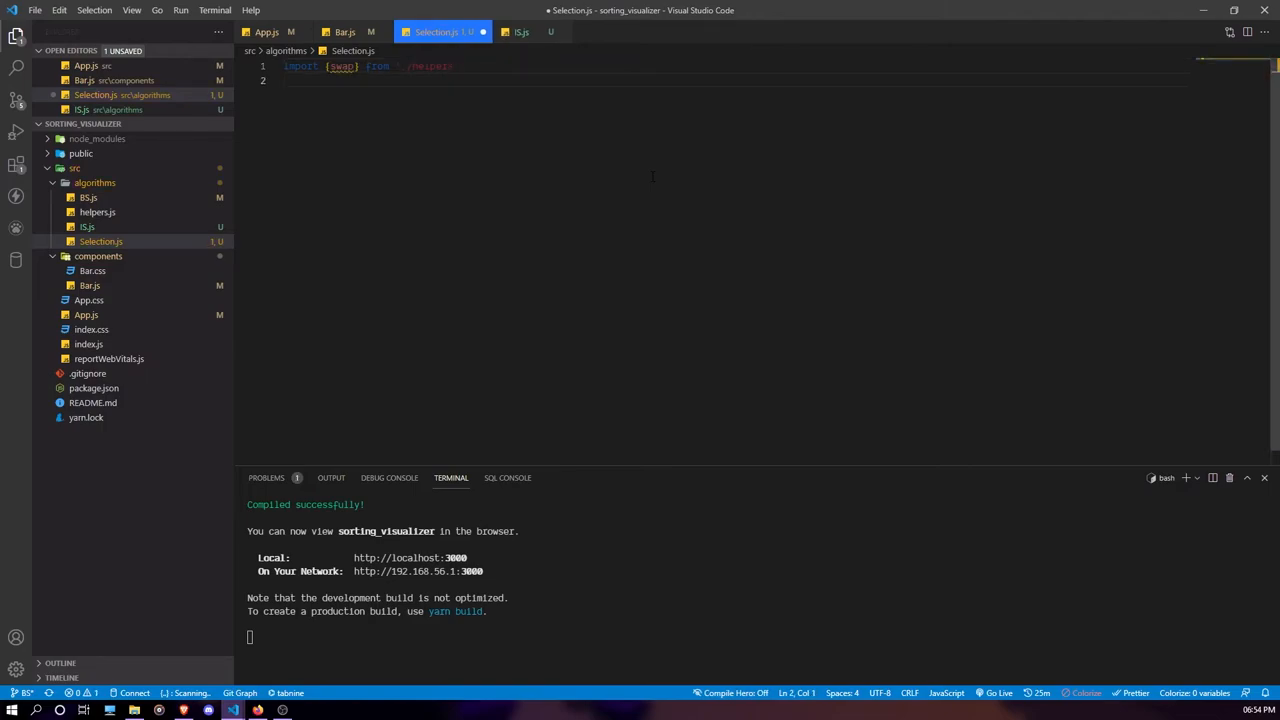
{"action": "key", "text": "Return"}
{"action": "key", "text": "shift+alt+f"}
{"action": "key", "text": "Return"}
{"action": "type", "text": "const selection"}
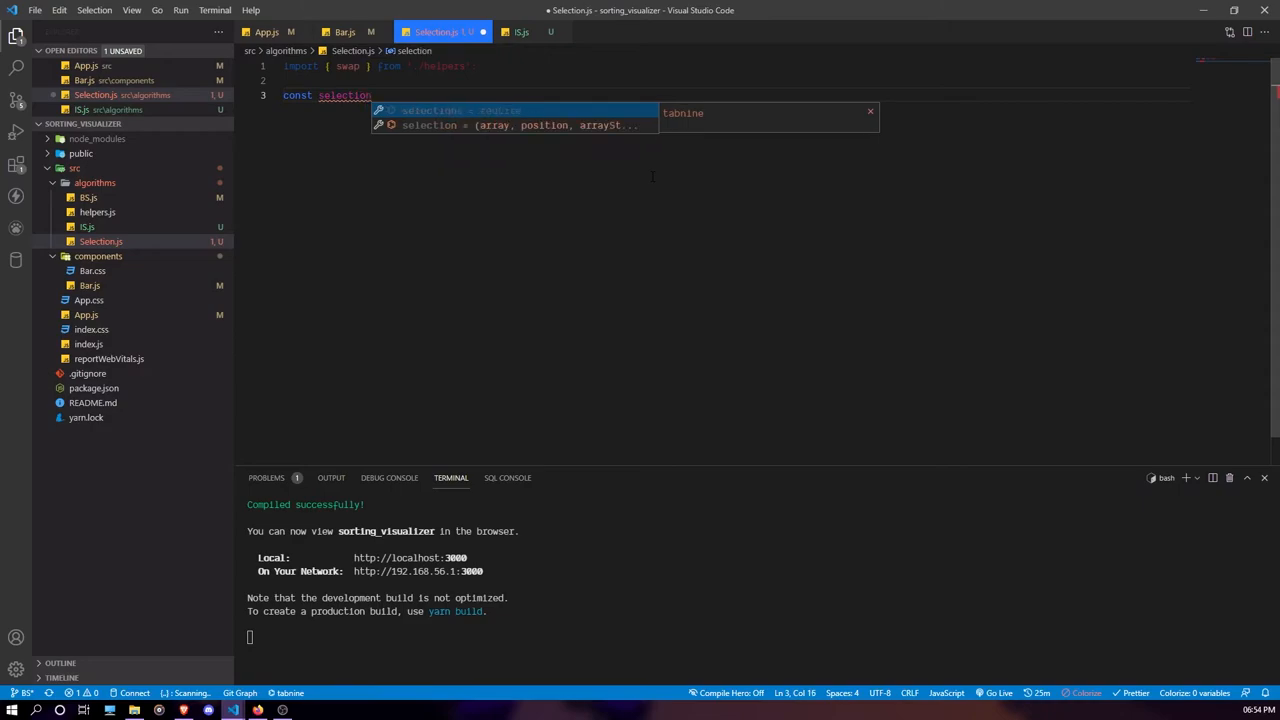
{"action": "type", "text": " ="}
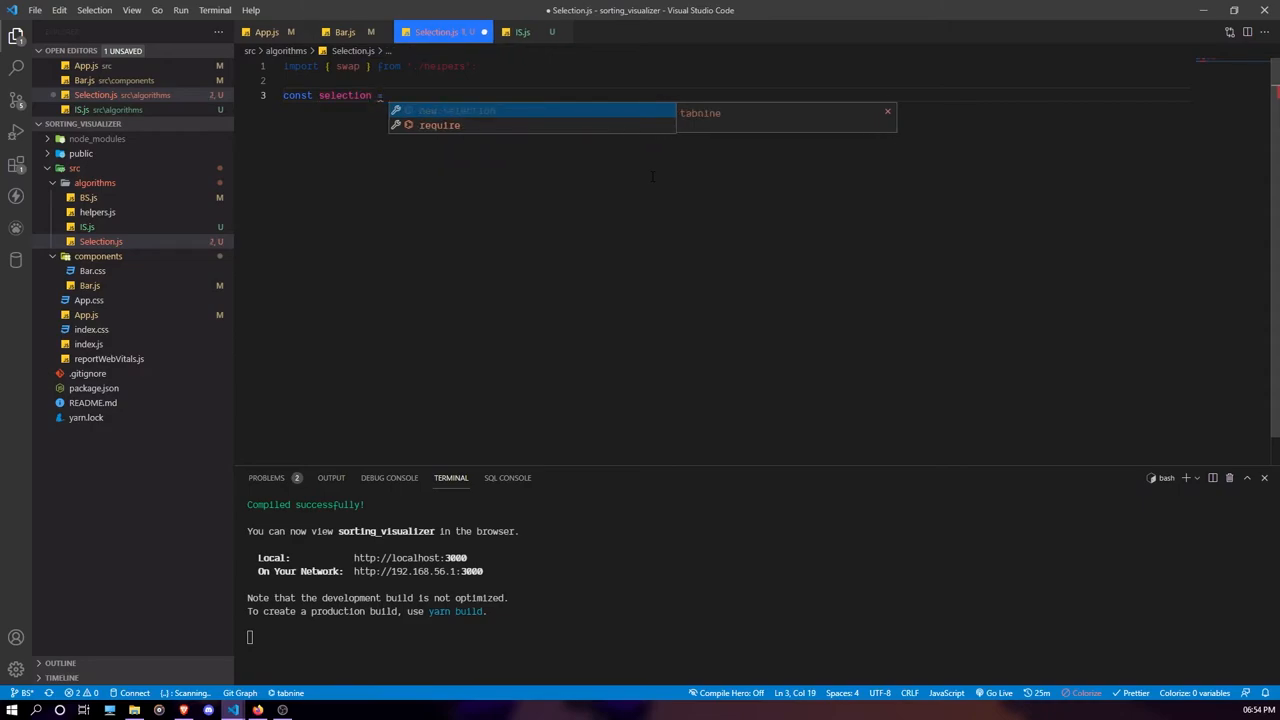
Step: Copy IS.js's (array, position, arraySteps, colorSteps) parameter list into selection as an arrow function with an empty body
{"action": "left_click", "coordinate": [350, 34]}
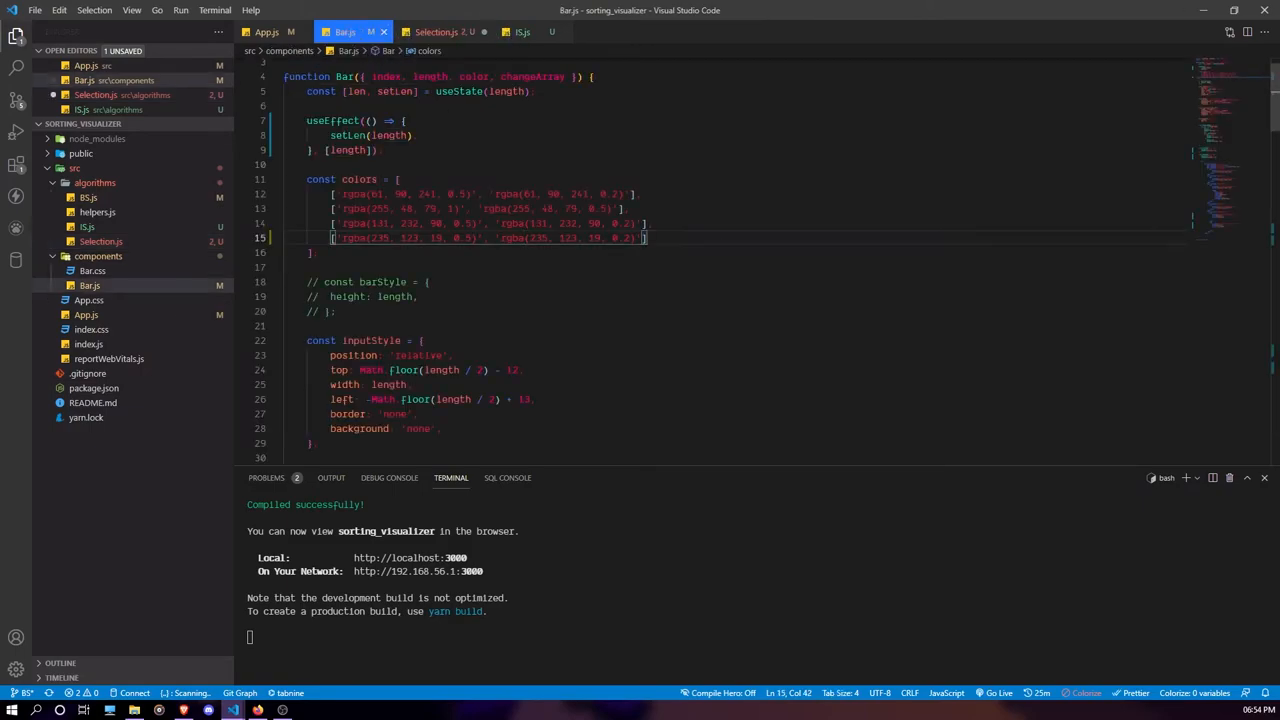
{"action": "scroll", "coordinate": [523, 238], "scroll_direction": "up", "scroll_amount": 1}
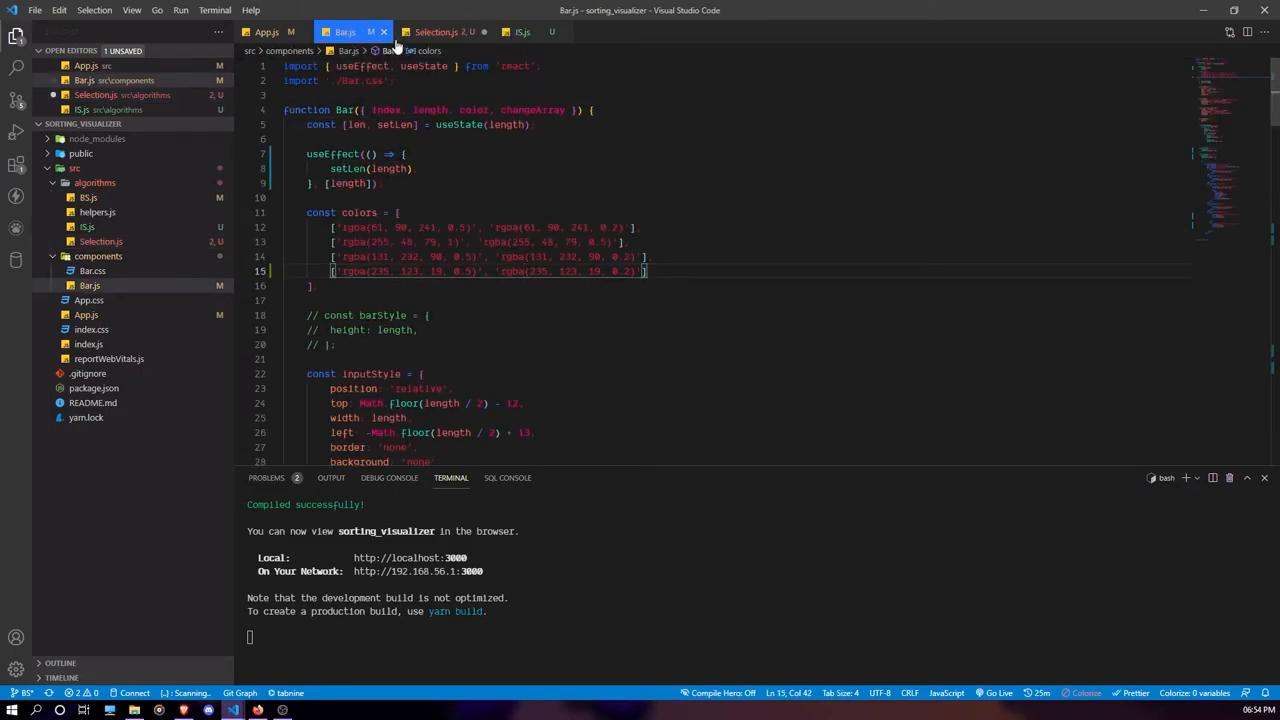
{"action": "left_click", "coordinate": [506, 34]}
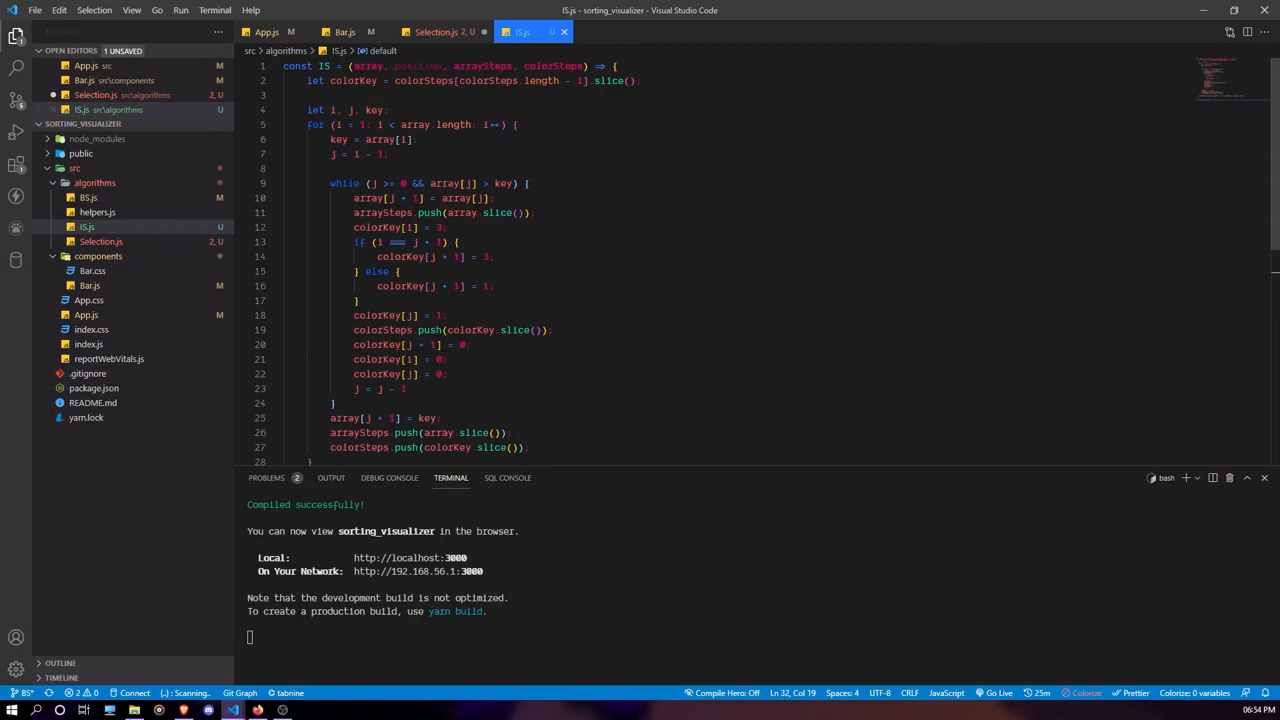
{"action": "left_click_drag", "start_coordinate": [349, 66], "coordinate": [589, 66]}
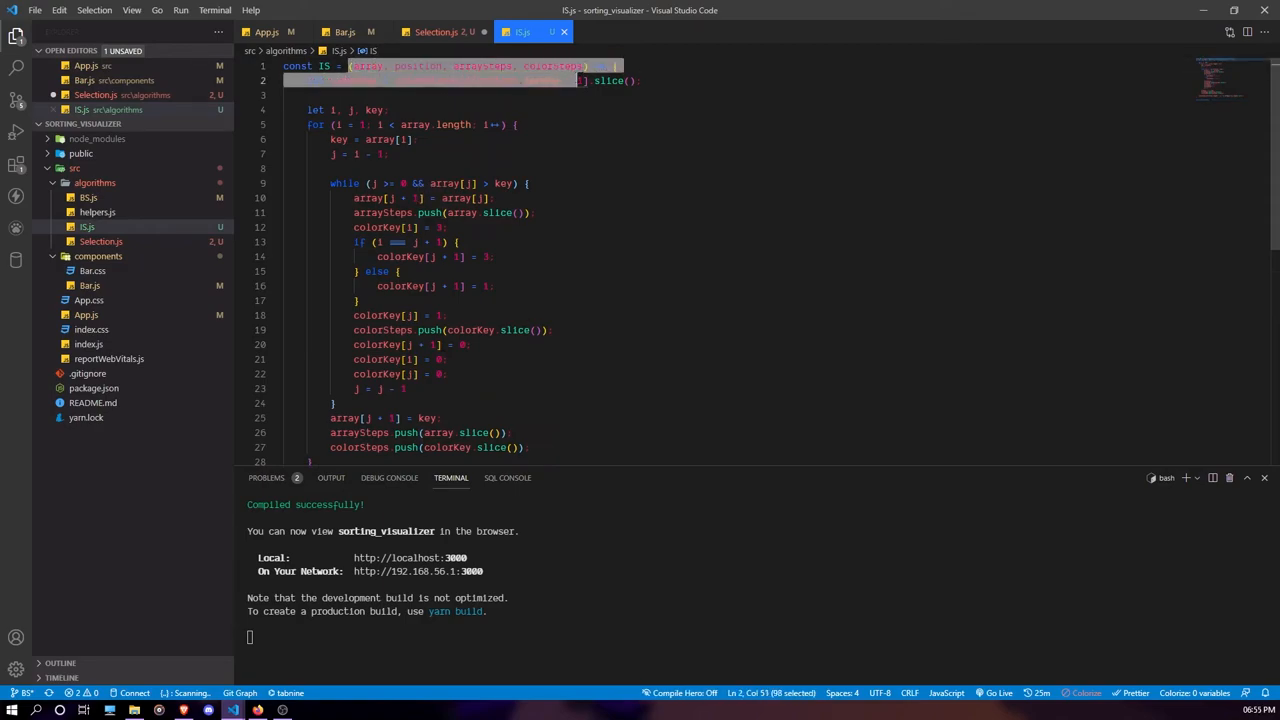
{"action": "key", "text": "ctrl+c"}
{"action": "left_click", "coordinate": [462, 32]}
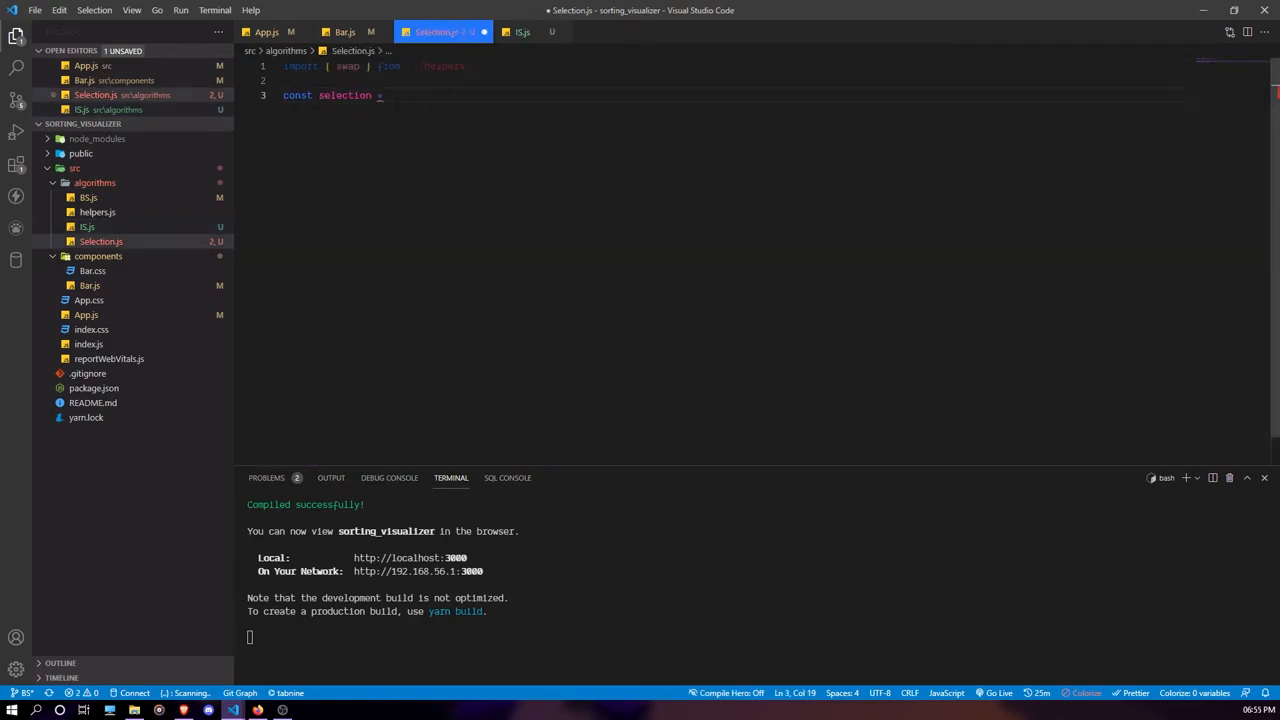
{"action": "key", "text": "ctrl+v"}
{"action": "type", "text": "=> {"}
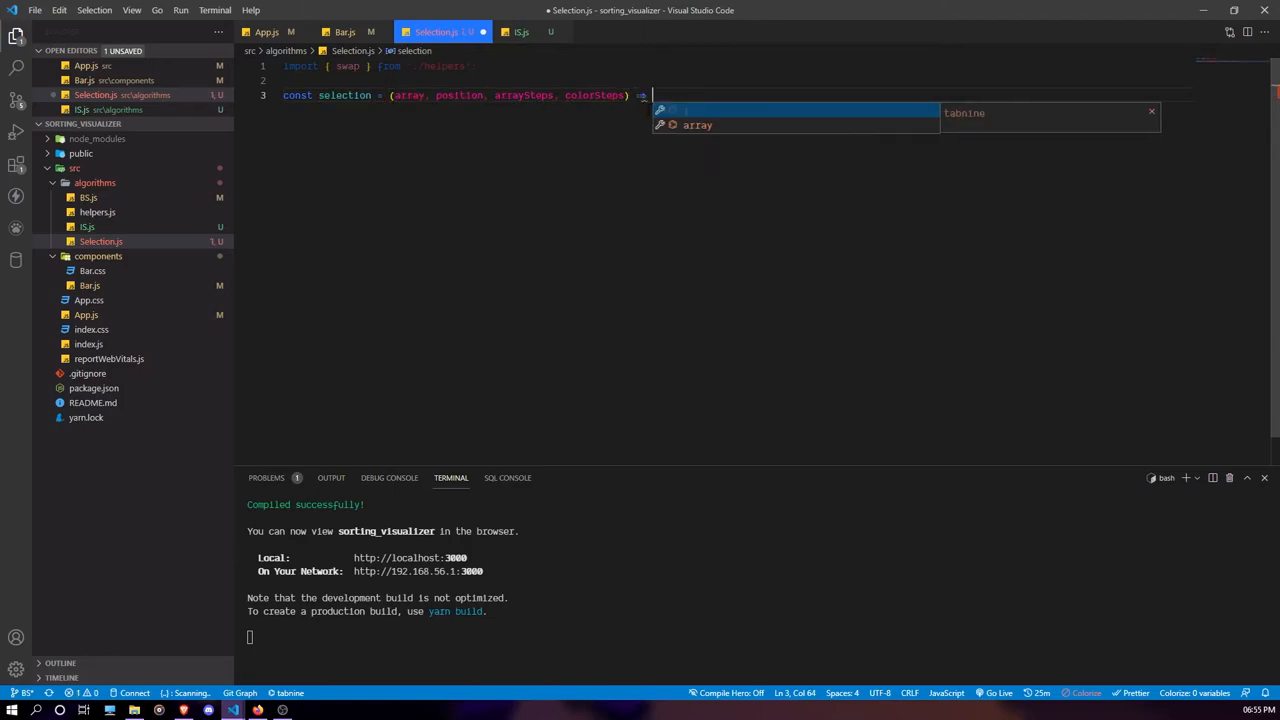
{"action": "key", "text": "Return"}
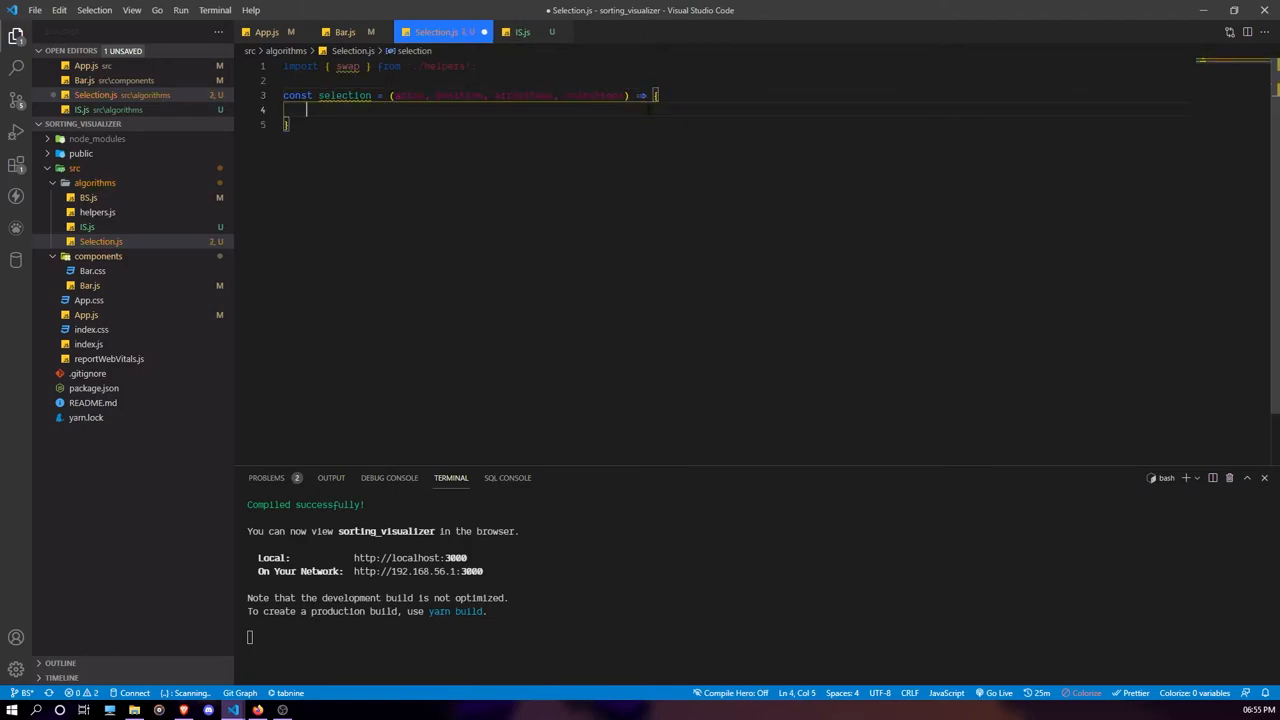
{"action": "left_click", "coordinate": [522, 32]}
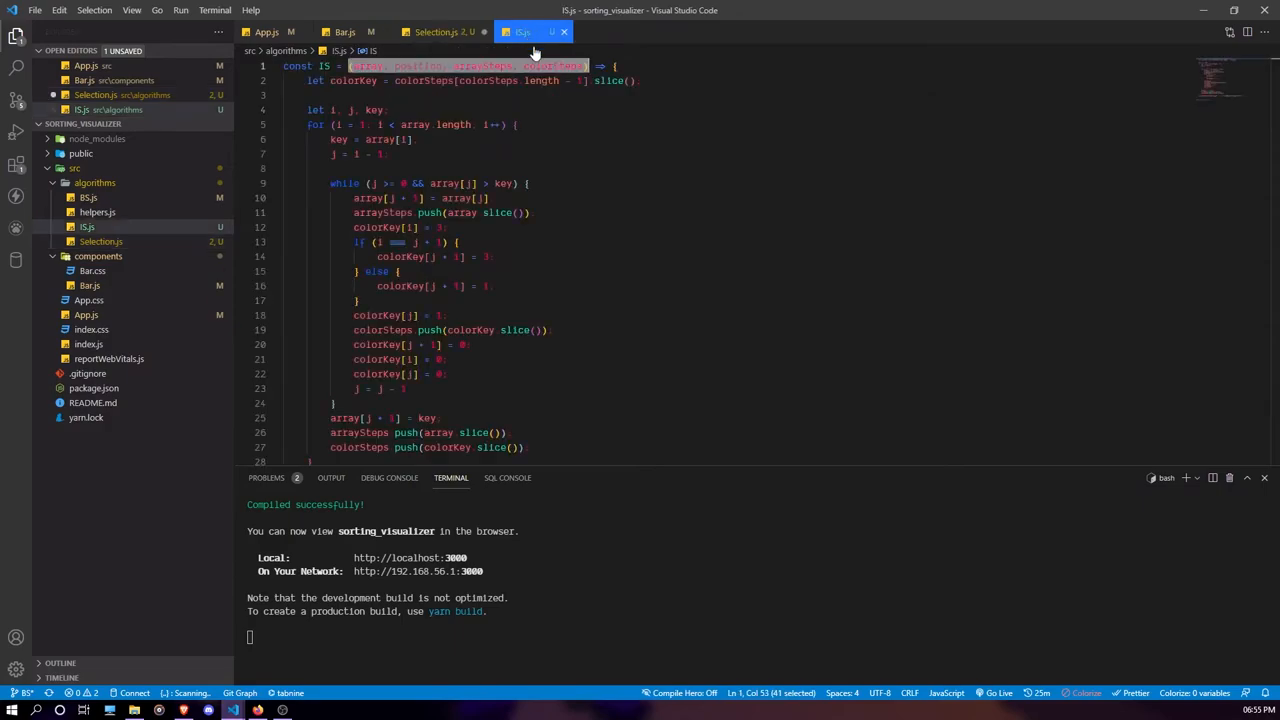
{"action": "left_click_drag", "start_coordinate": [641, 80], "coordinate": [307, 80]}
Step: Copy the colorKey initialisation line from IS.js into the selection function body
{"action": "key", "text": "ctrl+c"}
{"action": "left_click", "coordinate": [436, 32]}
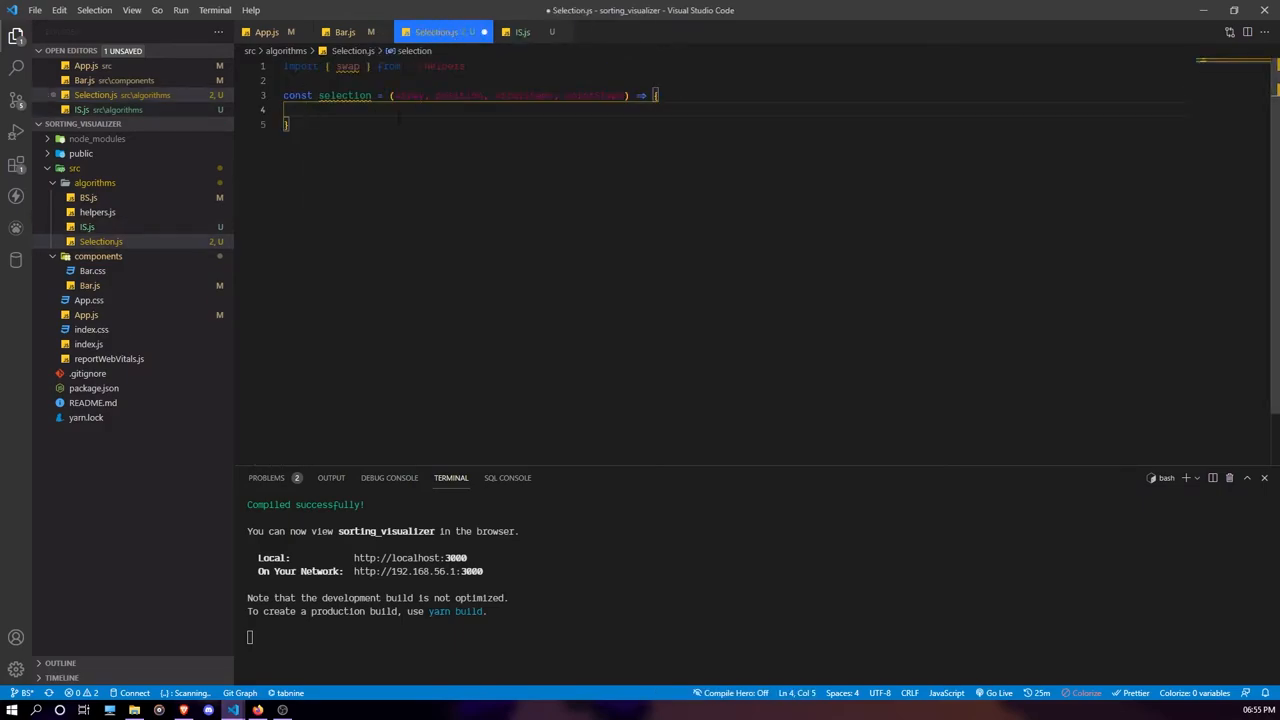
{"action": "key", "text": "ctrl+v"}
{"action": "key", "text": "ctrl+z"}
{"action": "left_click", "coordinate": [399, 112]}
{"action": "key", "text": "ctrl+v"}
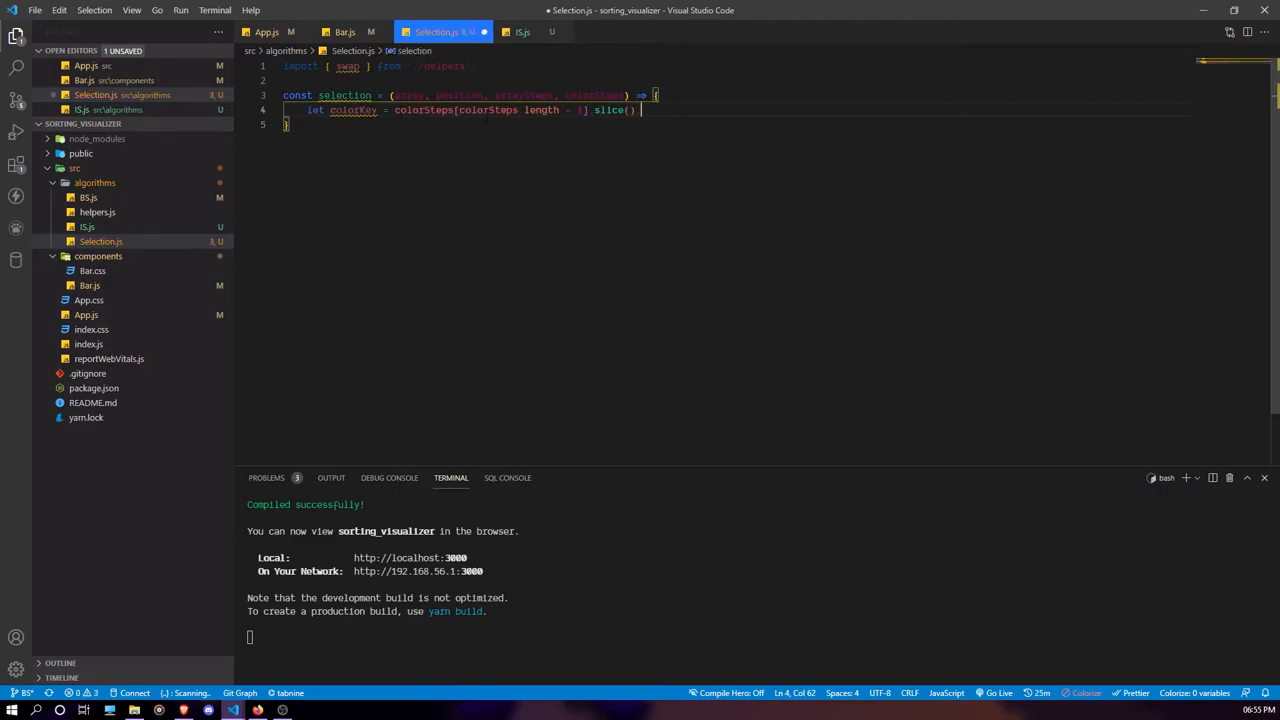
{"action": "key", "text": "Return"}
{"action": "type", "text": "for (let i = 0; i < array"}
Step: Write the outer for loop over i up to array.length and set min_index = i inside it
{"action": "key", "text": "BackSpace"}
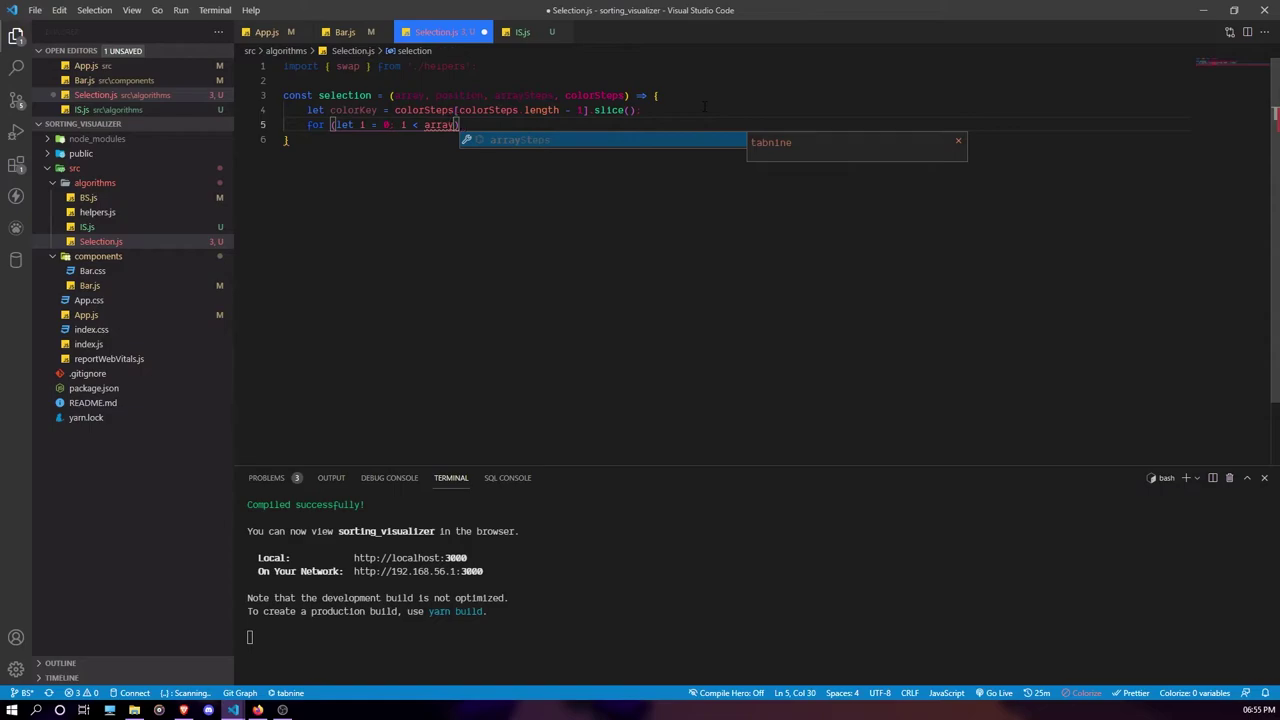
{"action": "type", "text": ".len"}
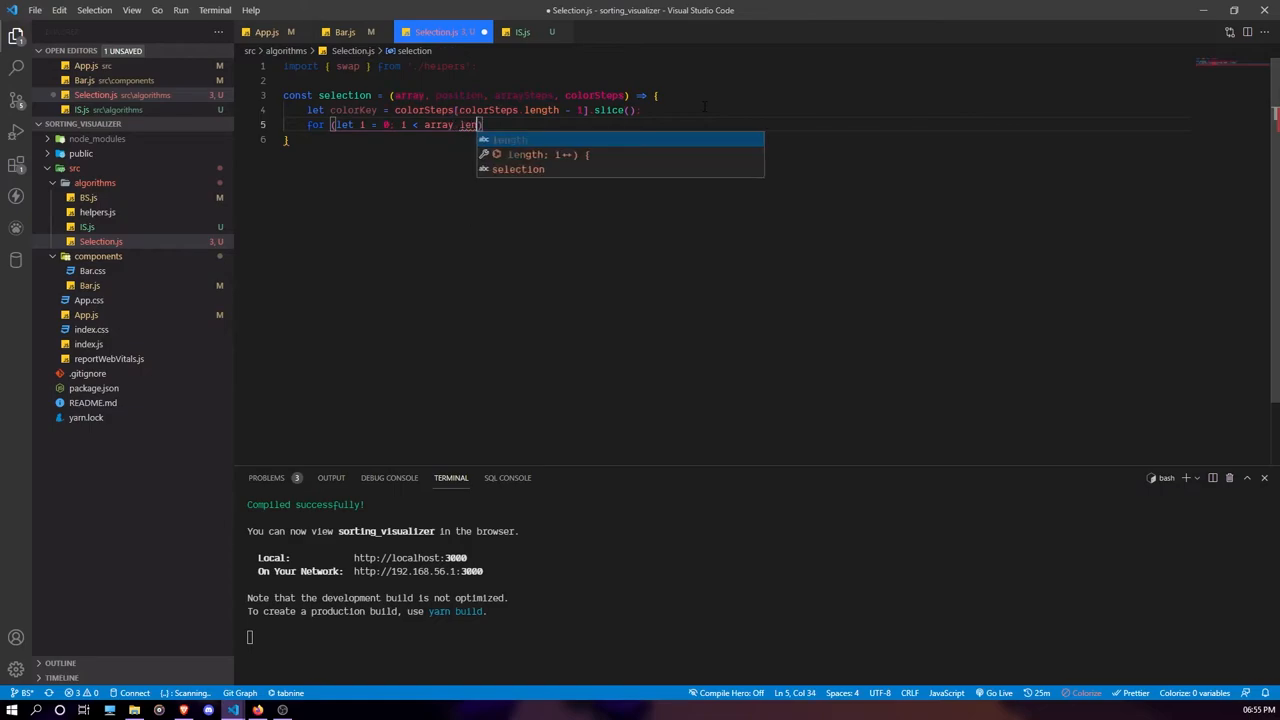
{"action": "type", "text": "ght"}
{"action": "key", "text": "BackSpace"}
{"action": "key", "text": "BackSpace"}
{"action": "type", "text": "th"}
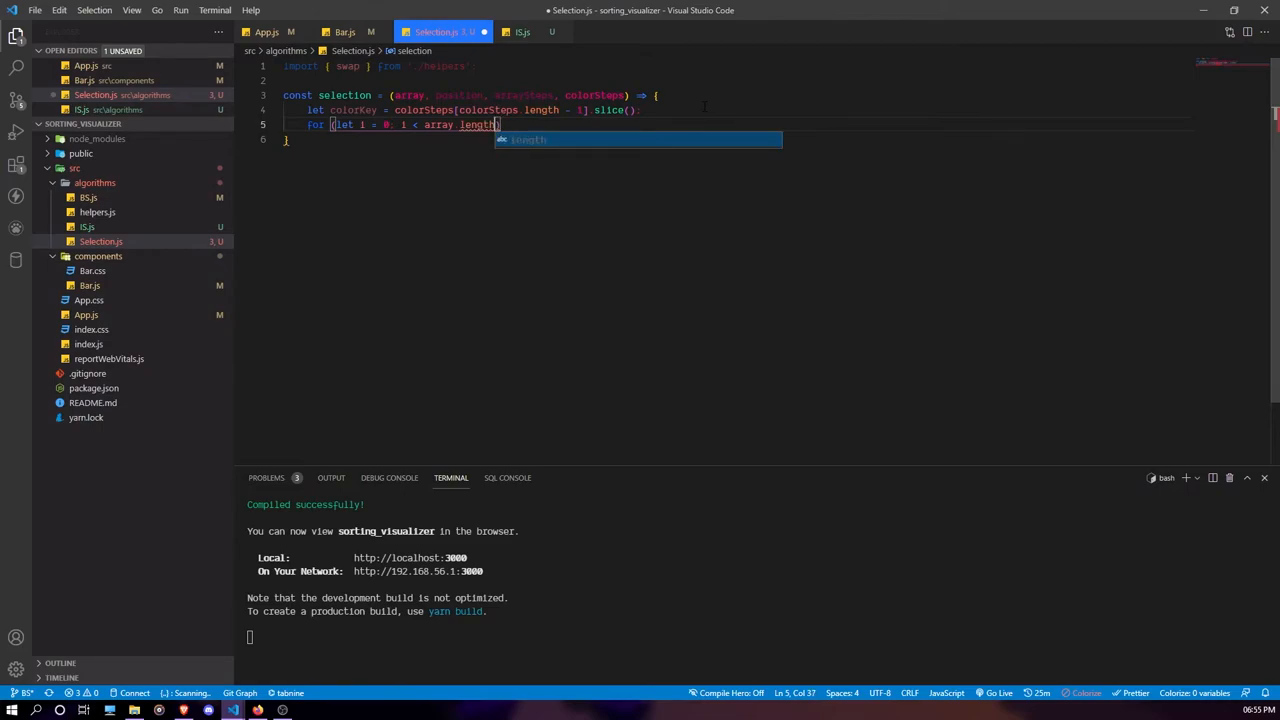
{"action": "type", "text": ";"}
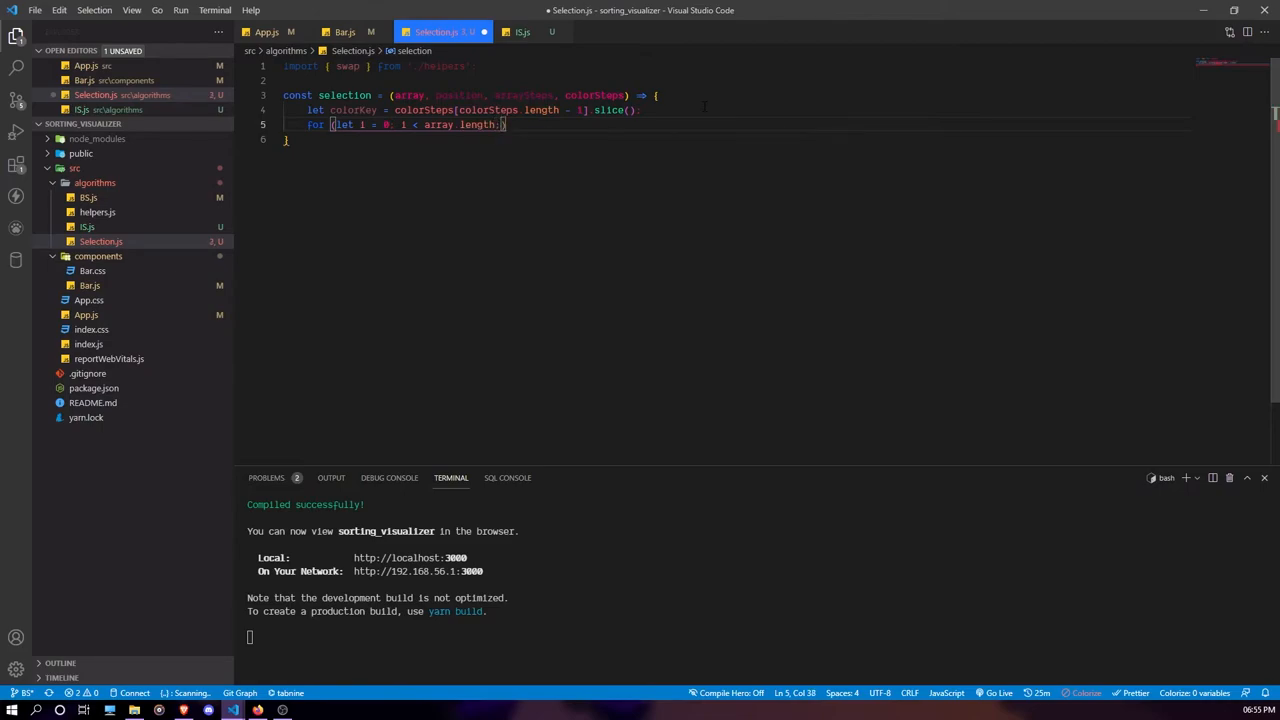
{"action": "key", "text": "BackSpace"}
{"action": "type", "text": "- 1;"}
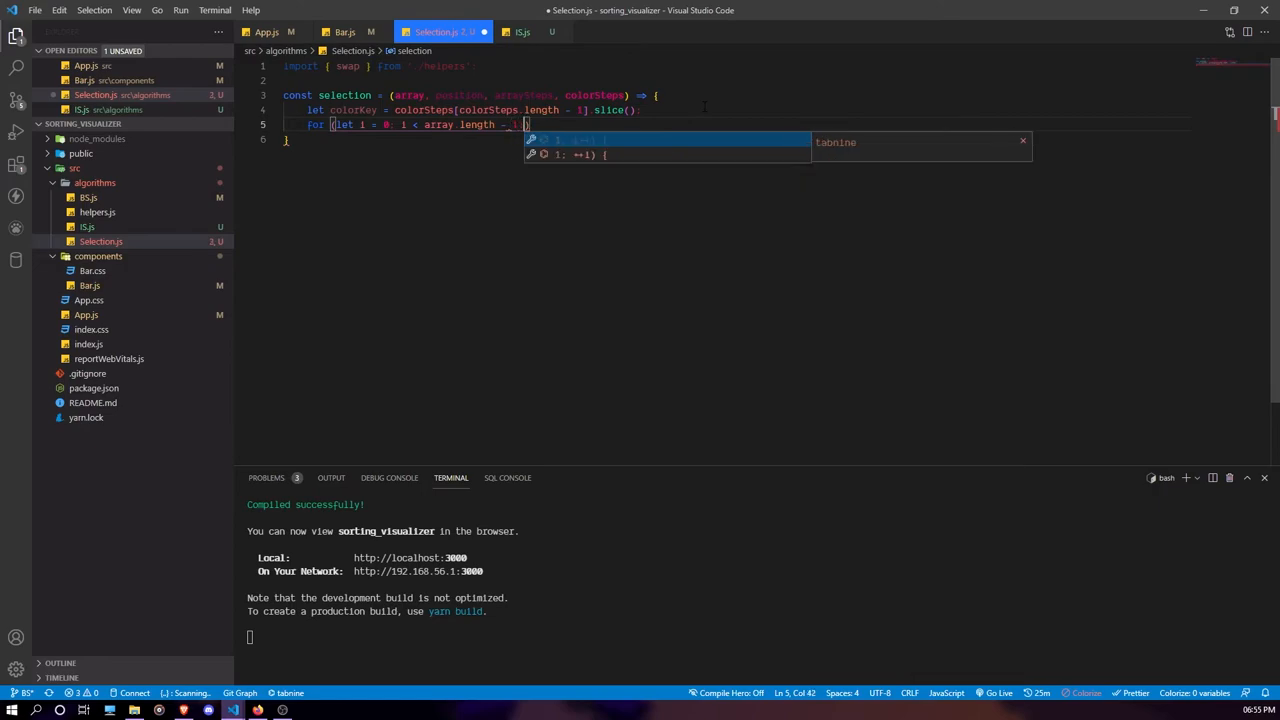
{"action": "type", "text": " i ++) {"}
{"action": "key", "text": "Return"}
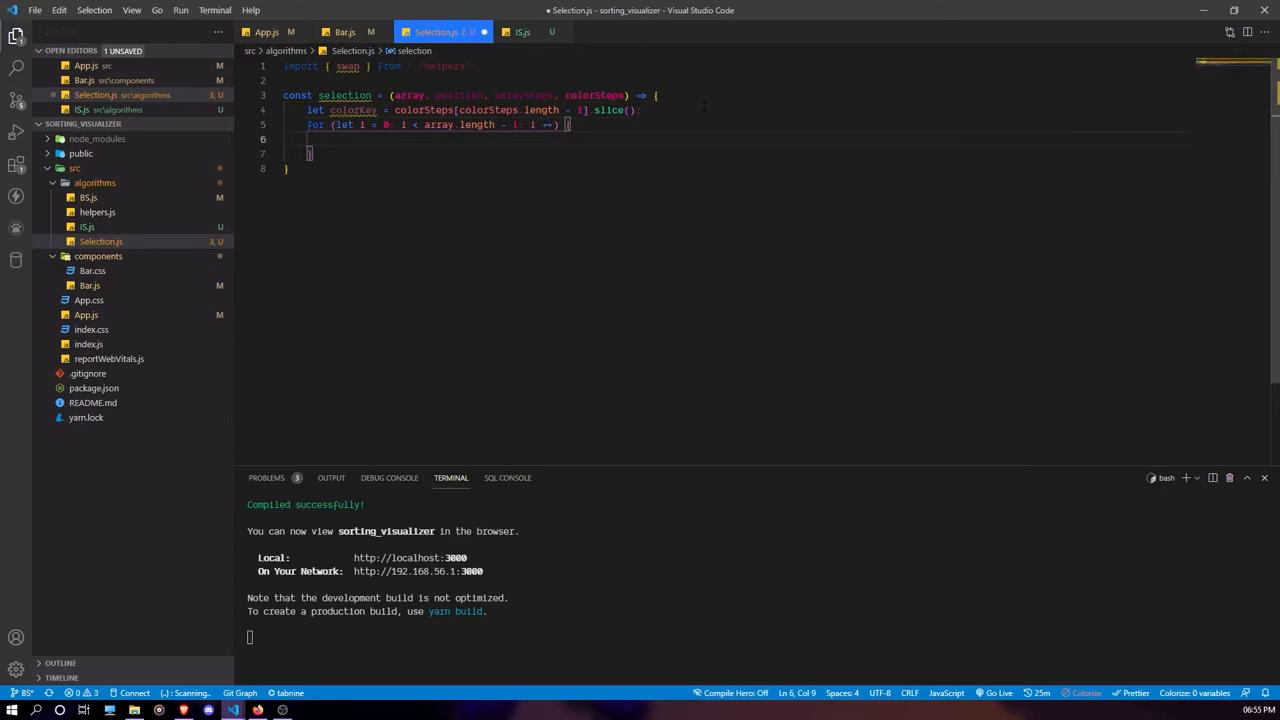
{"action": "type", "text": "let "}
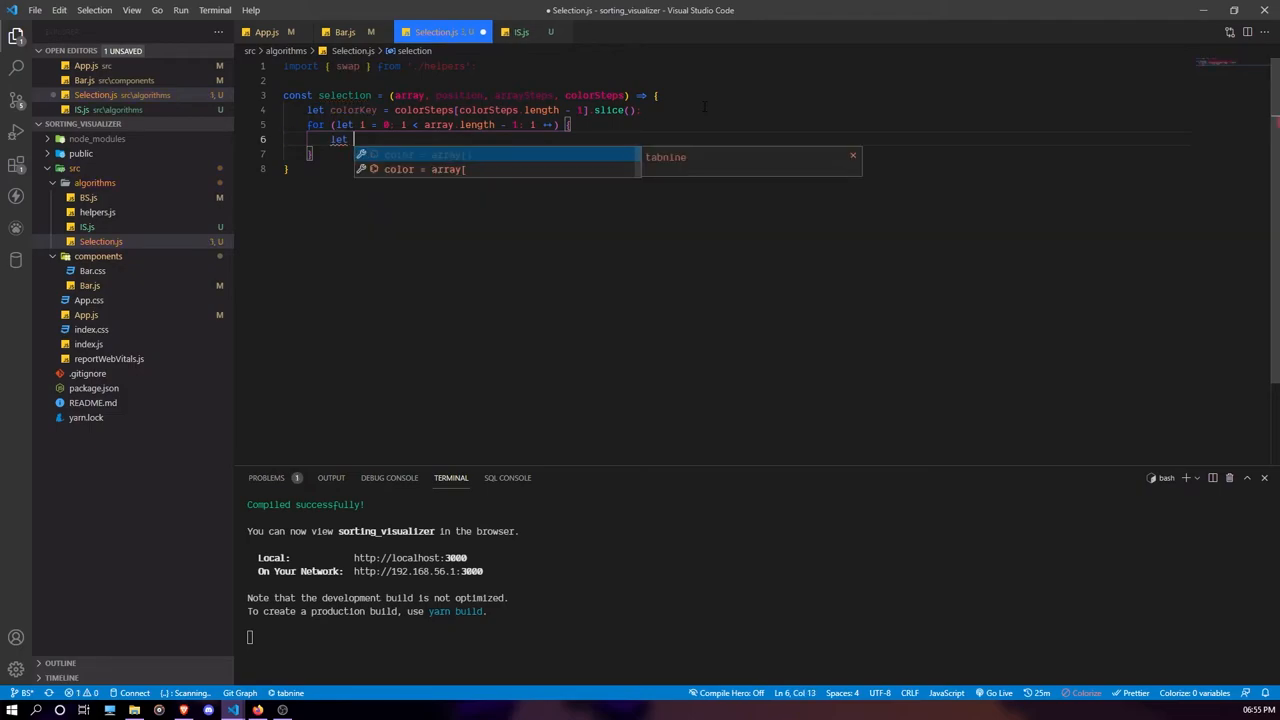
{"action": "type", "text": "min_indec"}
{"action": "key", "text": "BackSpace"}
{"action": "type", "text": "x"}
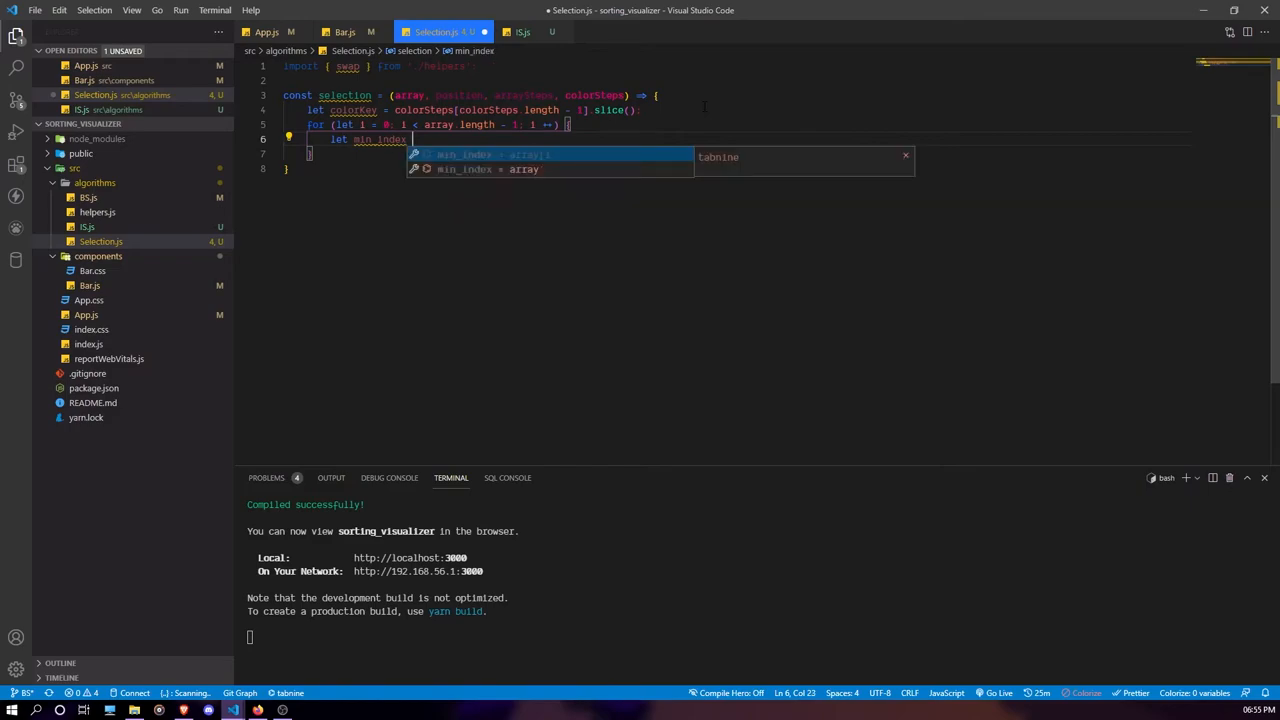
{"action": "type", "text": " = i;"}
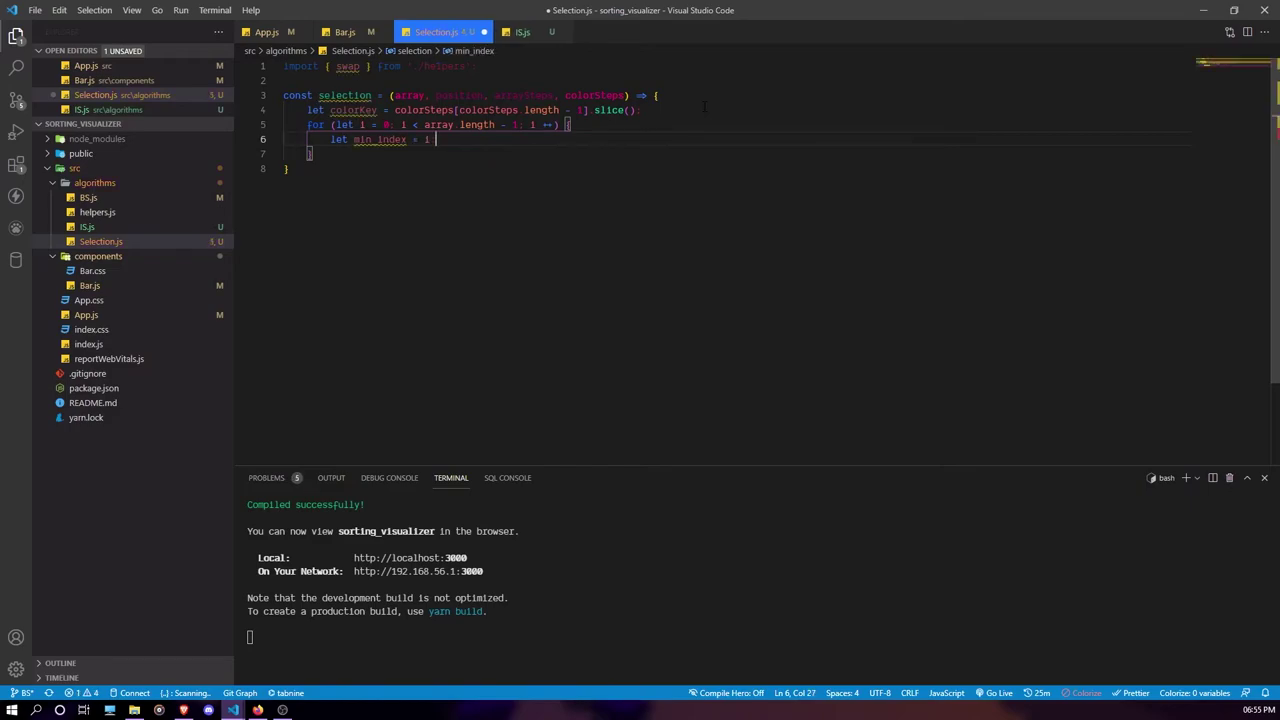
{"action": "key", "text": "Return"}
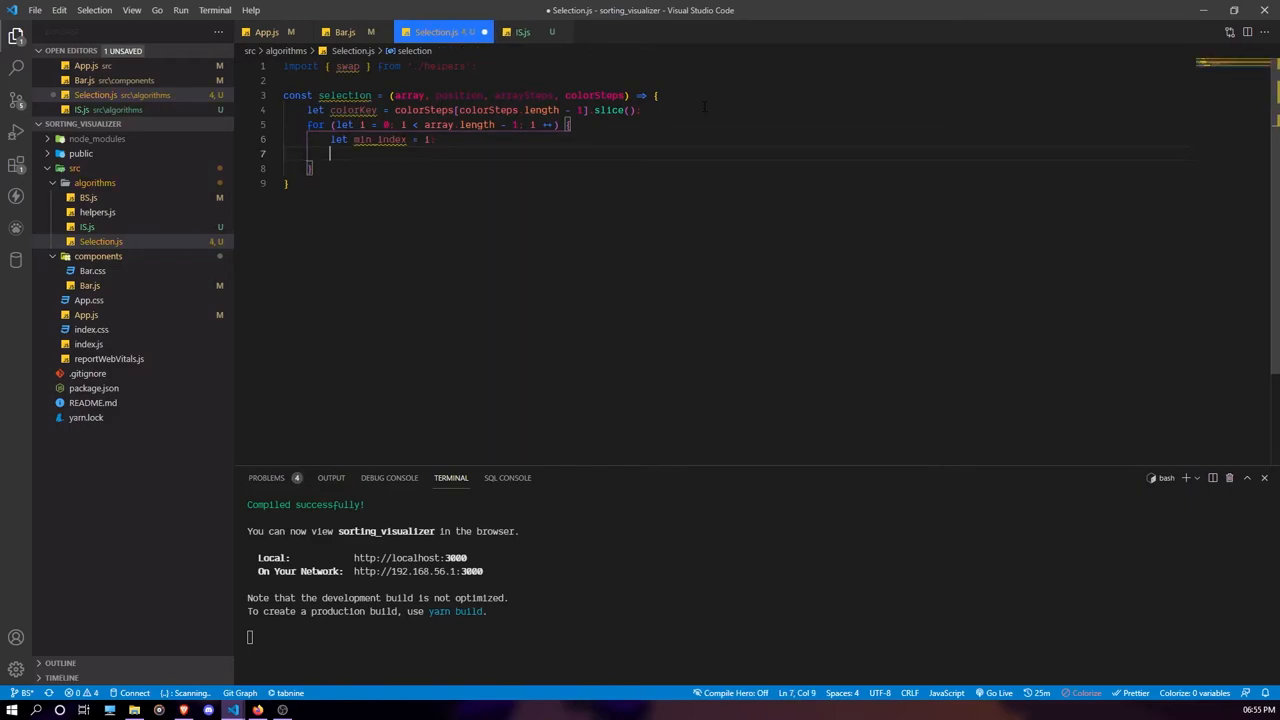
{"action": "type", "text": "for "}
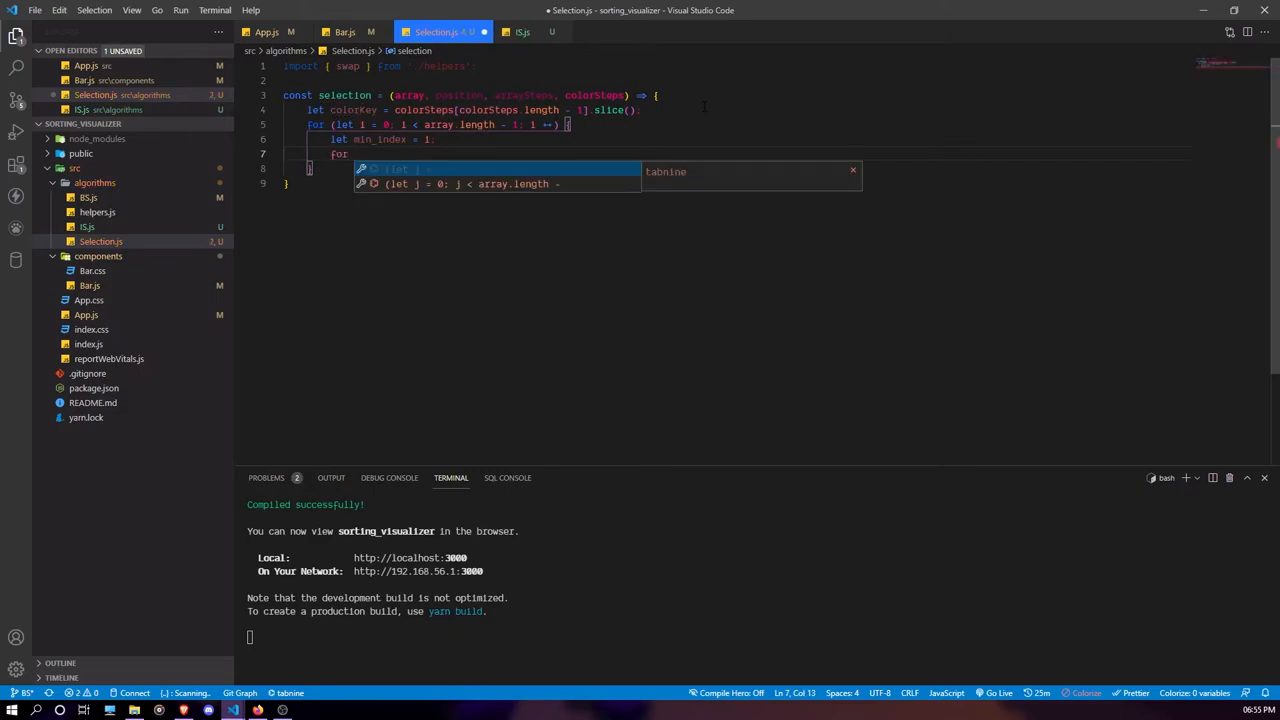
{"action": "type", "text": "(let j = 1"}
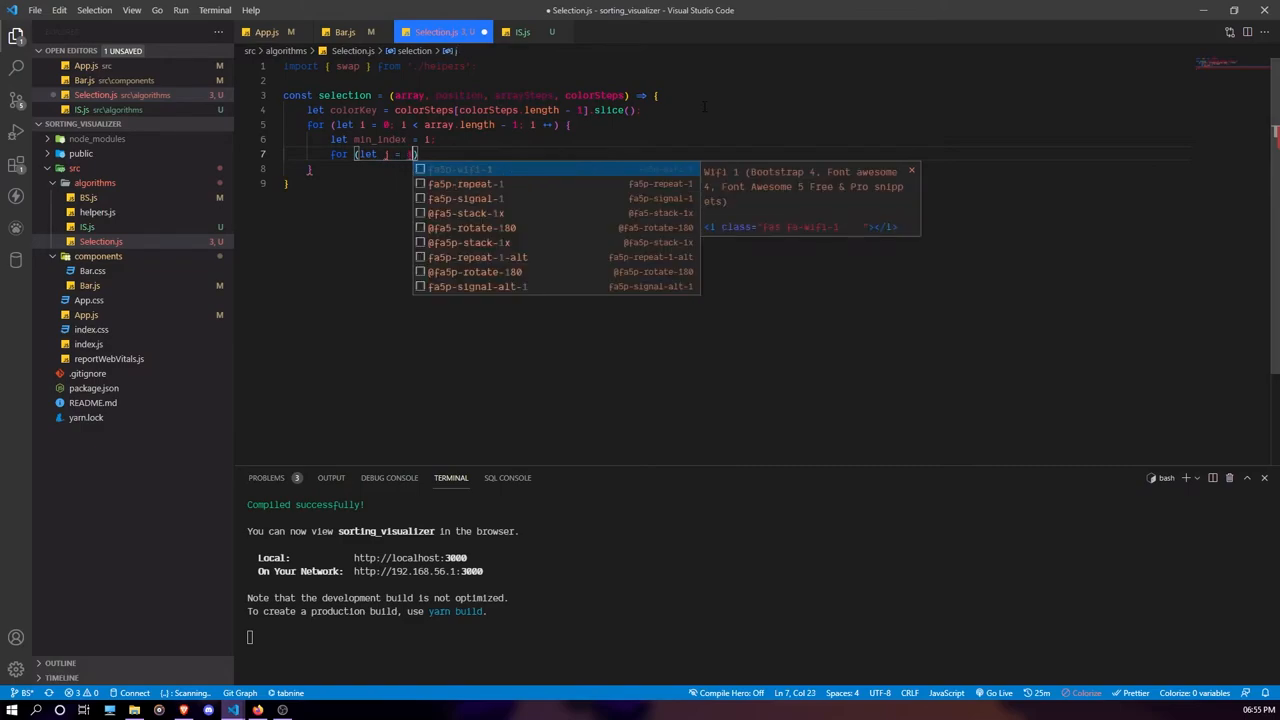
{"action": "type", "text": " + 1; "}
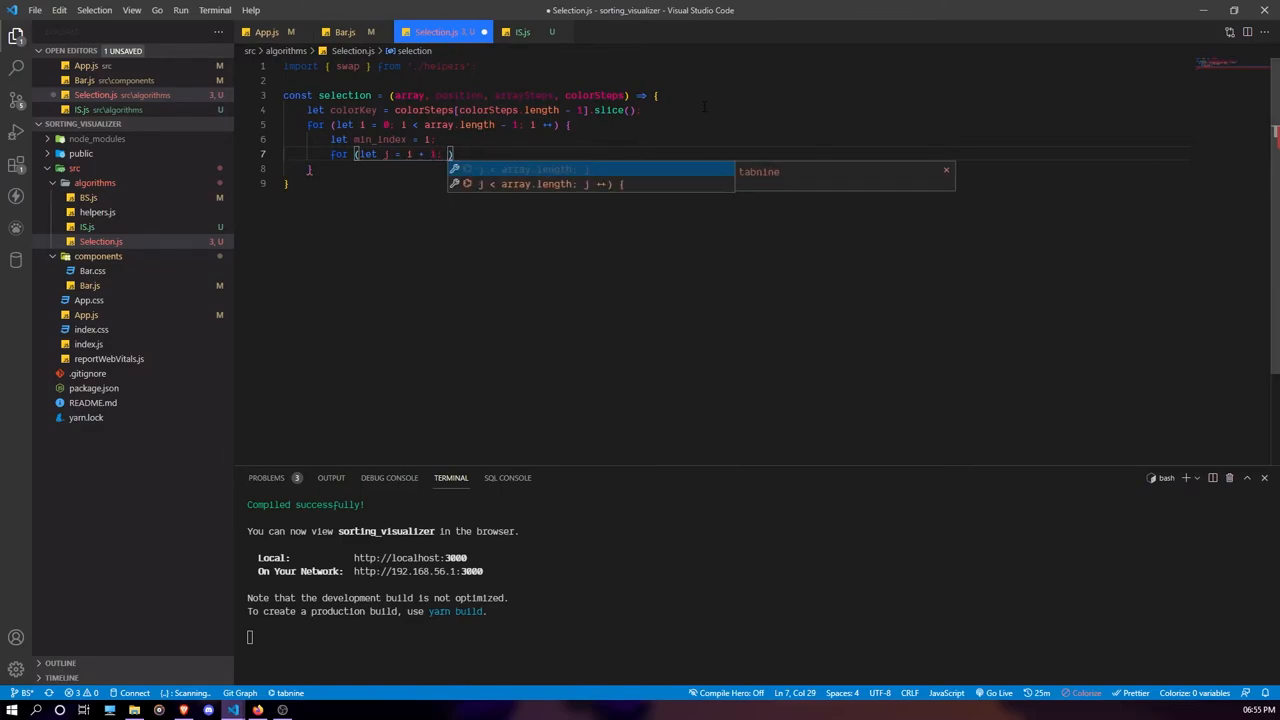
{"action": "type", "text": "j < array."}
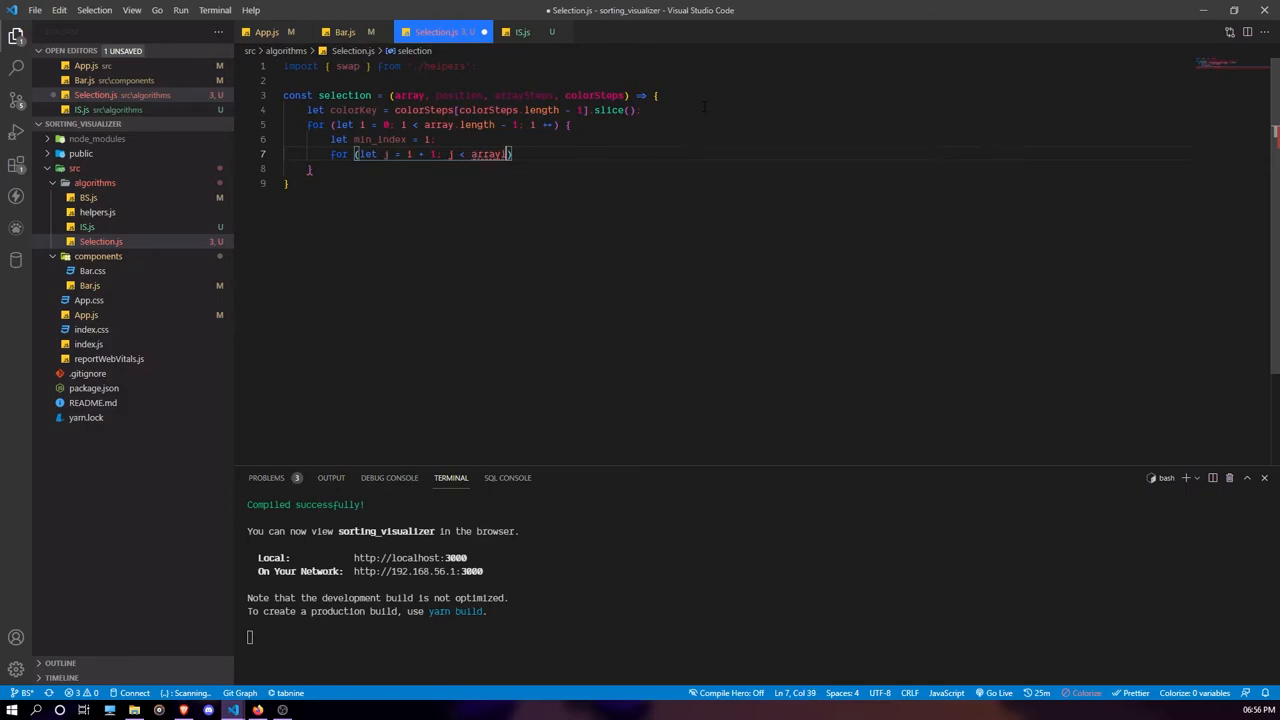
Step: Add the inner loop from i + 1 with an if setting min_index = j when array[j] < arraySteps[min_index]
{"action": "key", "text": "BackSpace"}
{"action": "type", "text": ".leg"}
{"action": "key", "text": "Tab"}
{"action": "type", "text": "; j ++) {"}
{"action": "key", "text": "Return"}
{"action": "type", "text": "if a"}
{"action": "key", "text": "BackSpace"}
{"action": "type", "text": "(arra"}
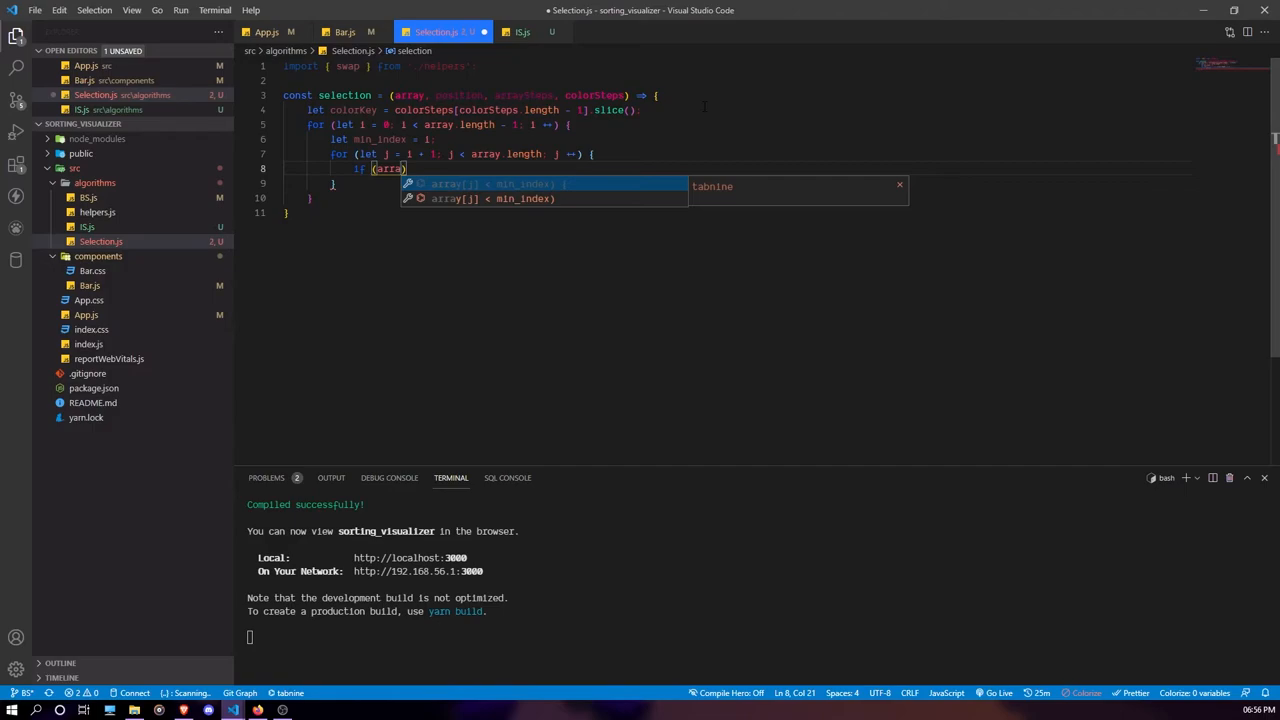
{"action": "key", "text": "Tab"}
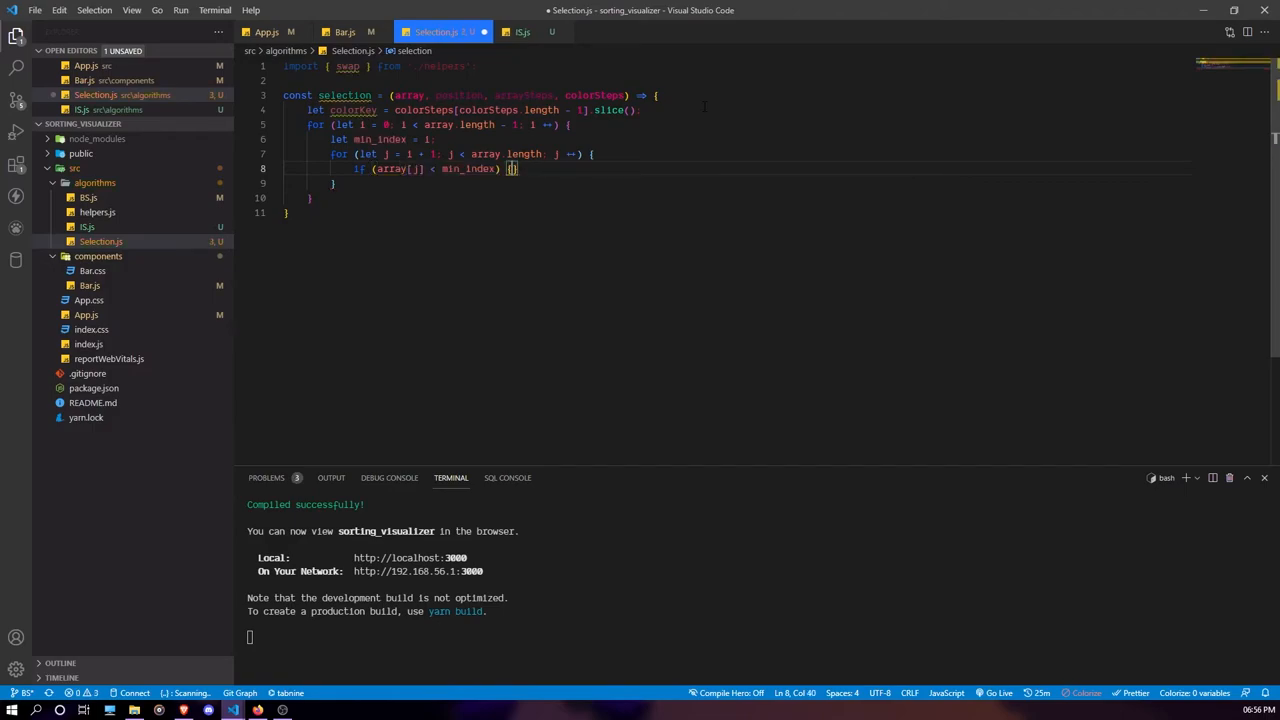
{"action": "key", "text": "Left"}
{"action": "key", "text": "Left"}
{"action": "key", "text": "Left"}
{"action": "key", "text": "ctrl+shift+Left"}
{"action": "key", "text": "BackSpace"}
{"action": "type", "text": "arra"}
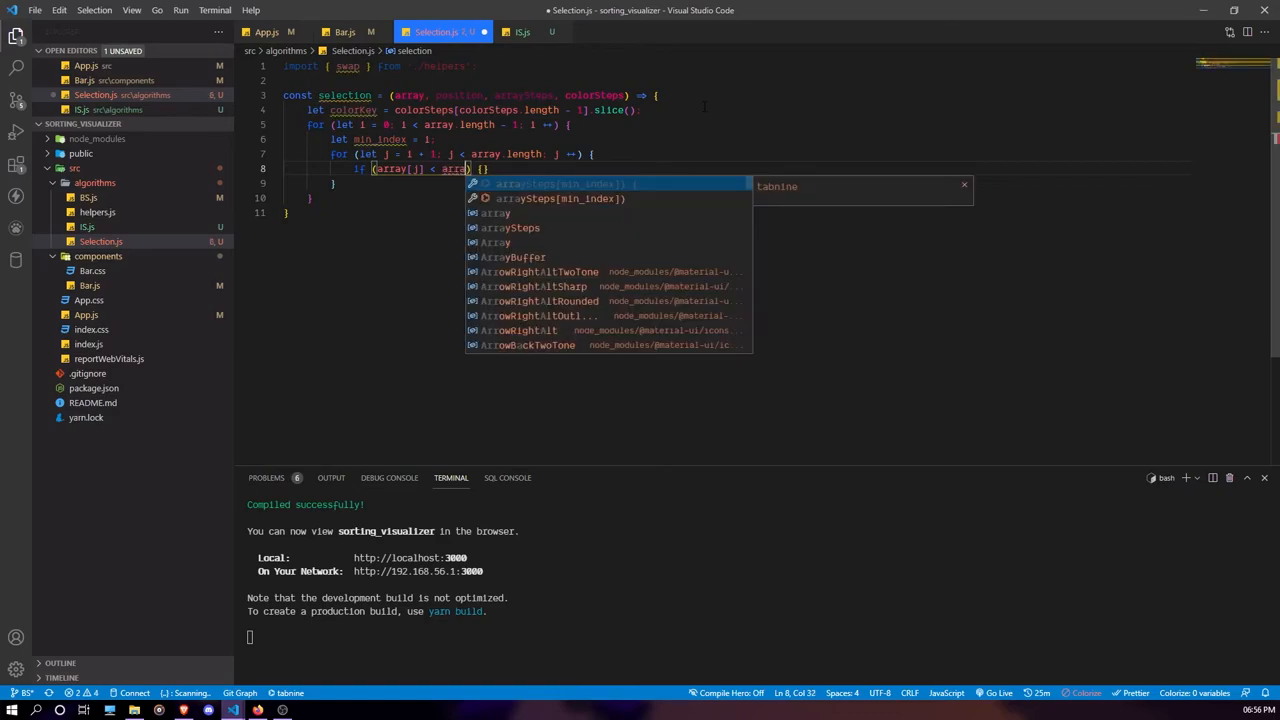
{"action": "key", "text": "Down"}
{"action": "key", "text": "Tab"}
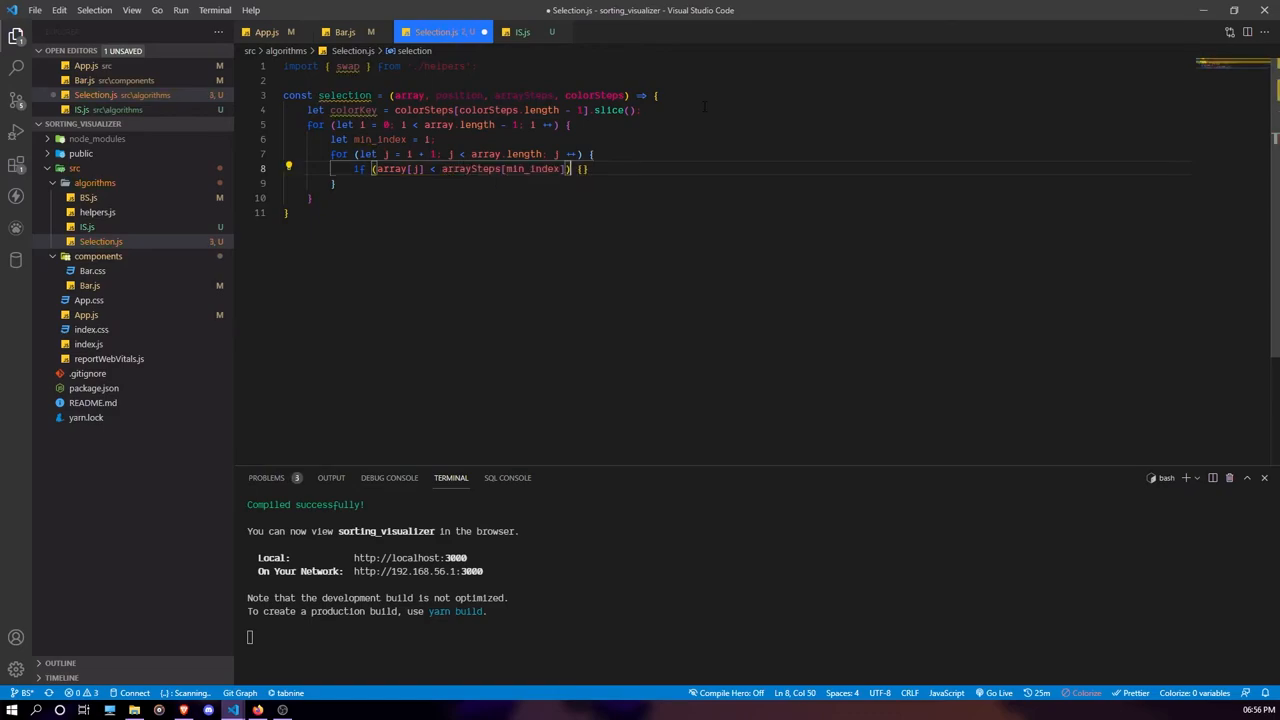
{"action": "type", "text": "{"}
{"action": "key", "text": "Return"}
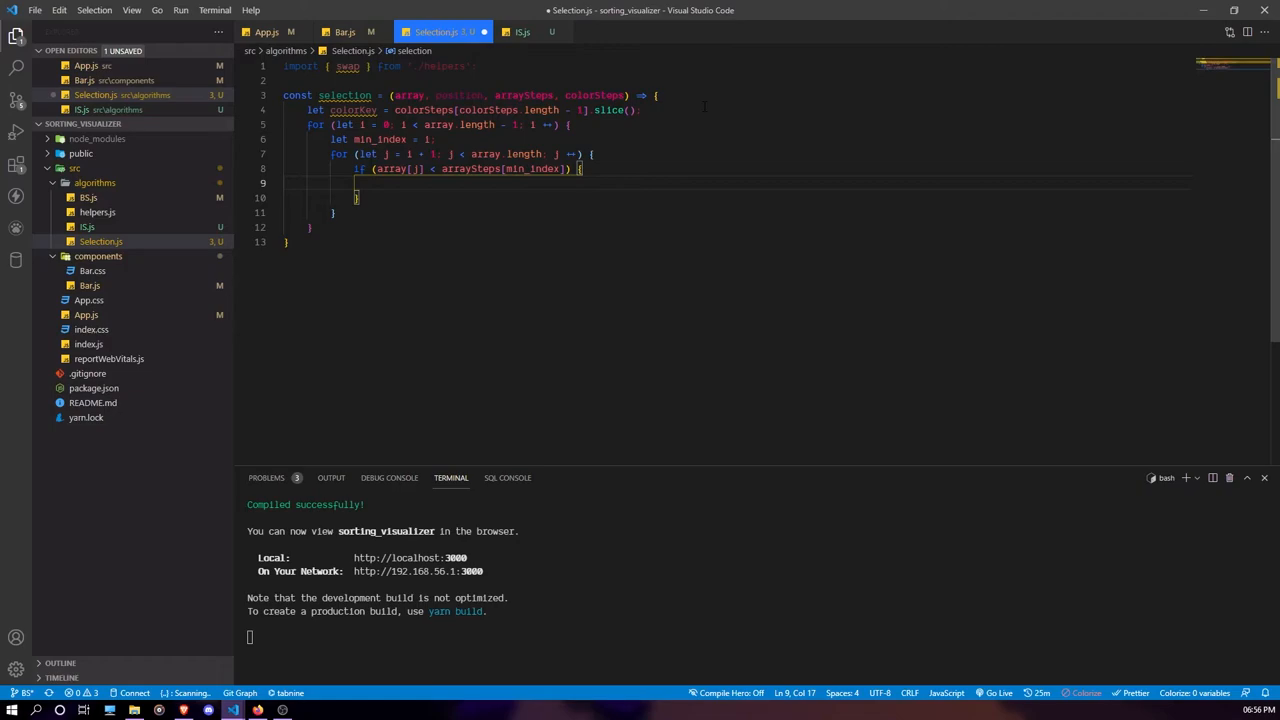
{"action": "type", "text": "min"}
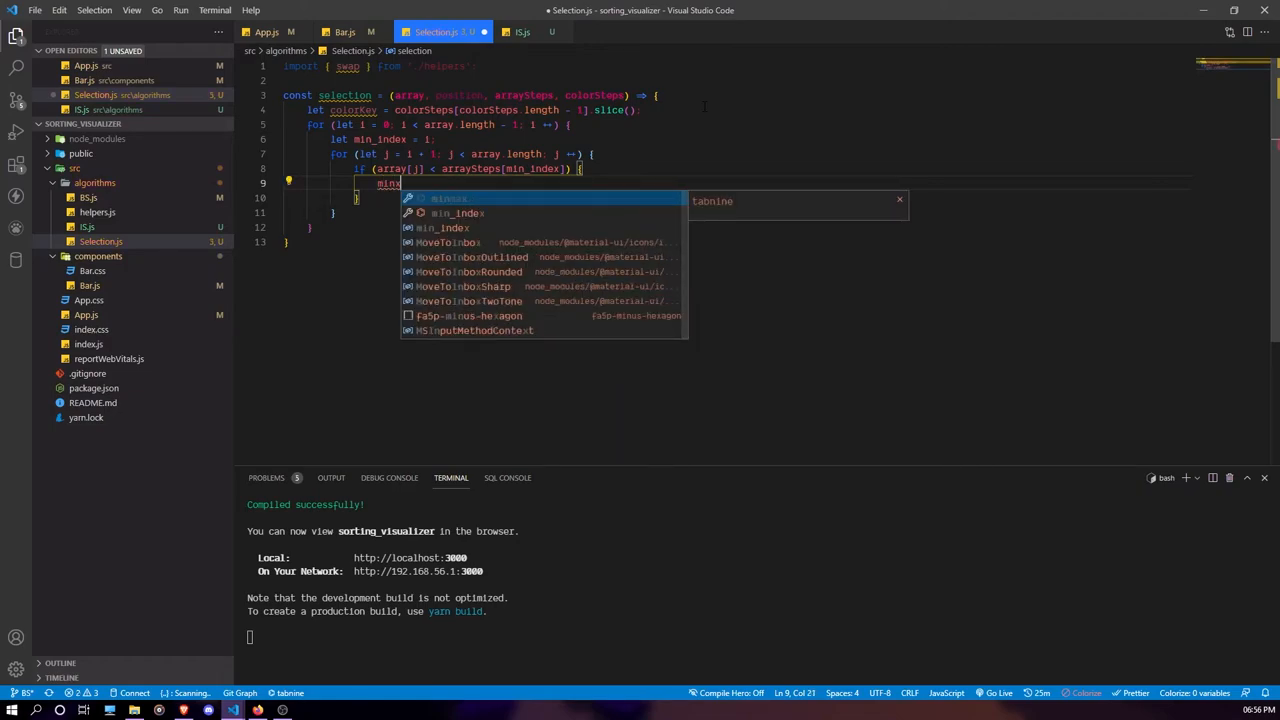
{"action": "key", "text": "Tab"}
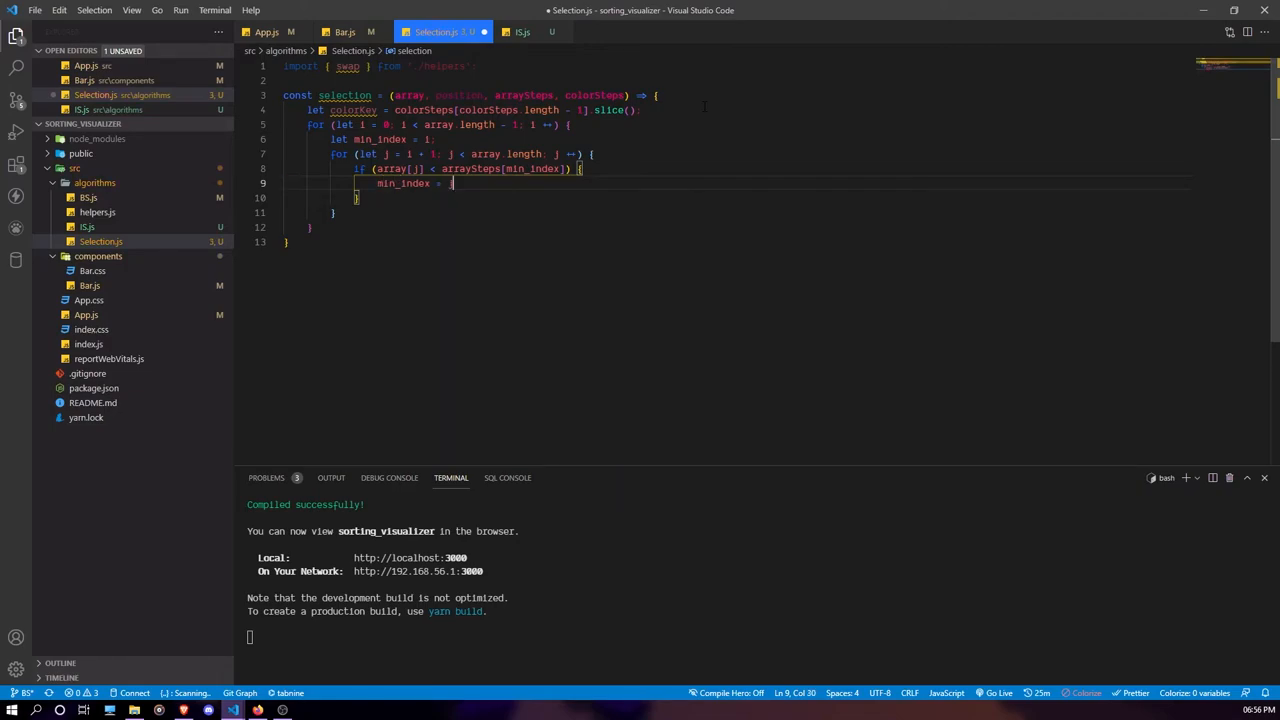
{"action": "key", "text": "Down"}
Step: After the if block, set colorKey[min_index] = 1 and colorKey[j] = 1
{"action": "key", "text": "Return"}
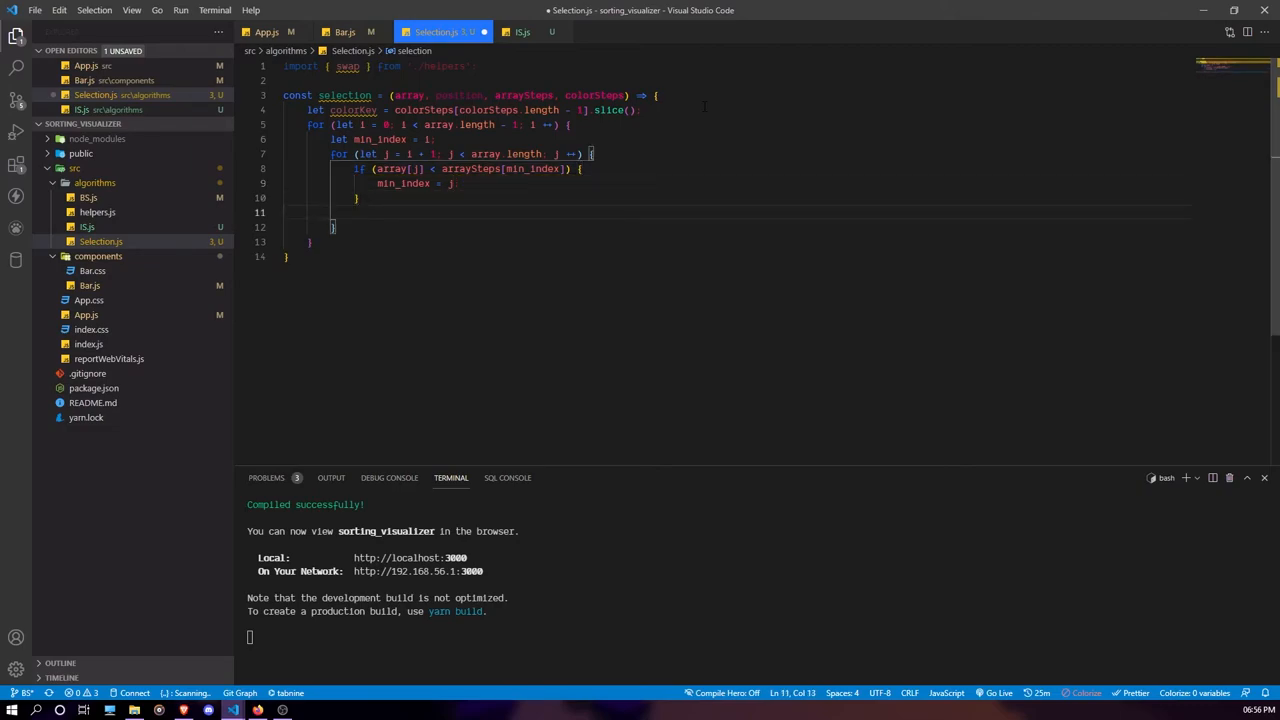
{"action": "type", "text": "color"}
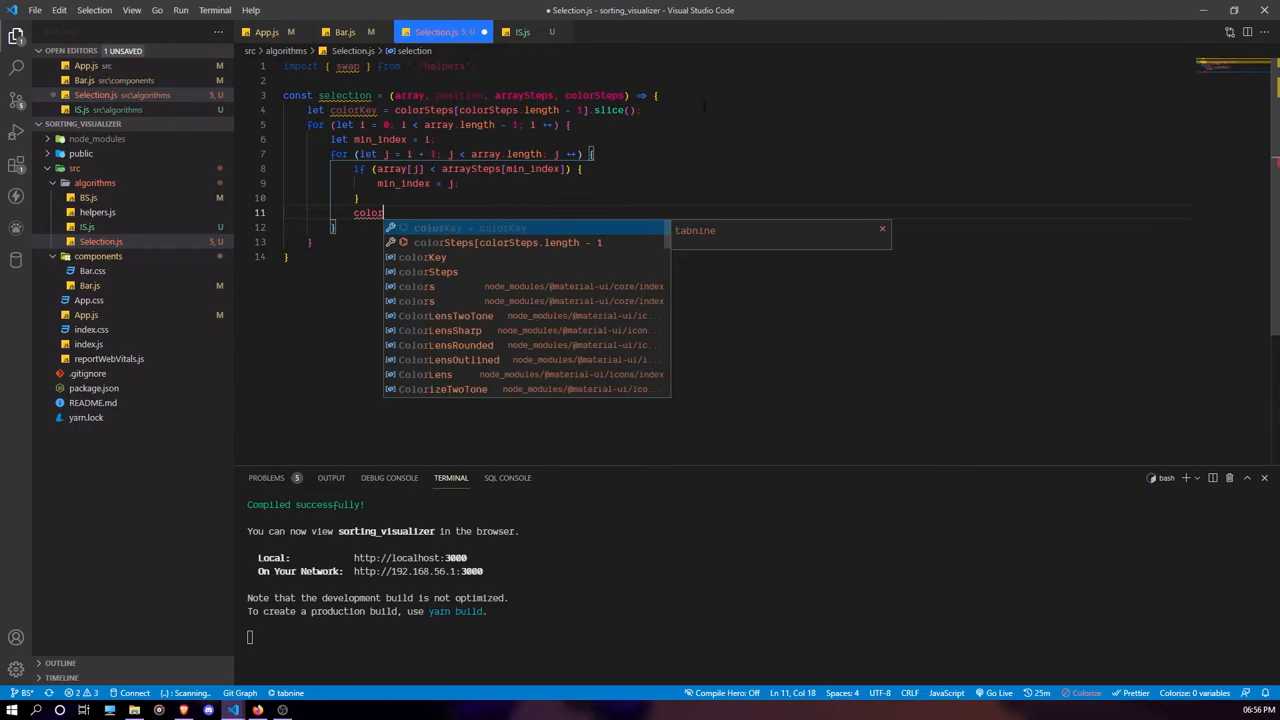
{"action": "key", "text": "Tab"}
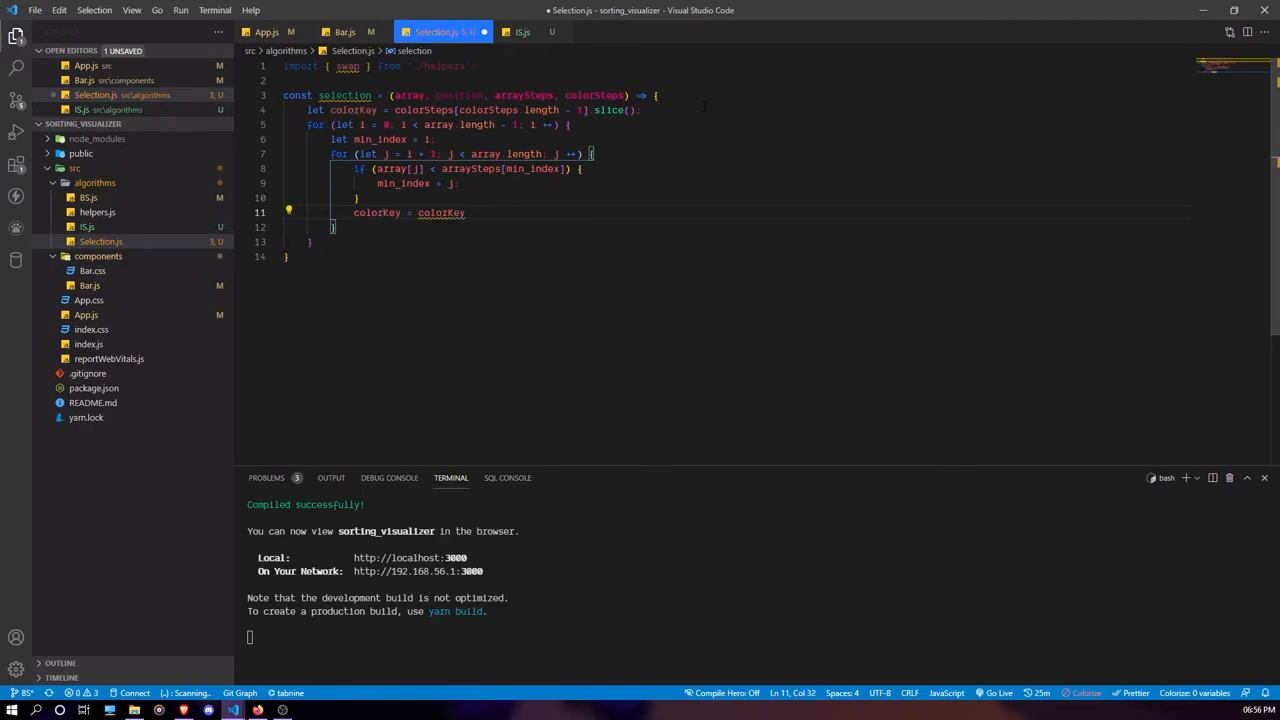
{"action": "key", "text": "ctrl+BackSpace"}
{"action": "key", "text": "ctrl+BackSpace"}
{"action": "key", "text": "ctrl+BackSpace"}
{"action": "type", "text": "colorKey"}
{"action": "key", "text": "Tab"}
{"action": "key", "text": "Left"}
{"action": "type", "text": "min={"}
{"action": "key", "text": "ctrl+z"}
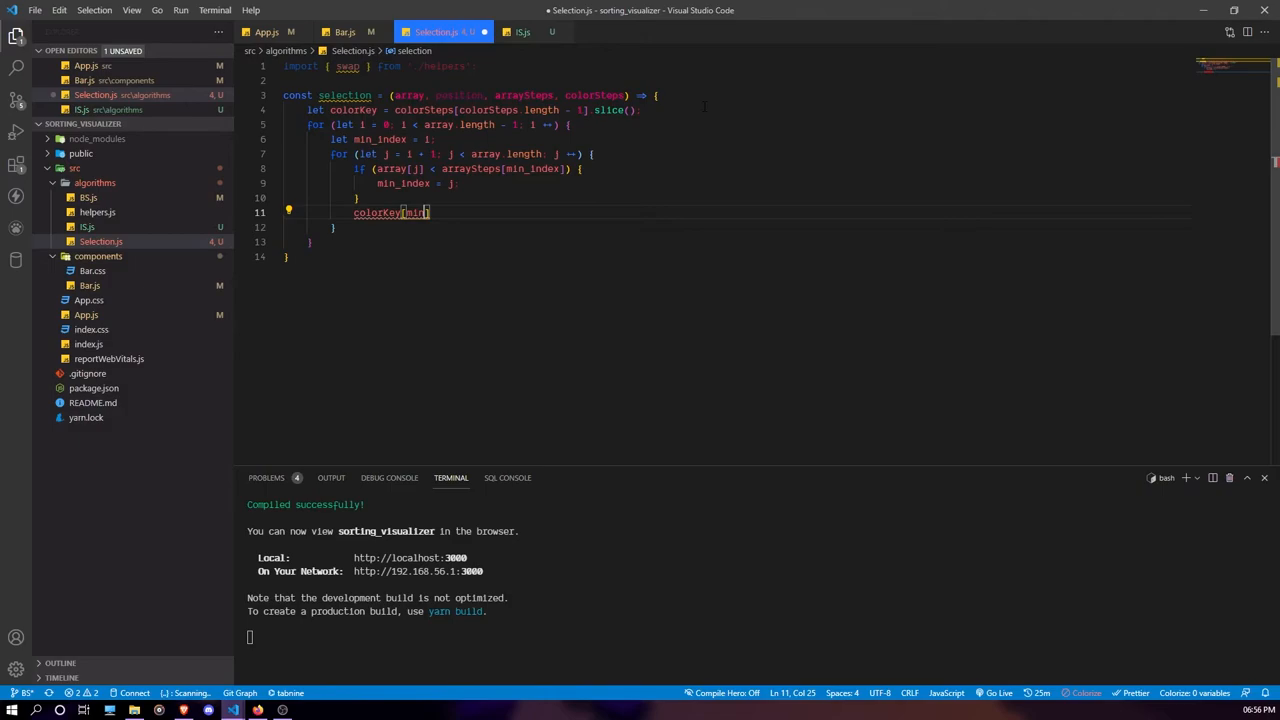
{"action": "type", "text": "_index] = 1;"}
{"action": "key", "text": "Return"}
{"action": "type", "text": "olorK"}
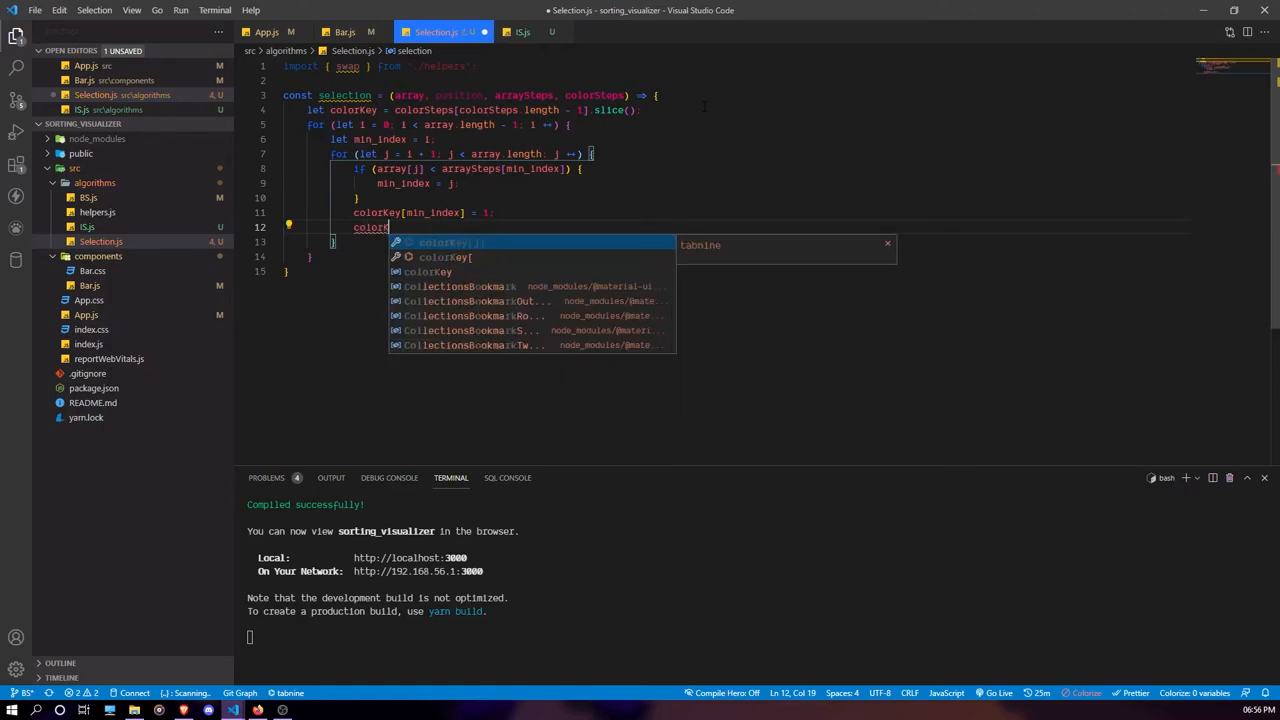
{"action": "type", "text": "ey"}
{"action": "key", "text": "Escape"}
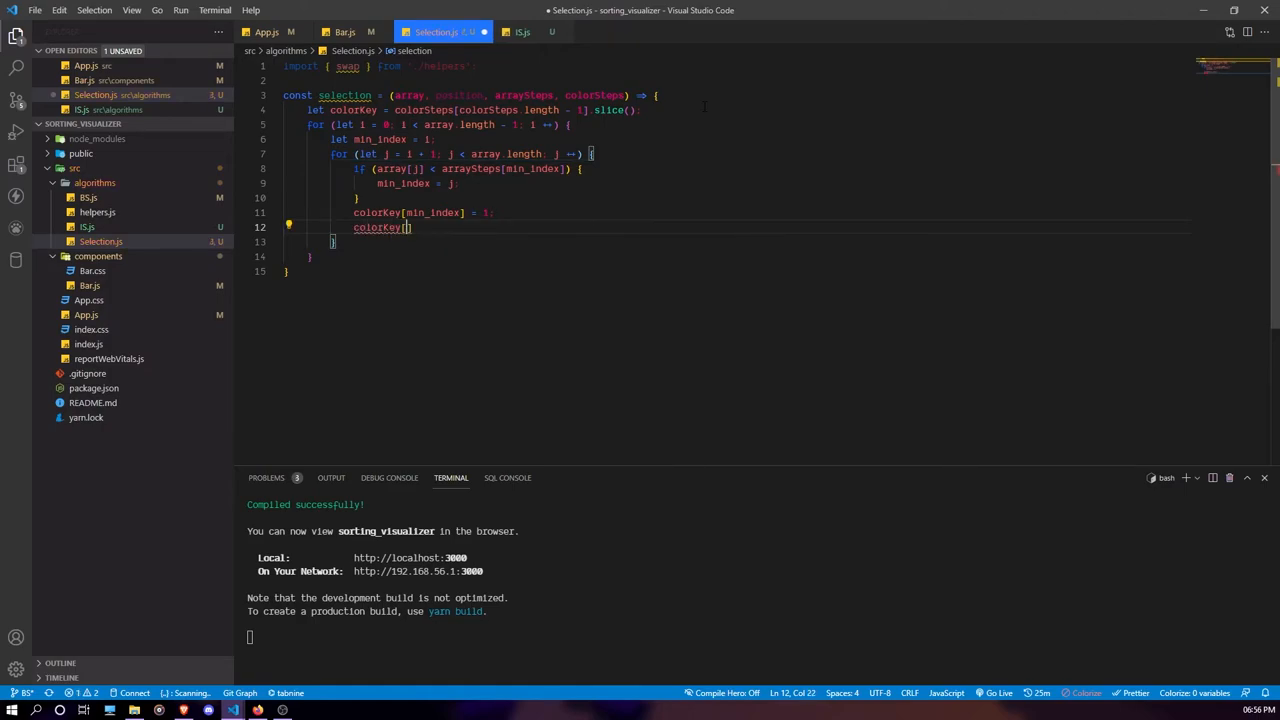
{"action": "type", "text": "[i]"}
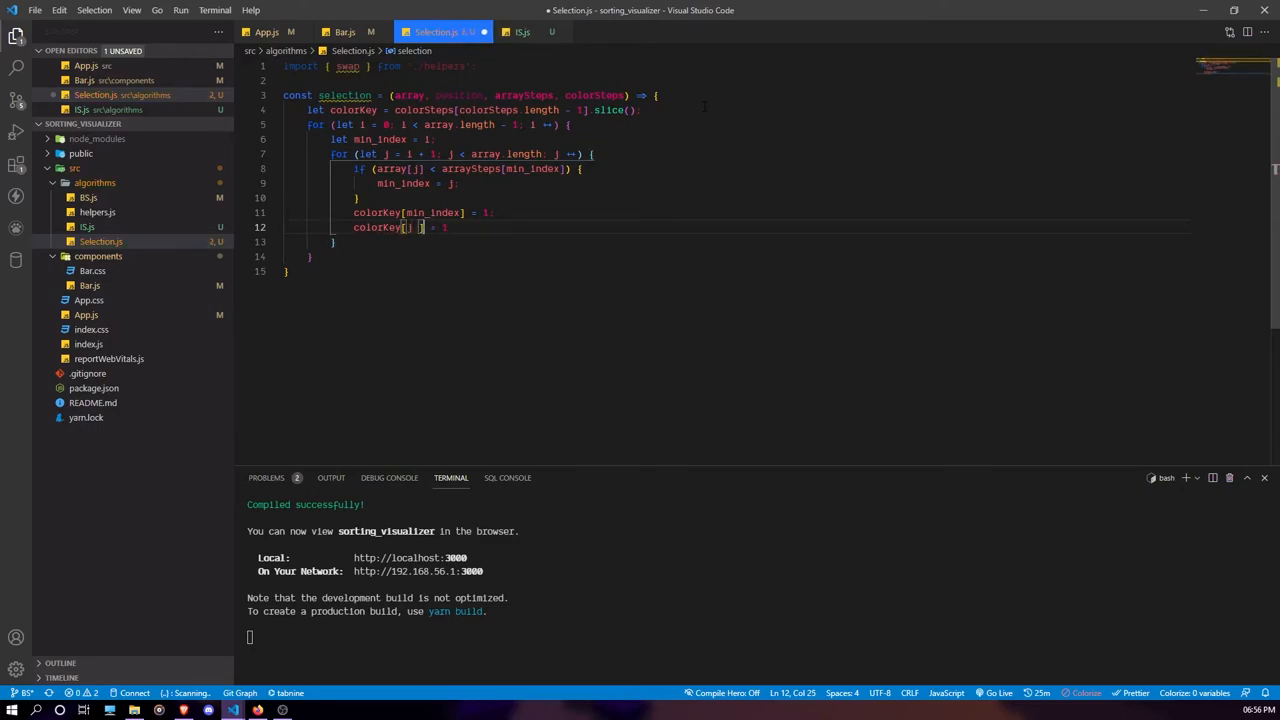
{"action": "type", "text": " = 1"}
{"action": "key", "text": "Return"}
{"action": "type", "text": "array"}
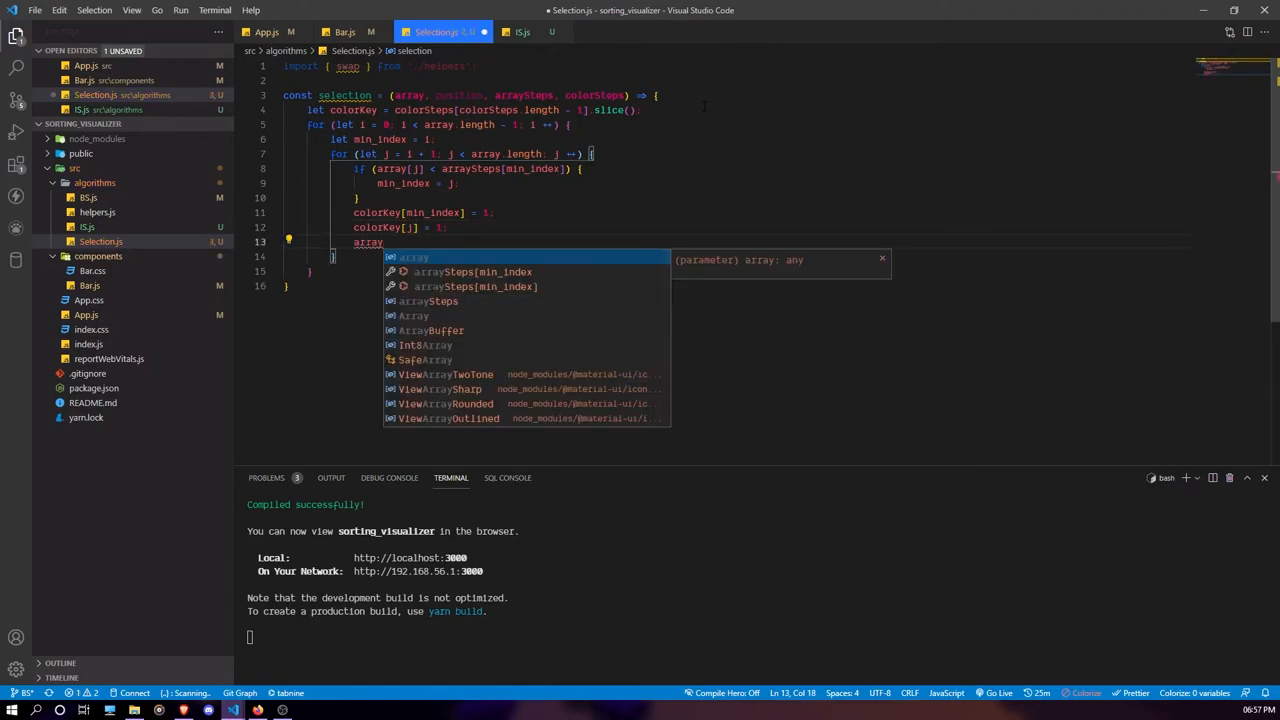
{"action": "type", "text": "Ste"}
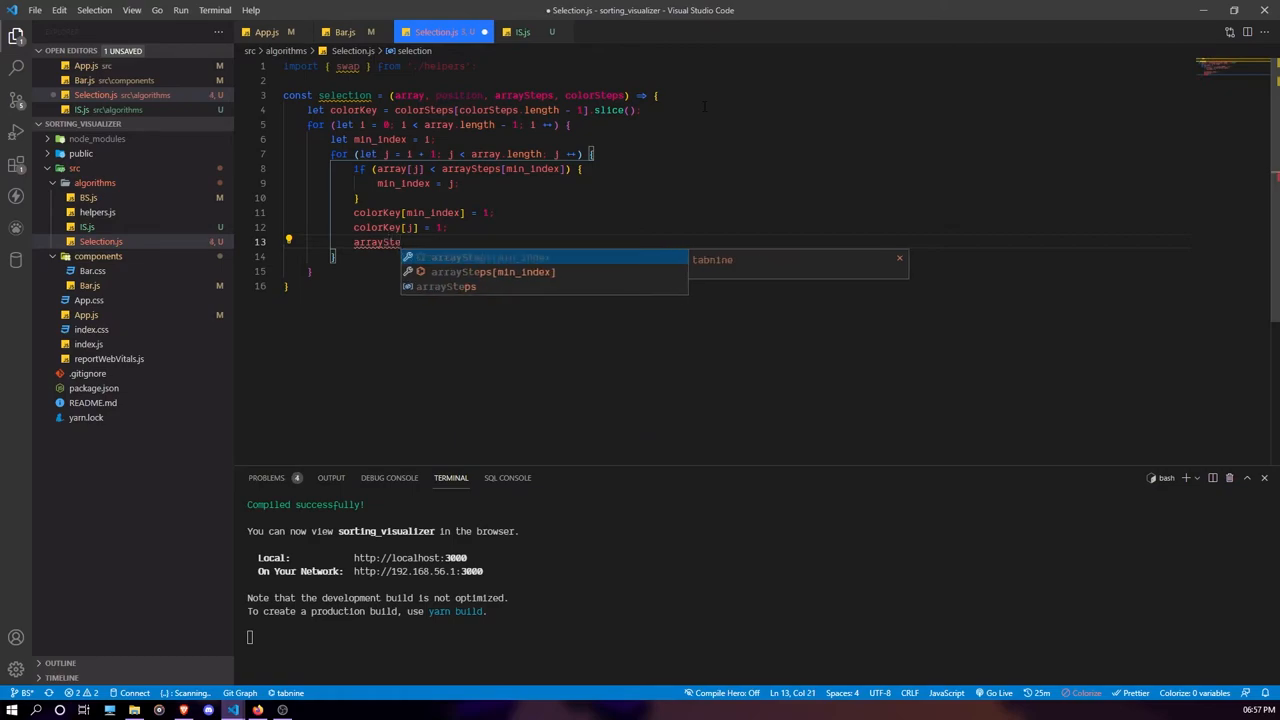
Step: Push array.slice() to arraySteps and colorKey.slice() to colorSteps as new snapshots
{"action": "key", "text": "Down"}
{"action": "key", "text": "Down"}
{"action": "key", "text": "Return"}
{"action": "type", "text": ".pus"}
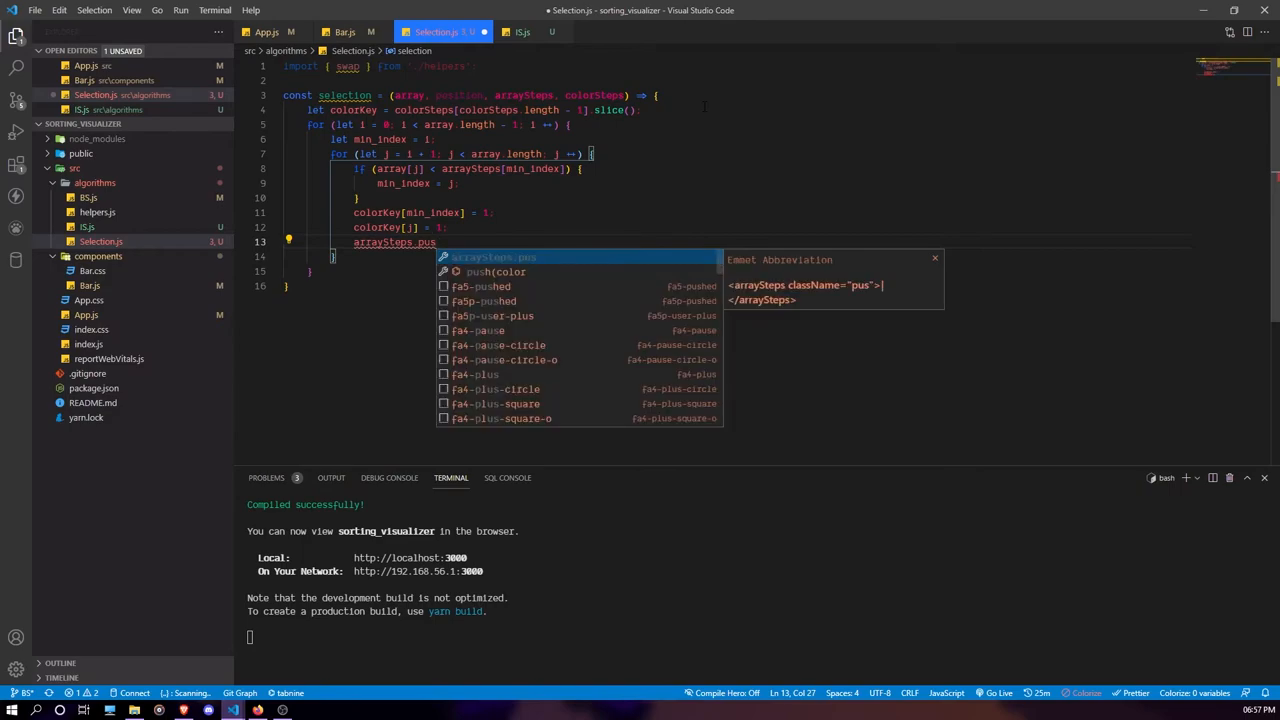
{"action": "type", "text": "h(array"}
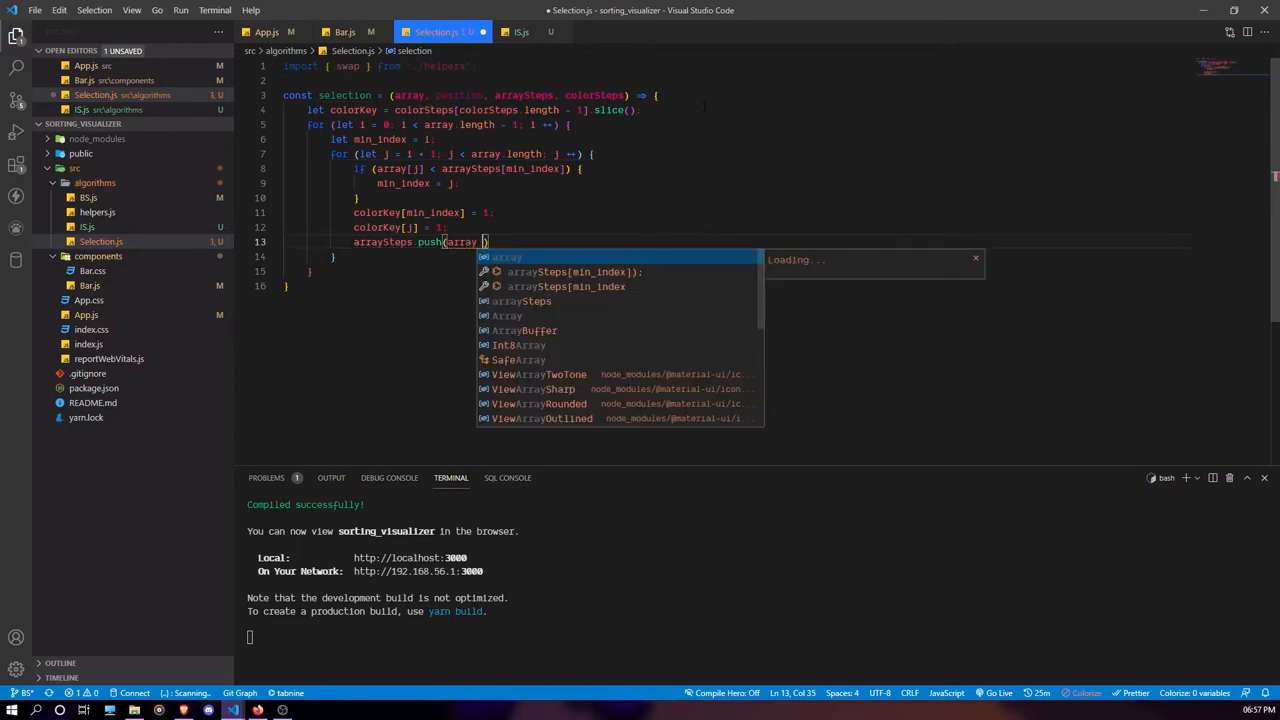
{"action": "type", "text": ".slice("}
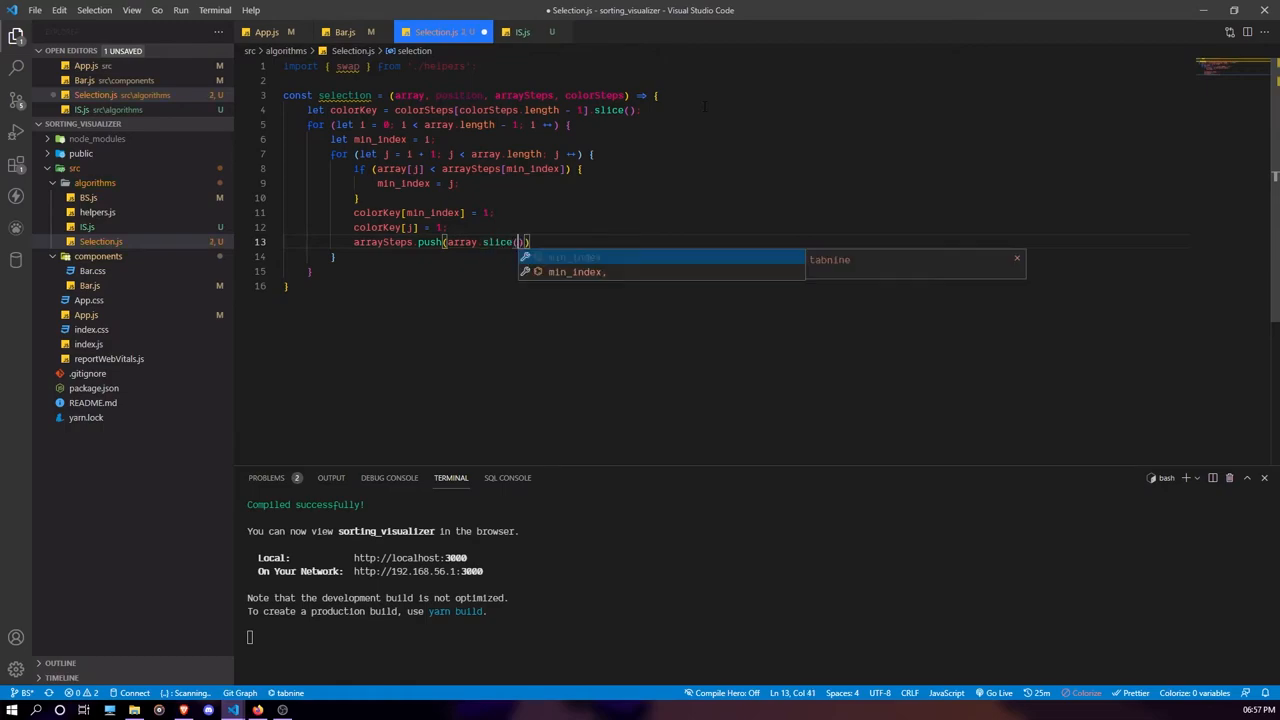
{"action": "type", "text": "));"}
{"action": "key", "text": "Return"}
{"action": "type", "text": "color"}
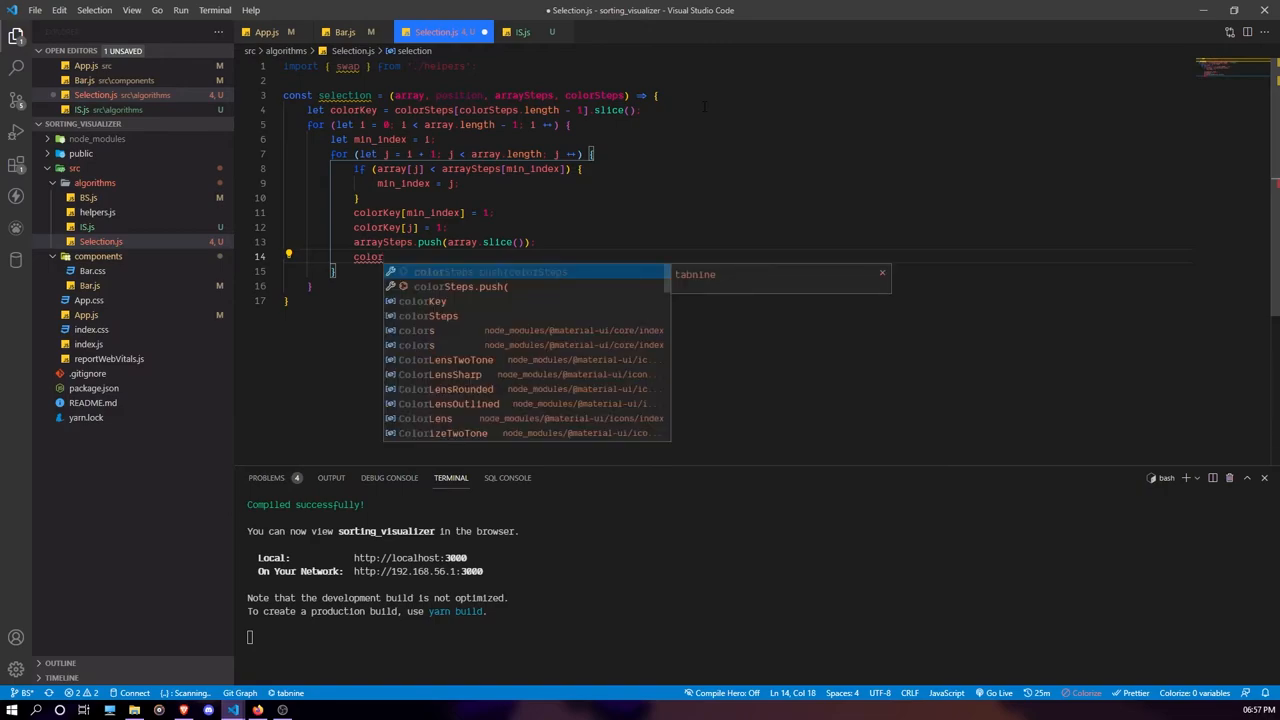
{"action": "key", "text": "Tab"}
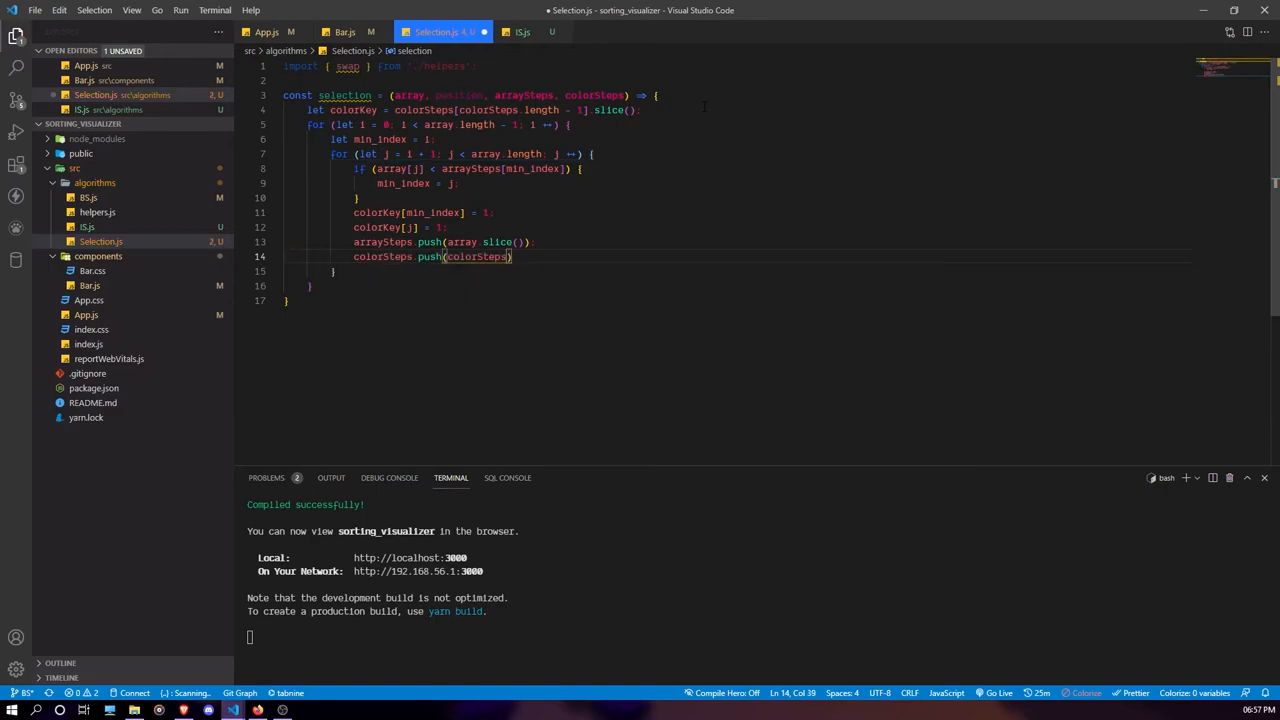
{"action": "key", "text": "BackSpace"}
{"action": "key", "text": "BackSpace"}
{"action": "key", "text": "BackSpace"}
{"action": "key", "text": "BackSpace"}
{"action": "key", "text": "BackSpace"}
{"action": "type", "text": "Key c"}
{"action": "key", "text": "BackSpace"}
{"action": "type", "text": "sl"}
{"action": "key", "text": "Tab"}
{"action": "type", "text": "())"}
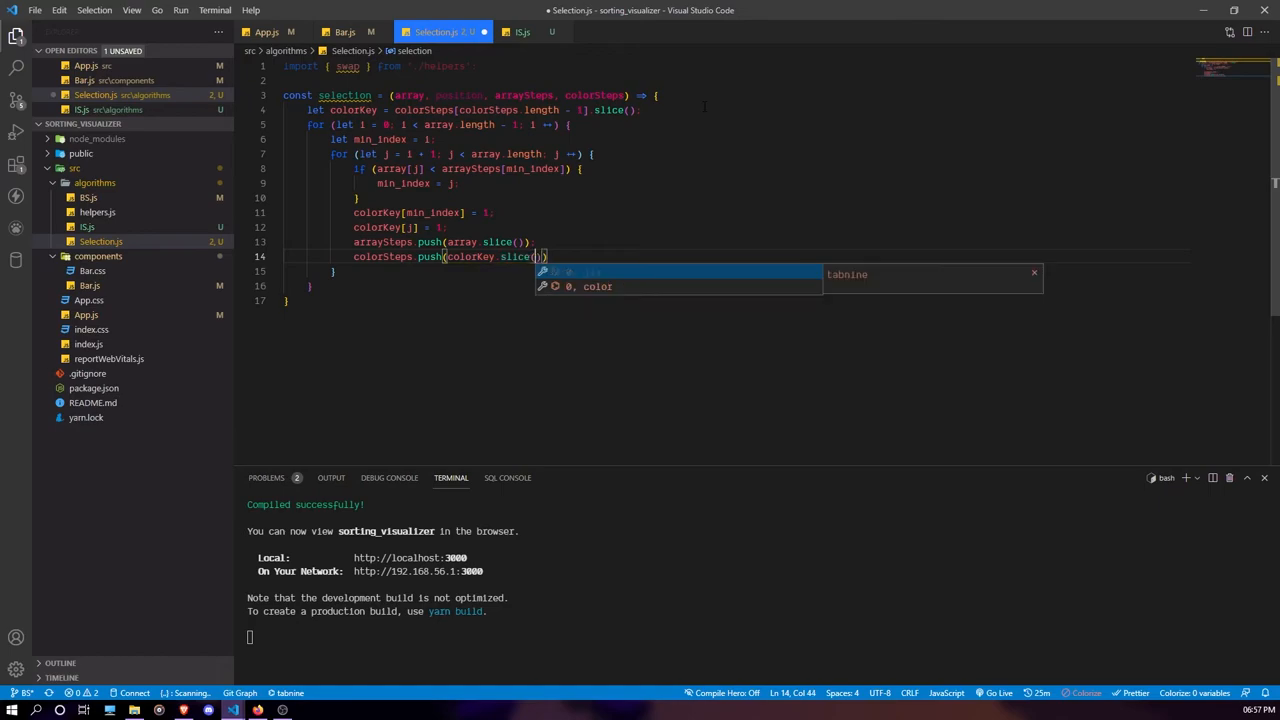
{"action": "type", "text": ";"}
{"action": "key", "text": "Return"}
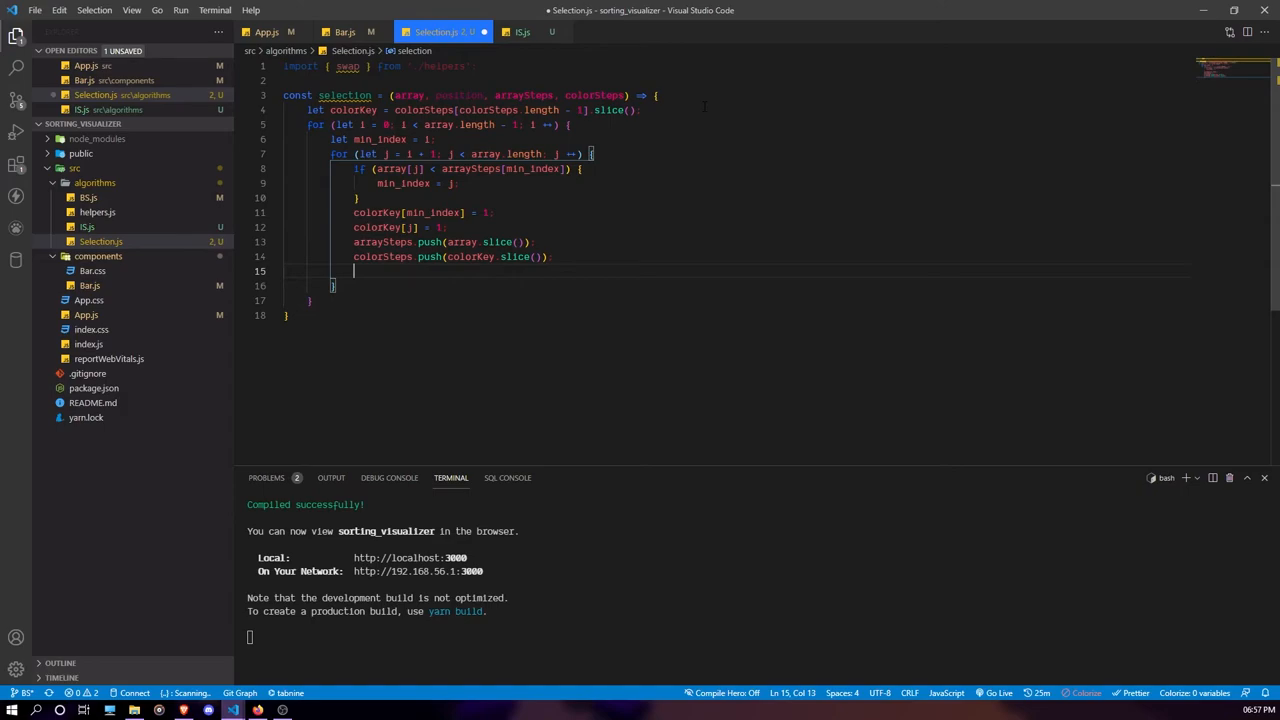
{"action": "type", "text": "sc"}
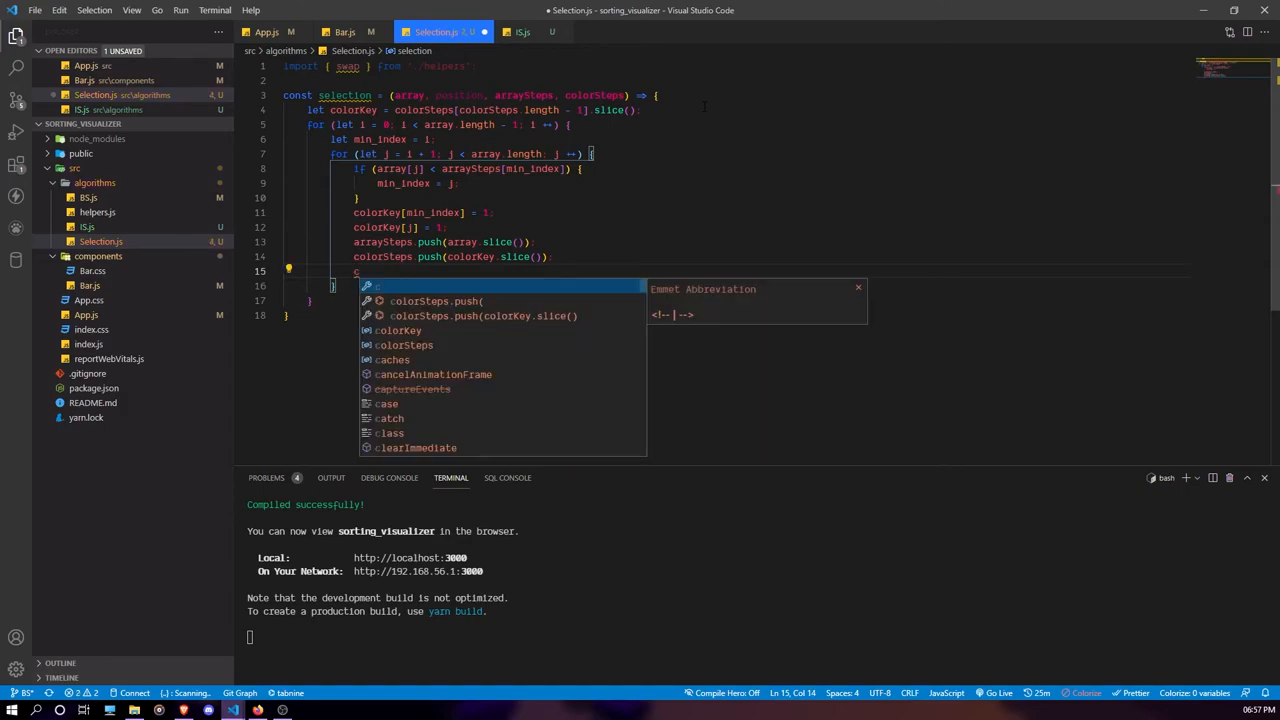
{"action": "type", "text": "olor"}
Step: Add colorKey[min_index] = 0 and colorKey[j] = 0 at the end of the inner loop
{"action": "key", "text": "Down"}
{"action": "key", "text": "Down"}
{"action": "key", "text": "Return"}
{"action": "type", "text": "["}
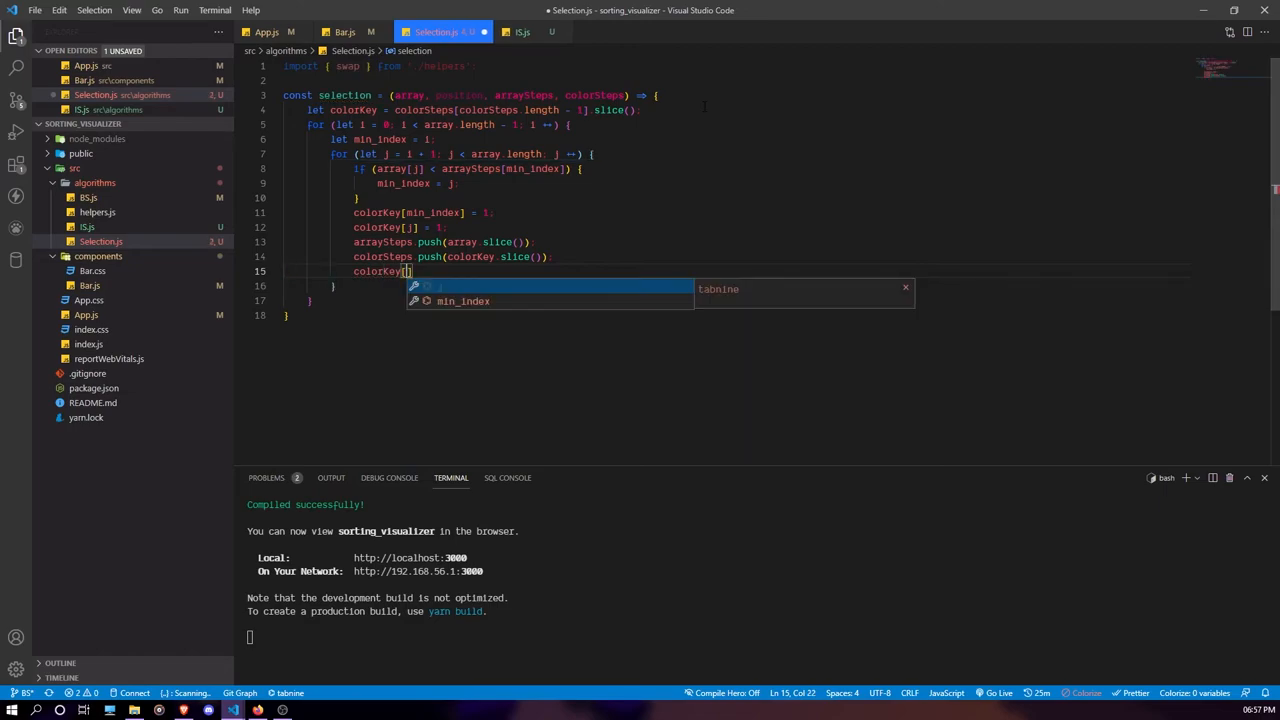
{"action": "type", "text": "min"}
{"action": "key", "text": "Return"}
{"action": "type", "text": "= 0;"}
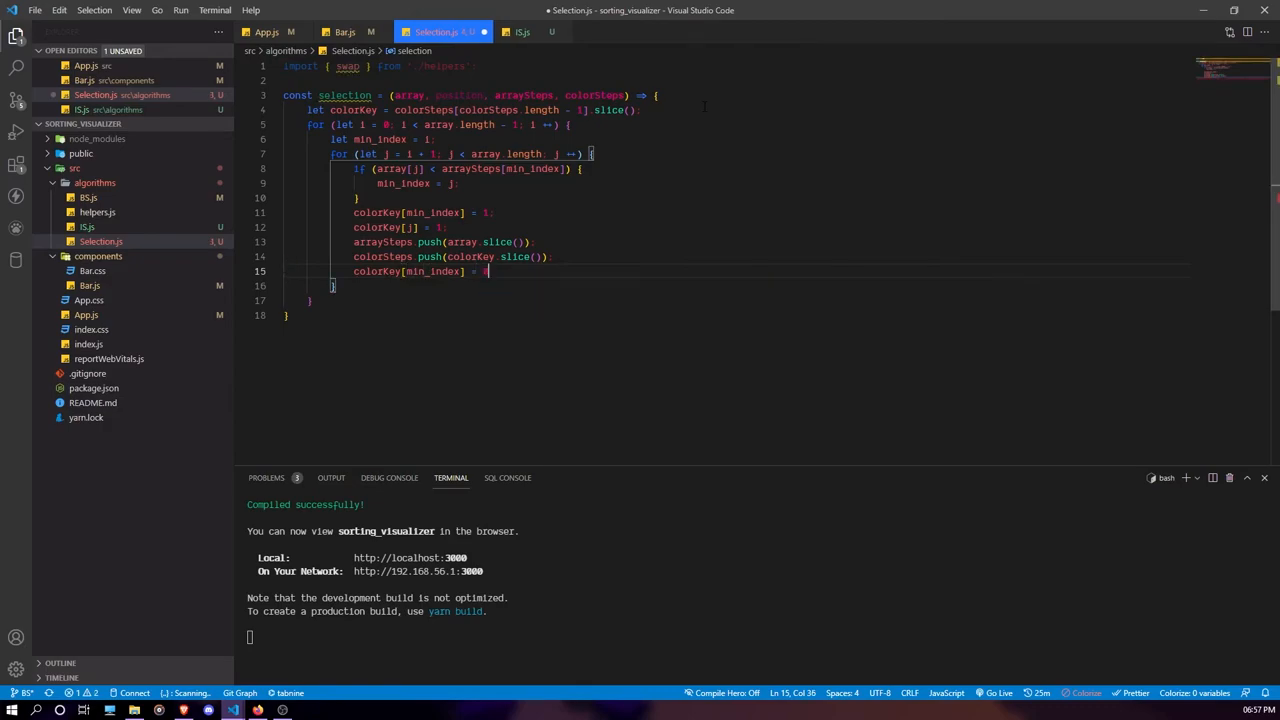
{"action": "key", "text": "Return"}
{"action": "type", "text": "color"}
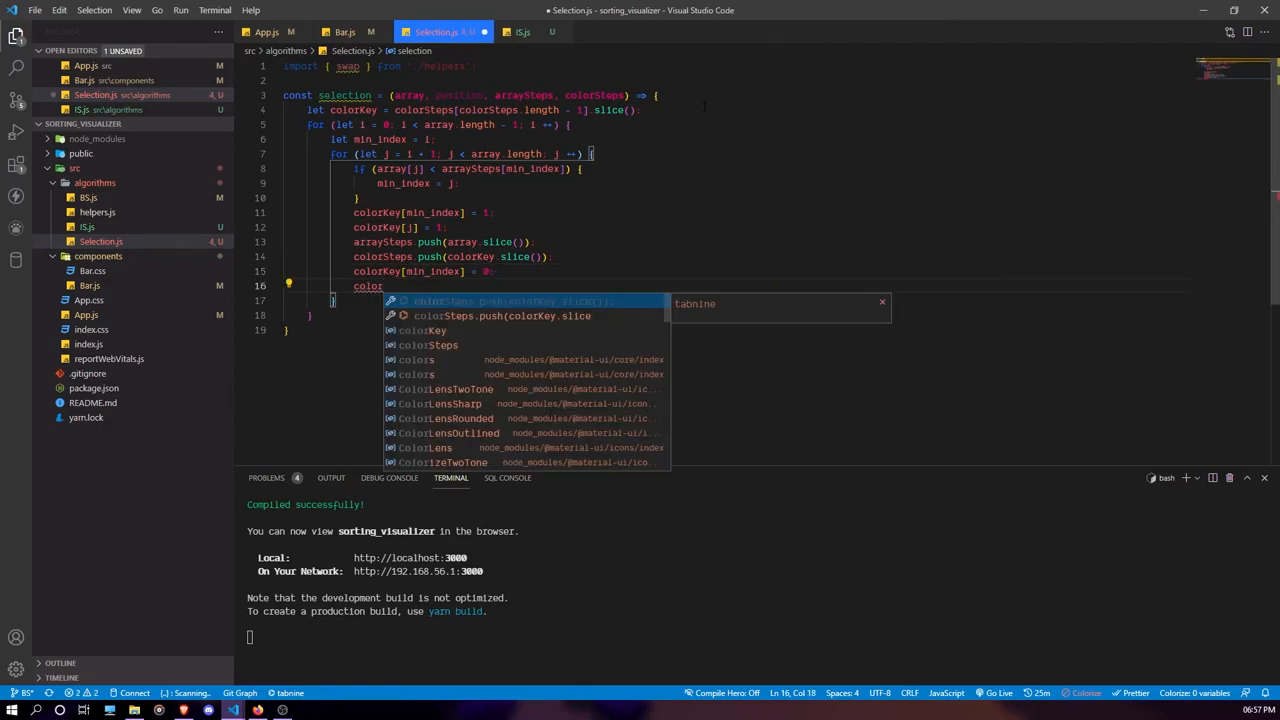
{"action": "key", "text": "Down"}
{"action": "key", "text": "Down"}
{"action": "key", "text": "Down"}
{"action": "key", "text": "Up"}
{"action": "key", "text": "Up"}
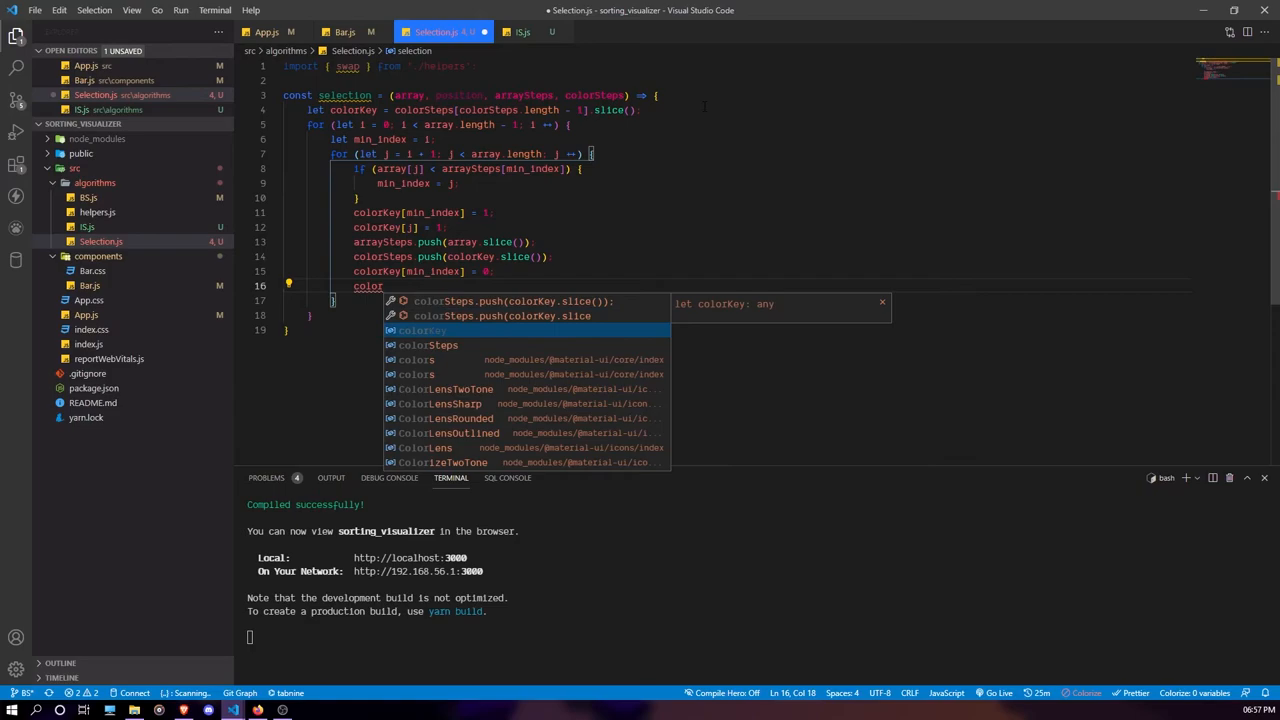
{"action": "key", "text": "Down"}
{"action": "key", "text": "Return"}
{"action": "type", "text": "[j]"}
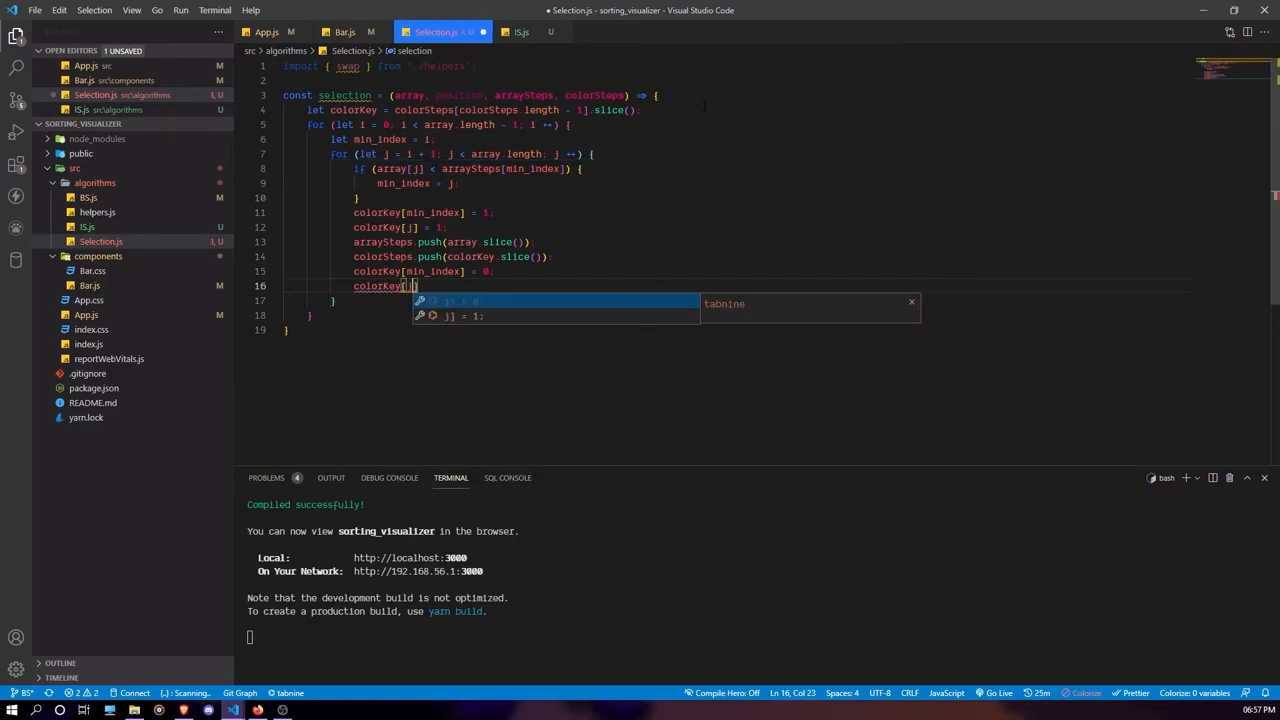
{"action": "type", "text": " = 0;"}
{"action": "key", "text": "Down"}
{"action": "key", "text": "Return"}
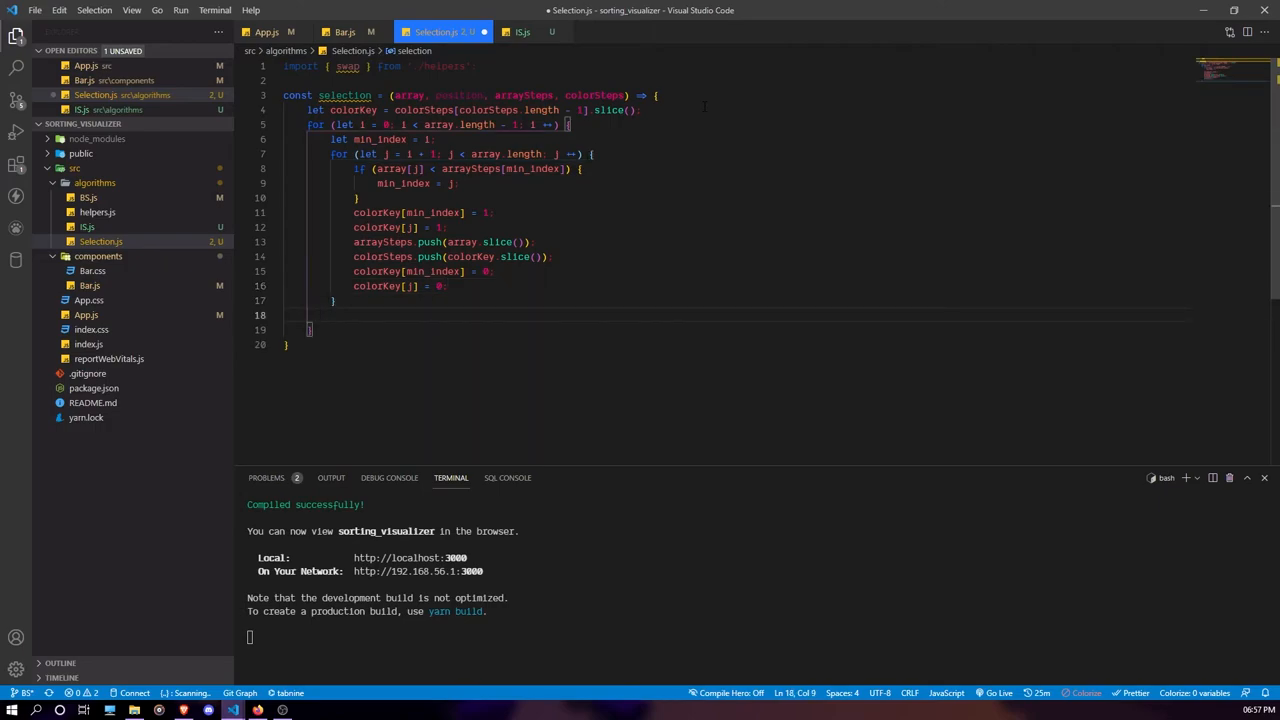
{"action": "type", "text": "swa"}
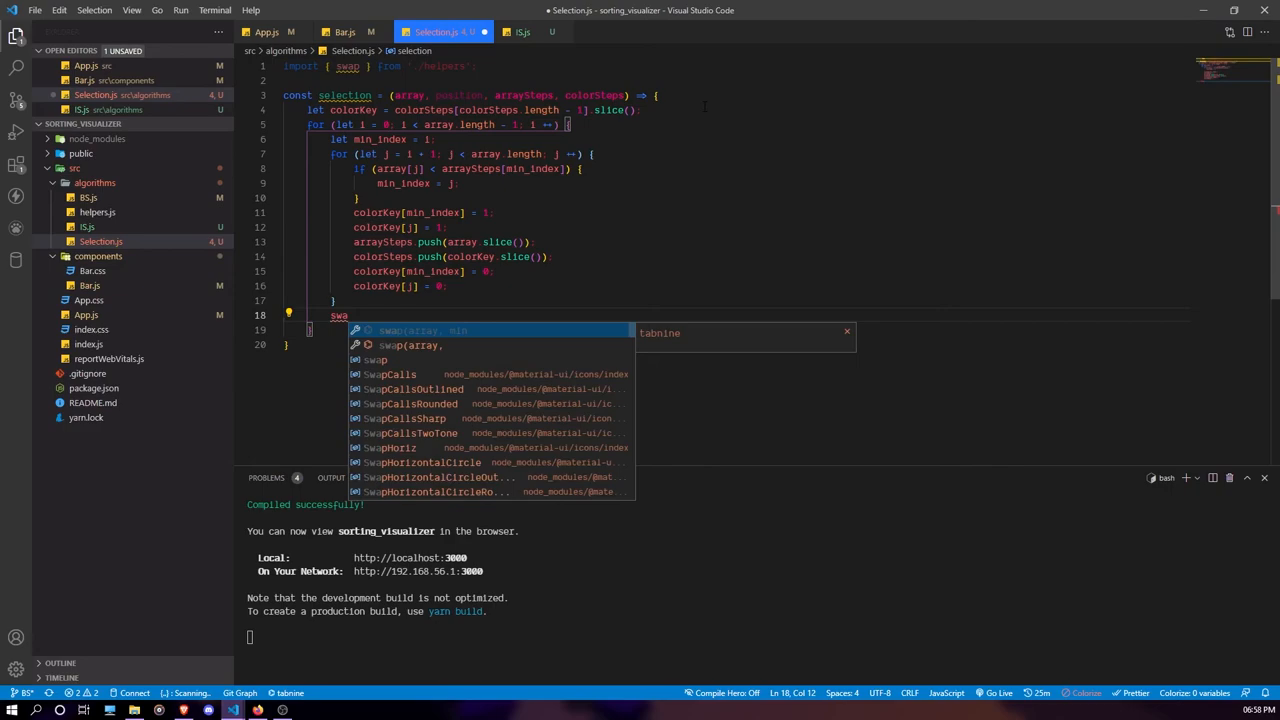
{"action": "type", "text": "p(array, minx"}
Step: After the inner loop, add swap(array, min_index, i) and colorKey[i] = 2
{"action": "key", "text": "BackSpace"}
{"action": "type", "text": "_"}
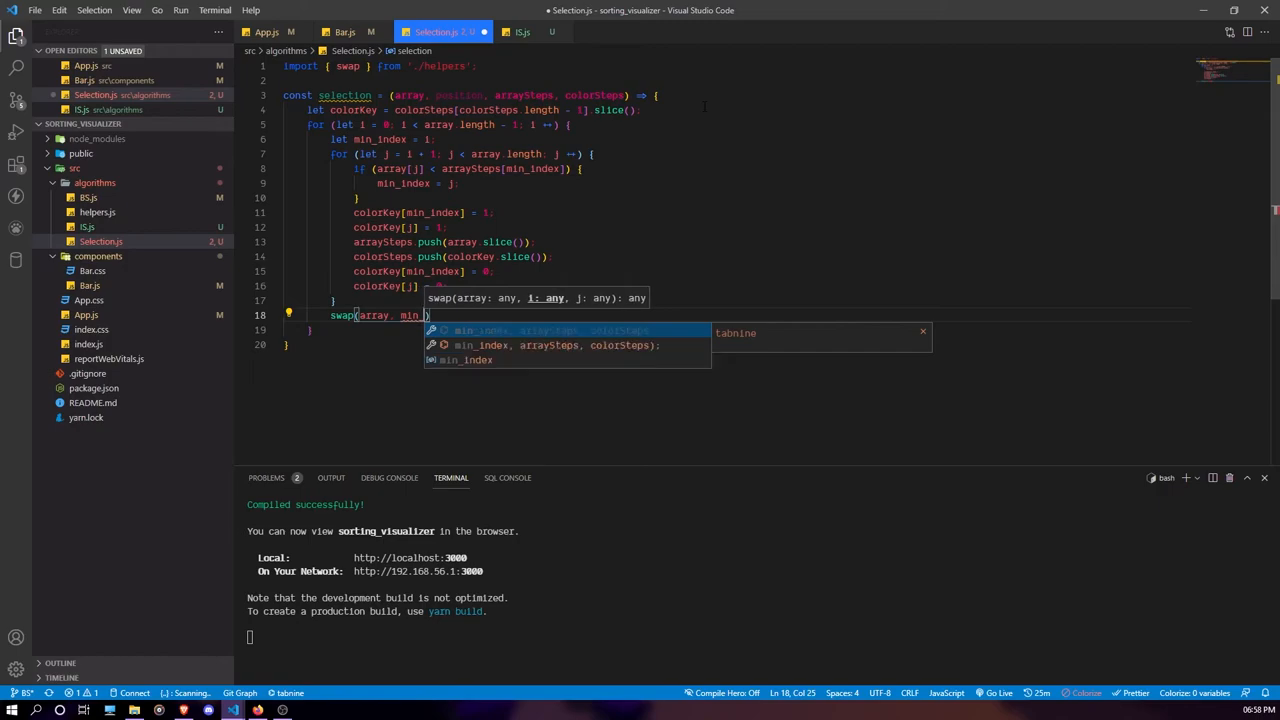
{"action": "key", "text": "Down"}
{"action": "key", "text": "Down"}
{"action": "key", "text": "Return"}
{"action": "type", "text": ","}
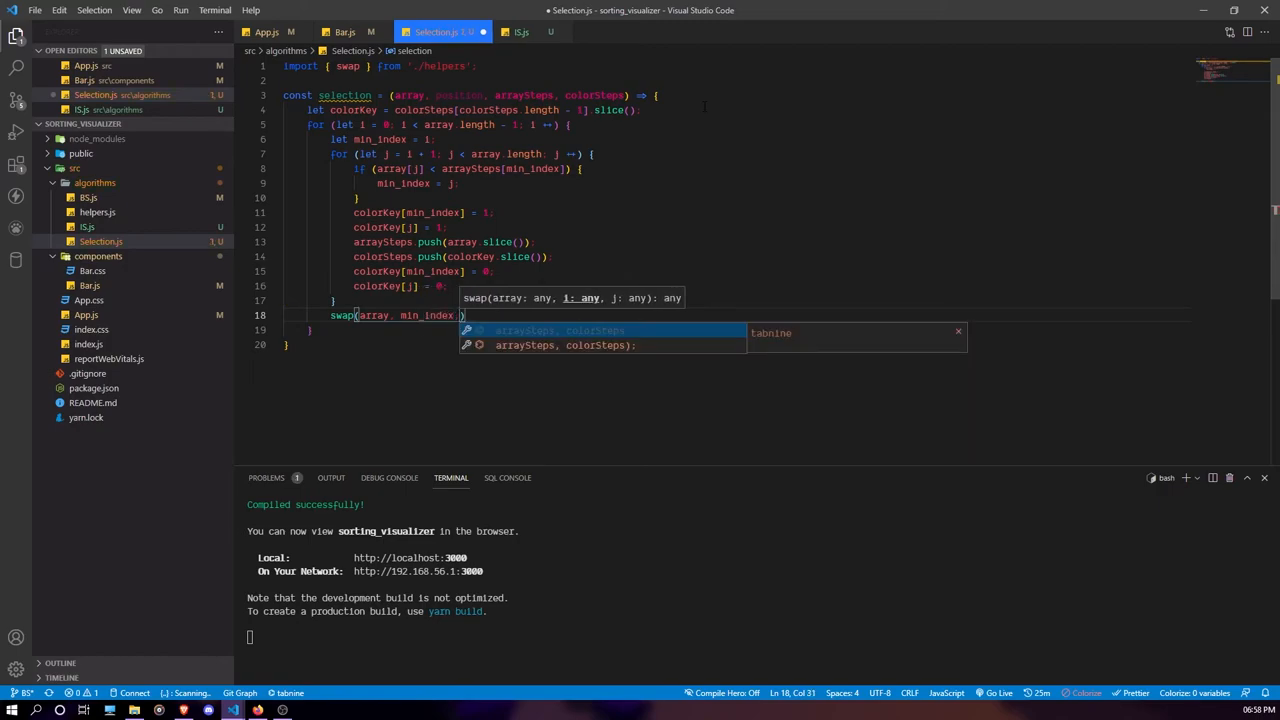
{"action": "type", "text": " i)"}
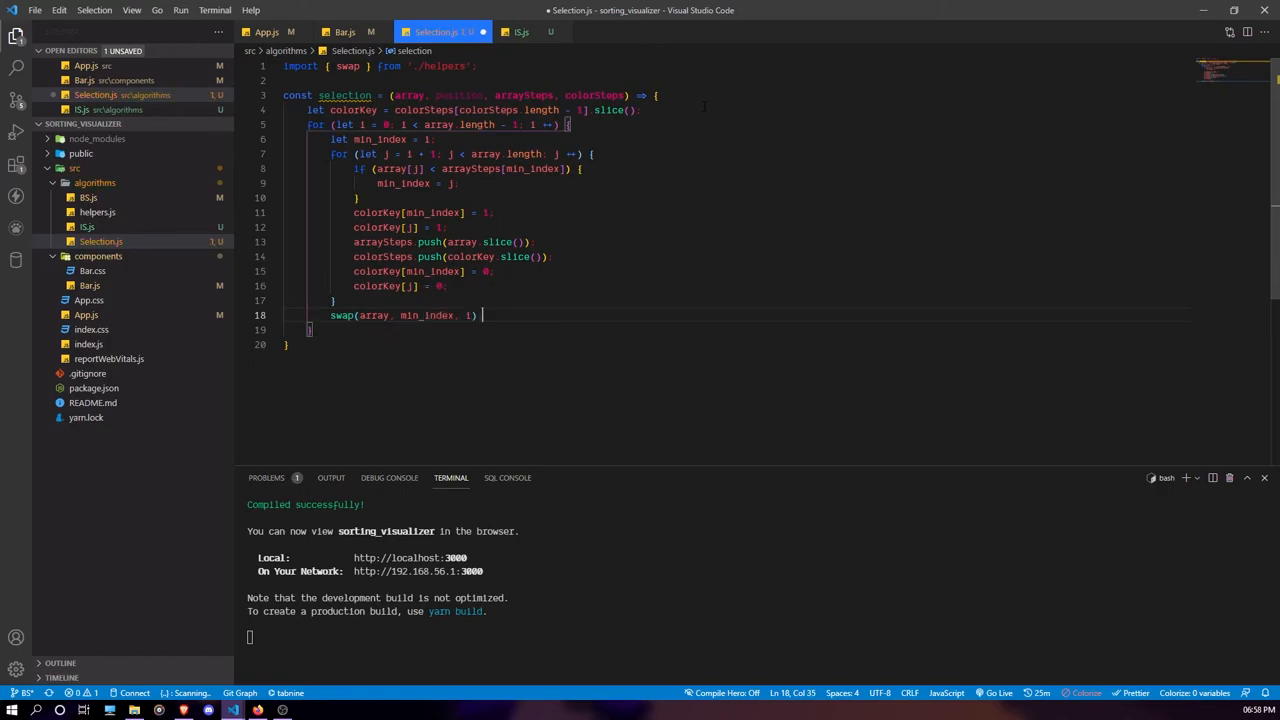
{"action": "key", "text": "Return"}
{"action": "type", "text": "color"}
{"action": "key", "text": "Return"}
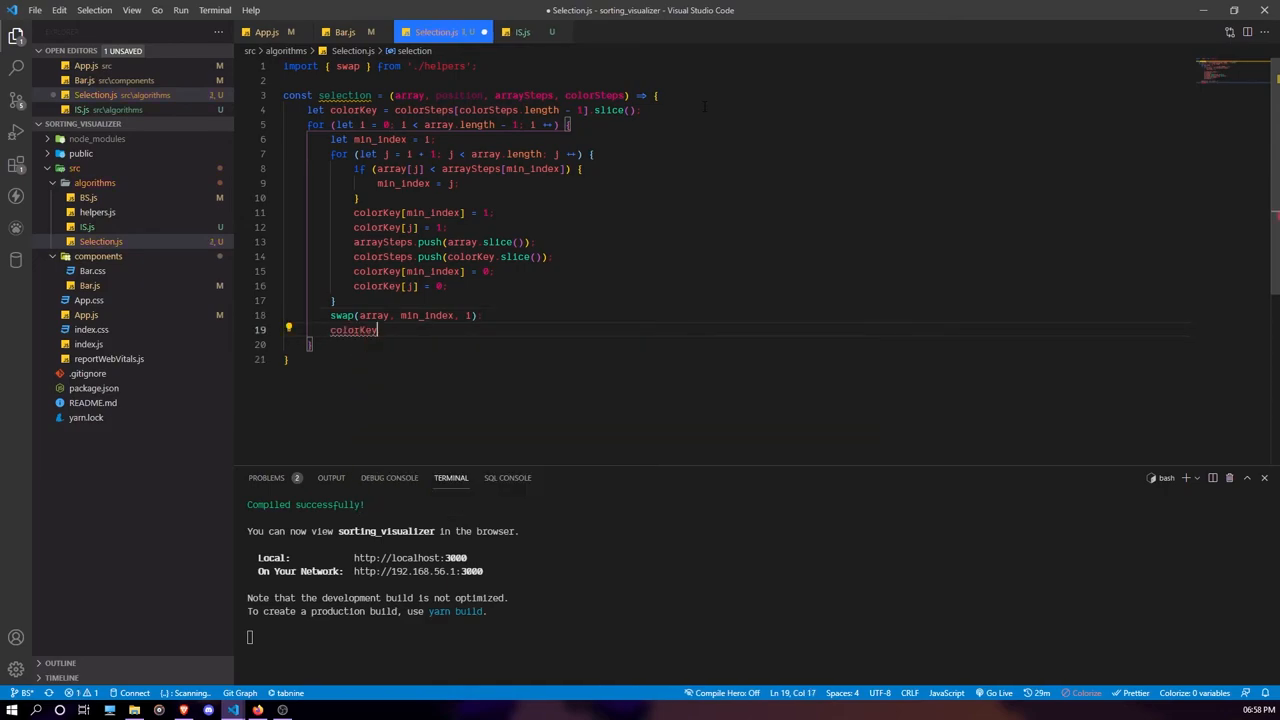
{"action": "type", "text": "[i"}
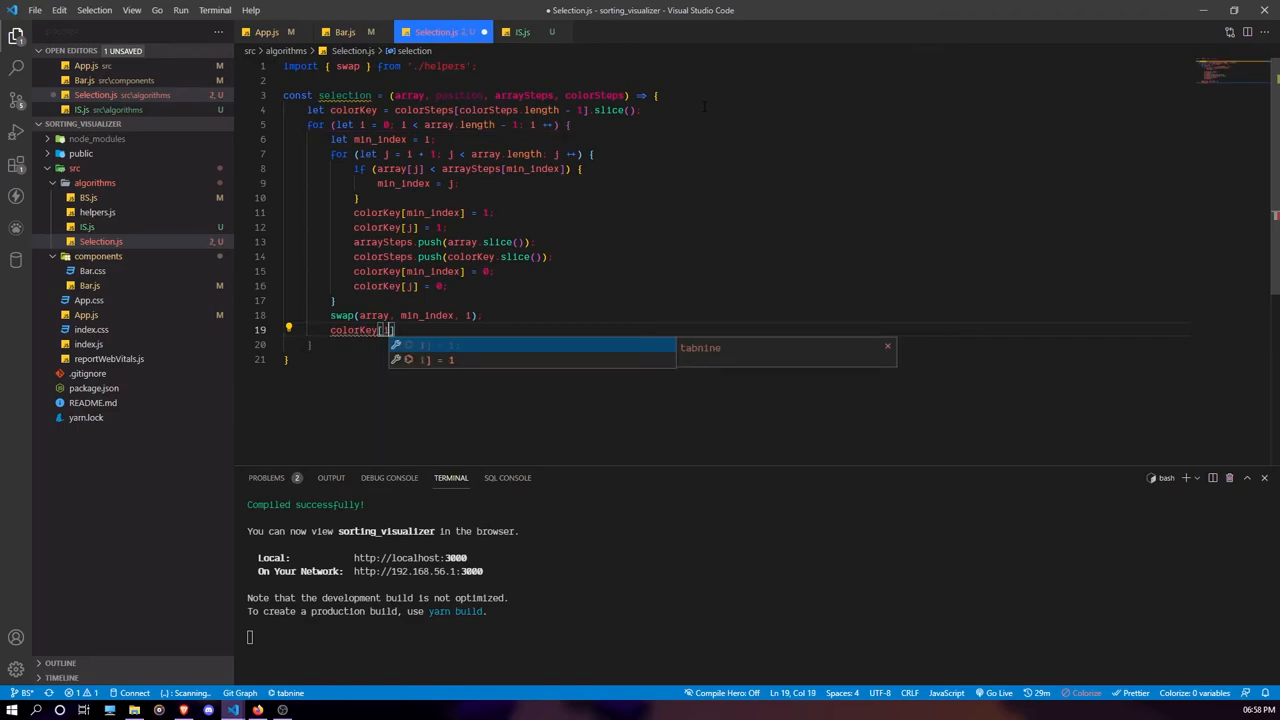
{"action": "type", "text": "] = 2"}
{"action": "key", "text": "Escape"}
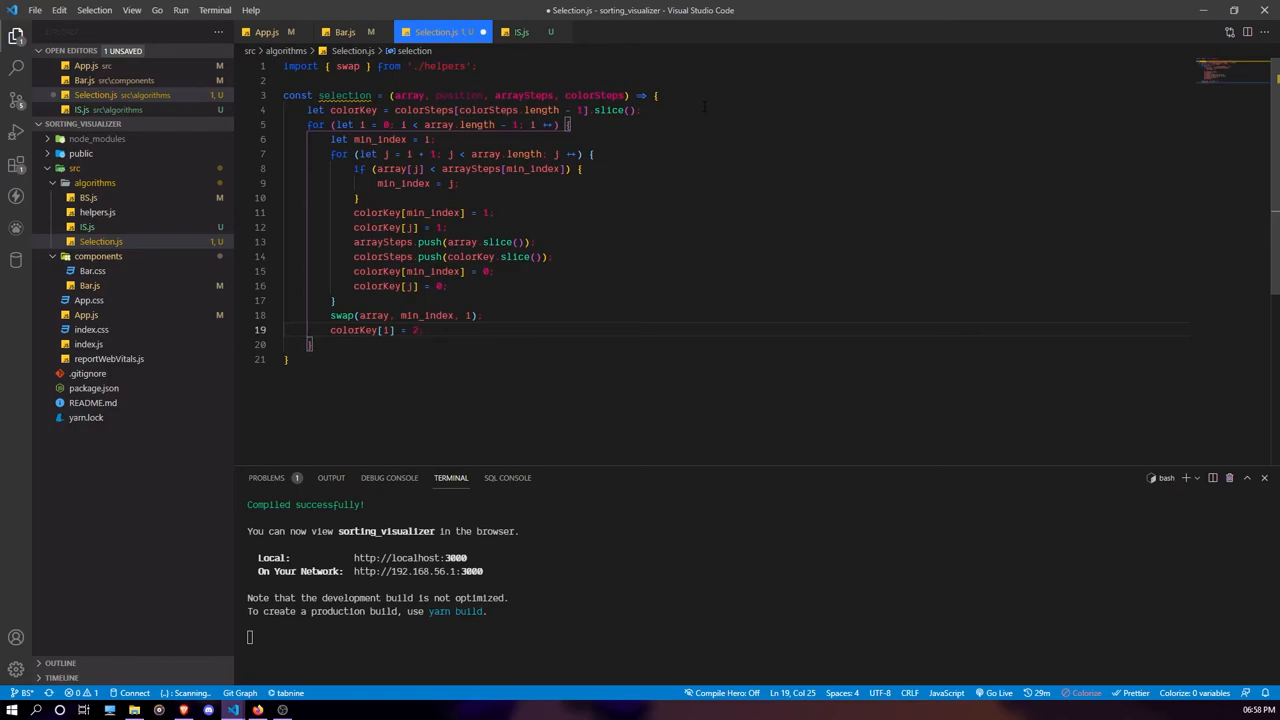
{"action": "key", "text": "Return"}
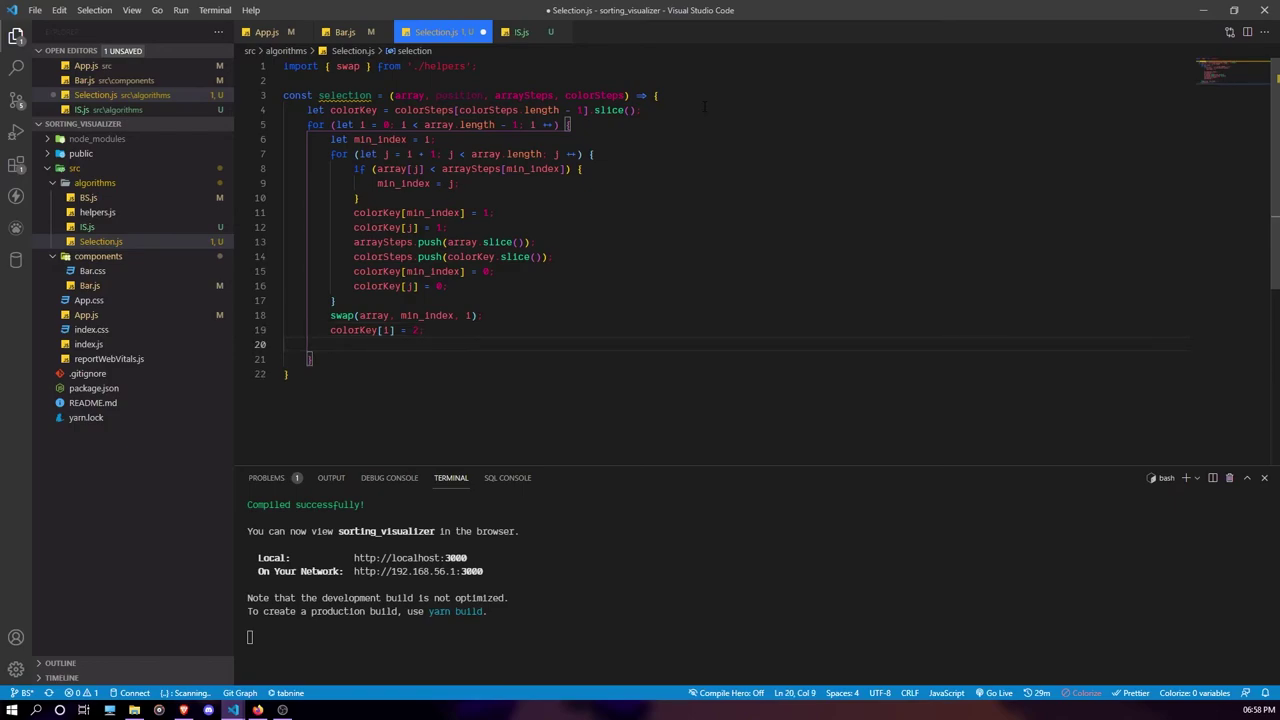
{"action": "type", "text": "array"}
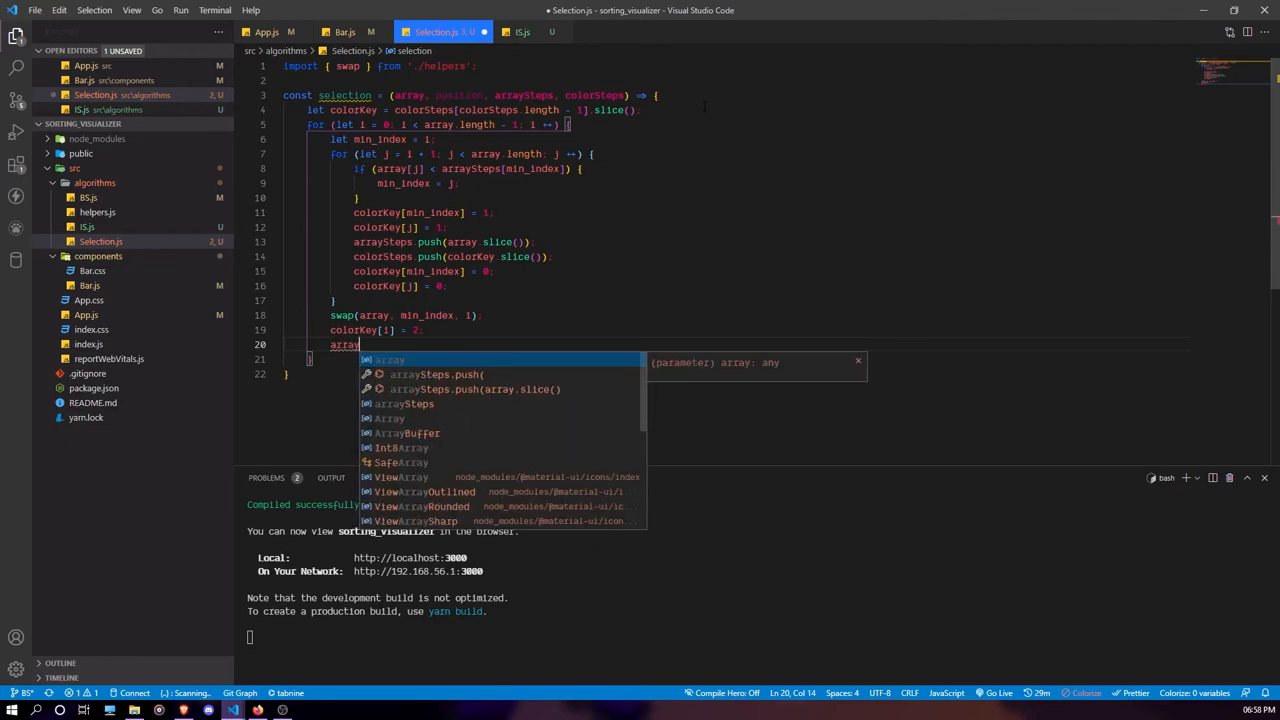
{"action": "type", "text": "Steps.push("}
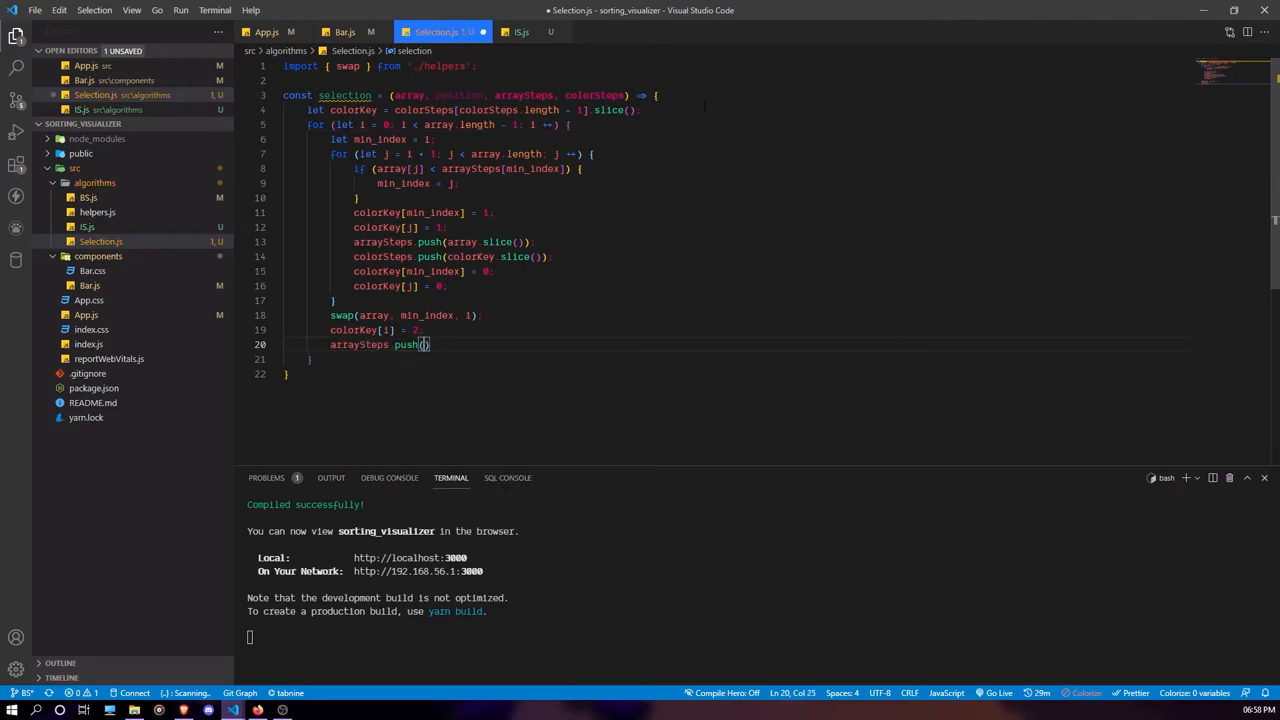
{"action": "type", "text": "array"}
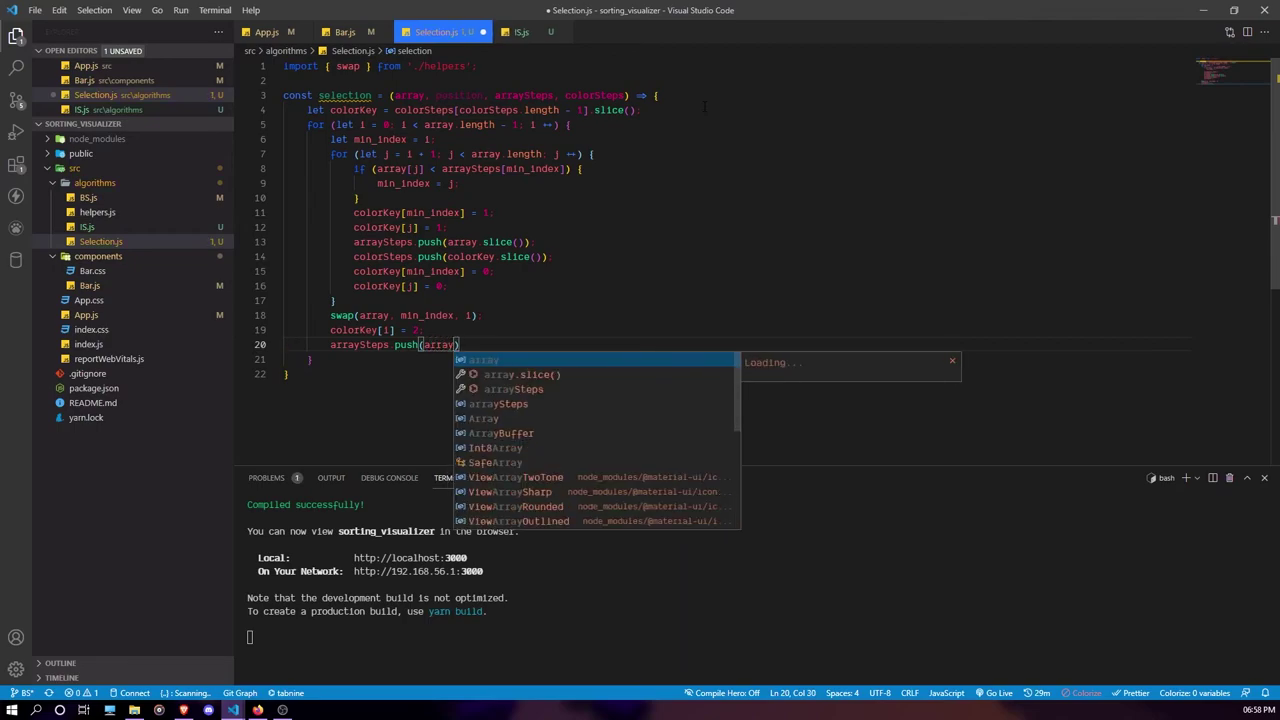
{"action": "type", "text": ".slice()"}
Step: Push array.slice() to arraySteps and colorKey.slice() to colorSteps after the swap
{"action": "key", "text": "Return"}
{"action": "type", "text": "color"}
{"action": "key", "text": "Down"}
{"action": "key", "text": "Down"}
{"action": "key", "text": "Down"}
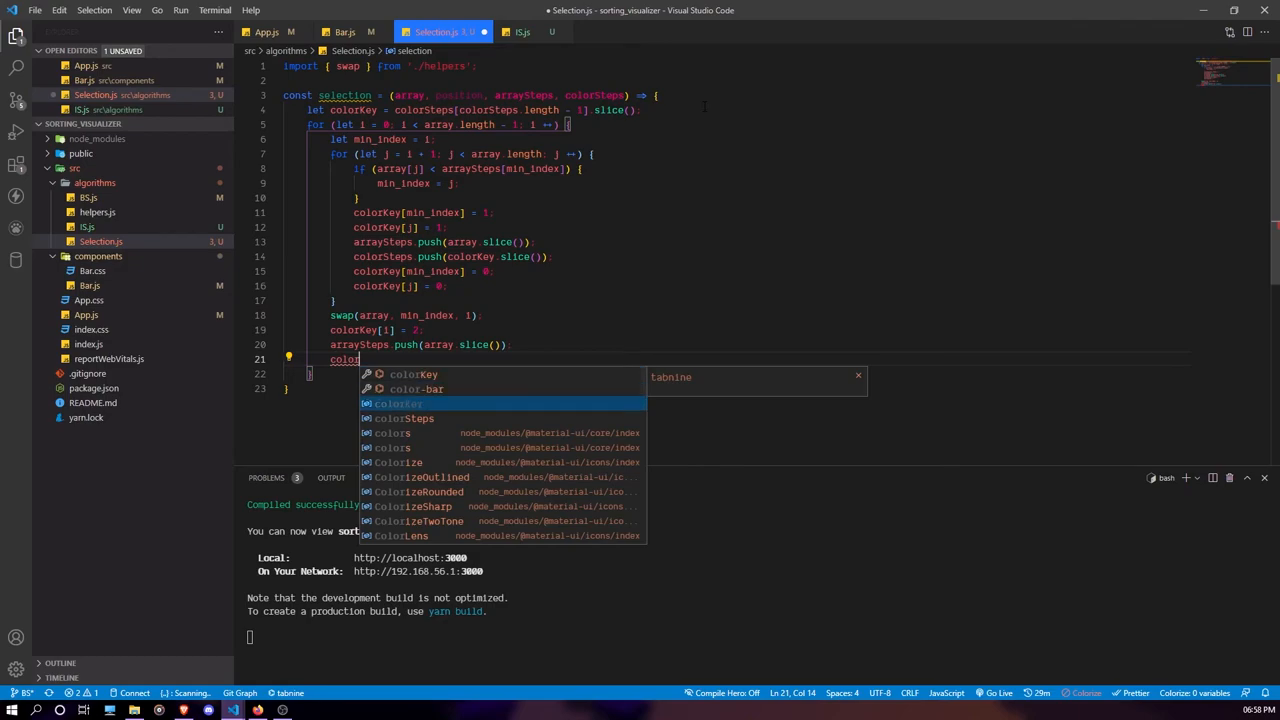
{"action": "key", "text": "Return"}
{"action": "type", "text": ".pu"}
{"action": "key", "text": "Return"}
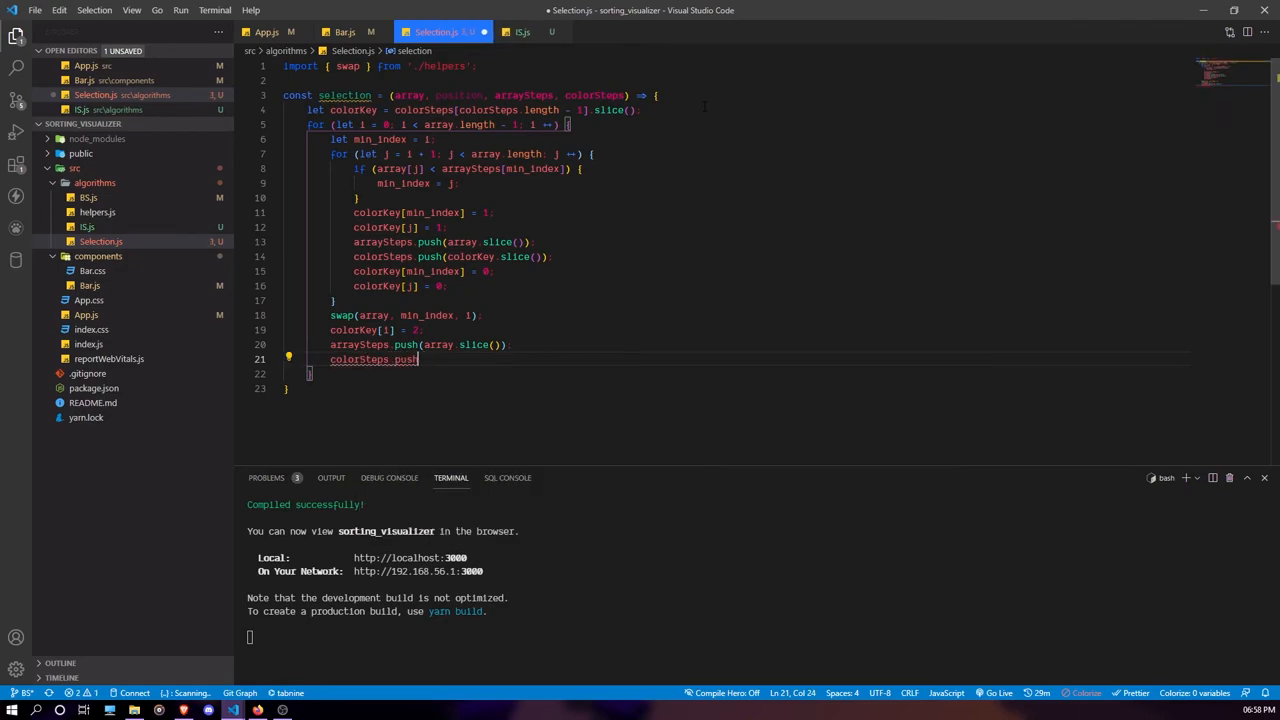
{"action": "type", "text": "("}
{"action": "key", "text": "Return"}
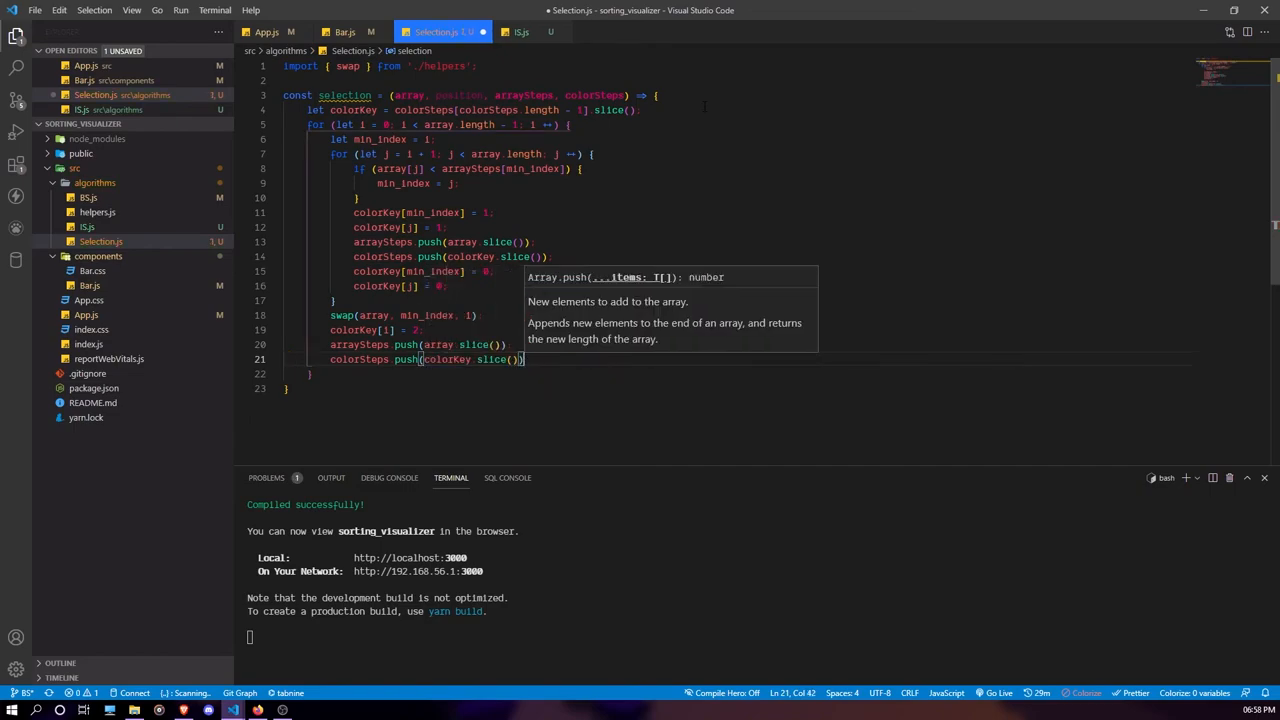
{"action": "key", "text": "End"}
Step: Set colorSteps[colorSteps.length - 1] to new Array(array.length).fill(2) after the outer loop
{"action": "key", "text": "Down"}
{"action": "key", "text": "Return"}
{"action": "type", "text": "color"}
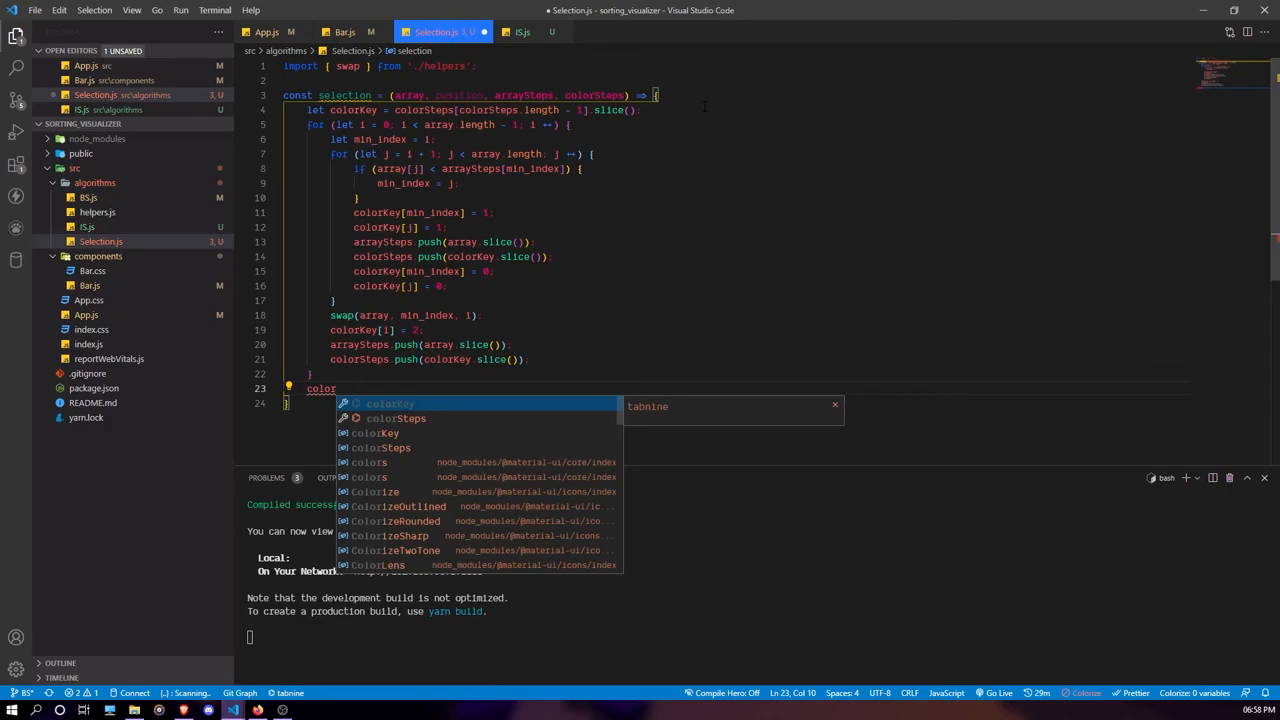
{"action": "type", "text": "Ste"}
{"action": "key", "text": "Return"}
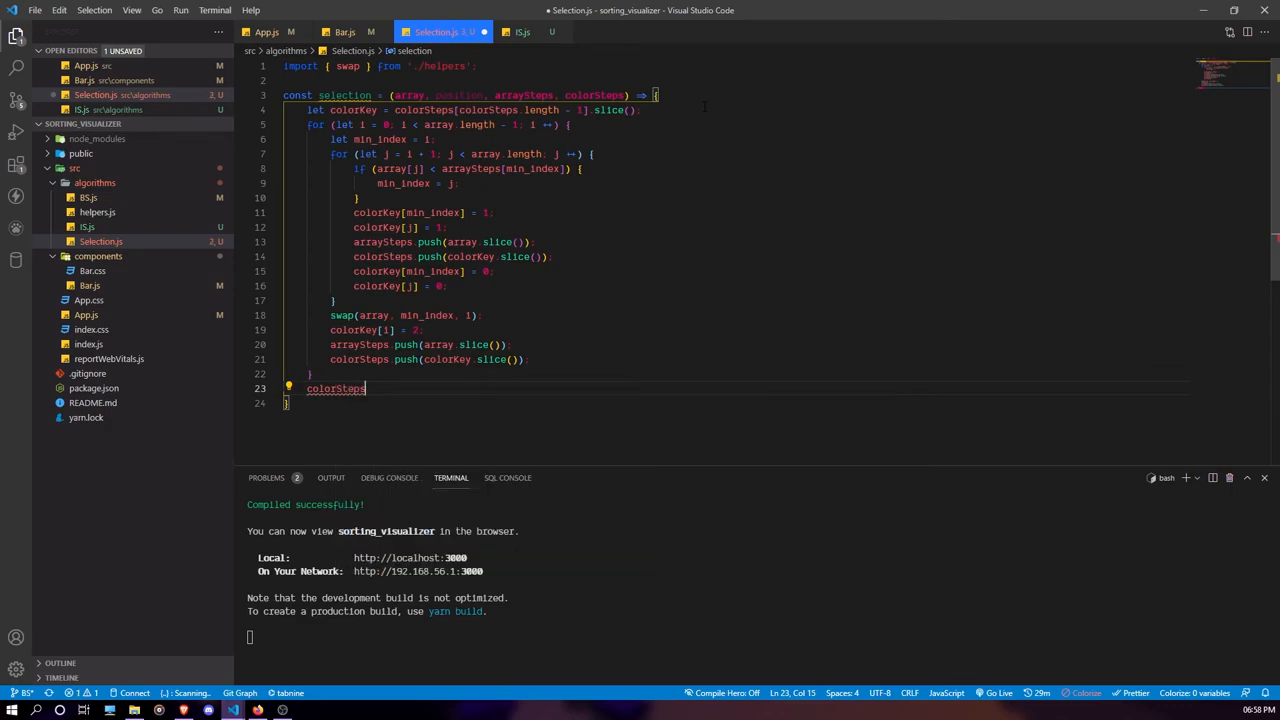
{"action": "type", "text": "["}
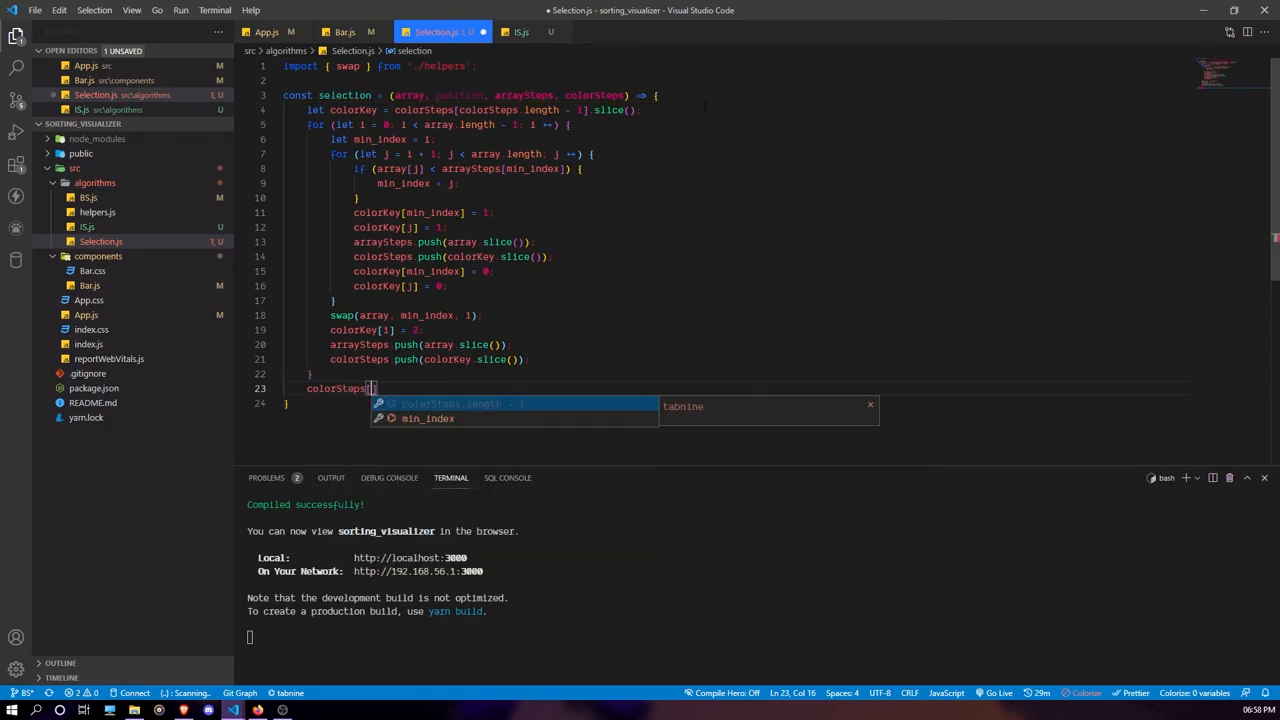
{"action": "type", "text": "color"}
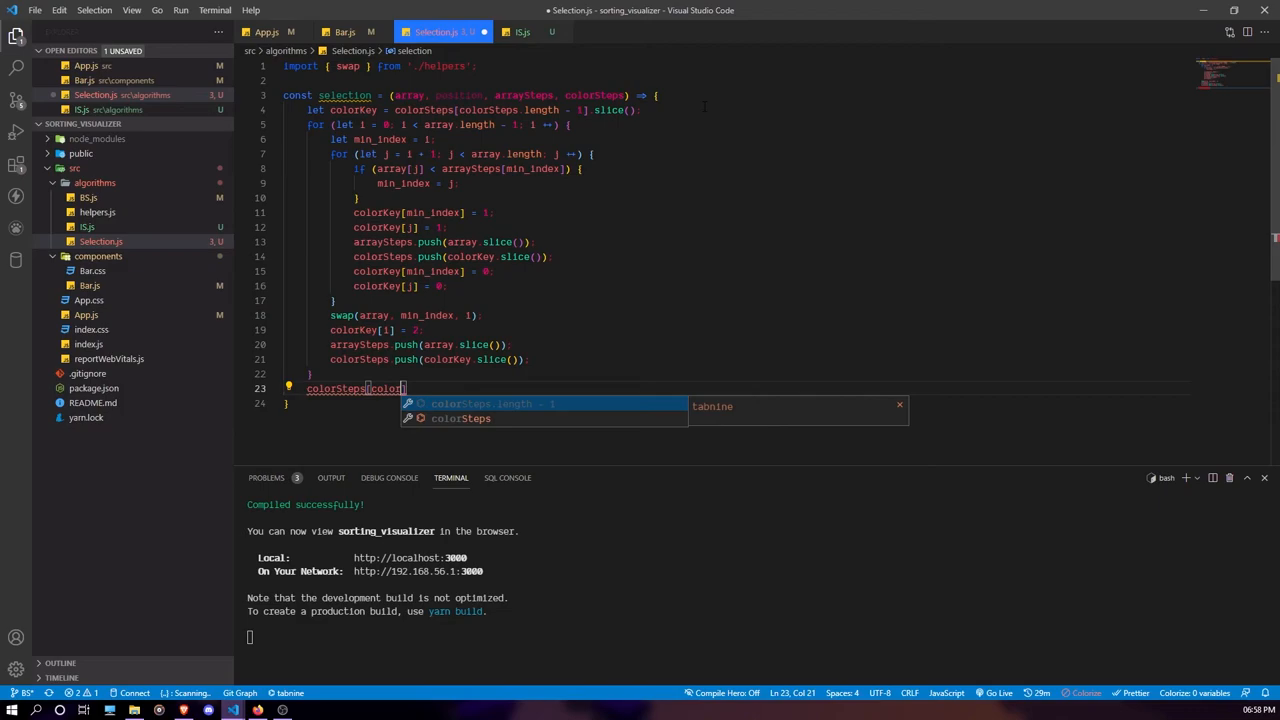
{"action": "type", "text": "Steps.le"}
{"action": "key", "text": "Down"}
{"action": "key", "text": "Down"}
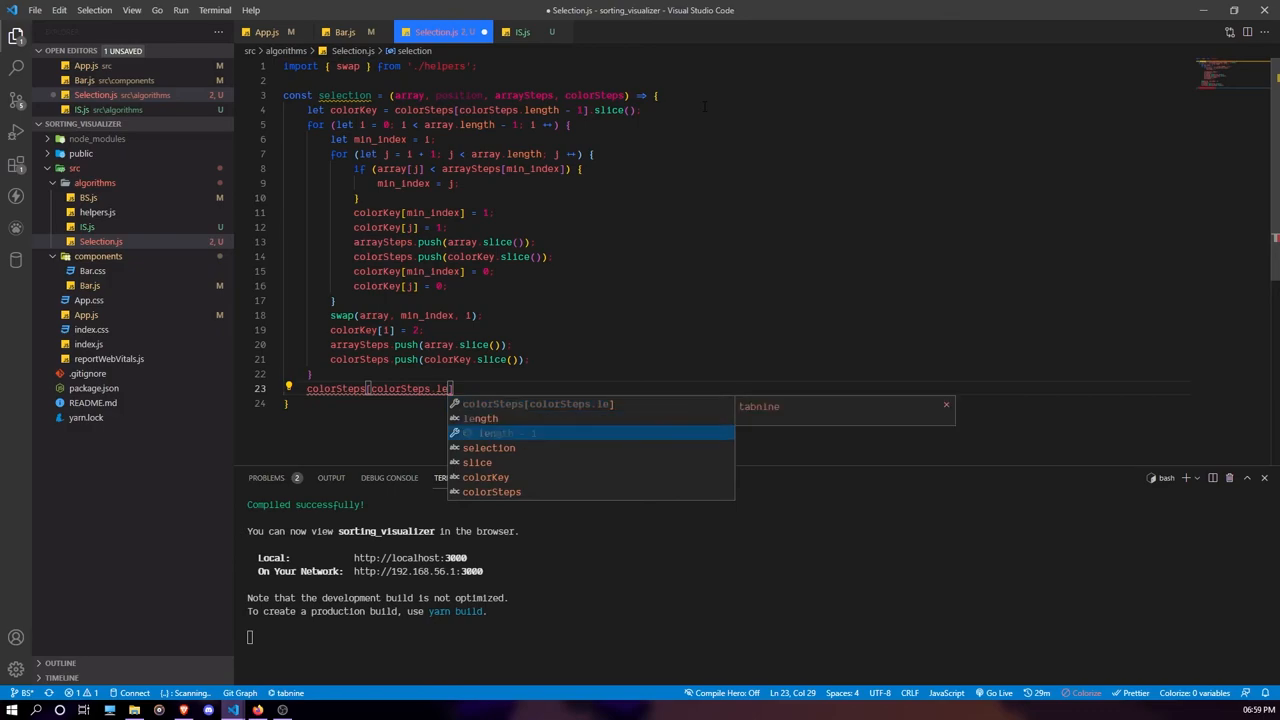
{"action": "key", "text": "Return"}
{"action": "type", "text": "]"}
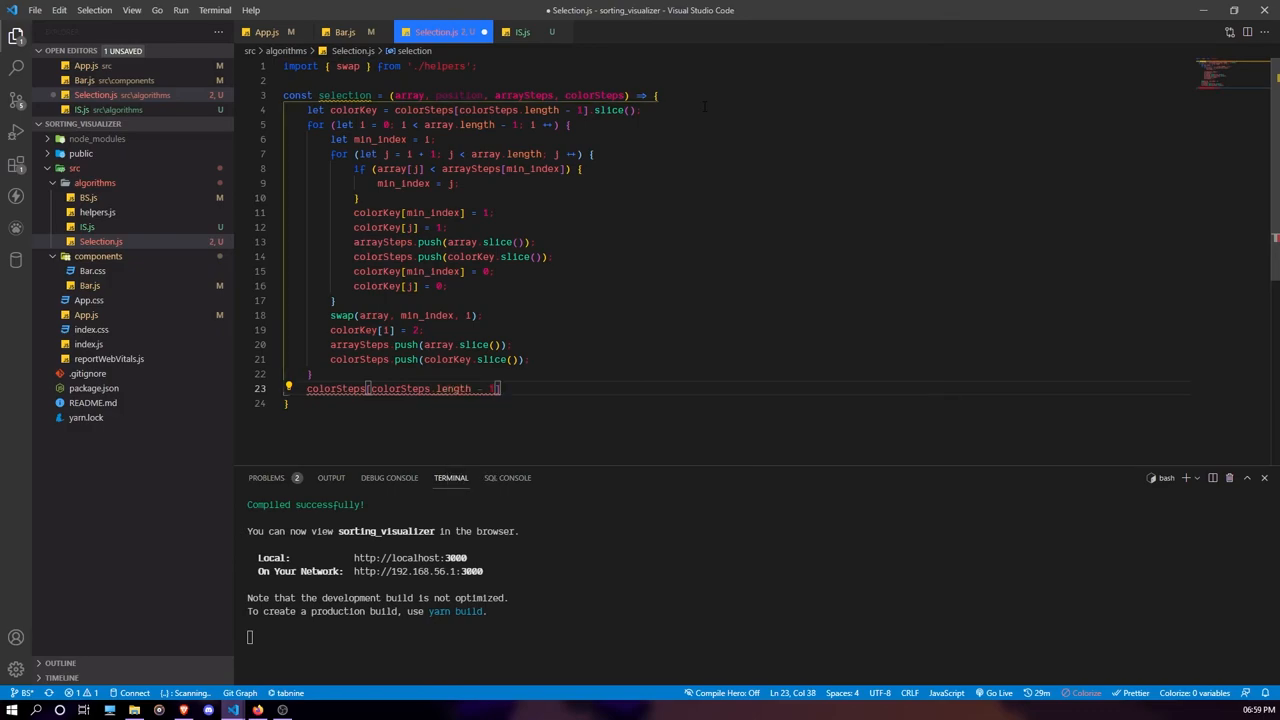
{"action": "type", "text": " = new "}
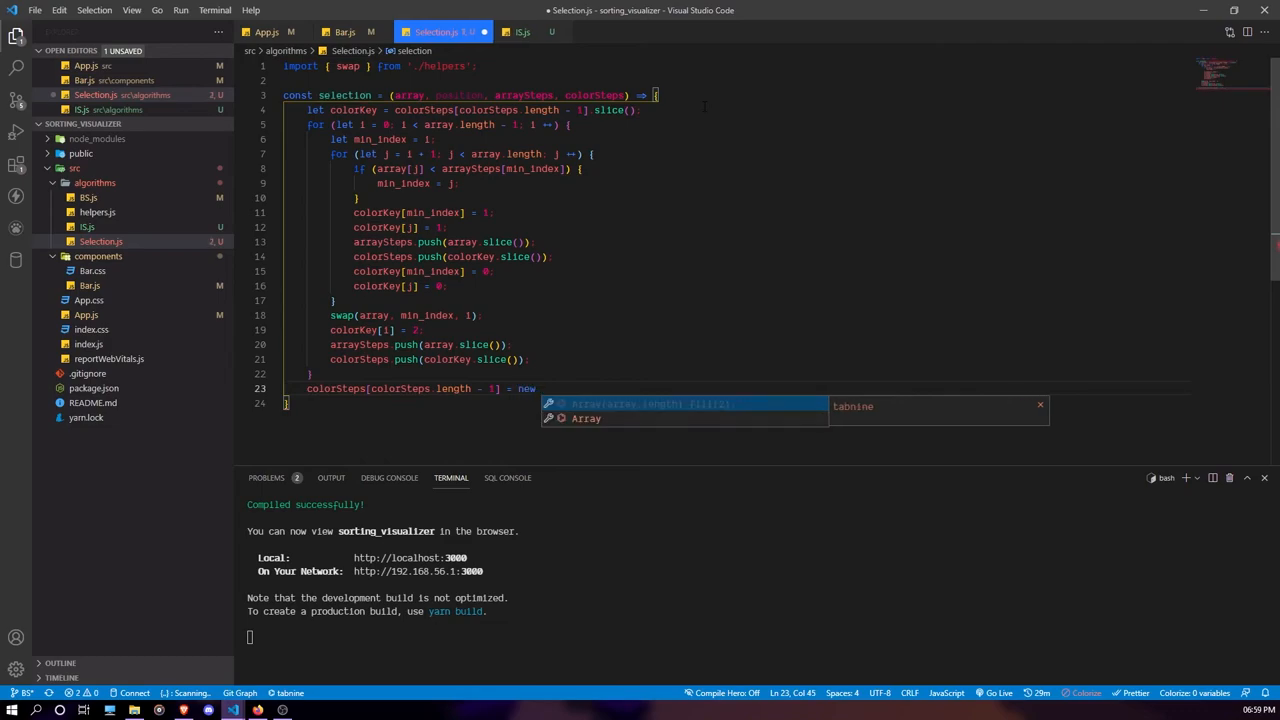
{"action": "type", "text": "new"}
{"action": "key", "text": "BackSpace"}
{"action": "key", "text": "BackSpace"}
{"action": "key", "text": "BackSpace"}
{"action": "type", "text": "Array"}
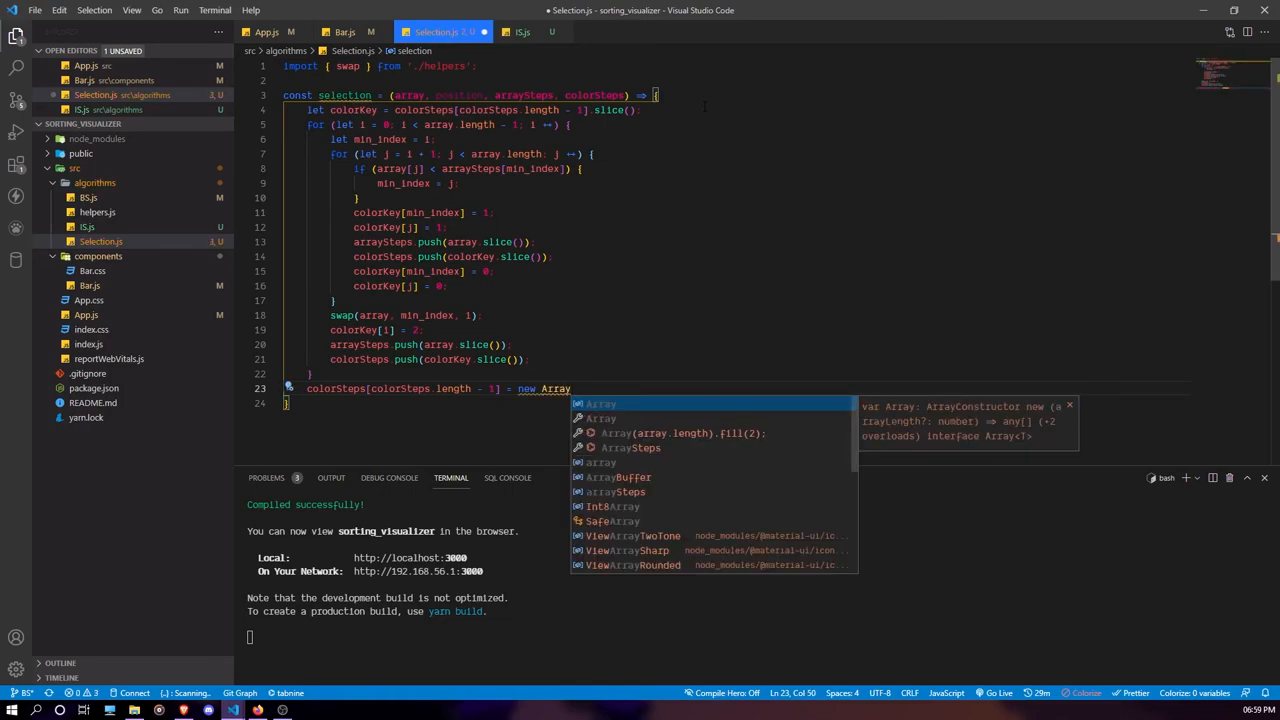
{"action": "type", "text": "(array.le"}
{"action": "key", "text": "Tab"}
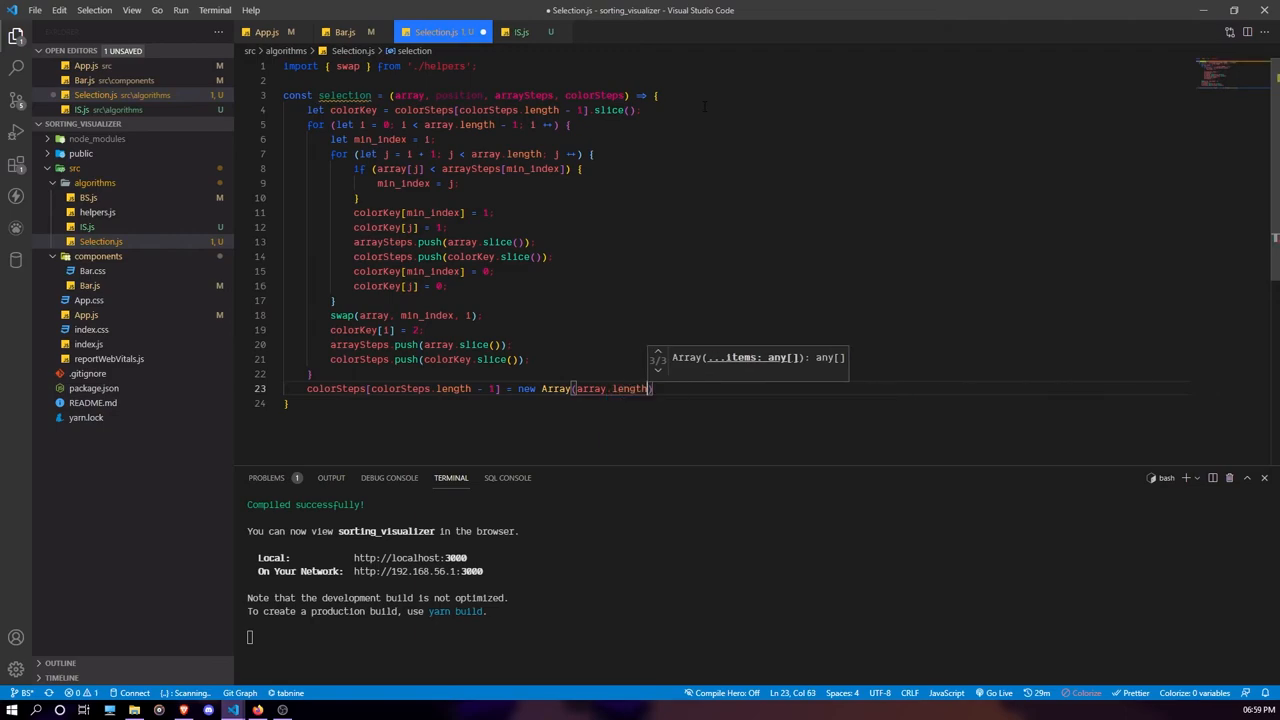
{"action": "type", "text": ").fil"}
{"action": "key", "text": "Tab"}
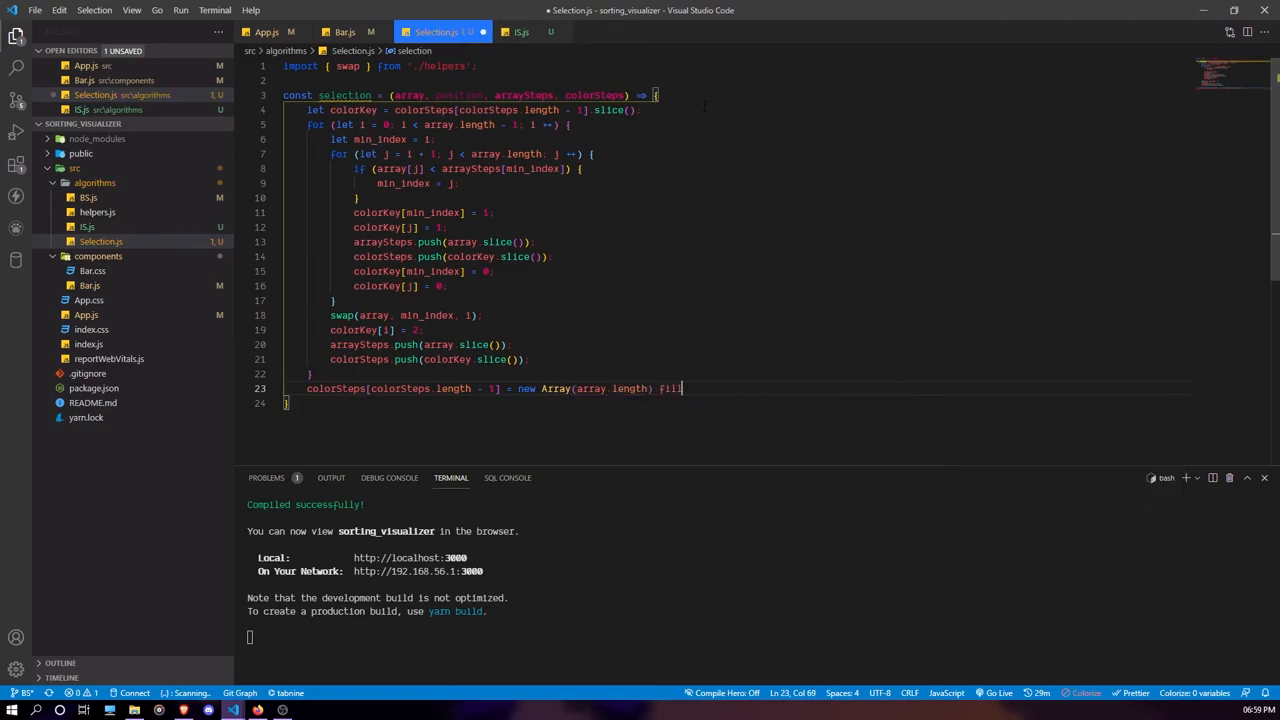
{"action": "type", "text": "(0)"}
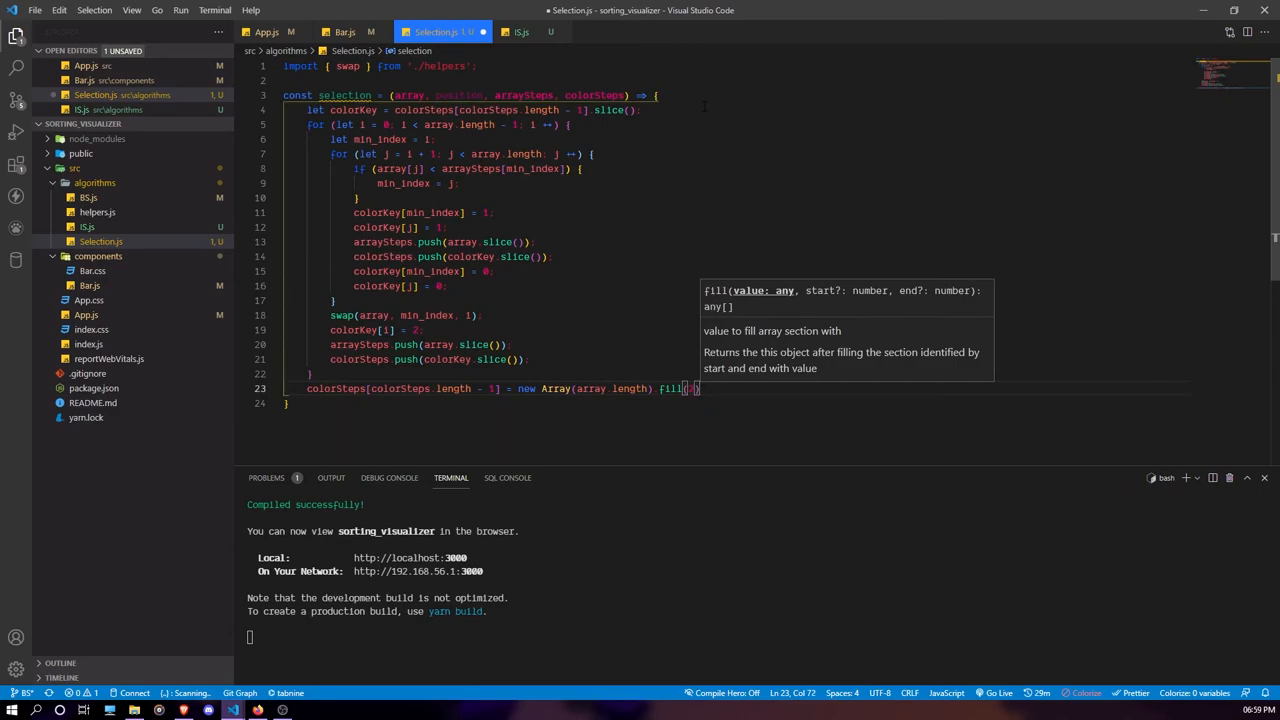
{"action": "key", "text": "End"}
{"action": "type", "text": ";"}
{"action": "key", "text": "Down"}
{"action": "key", "text": "Return"}
{"action": "key", "text": "Return"}
{"action": "type", "text": "export "}
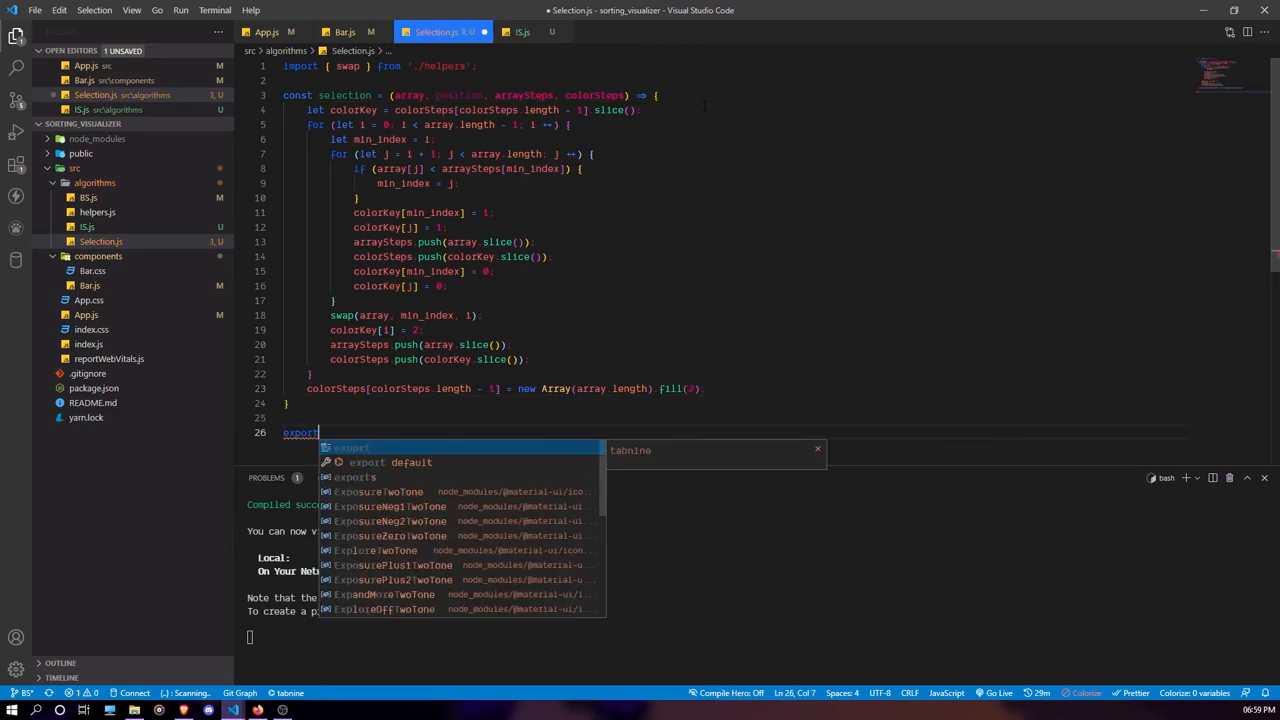
{"action": "type", "text": "default sel"}
Step: Add export default selection and save Selection.js
{"action": "key", "text": "Tab"}
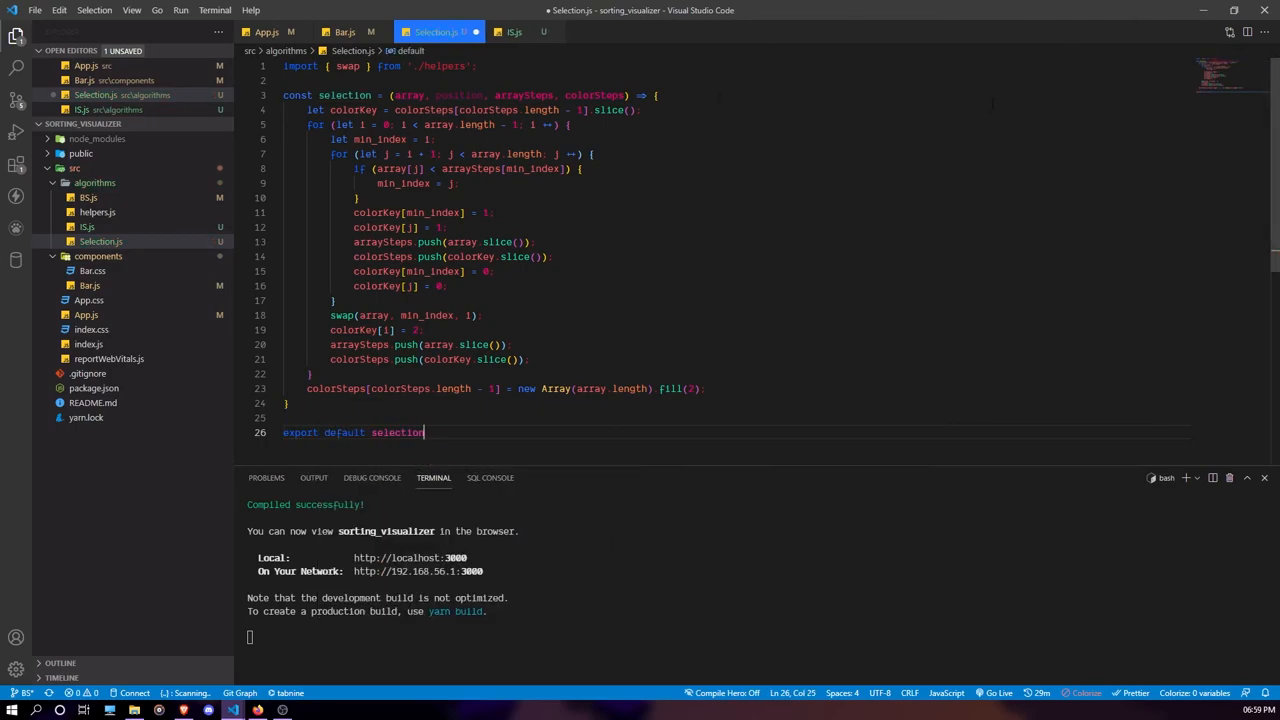
{"action": "key", "text": "ctrl+s"}
Step: Import SelectionSort in App.js after the InsertionSort import and save
{"action": "left_click", "coordinate": [340, 32]}
{"action": "left_click", "coordinate": [278, 36]}
{"action": "scroll", "coordinate": [443, 175], "scroll_direction": "up", "scroll_amount": 2}
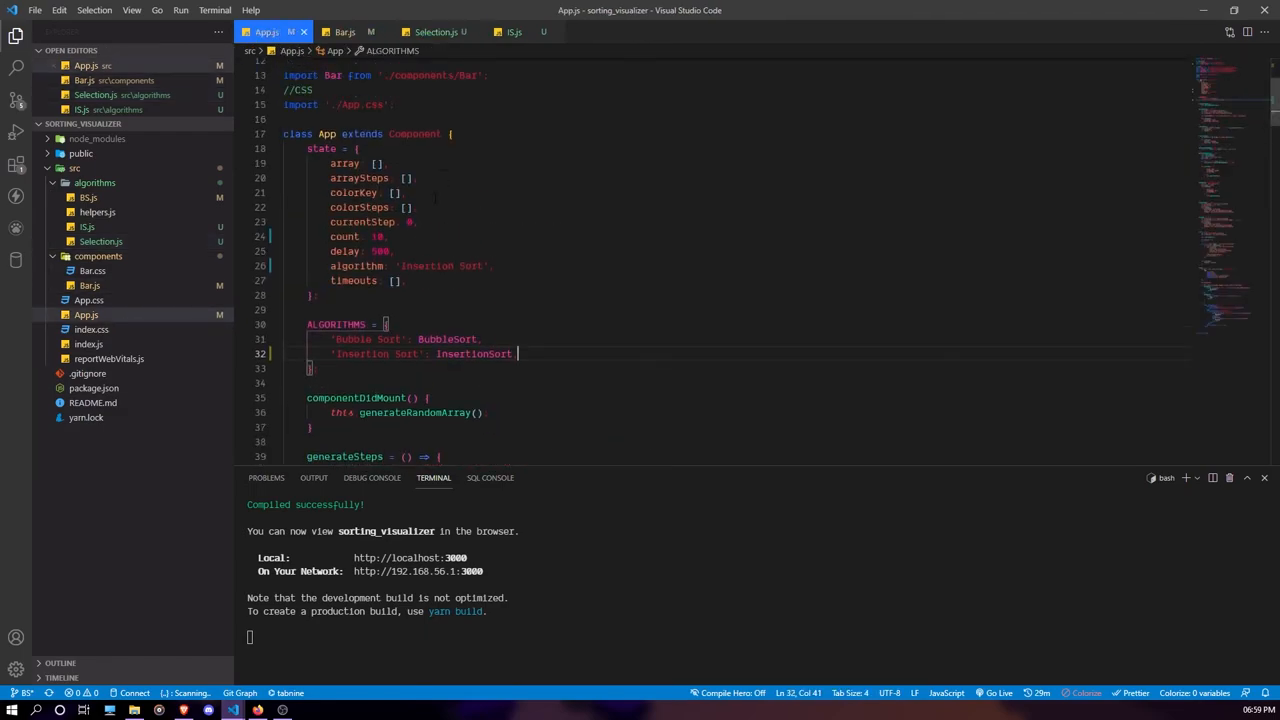
{"action": "scroll", "coordinate": [436, 197], "scroll_direction": "up", "scroll_amount": 4}
{"action": "left_click", "coordinate": [556, 124]}
{"action": "key", "text": "Return"}
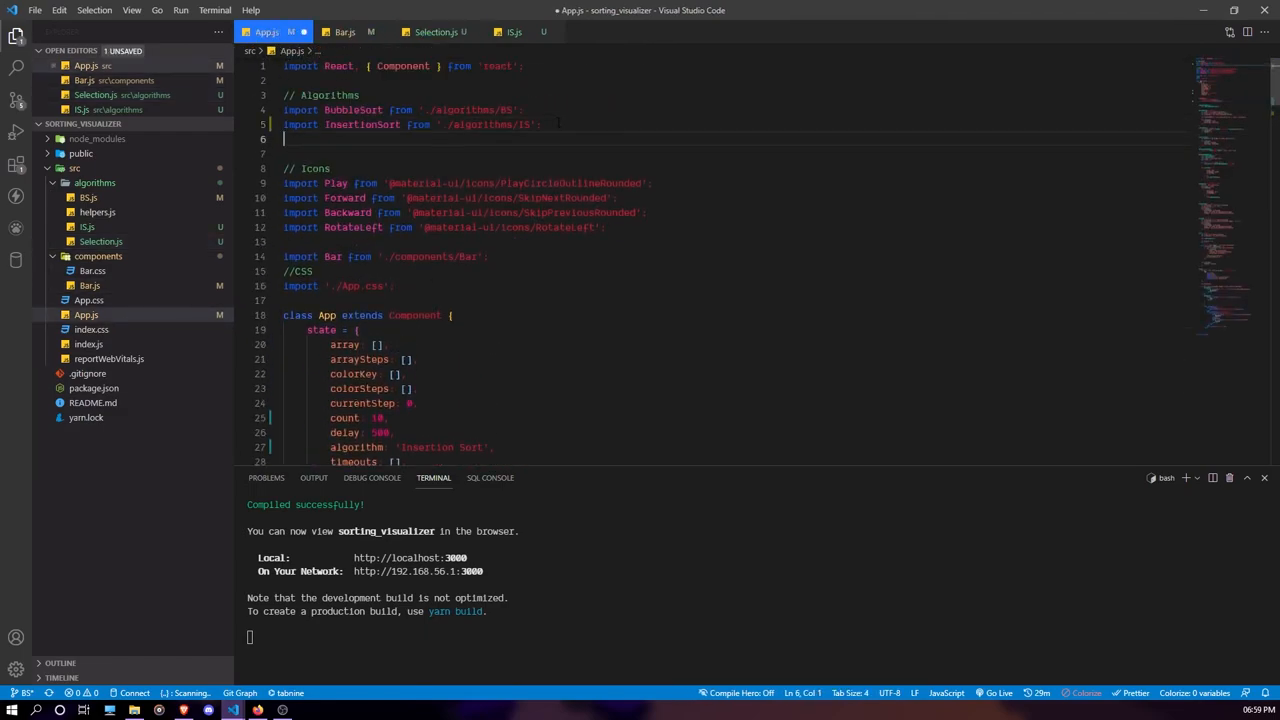
{"action": "type", "text": "import SelectionSort from './a"}
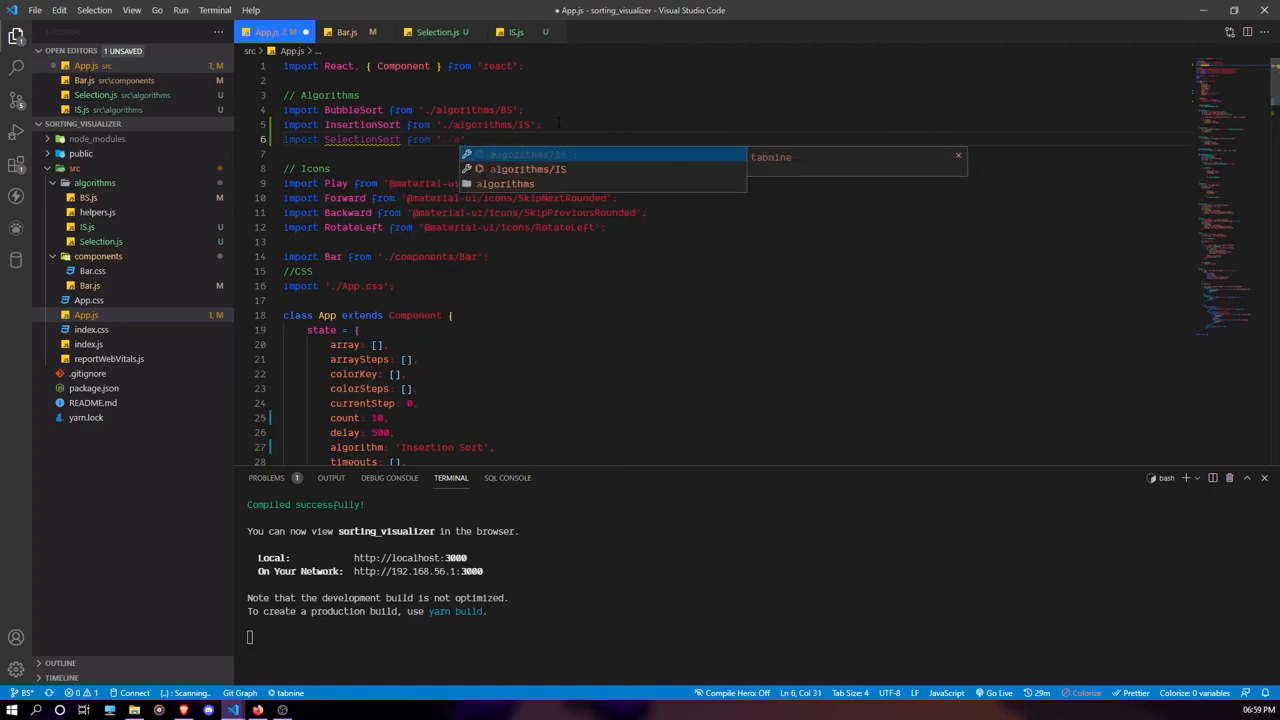
{"action": "type", "text": "lgorithms/"}
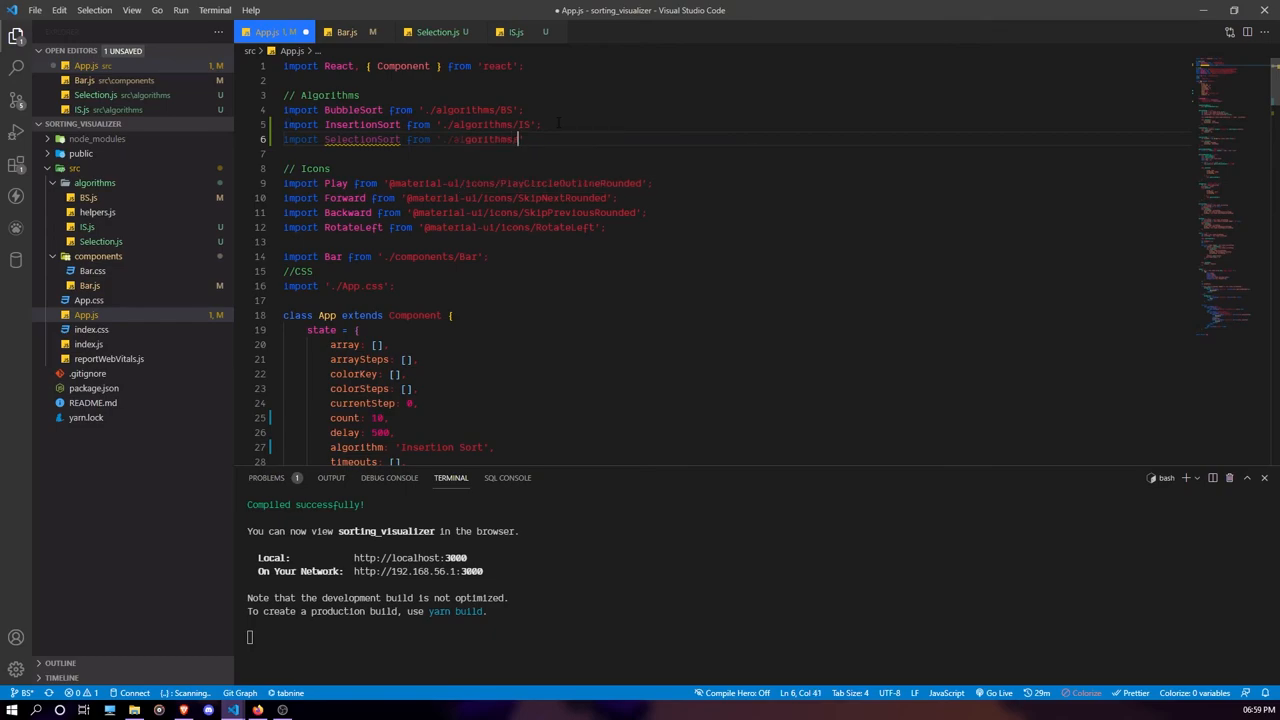
{"action": "type", "text": "Selection';"}
{"action": "key", "text": "ctrl+s"}
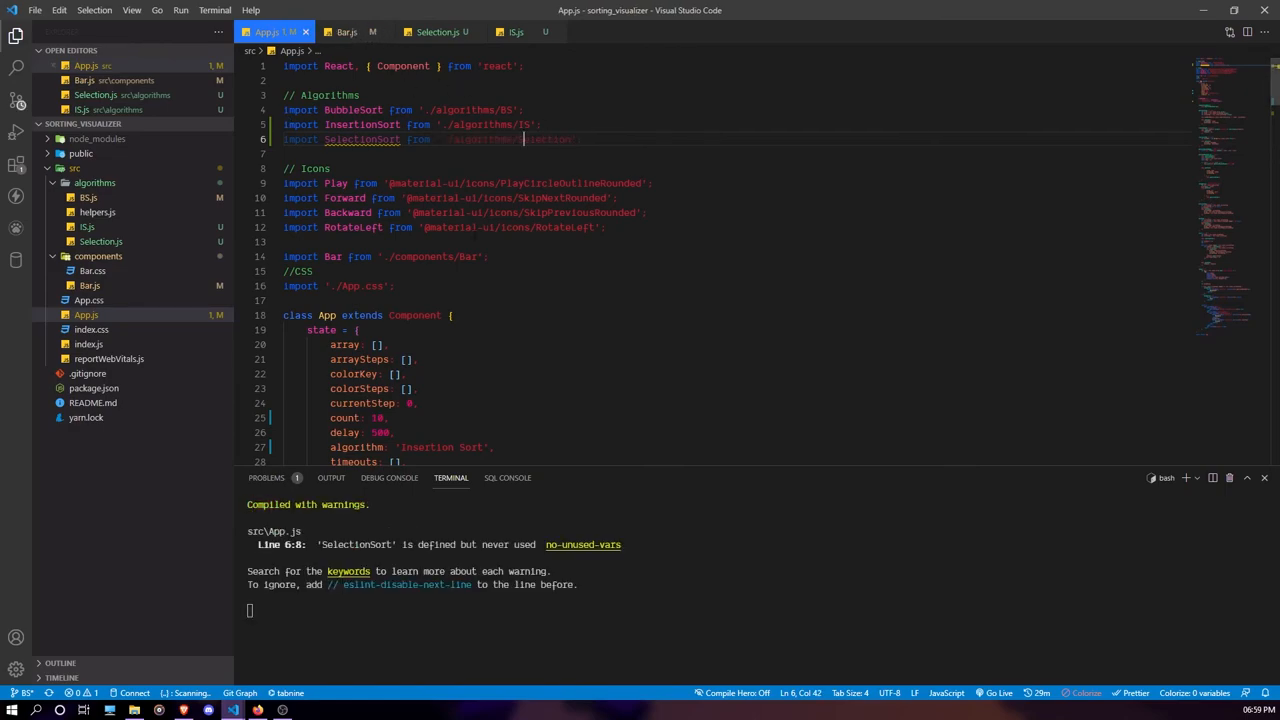
{"action": "scroll", "coordinate": [483, 250], "scroll_direction": "down", "scroll_amount": 2}
{"action": "scroll", "coordinate": [468, 304], "scroll_direction": "down", "scroll_amount": 2}
Step: Default the algorithm state to 'Selection Sort', add 'Selection Sort': SelectionSort to ALGORITHMS, and save
{"action": "double_click", "coordinate": [420, 280]}
{"action": "type", "text": "Select"}
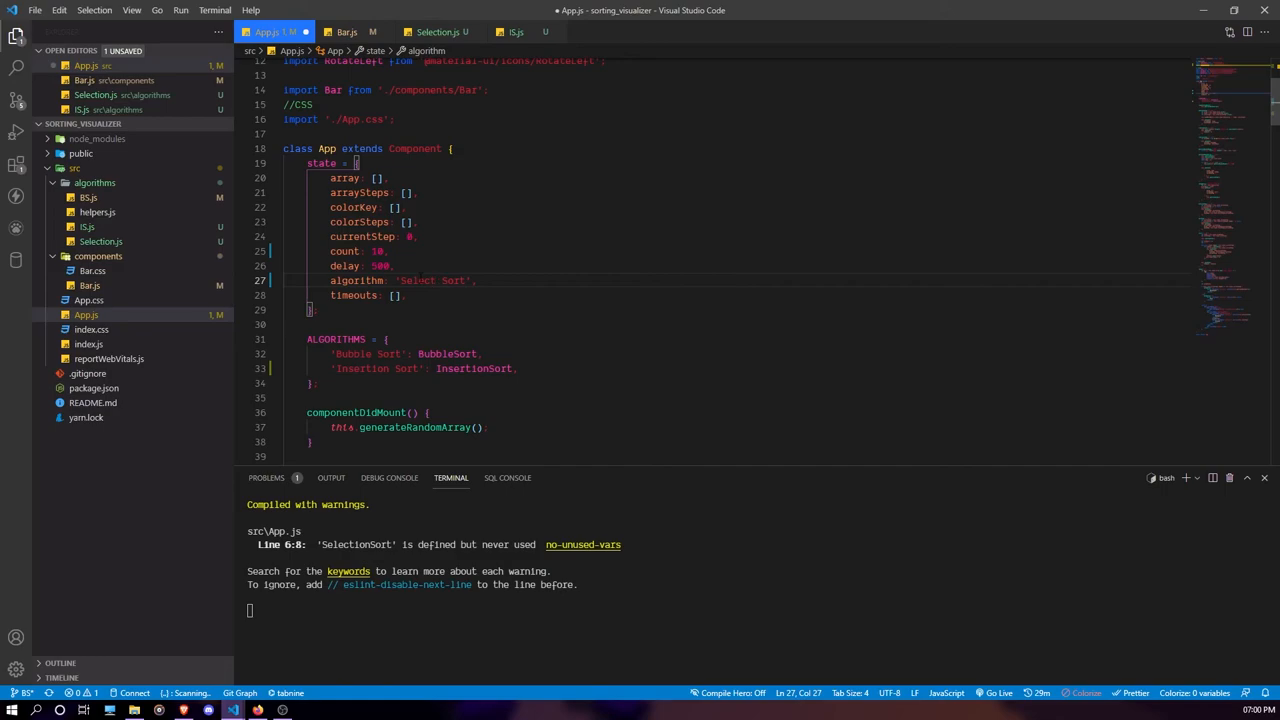
{"action": "type", "text": "ion"}
{"action": "left_click", "coordinate": [560, 368]}
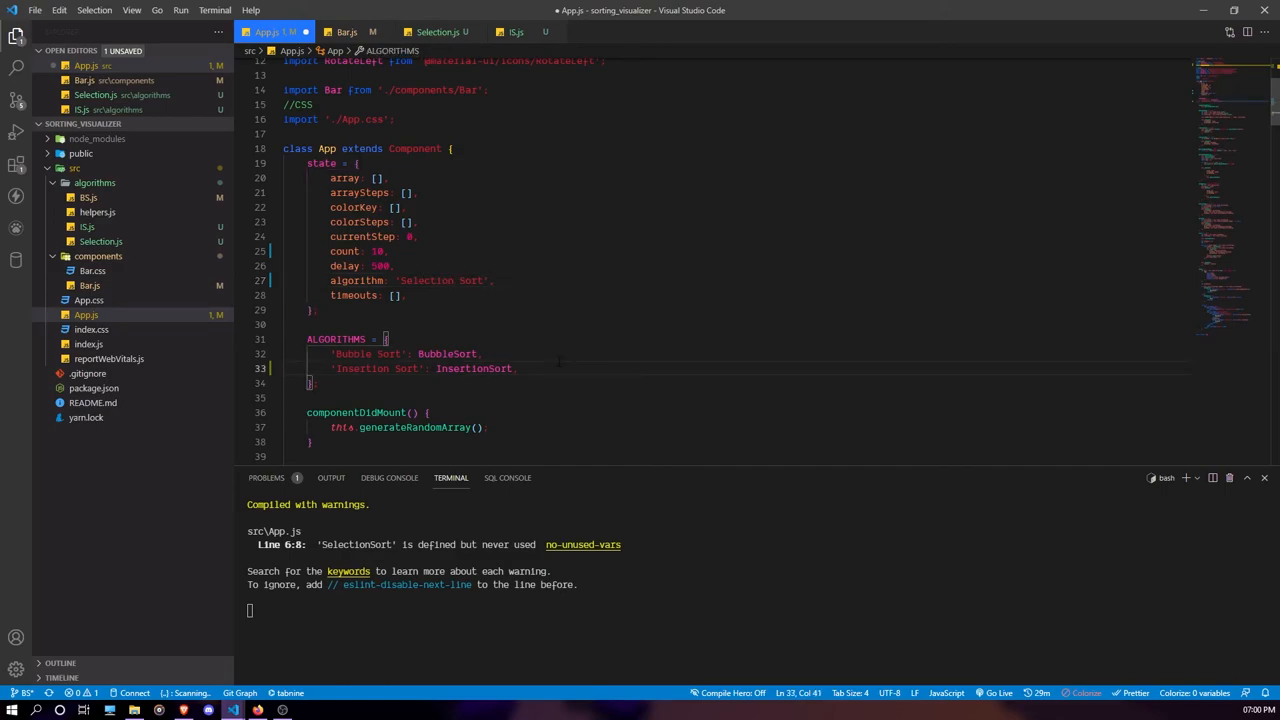
{"action": "key", "text": "Return"}
{"action": "type", "text": "l"}
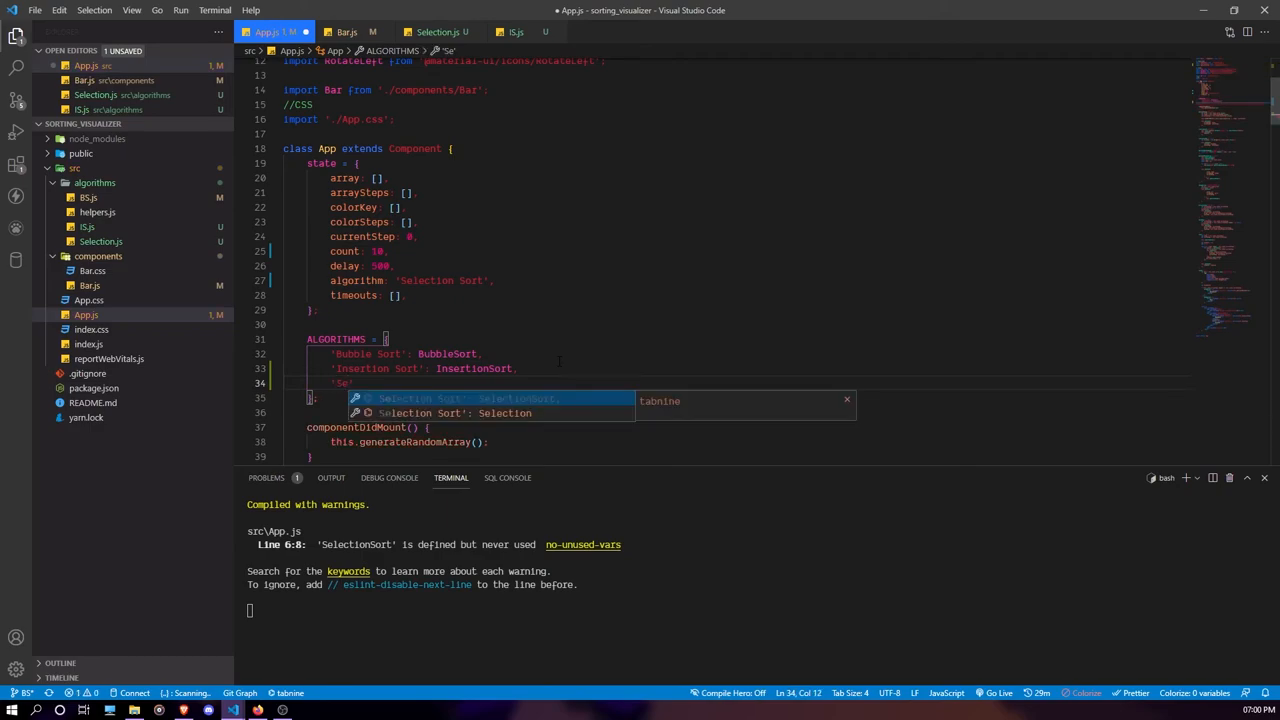
{"action": "type", "text": "ect"}
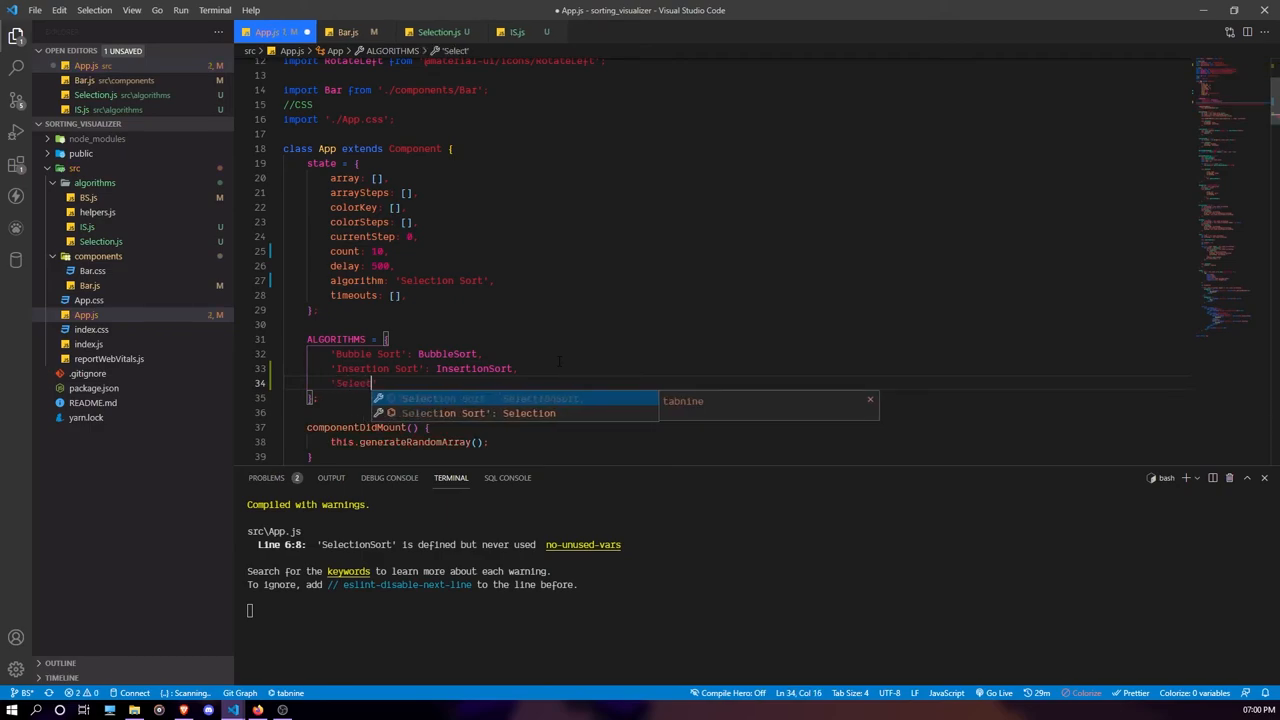
{"action": "key", "text": "Tab"}
{"action": "scroll", "coordinate": [559, 361], "scroll_direction": "up", "scroll_amount": 4}
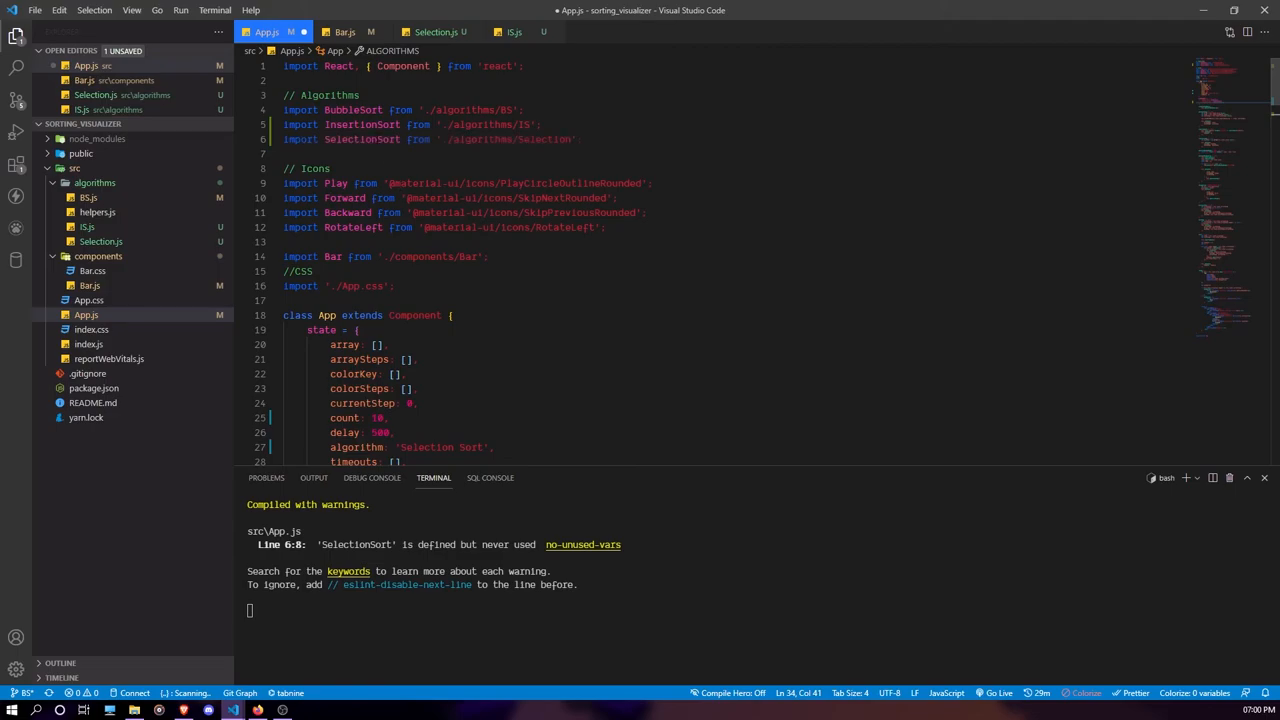
{"action": "scroll", "coordinate": [599, 314], "scroll_direction": "down", "scroll_amount": 3}
{"action": "left_click", "coordinate": [599, 314]}
{"action": "key", "text": "ctrl+s"}
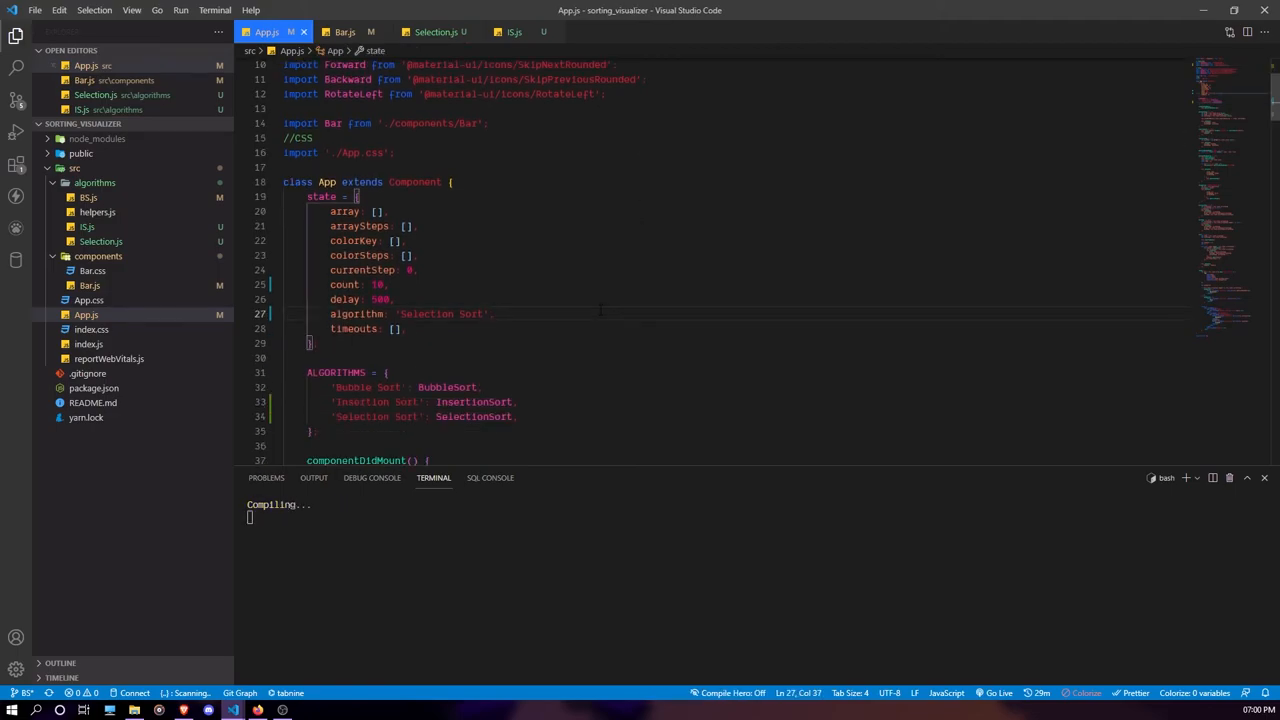
Step: Run the selection sort animation in Firefox until all bars turn green, then return to VS Code
{"action": "left_click", "coordinate": [257, 709]}
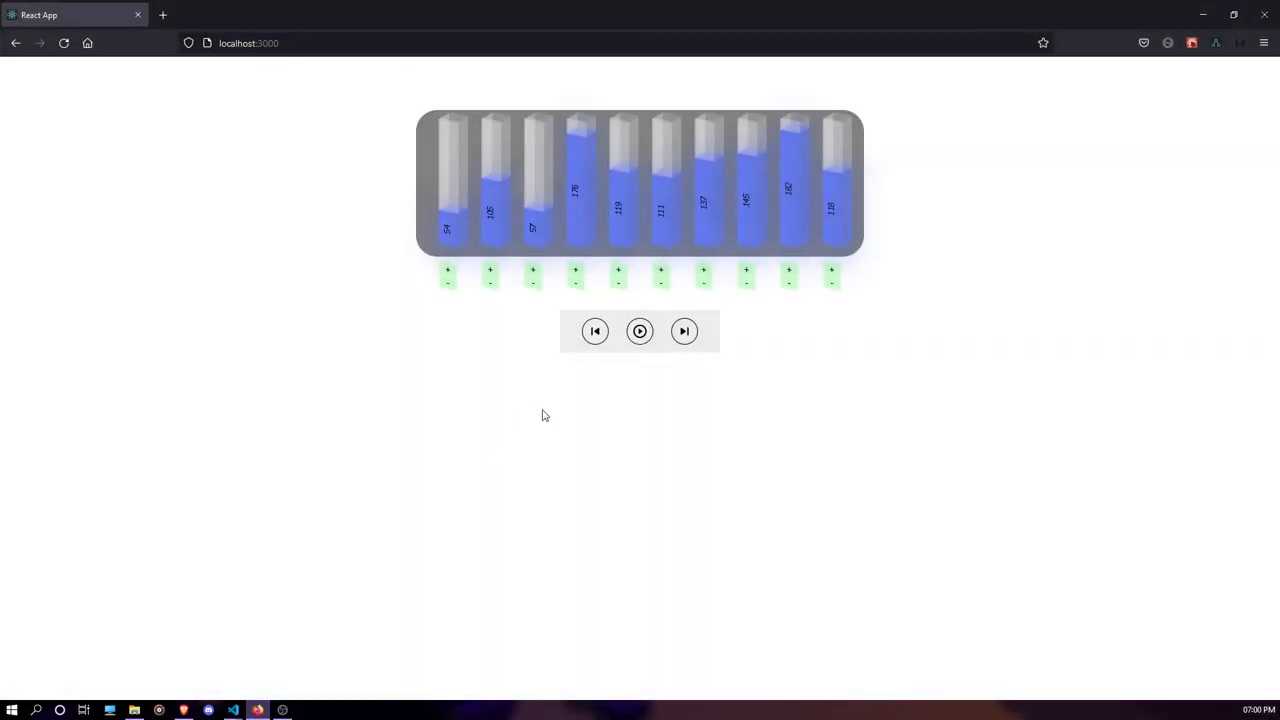
{"action": "left_click", "coordinate": [640, 332]}
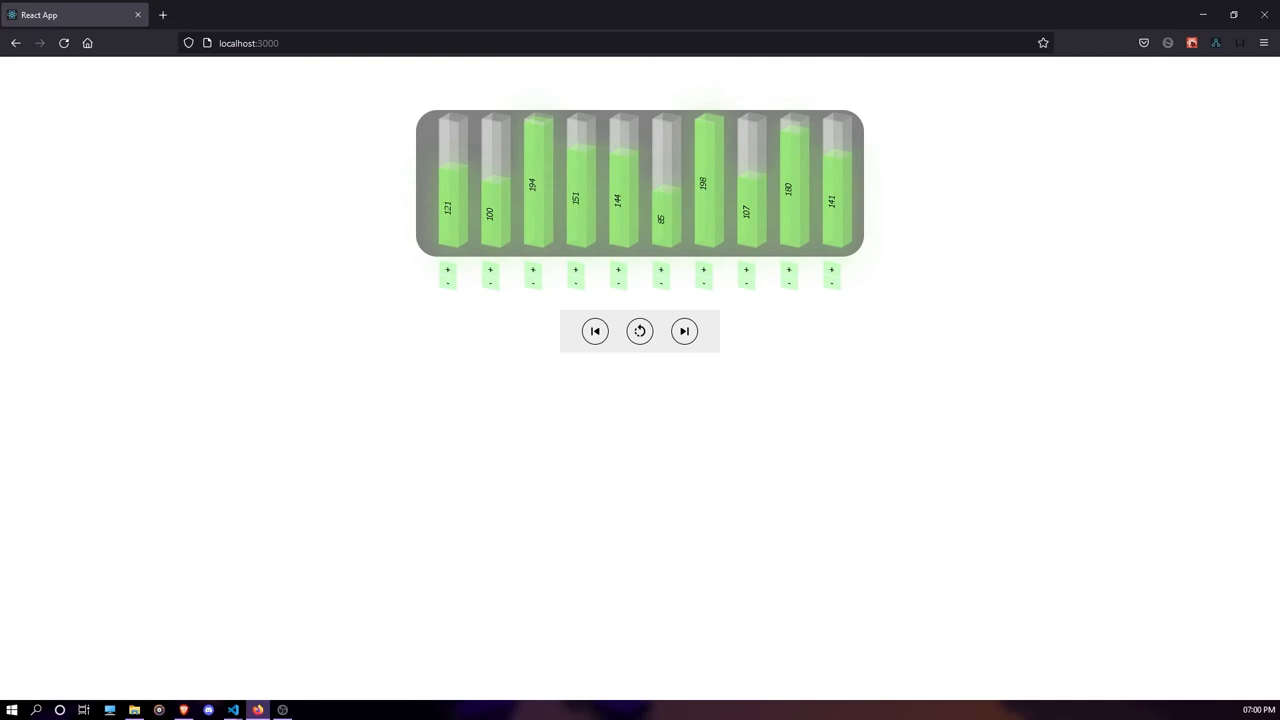
{"action": "key", "text": "alt+Tab"}
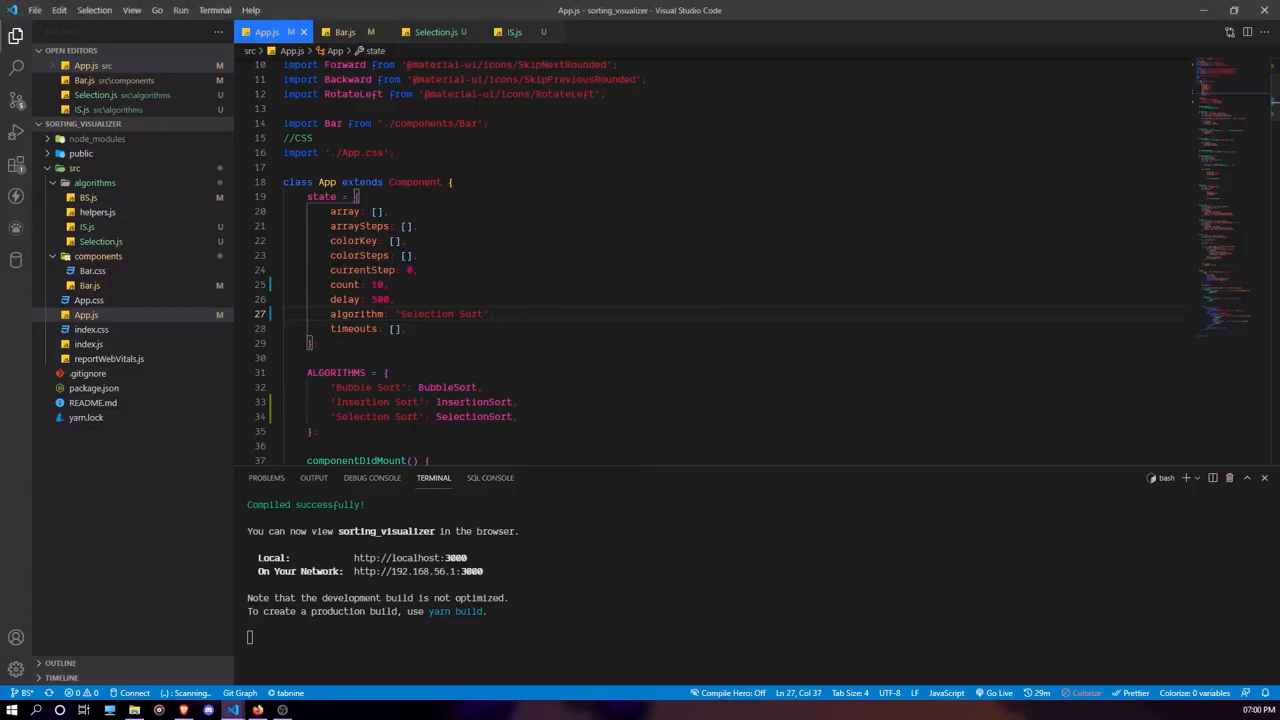
{"action": "scroll", "coordinate": [621, 262], "scroll_direction": "up", "scroll_amount": 1}
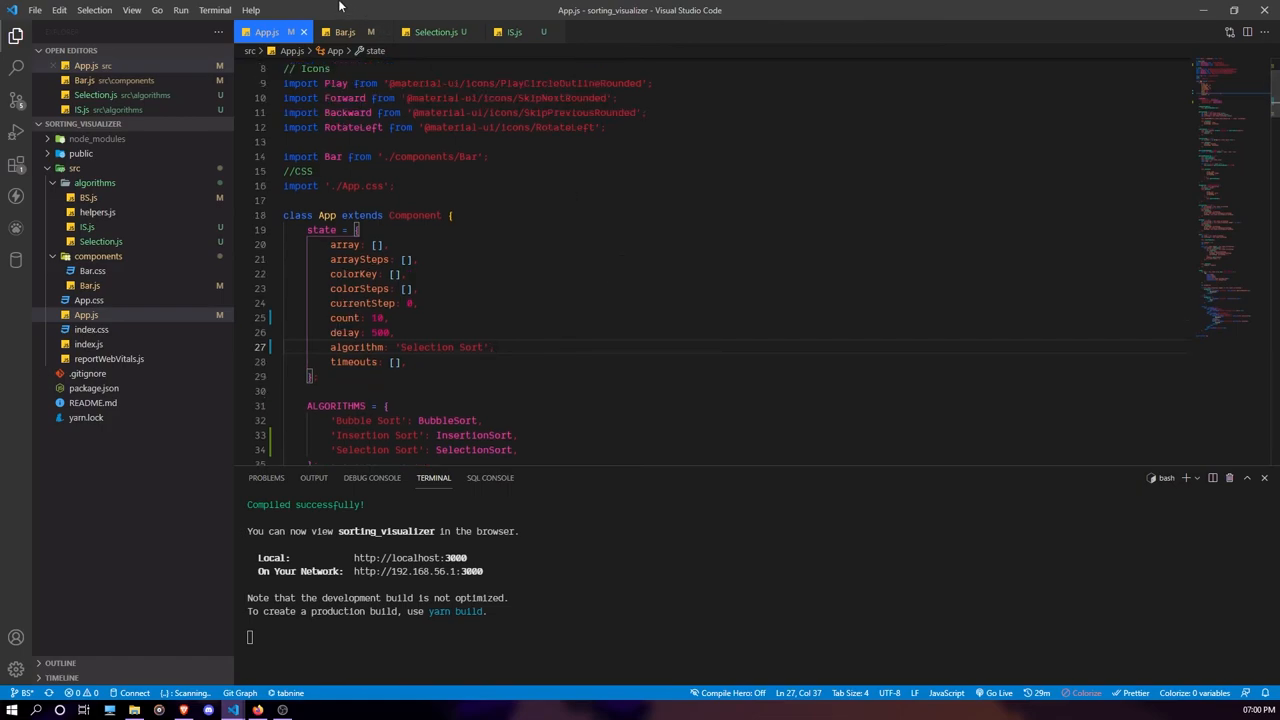
Step: Switch to the Selection.js tab to review the selection sort code
{"action": "left_click", "coordinate": [446, 36]}
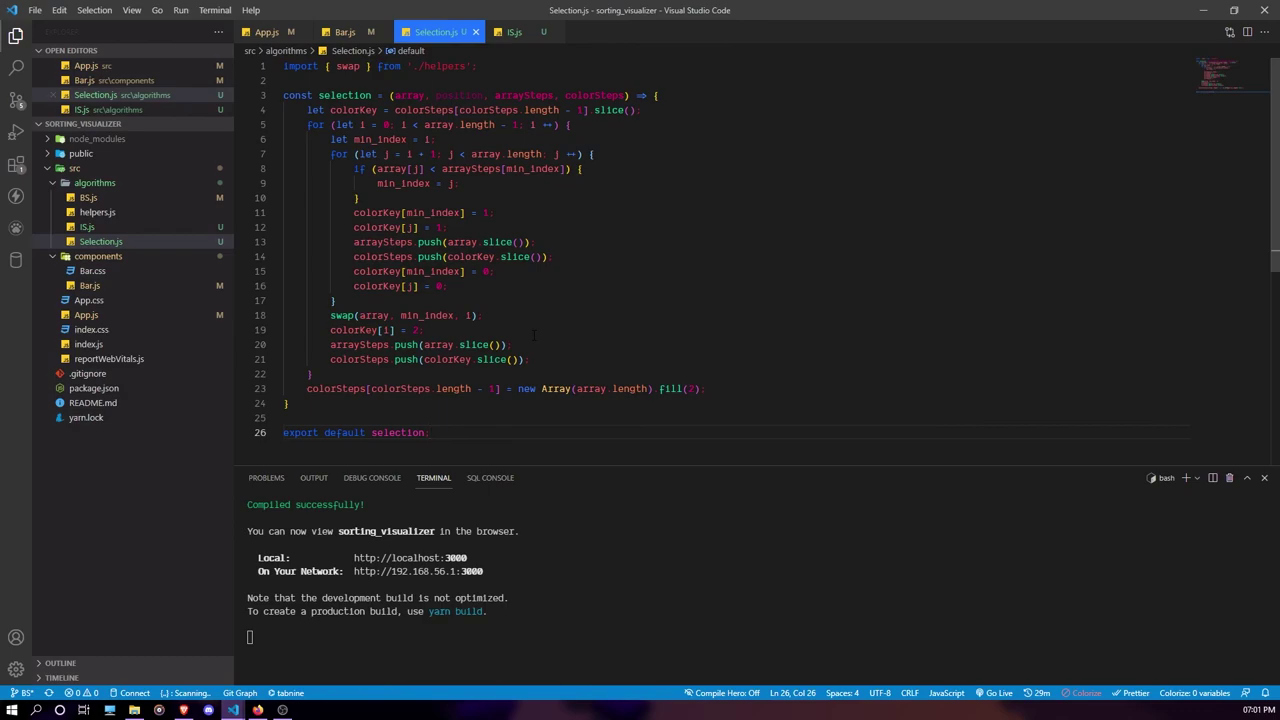
Step: Change arraySteps[min_index] to array[min_index] in the comparison, save, and switch to the browser
{"action": "left_click", "coordinate": [560, 315]}
{"action": "left_click", "coordinate": [503, 168]}
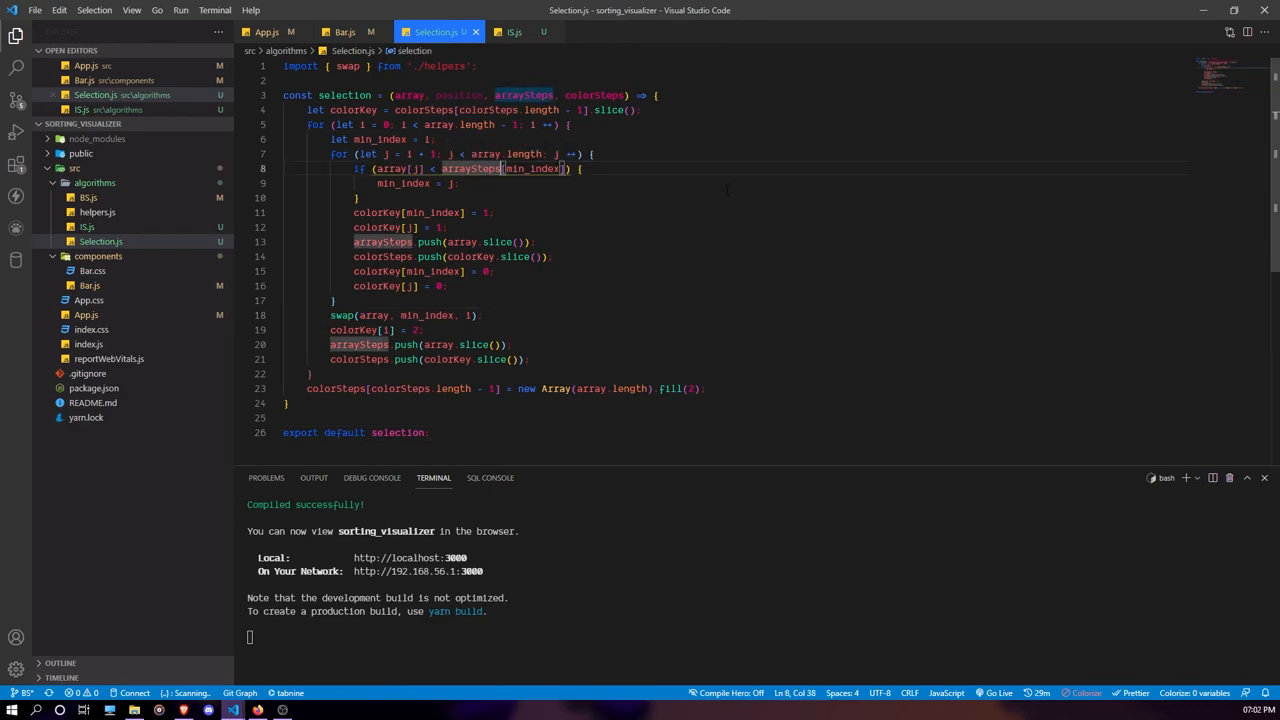
{"action": "key", "text": "BackSpace"}
{"action": "key", "text": "BackSpace"}
{"action": "key", "text": "BackSpace"}
{"action": "key", "text": "BackSpace"}
{"action": "key", "text": "BackSpace"}
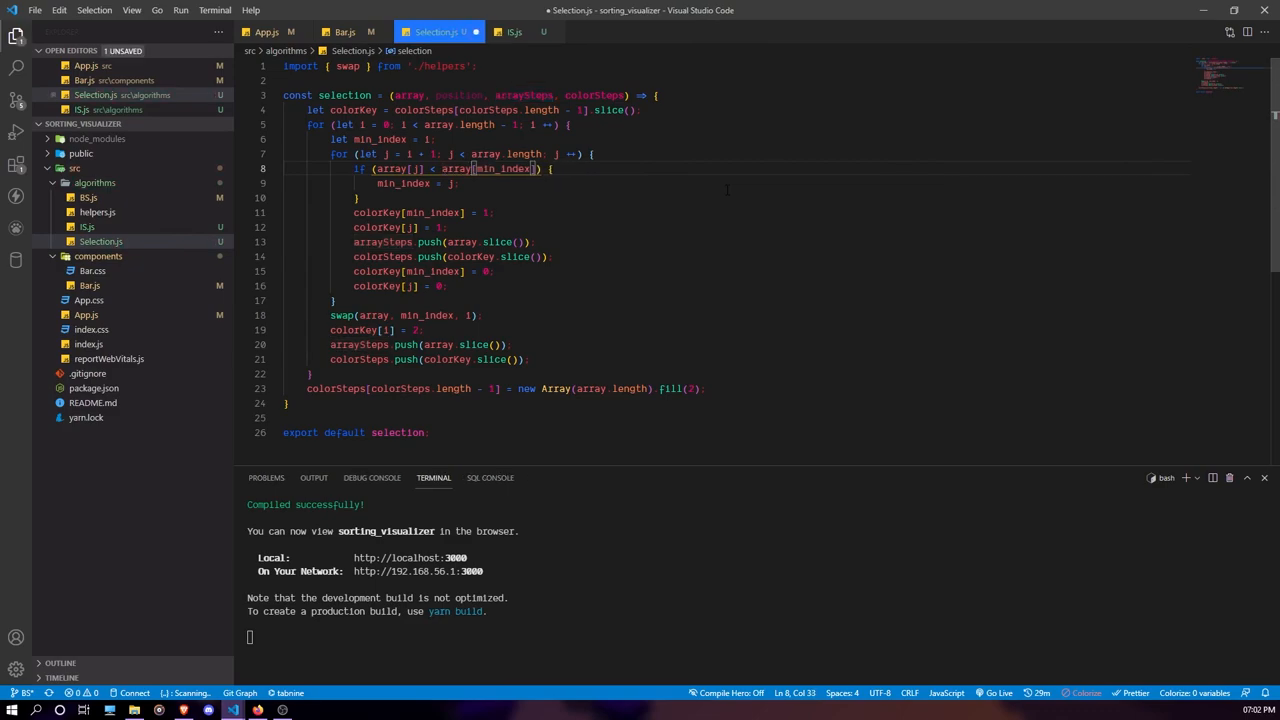
{"action": "left_click", "coordinate": [697, 170]}
{"action": "left_click_drag", "start_coordinate": [377, 183], "coordinate": [459, 183]}
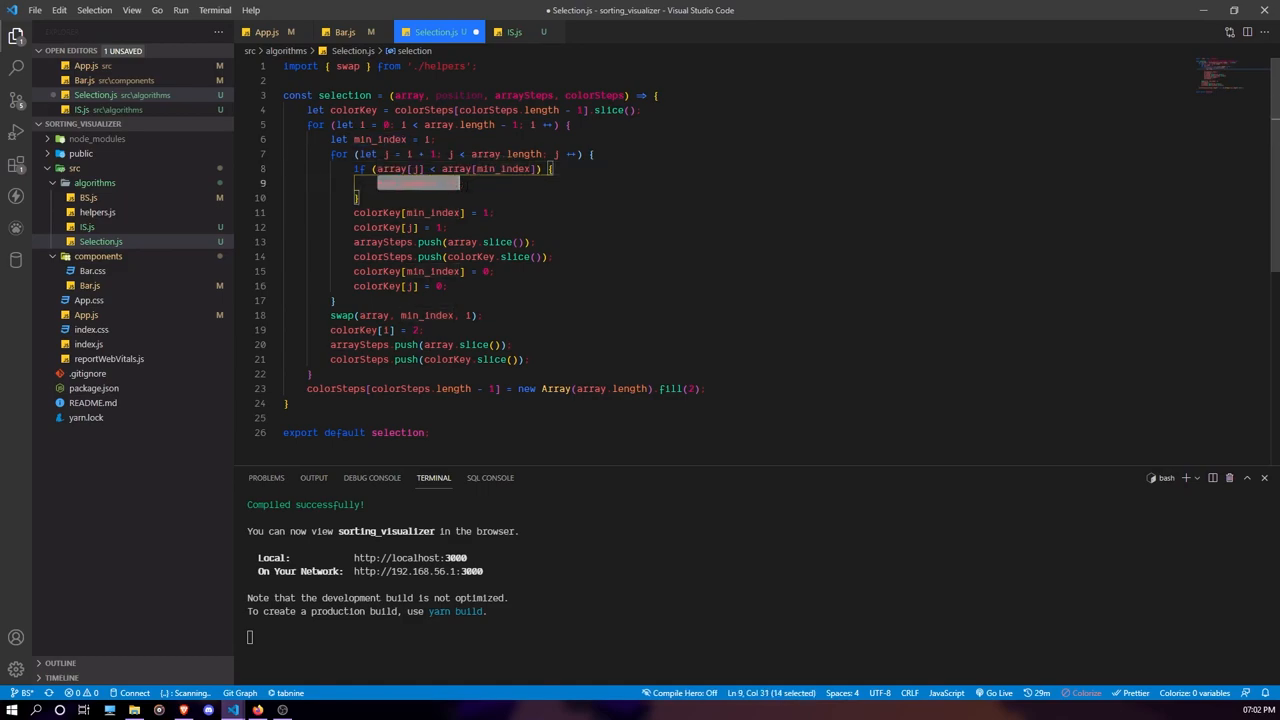
{"action": "left_click", "coordinate": [474, 184]}
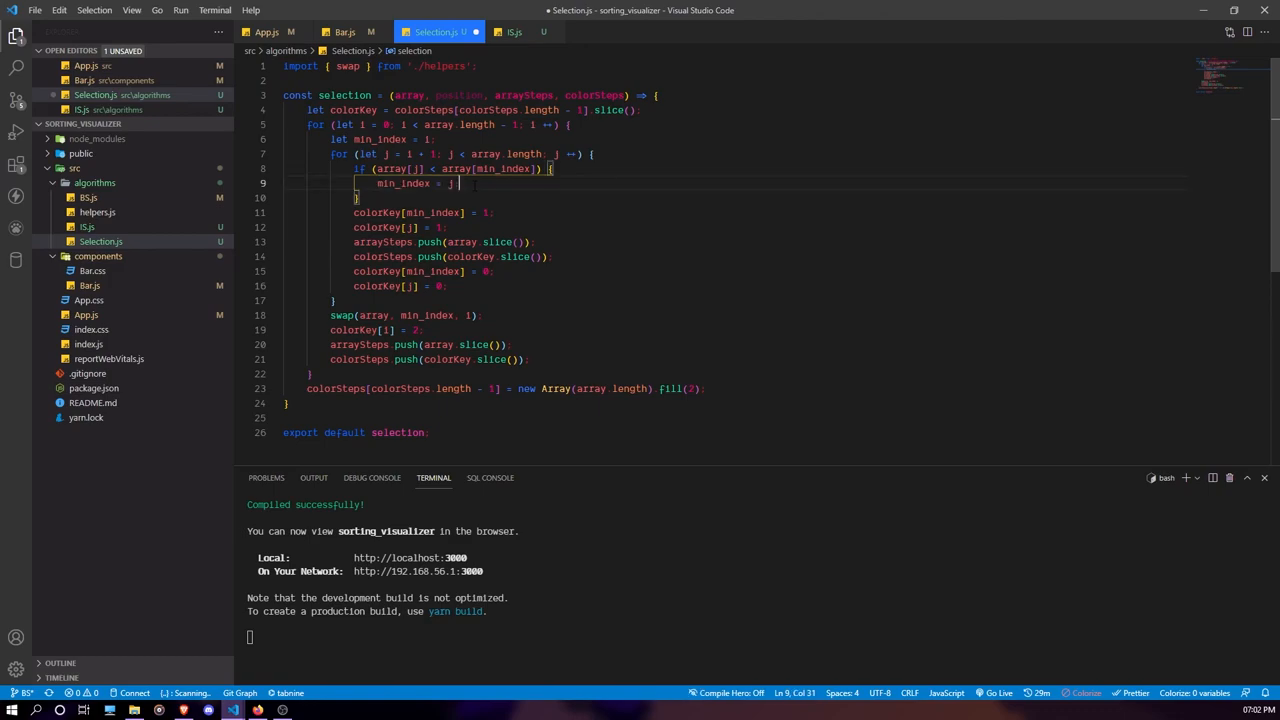
{"action": "key", "text": "ctrl+s"}
{"action": "left_click", "coordinate": [259, 710]}
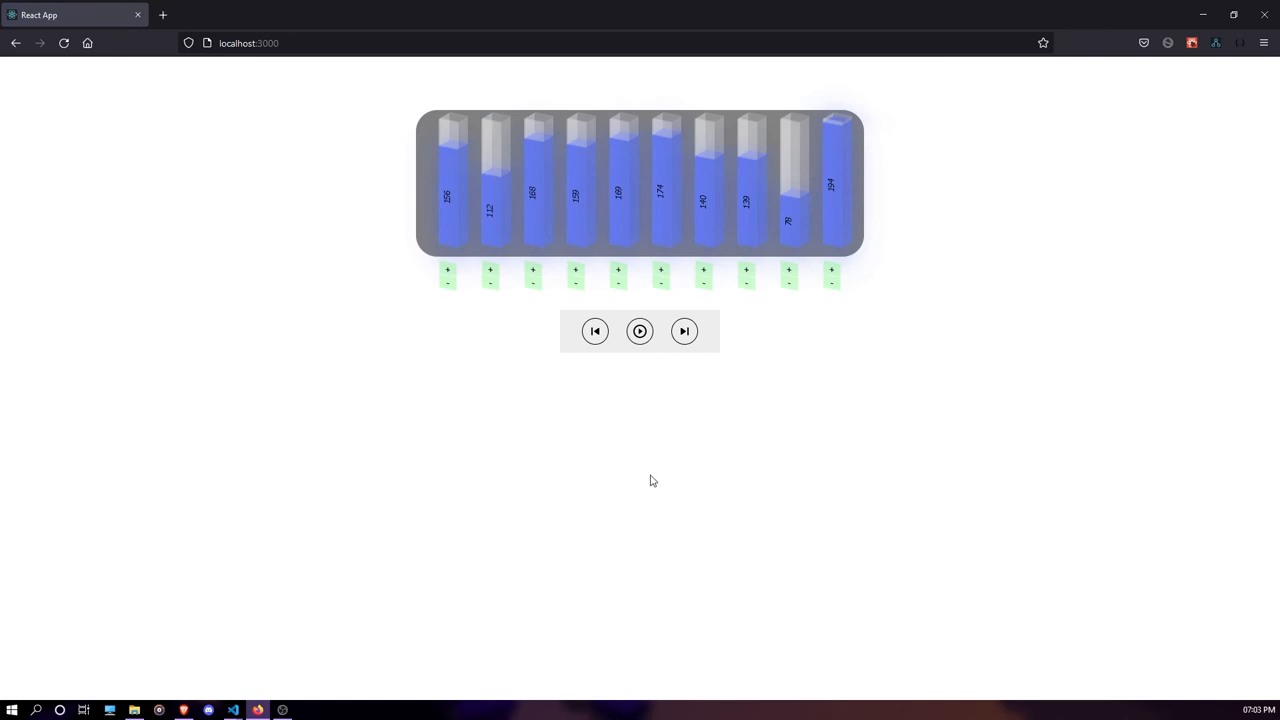
Step: Start the corrected selection sort animation with the play button
{"action": "left_click", "coordinate": [640, 333]}
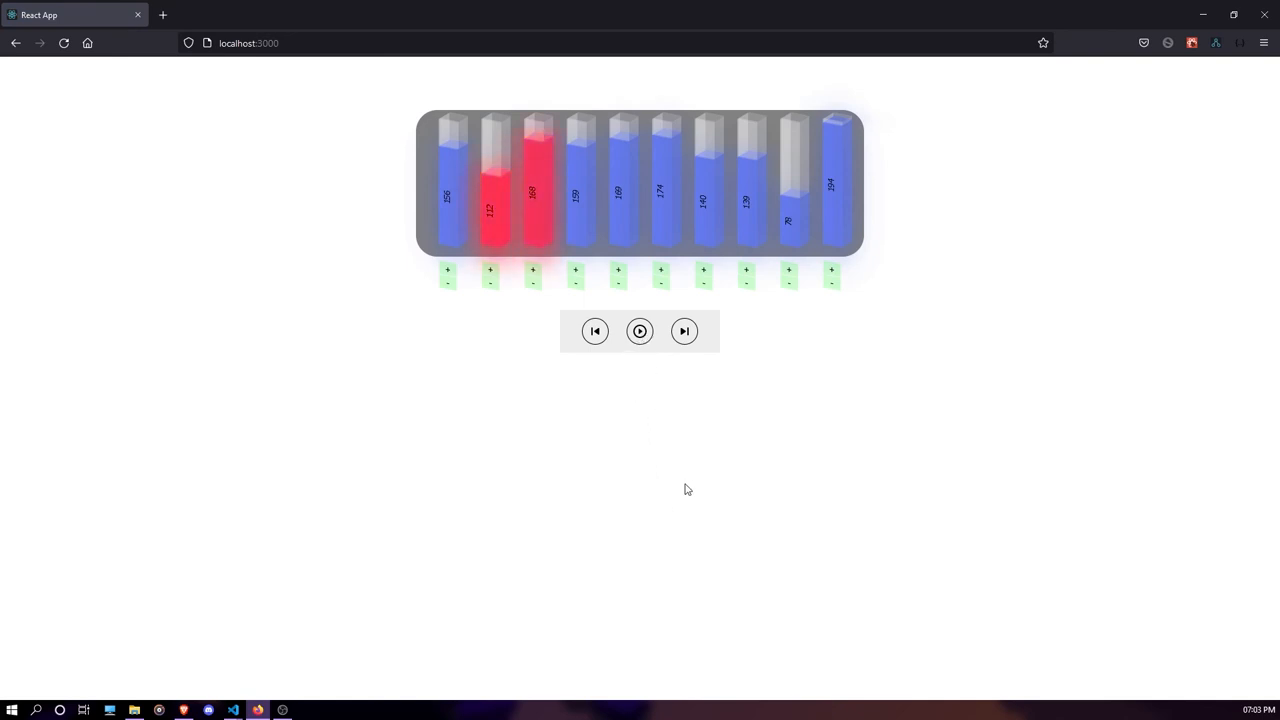